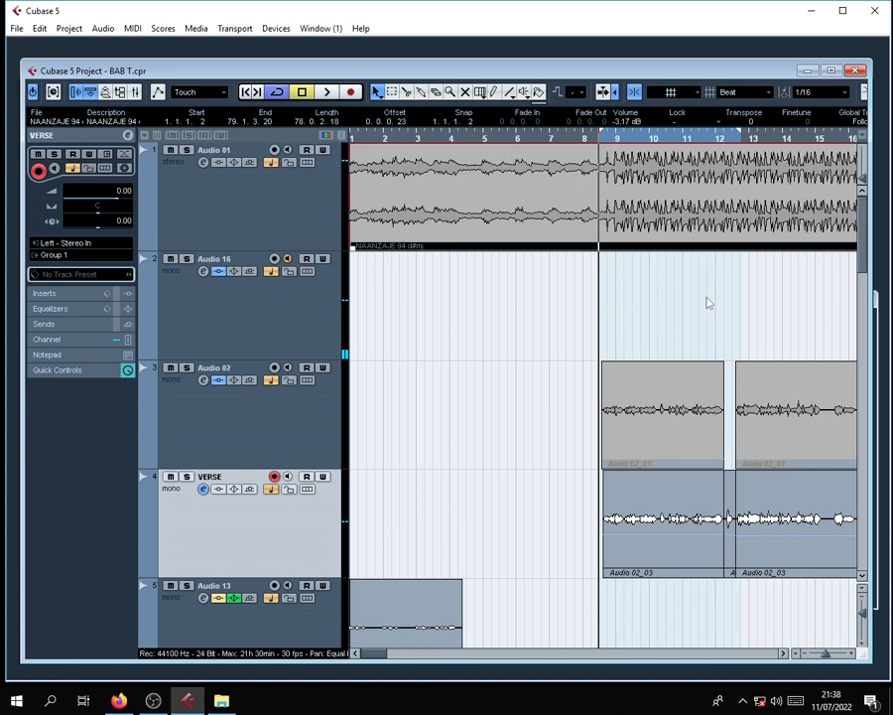
# Play back the VERSE vocal inside the loop range, stop, and return the playhead to the start of the range.
pyautogui.scroll(-2, 717, 303)
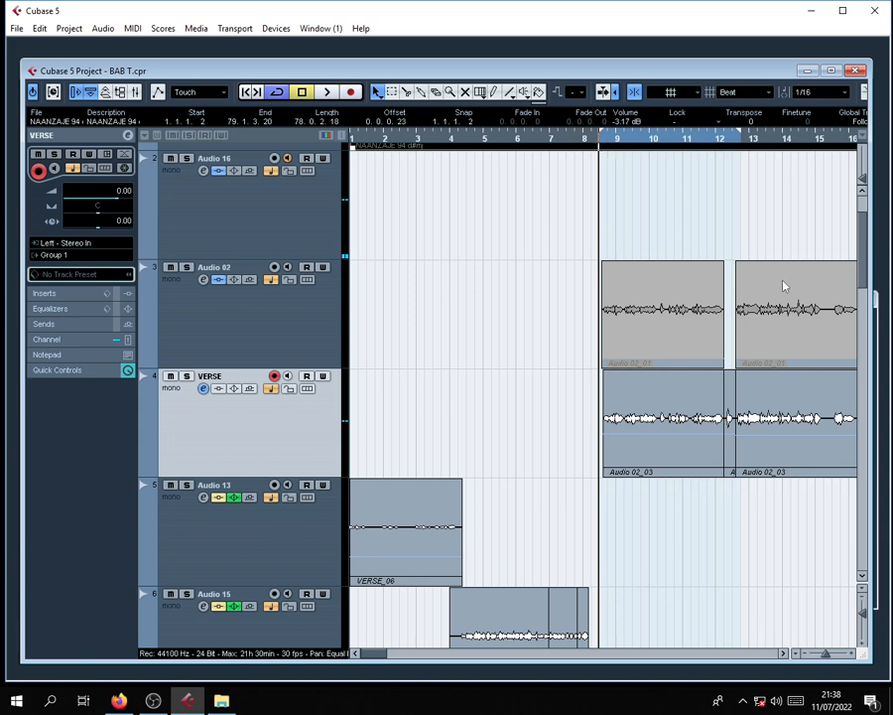
pyautogui.press('space')
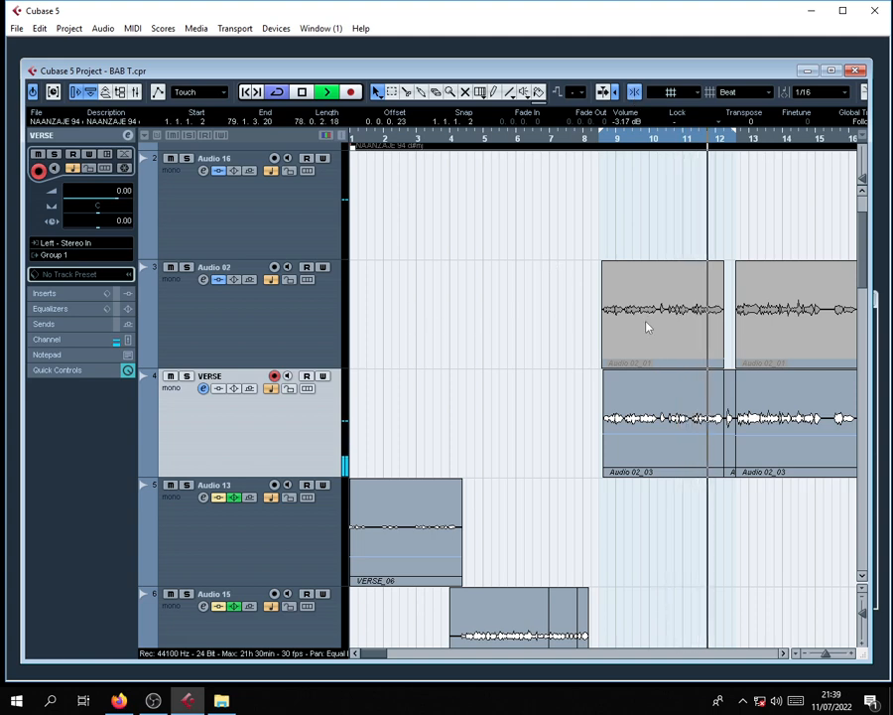
pyautogui.press('space')
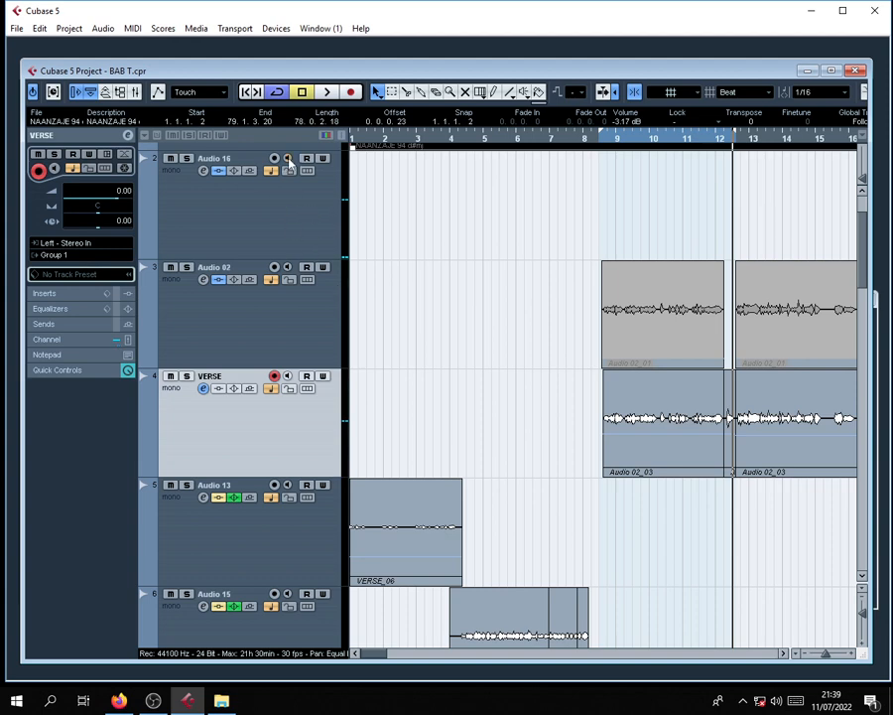
pyautogui.click(602, 145)
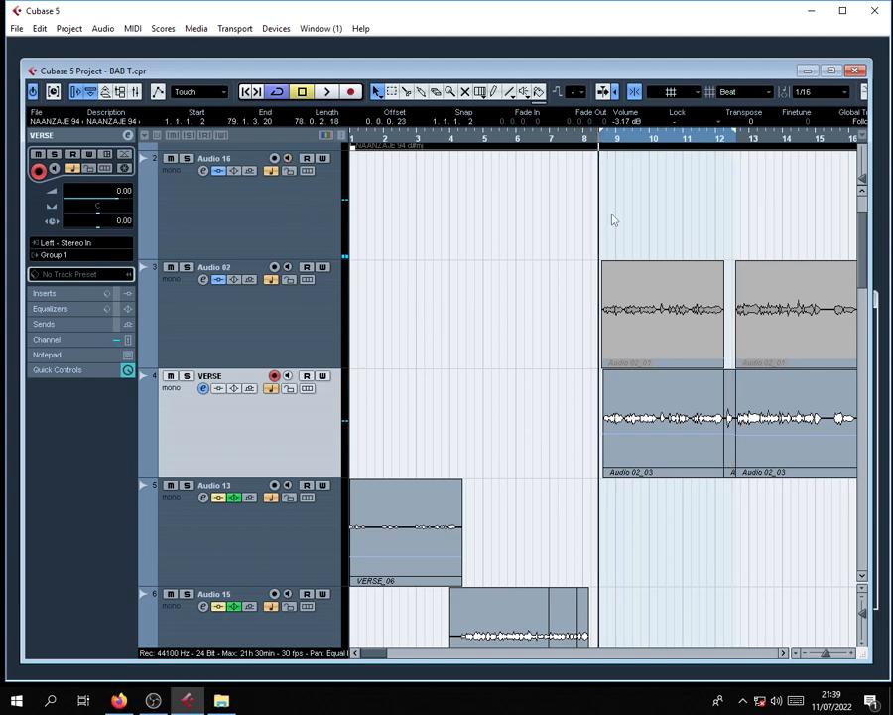
# Examine the inserts, equalizer and sends in the channel settings of VERSE track 4 and Group 2.
pyautogui.click(203, 388)
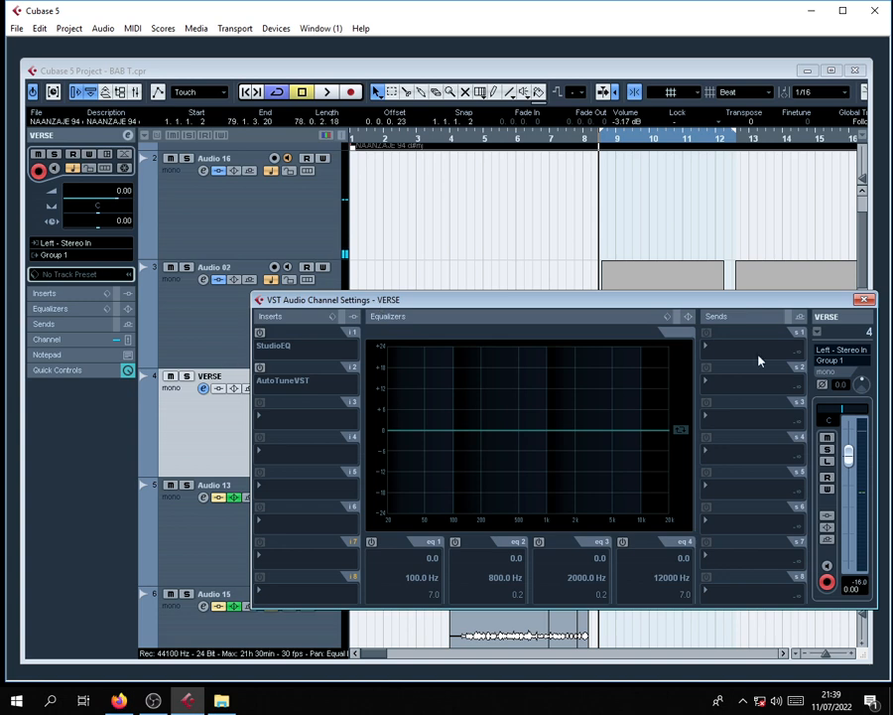
pyautogui.click(866, 300)
pyautogui.scroll(-10, 416, 494)
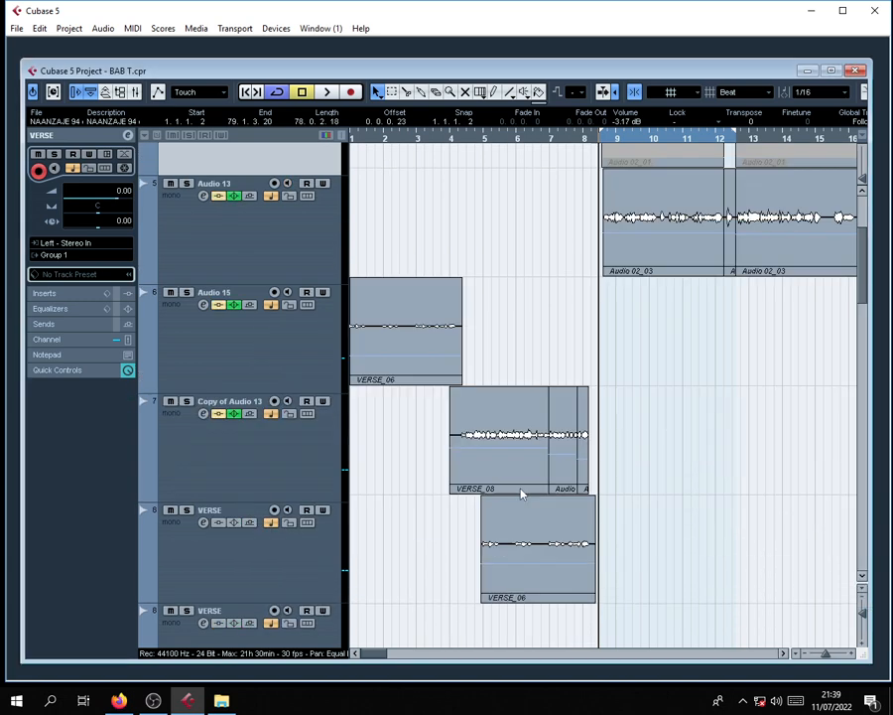
pyautogui.scroll(-5, 337, 530)
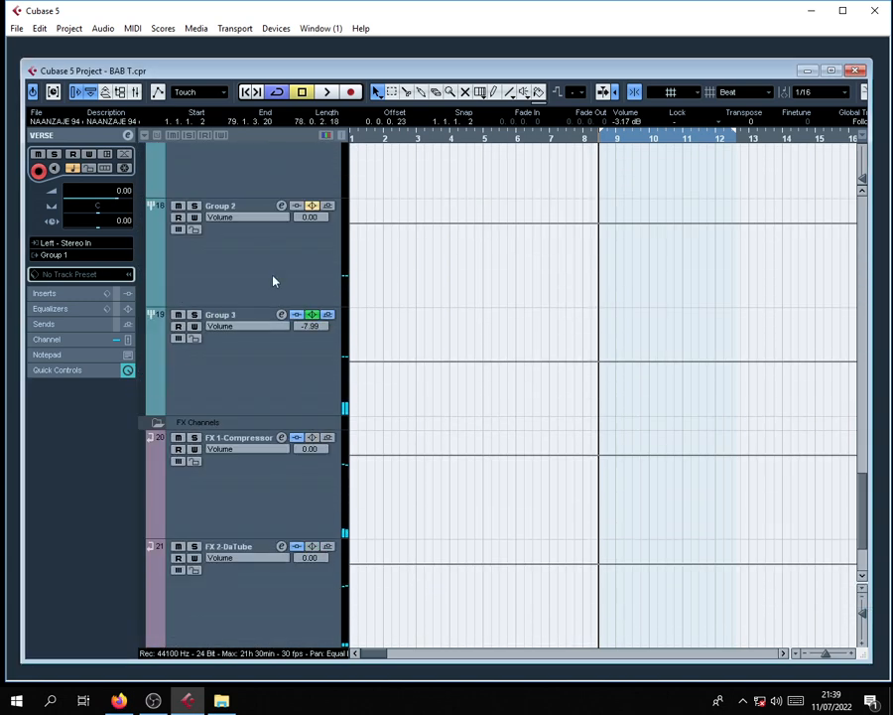
pyautogui.click(274, 278)
pyautogui.click(282, 206)
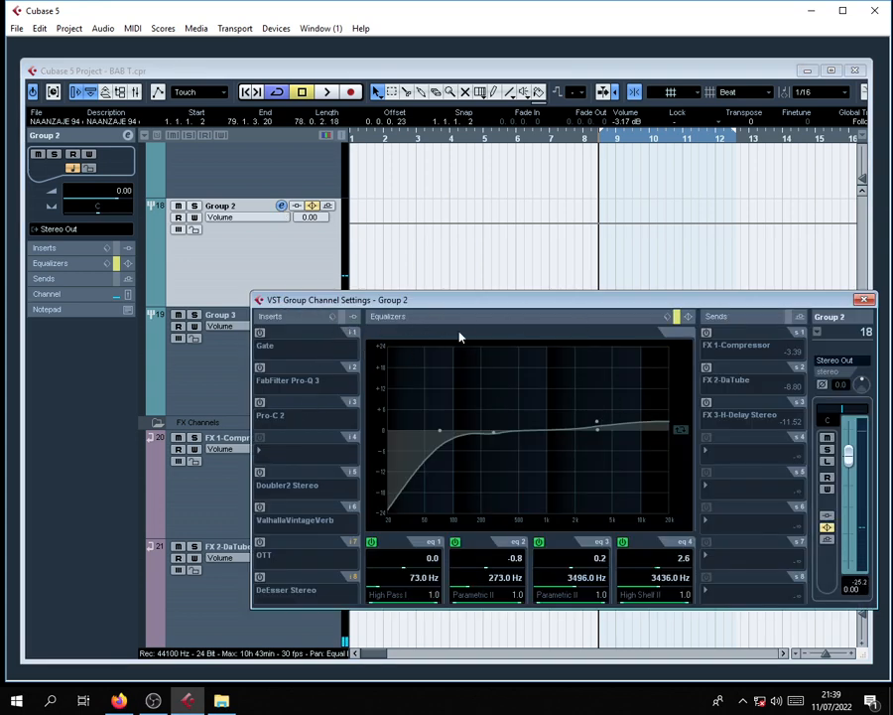
pyautogui.click(864, 300)
# Review the vocal tracks and look up the option for adding a group channel track, without adding one.
pyautogui.scroll(15, 627, 445)
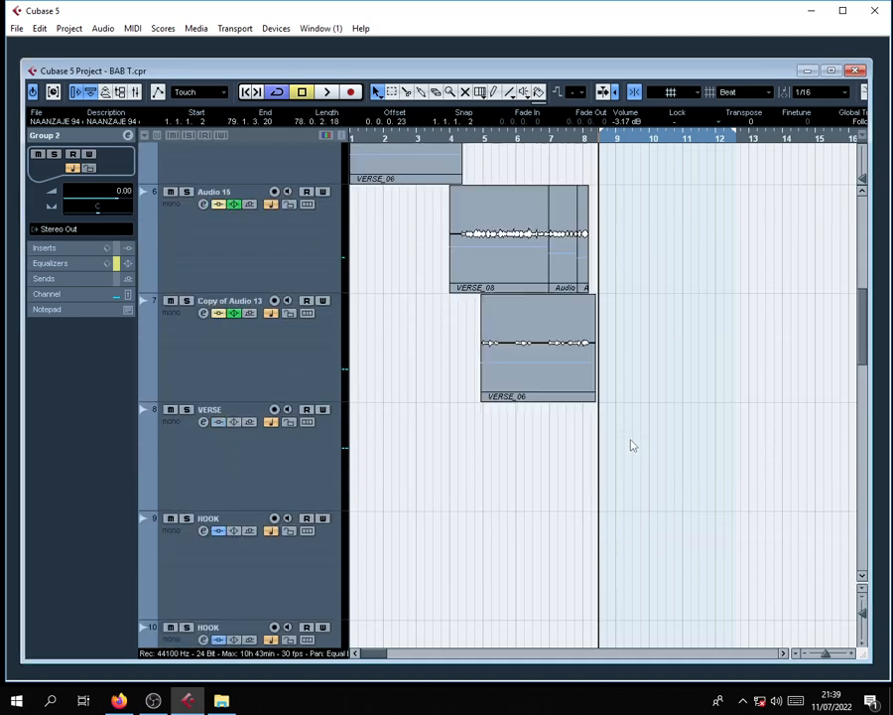
pyautogui.click(217, 537)
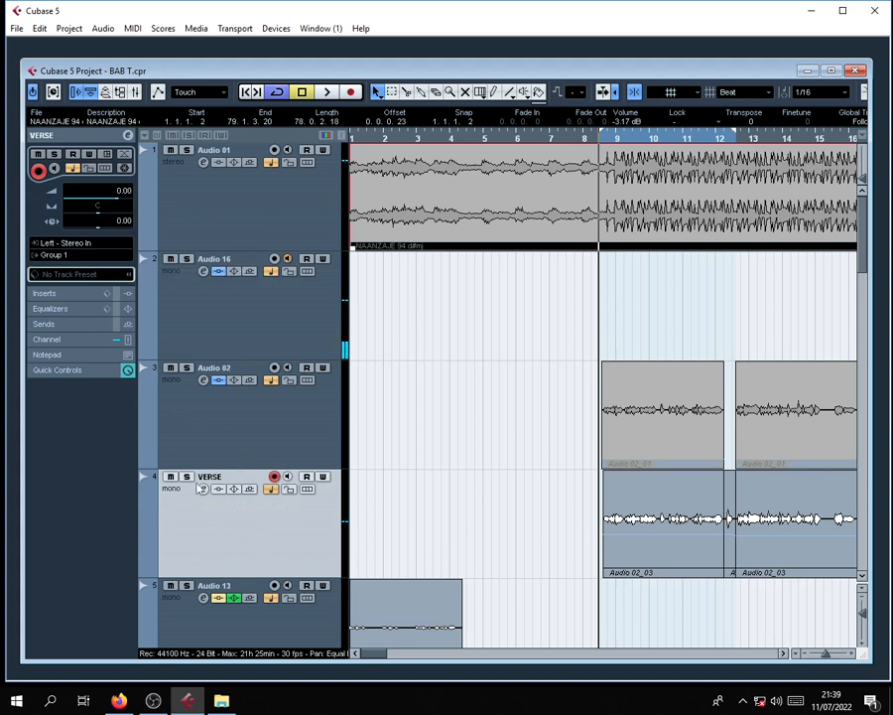
pyautogui.scroll(-5, 506, 500)
pyautogui.scroll(5, 503, 494)
pyautogui.scroll(-4, 516, 501)
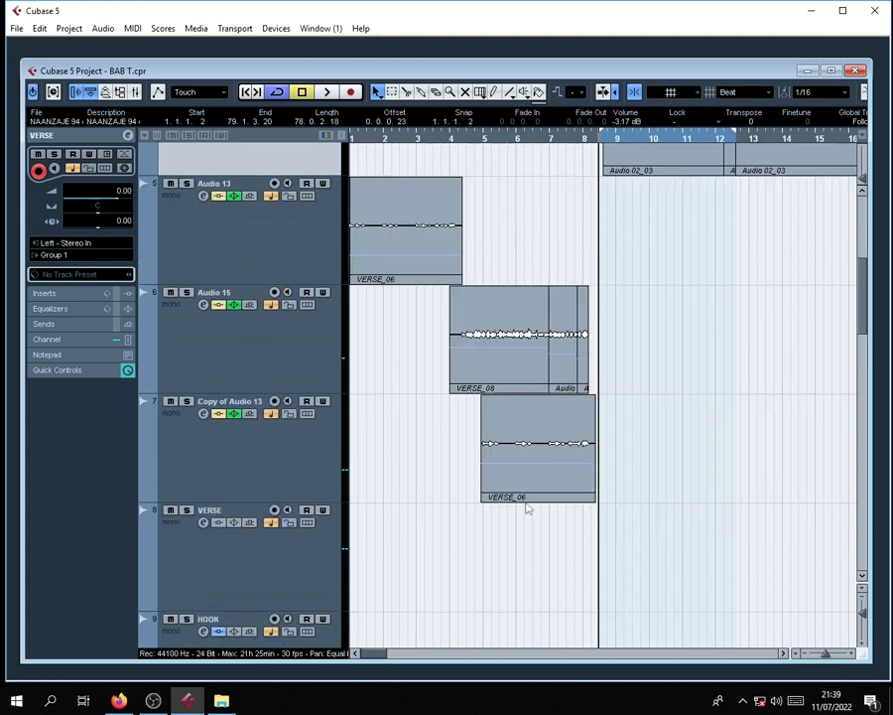
pyautogui.scroll(-4, 528, 508)
pyautogui.scroll(6, 508, 510)
pyautogui.scroll(-1, 524, 514)
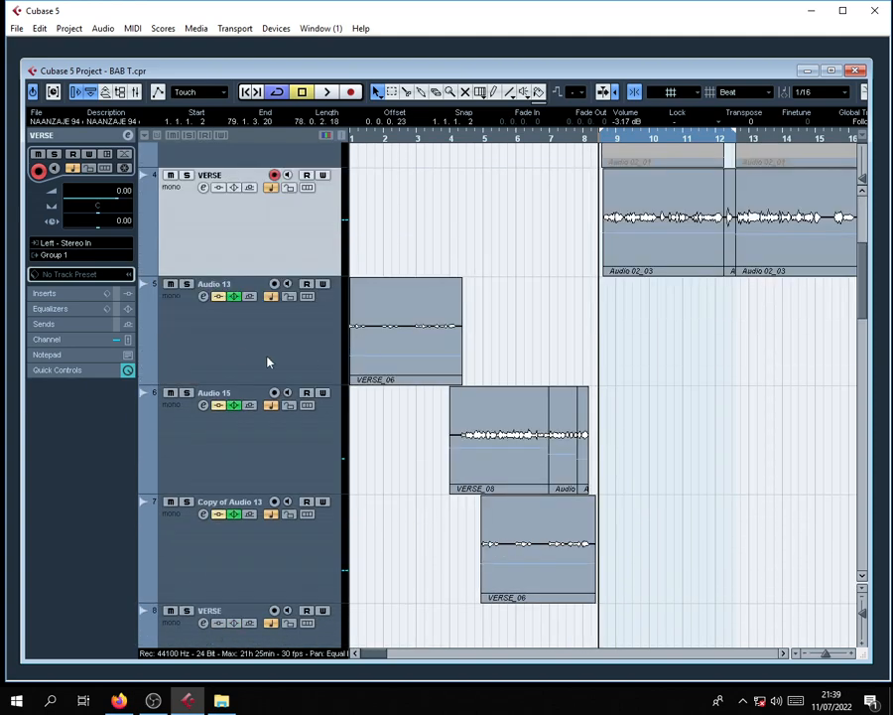
pyautogui.rightClick(232, 347)
pyautogui.moveTo(428, 355)
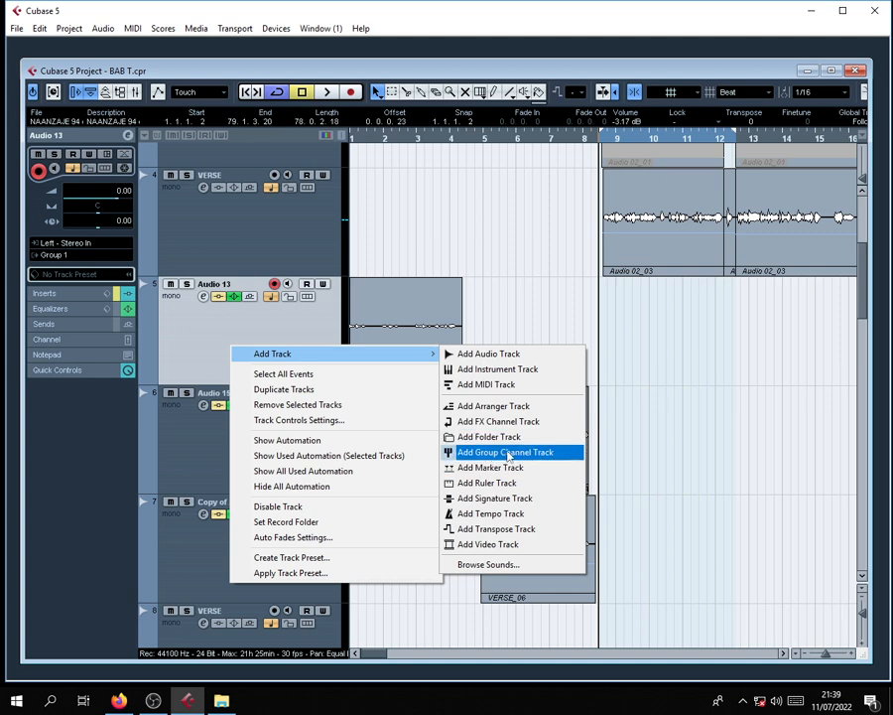
pyautogui.click(637, 387)
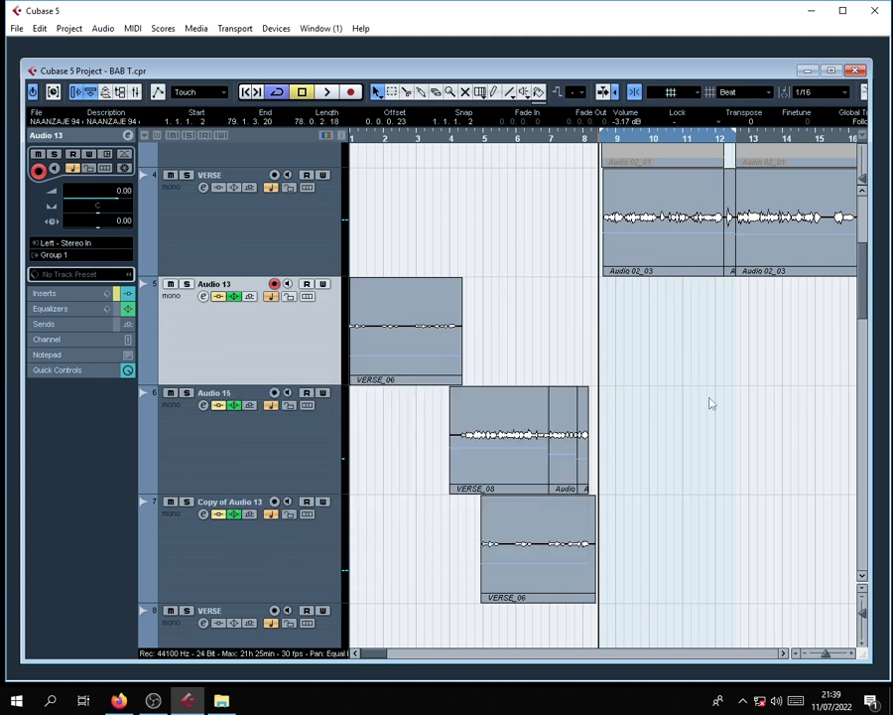
# Select VERSE track 4 and check which group channels its output can be routed to.
pyautogui.scroll(3, 453, 480)
pyautogui.click(263, 512)
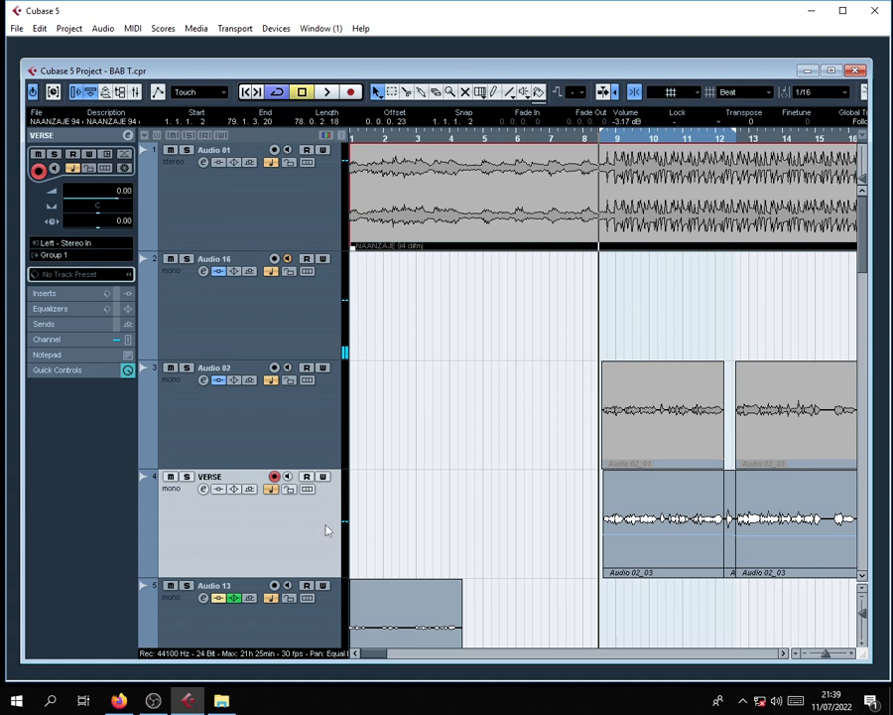
pyautogui.click(88, 257)
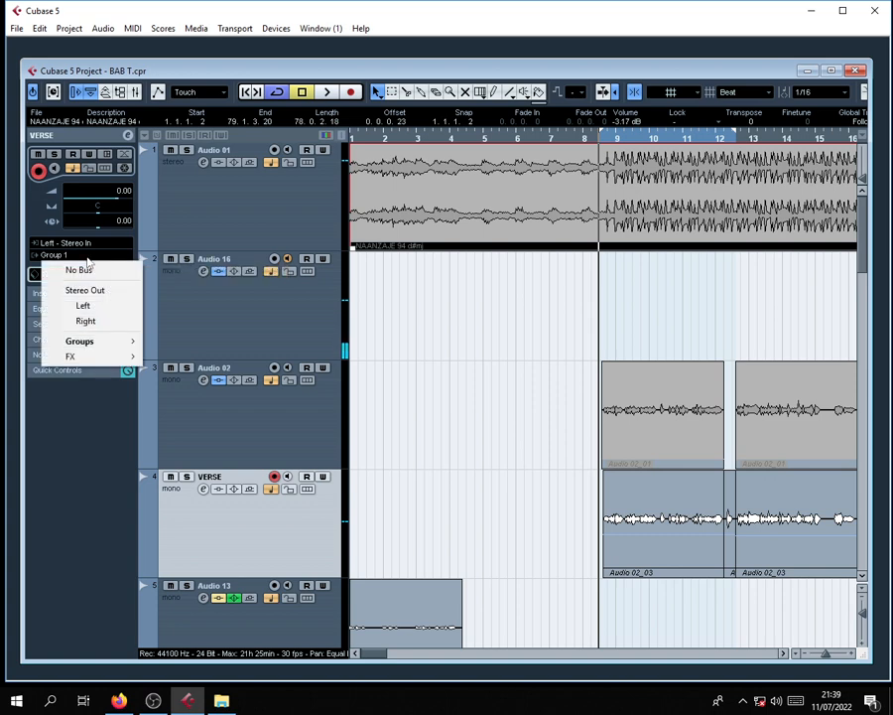
pyautogui.moveTo(136, 347)
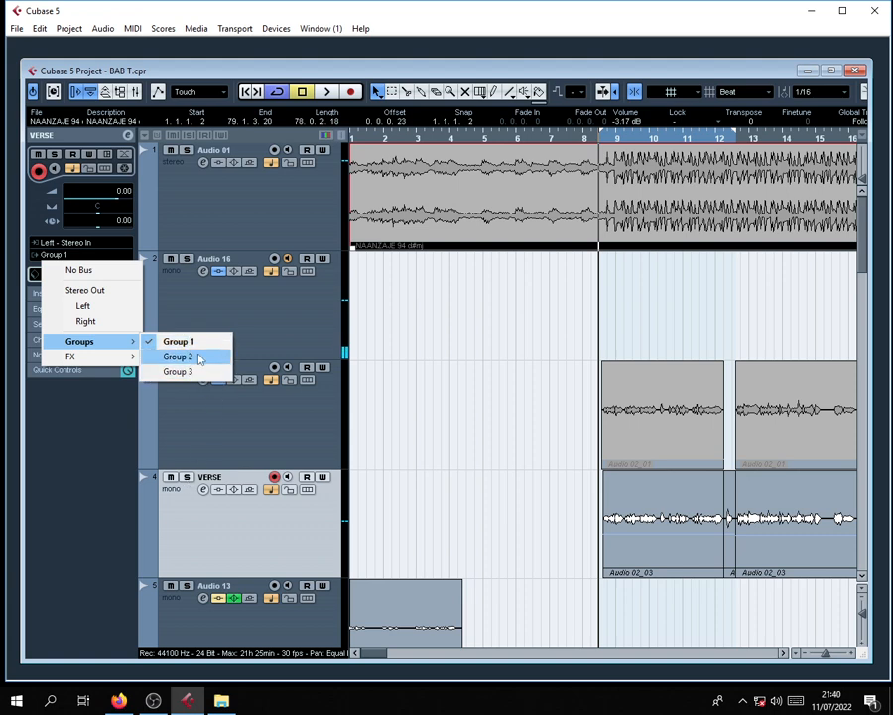
pyautogui.click(272, 539)
# Examine the inserts, equalizer and sends in the Group 1 channel settings, and close them.
pyautogui.scroll(-10, 502, 545)
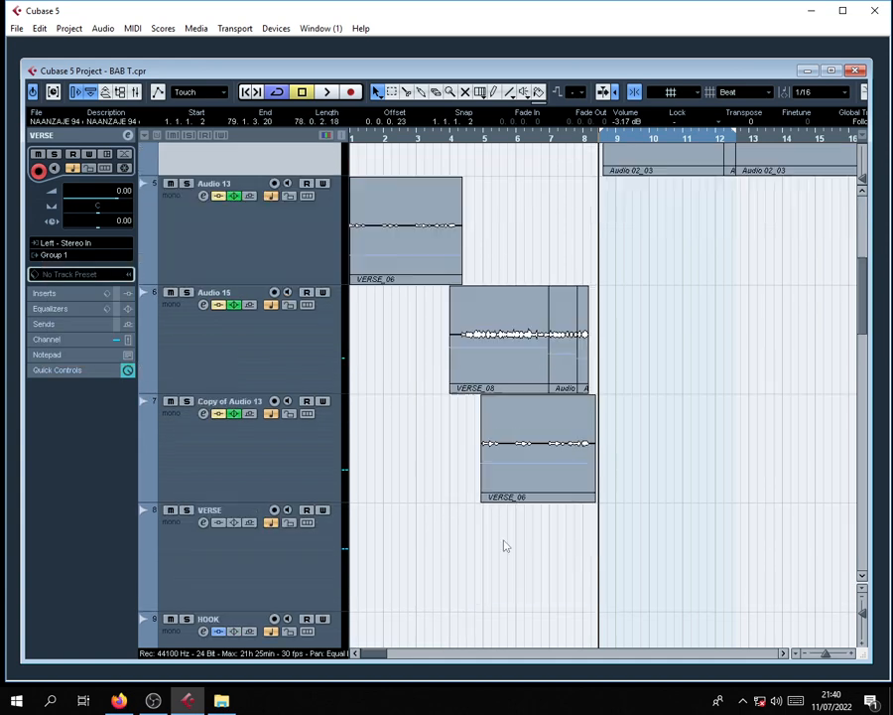
pyautogui.scroll(-4, 501, 545)
pyautogui.click(287, 381)
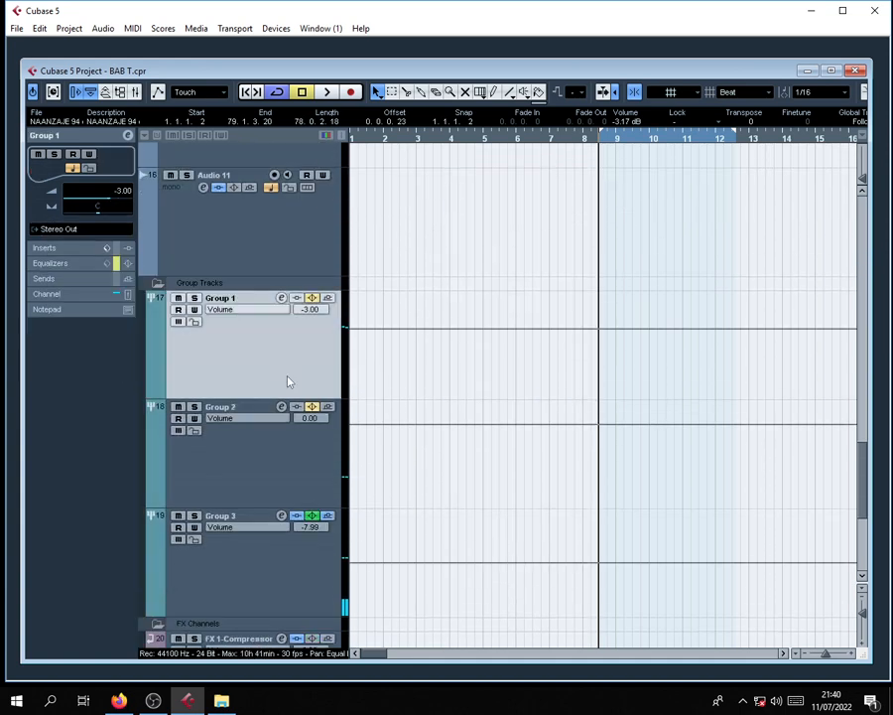
pyautogui.click(282, 299)
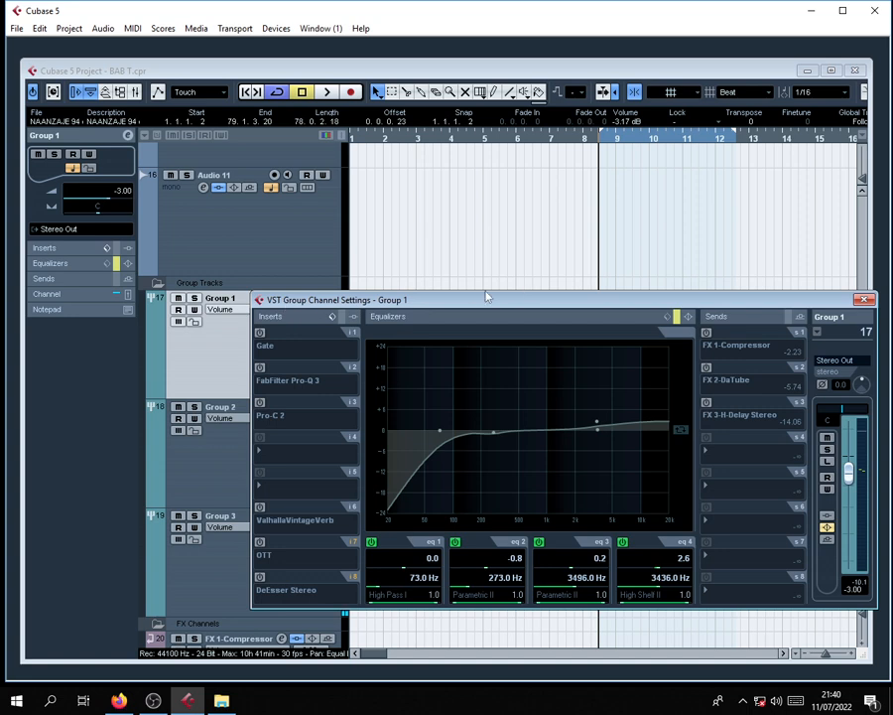
pyautogui.click(863, 299)
# Select VERSE track 4, open its channel settings, and toggle the StudioEQ insert on and back off.
pyautogui.scroll(13, 624, 482)
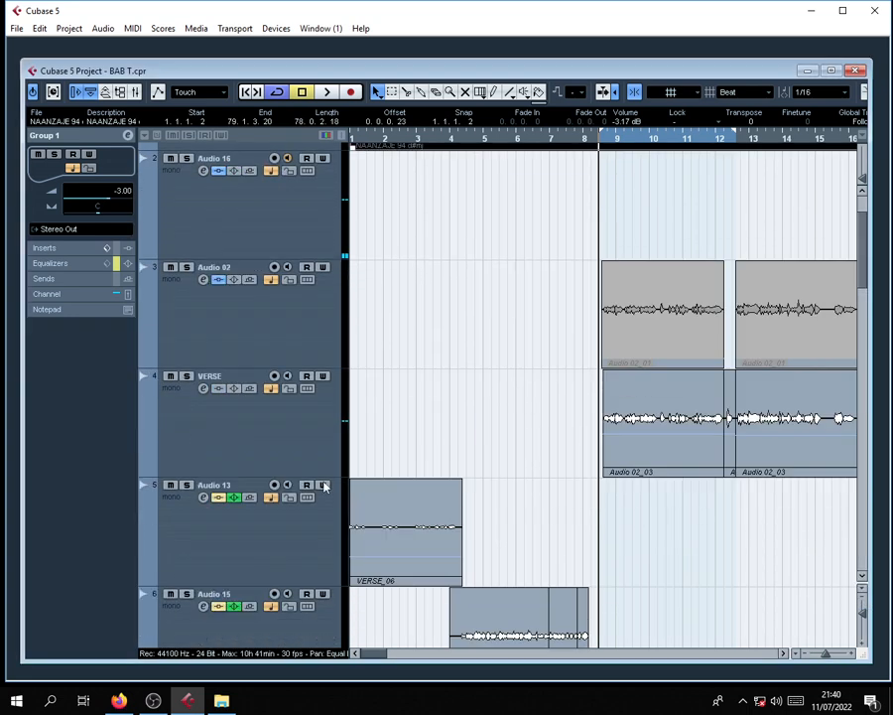
pyautogui.click(278, 445)
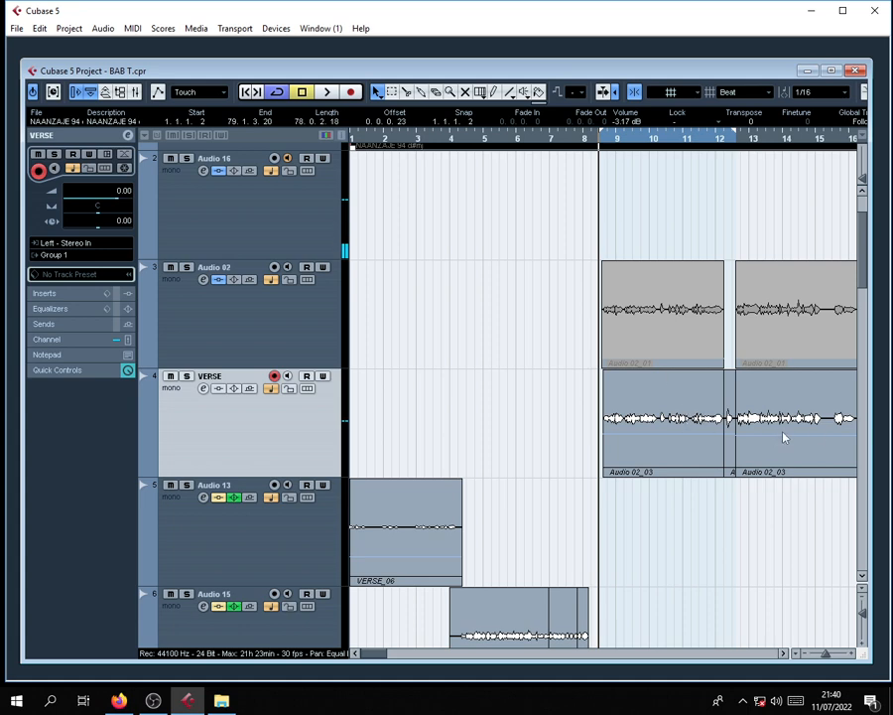
pyautogui.click(203, 389)
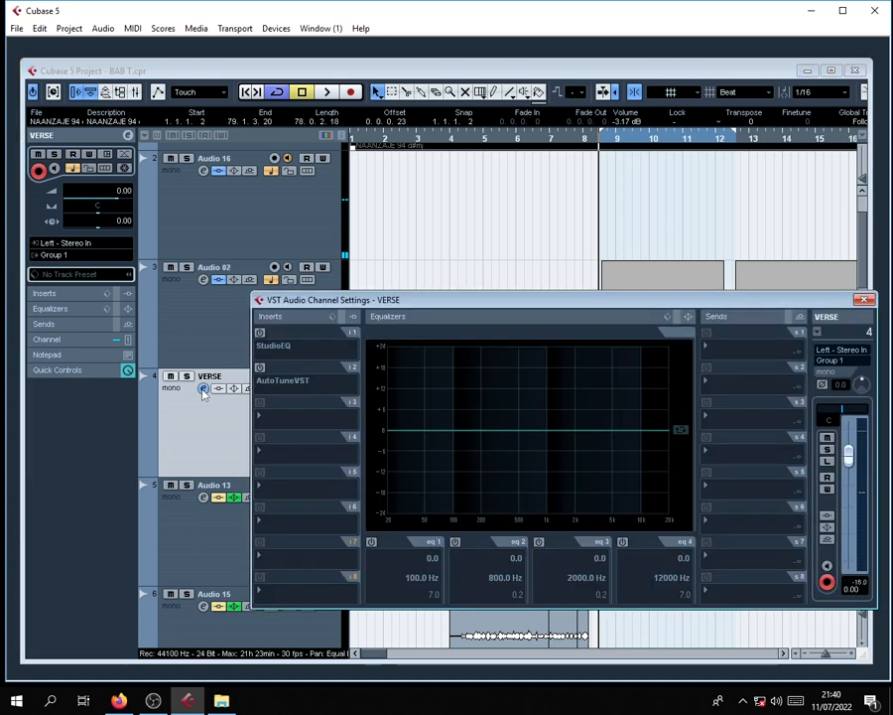
pyautogui.click(260, 332)
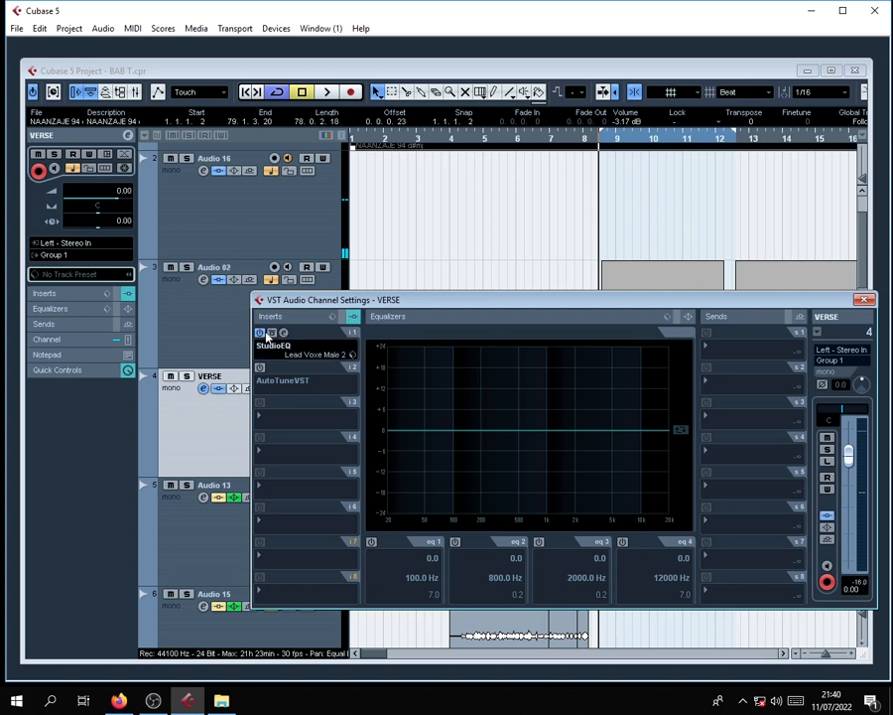
pyautogui.click(261, 334)
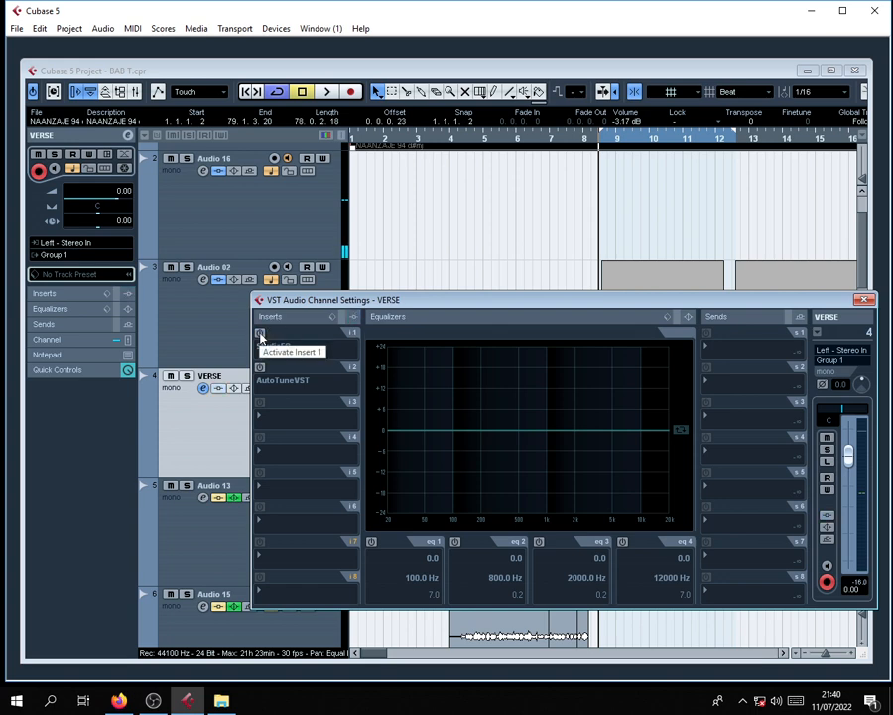
pyautogui.click(260, 333)
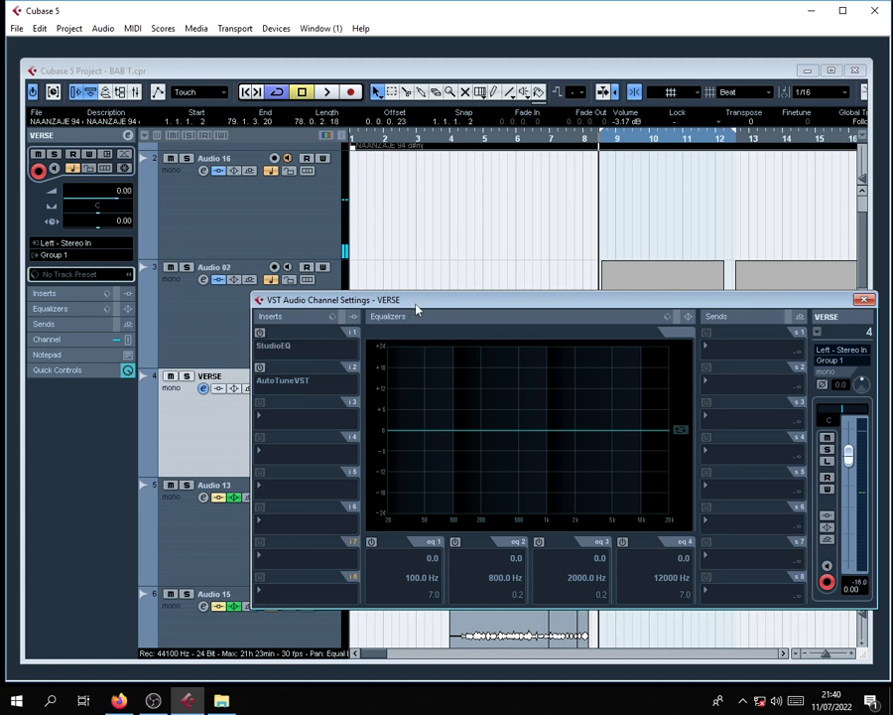
# Reopen the channel settings of VERSE track 4 and activate its StudioEQ and AutoTuneVST inserts.
pyautogui.moveTo(416, 310); pyautogui.dragTo(477, 425)
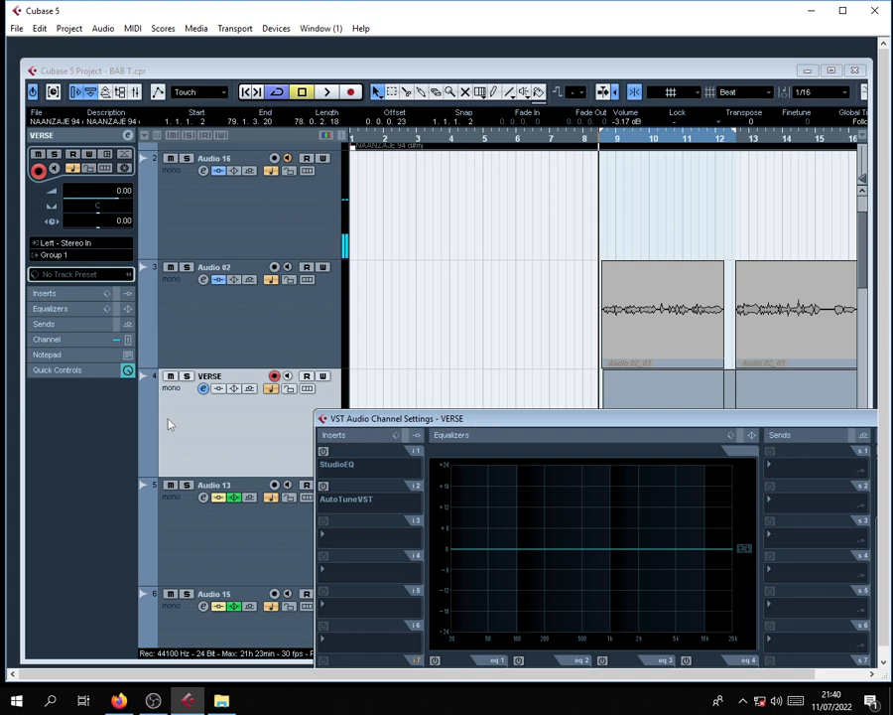
pyautogui.click(228, 415)
pyautogui.scroll(-12, 536, 532)
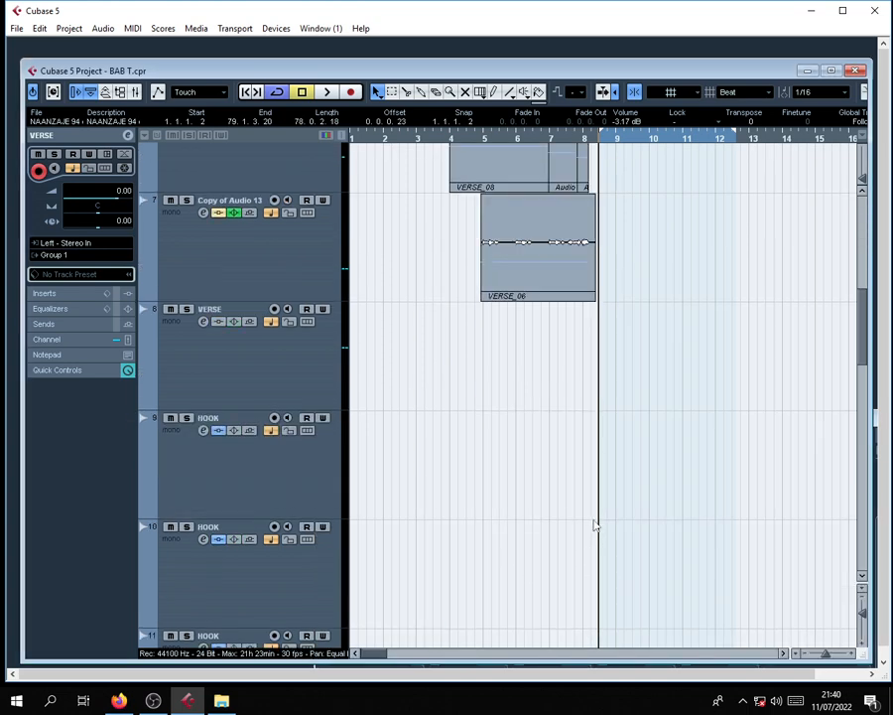
pyautogui.scroll(11, 579, 488)
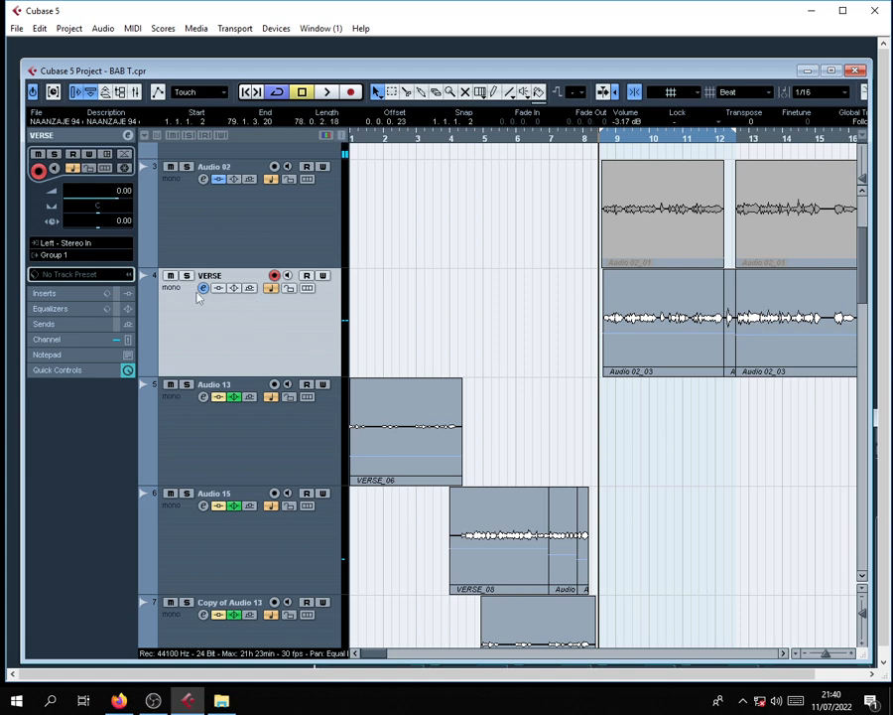
pyautogui.click(203, 288)
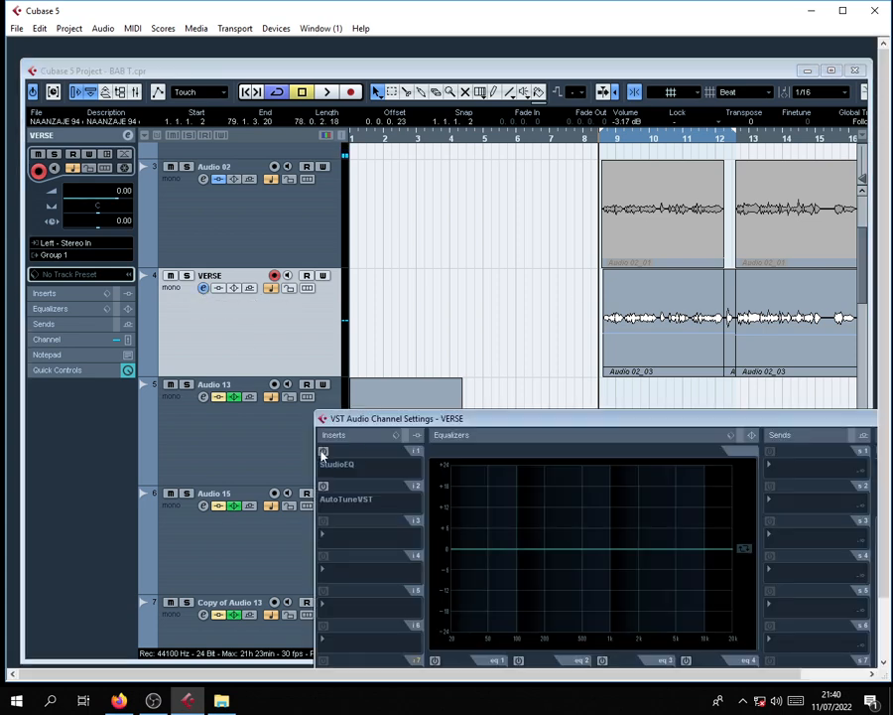
pyautogui.click(416, 435)
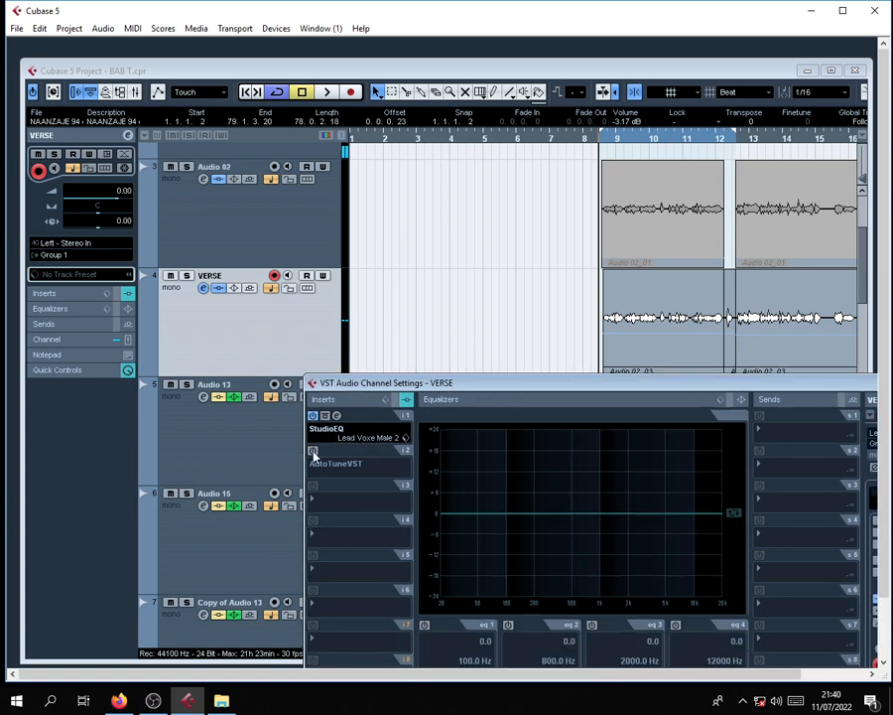
pyautogui.click(314, 452)
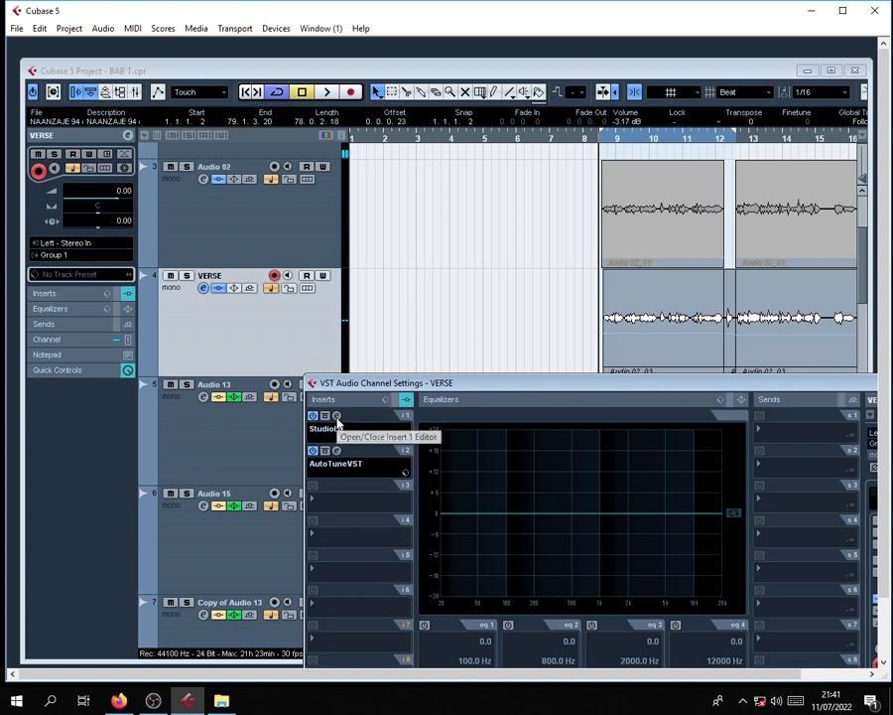
# Open the StudioEQ editor of the VERSE track, look through its preset list around Lead Voxe Male 2, and close the editor.
pyautogui.click(337, 420)
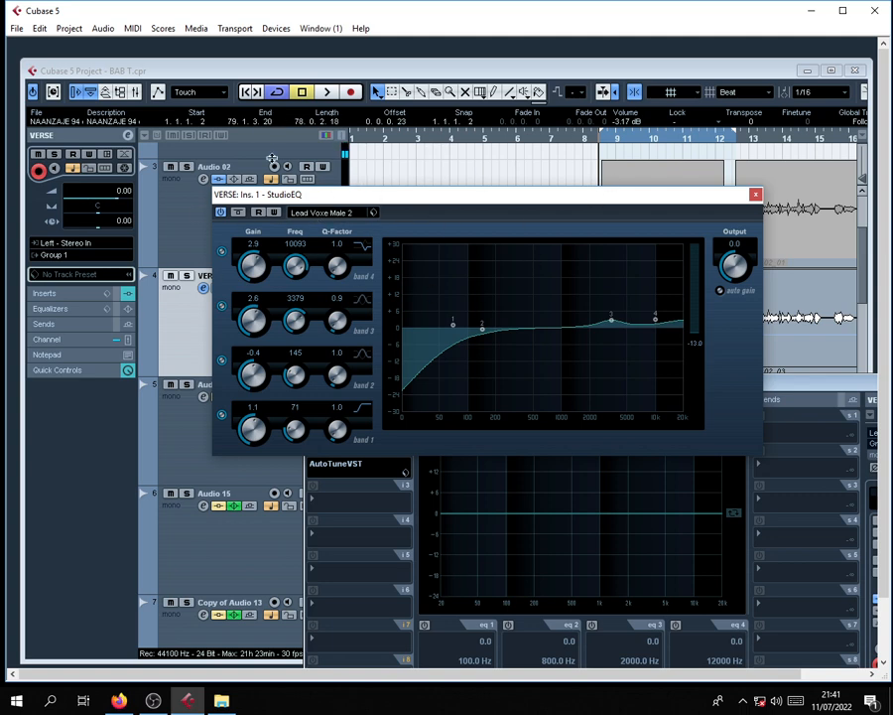
pyautogui.moveTo(476, 206); pyautogui.dragTo(443, 256)
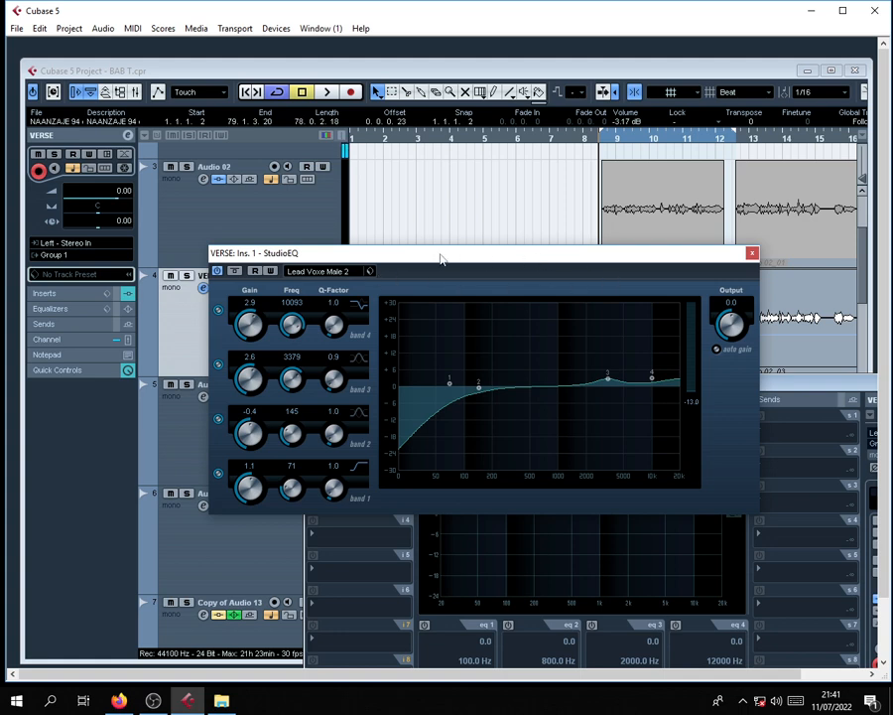
pyautogui.click(312, 274)
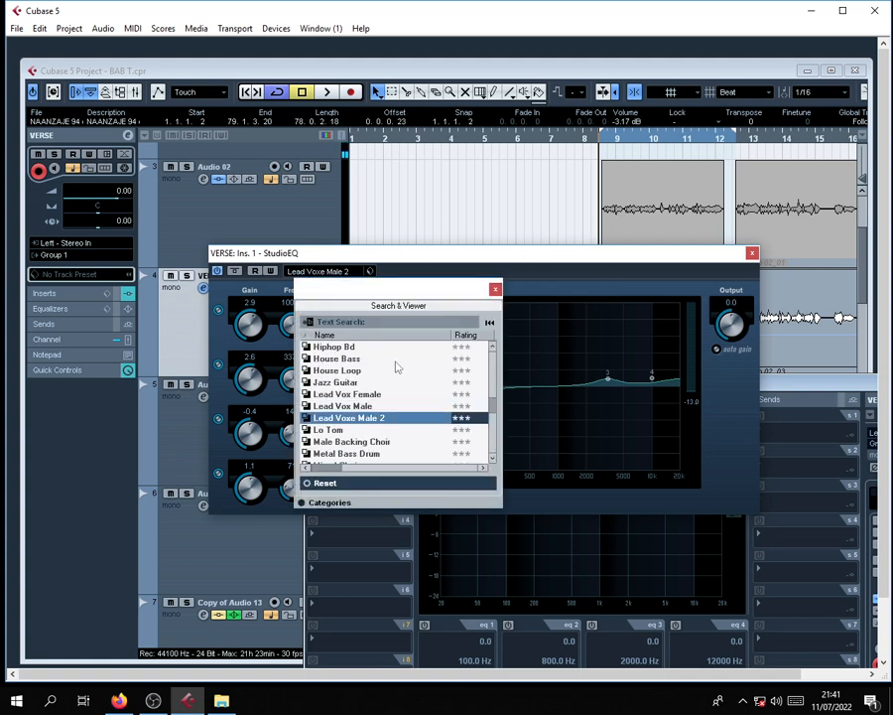
pyautogui.click(495, 289)
pyautogui.click(752, 253)
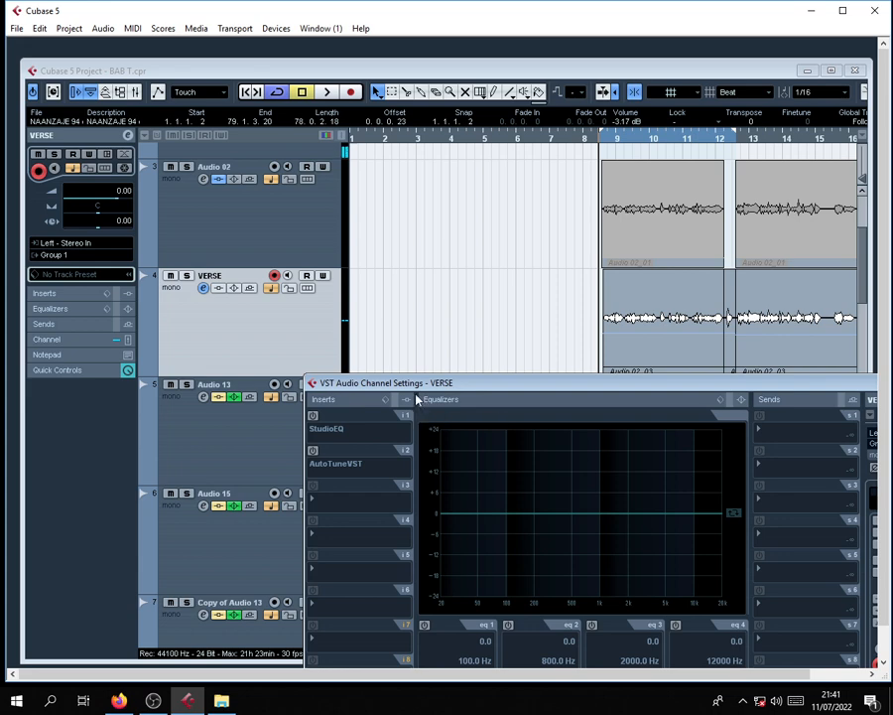
# Audition the VERSE vocal with both inserts off, and reactivate its StudioEQ insert.
pyautogui.press('space')
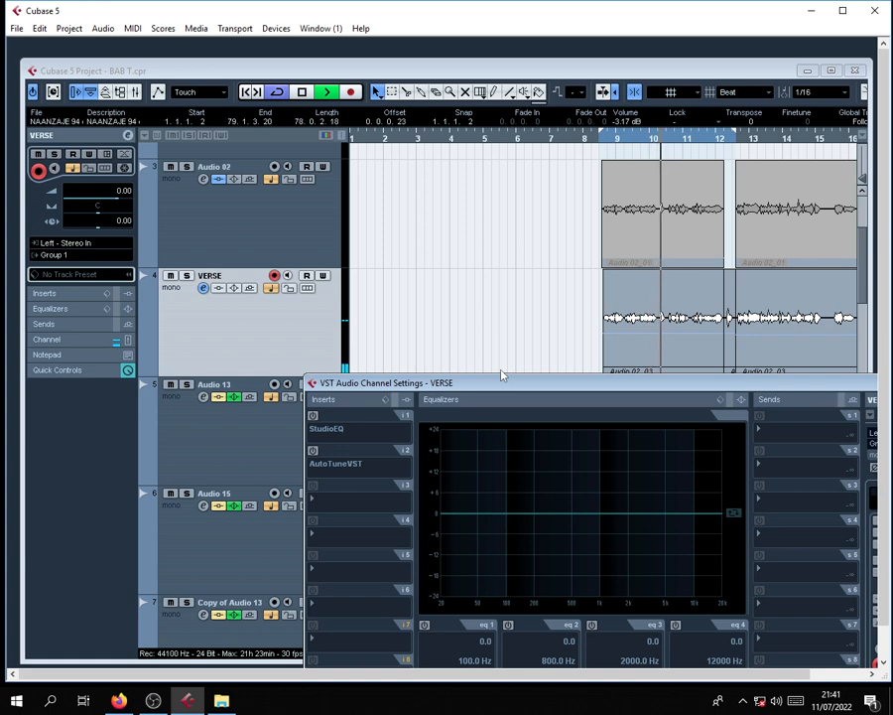
pyautogui.press('space')
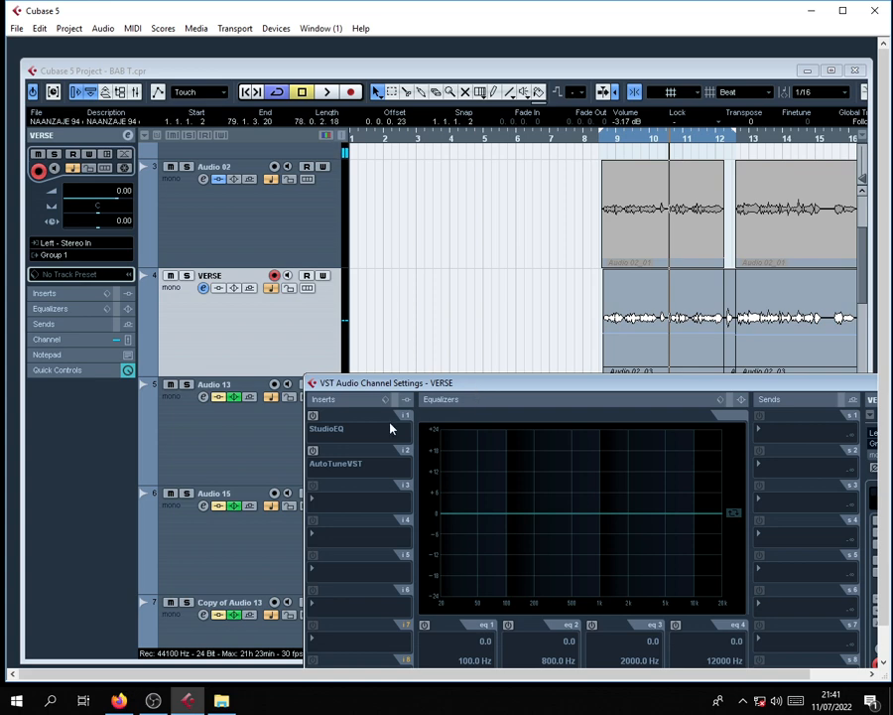
pyautogui.click(315, 416)
pyautogui.click(325, 416)
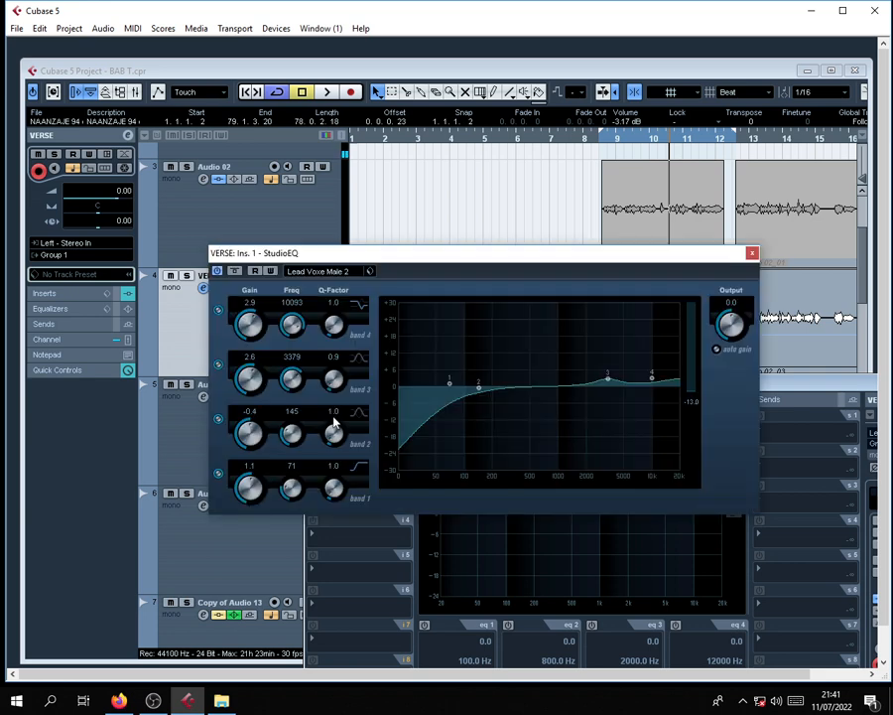
pyautogui.click(751, 253)
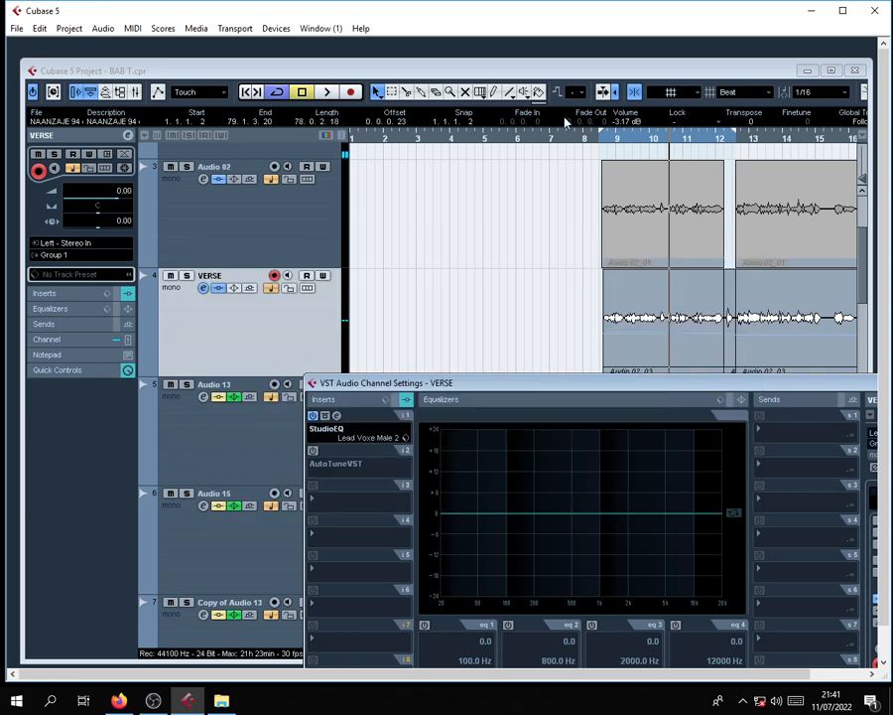
# Play the VERSE vocal from the start of its first clip with only StudioEQ active, and view the StudioEQ curve during playback.
pyautogui.click(602, 146)
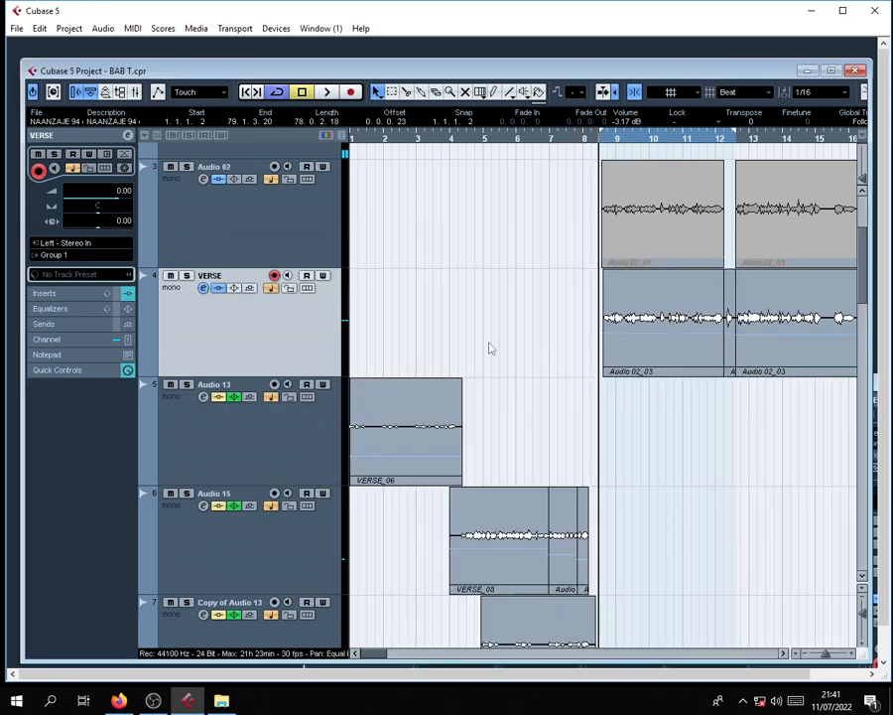
pyautogui.press('space')
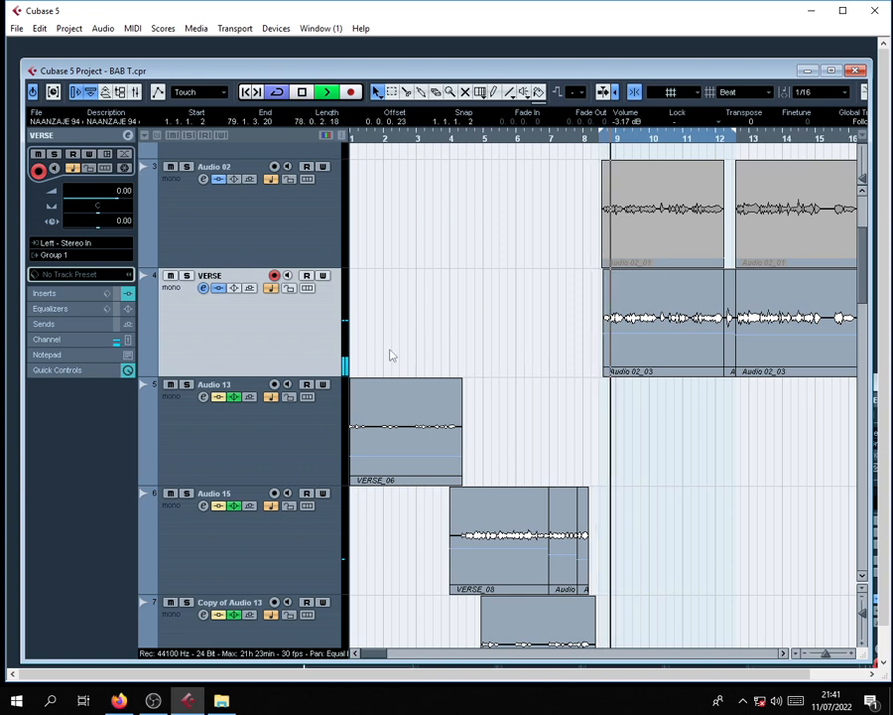
pyautogui.click(203, 287)
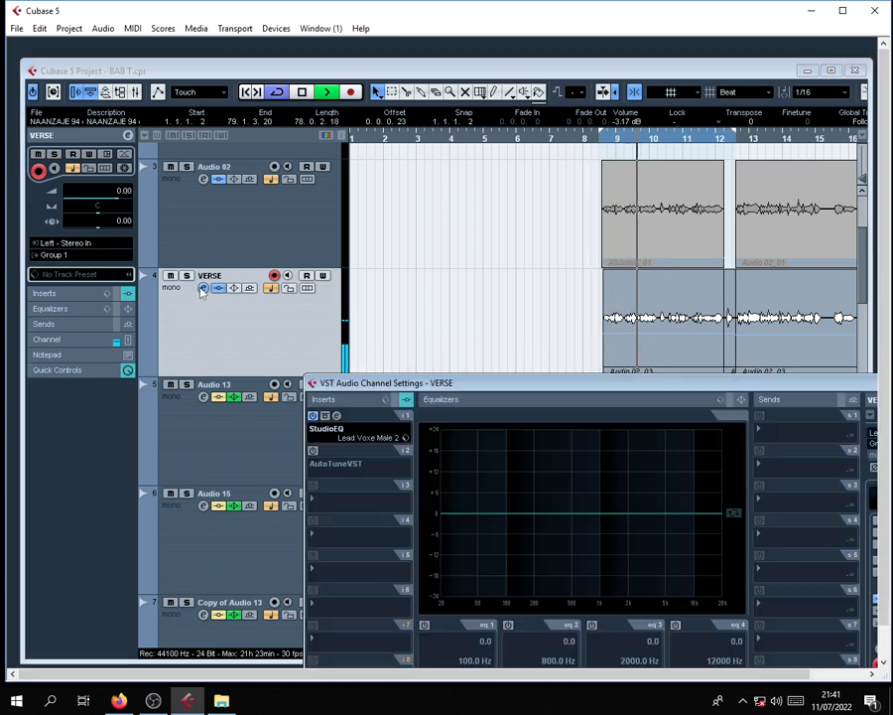
pyautogui.click(323, 425)
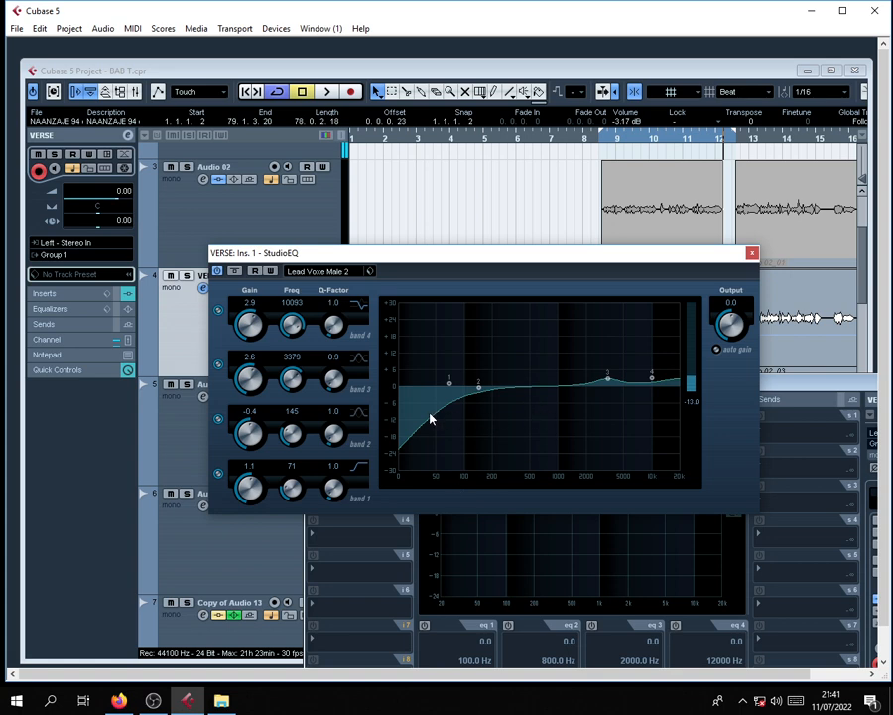
pyautogui.press('space')
pyautogui.click(752, 252)
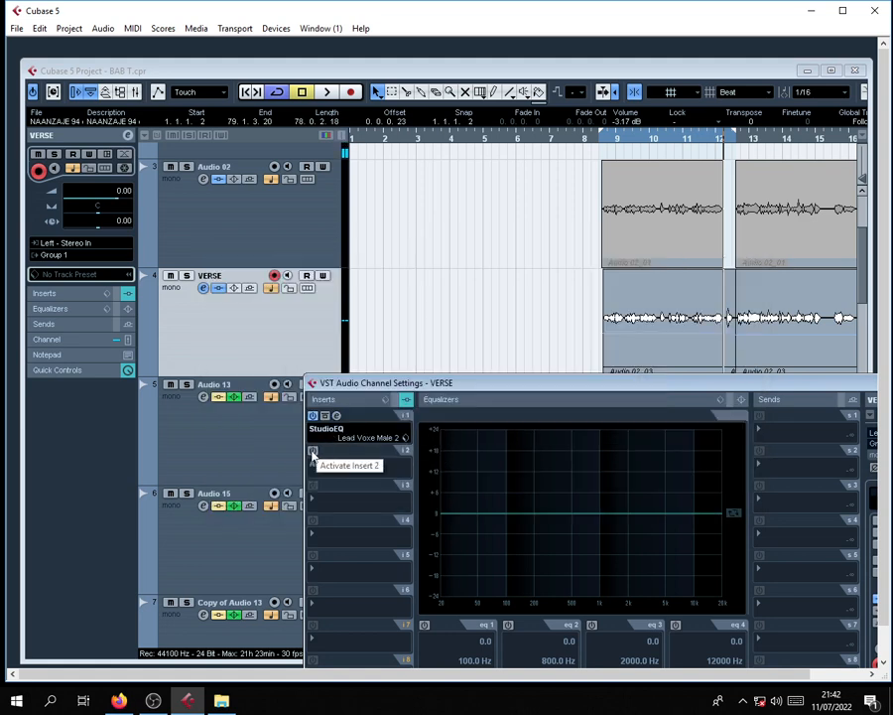
# Activate the AutoTuneVST insert on VERSE and review its key and input type options, keeping B-flat and Soprano Voice.
pyautogui.click(313, 452)
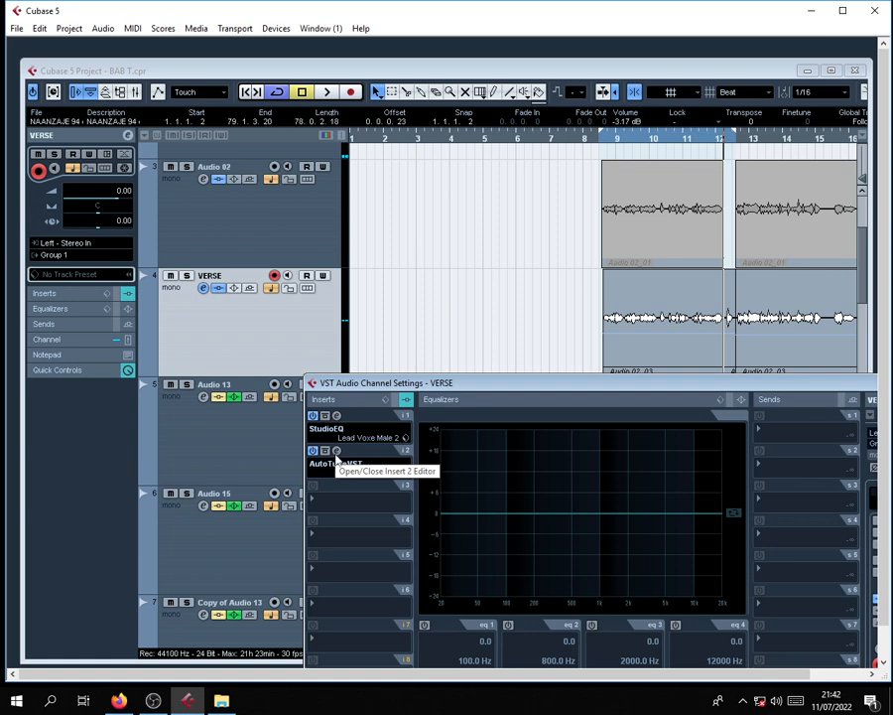
pyautogui.click(338, 453)
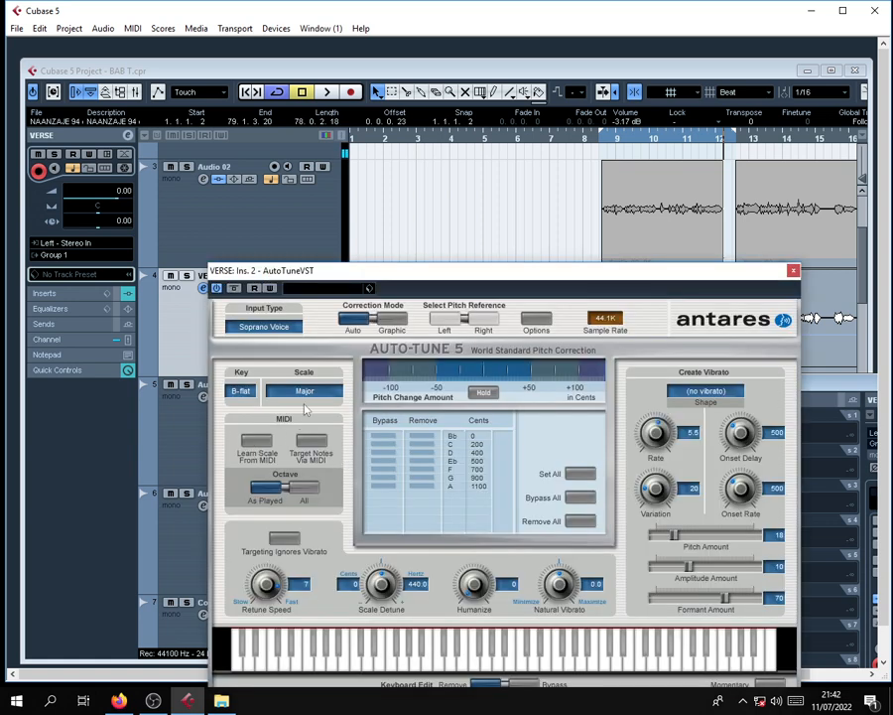
pyautogui.click(241, 392)
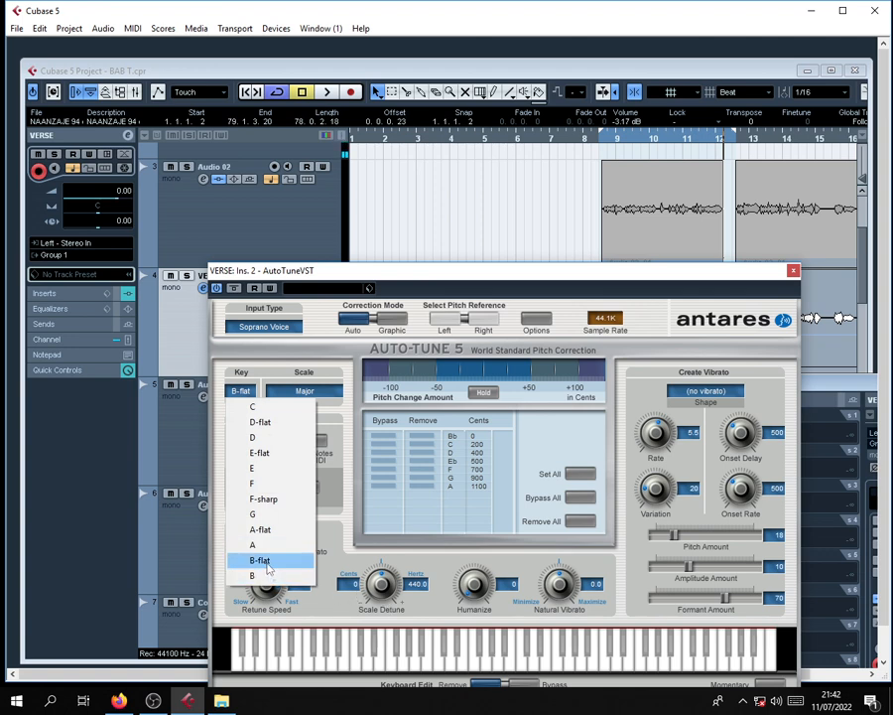
pyautogui.click(437, 280)
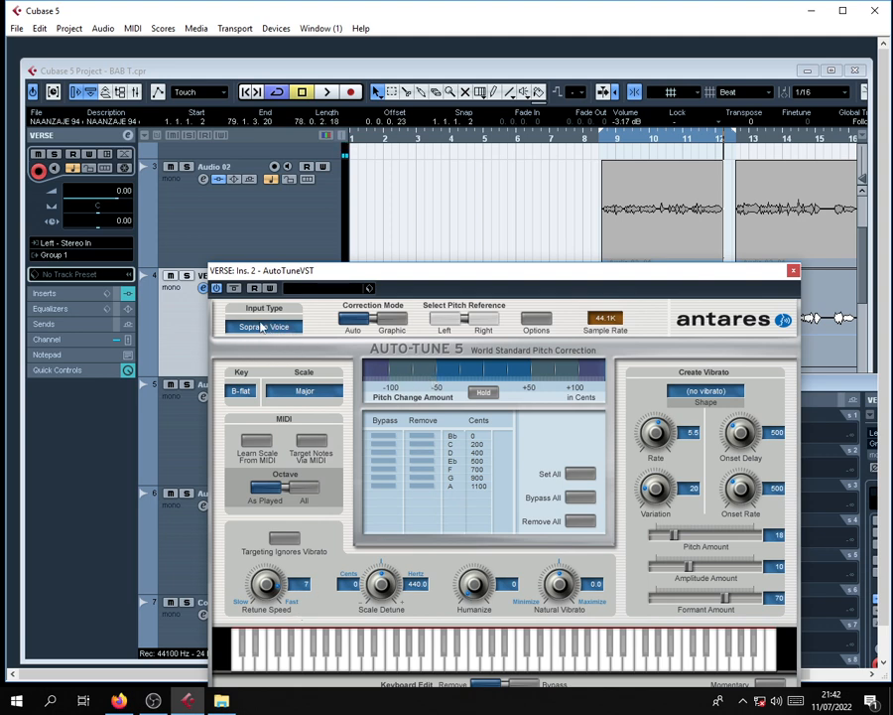
pyautogui.click(274, 328)
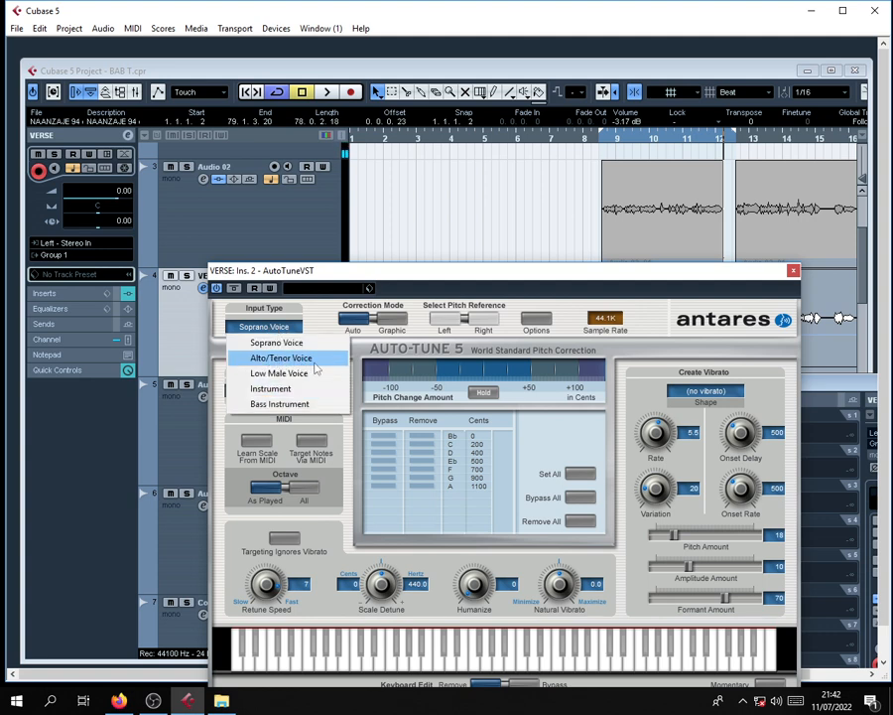
pyautogui.click(411, 283)
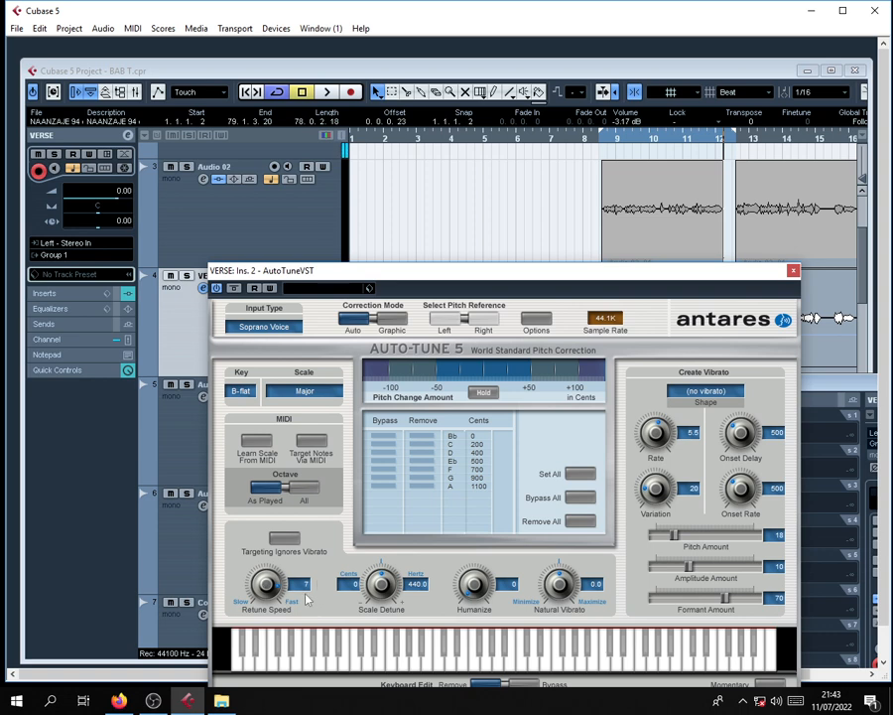
pyautogui.click(794, 274)
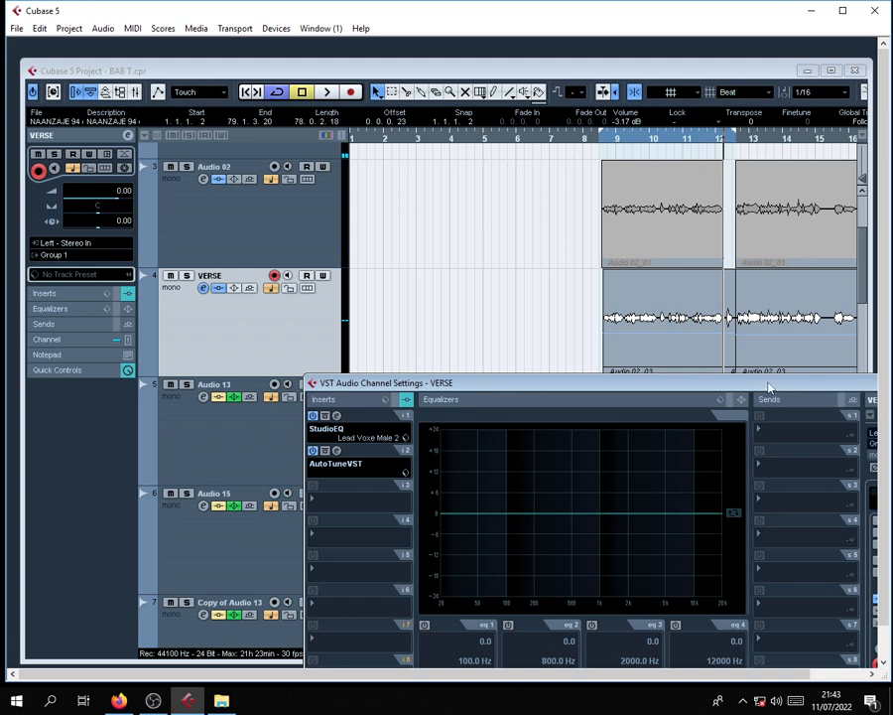
# Reposition the VERSE channel settings so they are fully visible, and audition the vocal with StudioEQ and AutoTuneVST both active.
pyautogui.moveTo(769, 383); pyautogui.dragTo(523, 389)
pyautogui.click(677, 389)
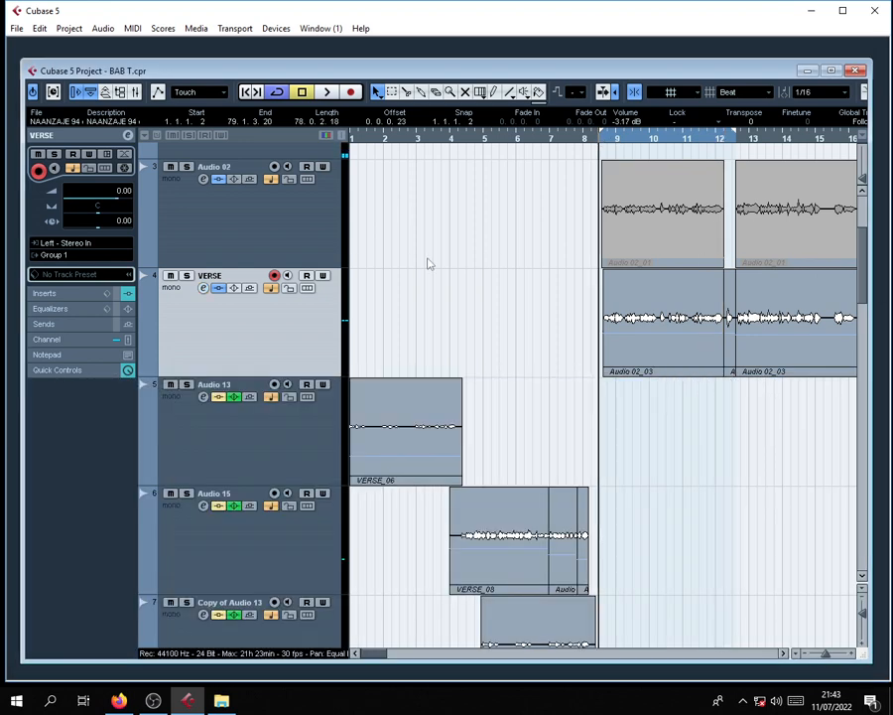
pyautogui.click(203, 289)
pyautogui.moveTo(312, 394); pyautogui.dragTo(443, 355)
pyautogui.press('space')
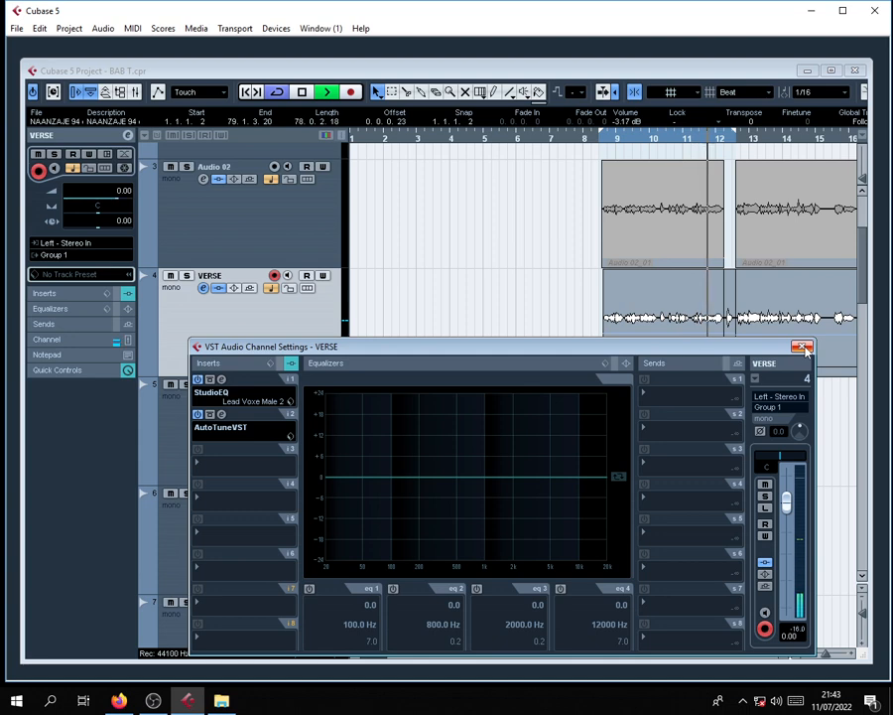
pyautogui.press('space')
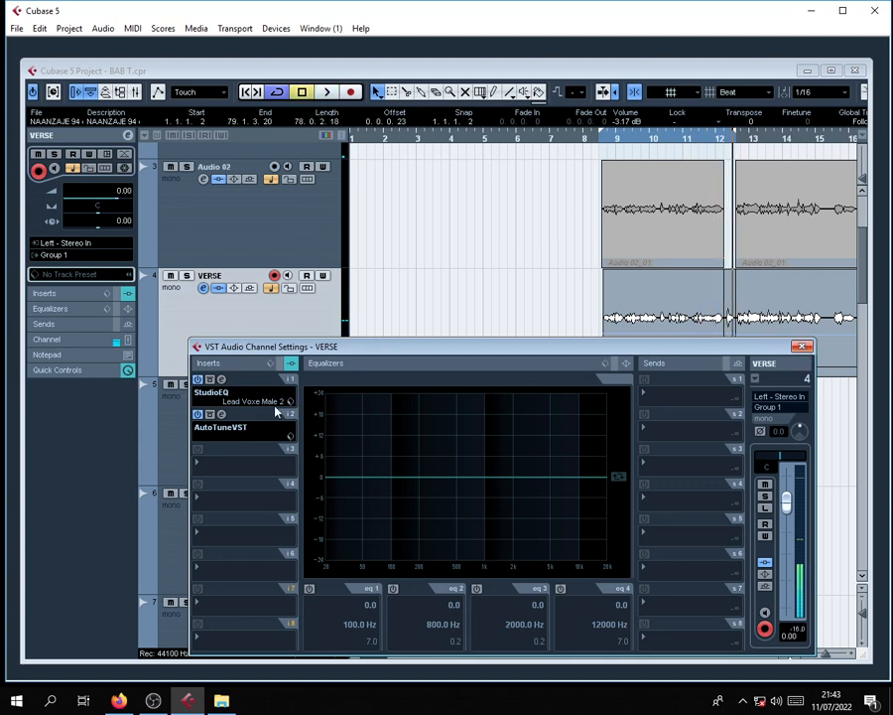
# Deactivate the AutoTuneVST insert and audition the VERSE vocal with only StudioEQ active.
pyautogui.click(199, 415)
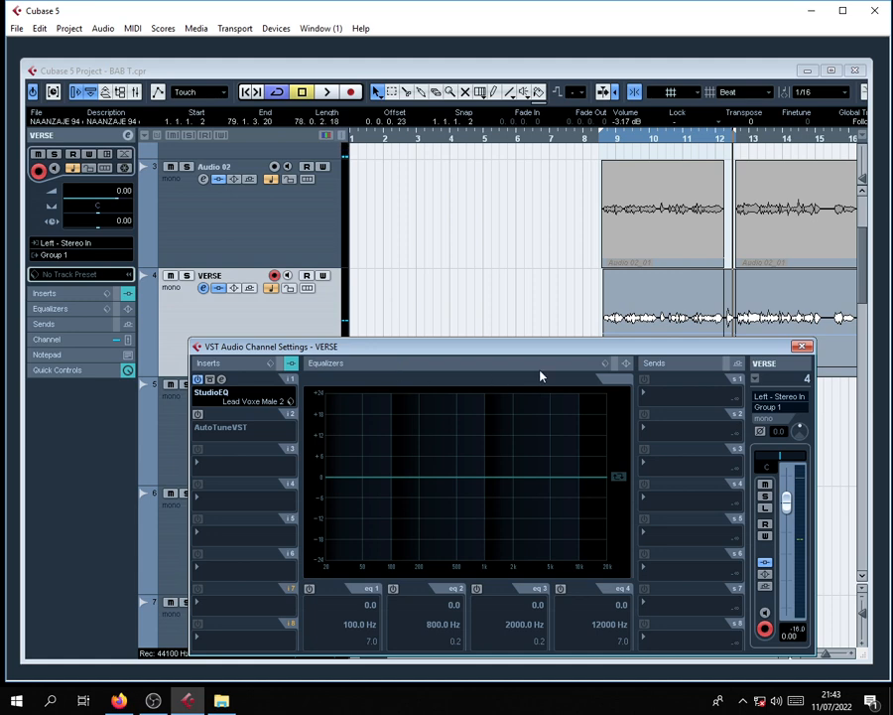
pyautogui.press('space')
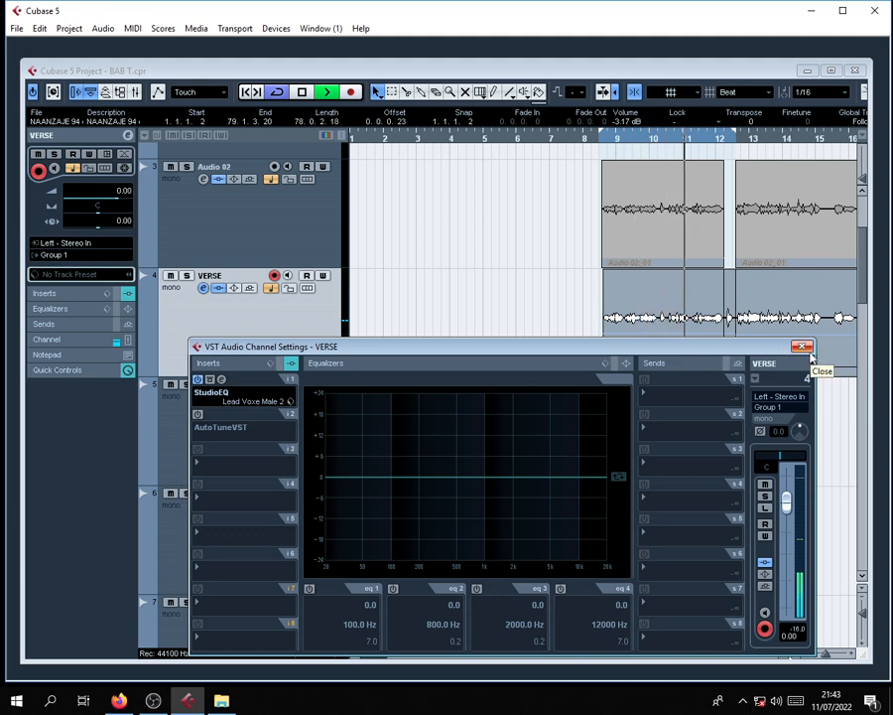
pyautogui.press('space')
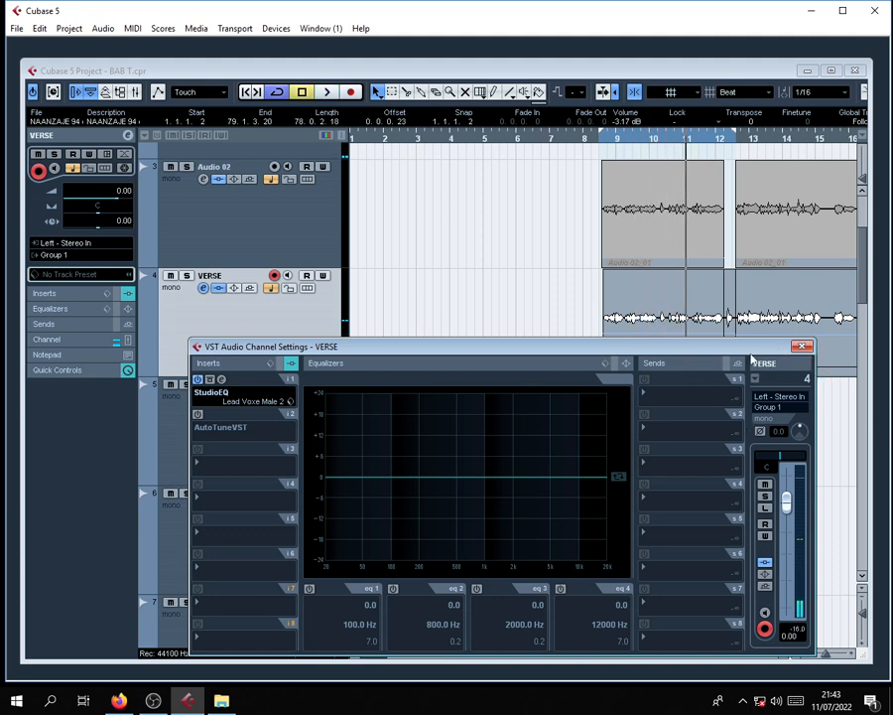
# Reactivate AutoTuneVST on VERSE, set its Retune Speed to 9, and close the channel settings.
pyautogui.click(198, 416)
pyautogui.click(221, 415)
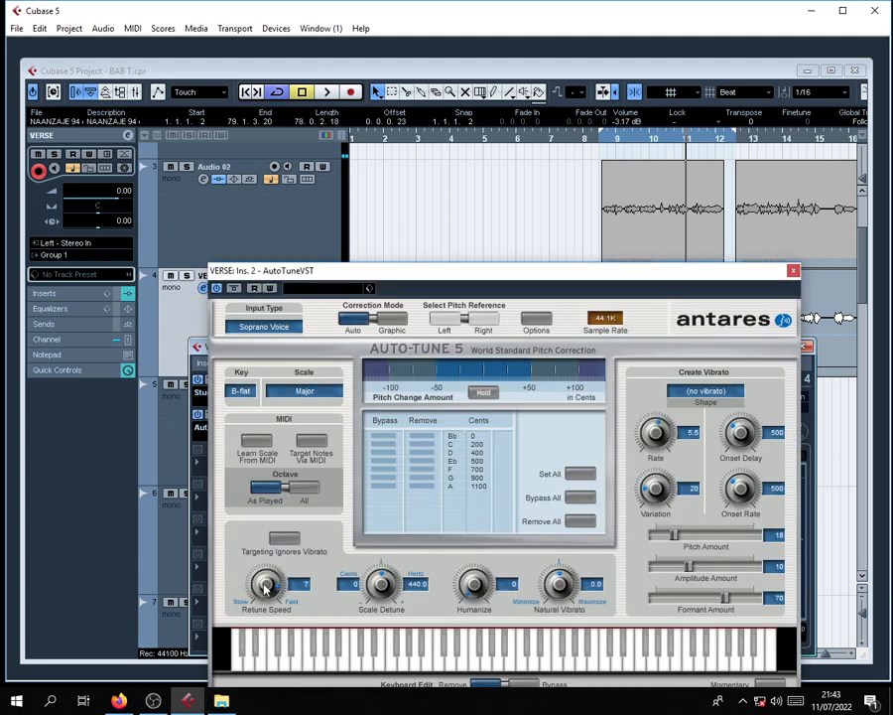
pyautogui.scroll(1, 265, 587)
pyautogui.scroll(3, 265, 587)
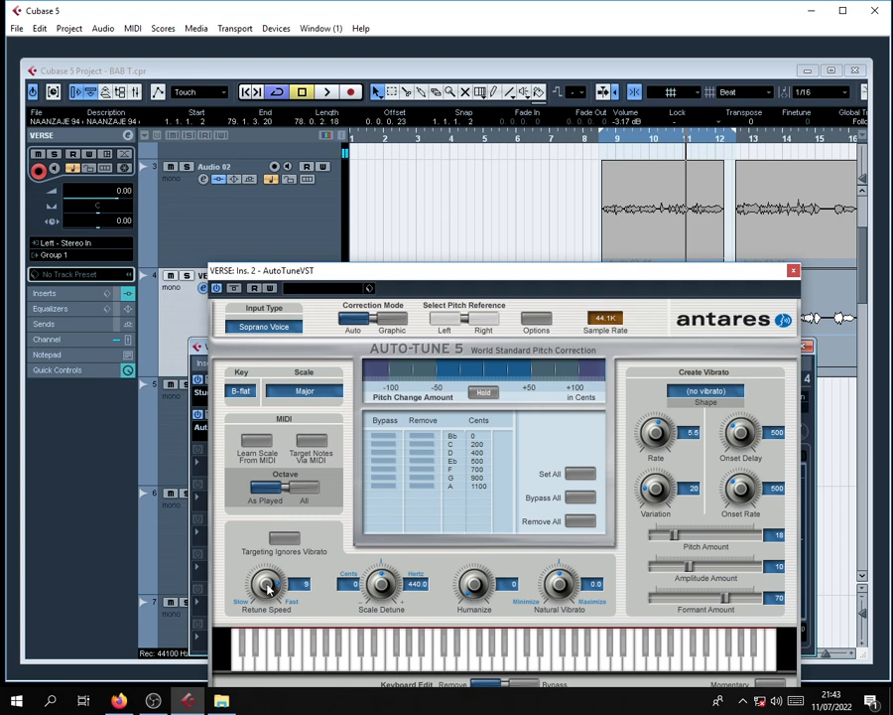
pyautogui.click(793, 270)
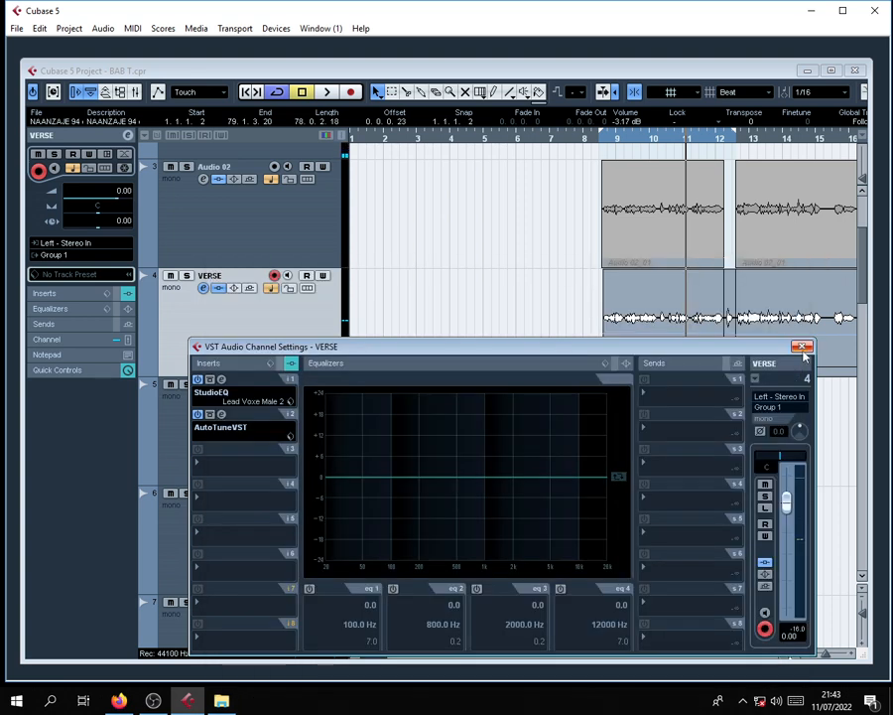
pyautogui.click(803, 348)
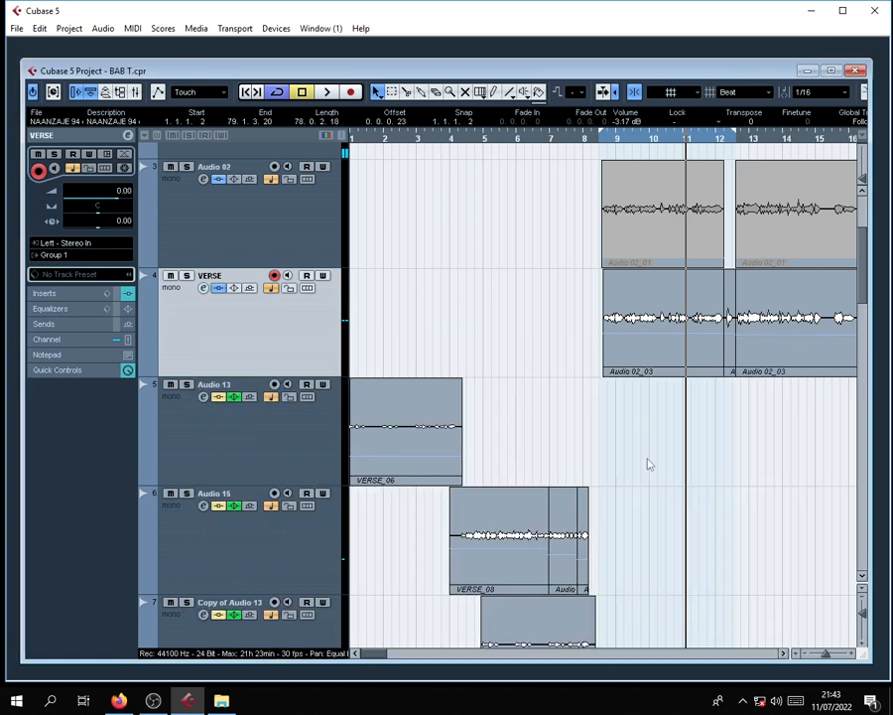
# Play VERSE from the start of its first clip with both inserts active, and check the AutoTuneVST Retune Speed setting.
pyautogui.click(605, 143)
pyautogui.press('space')
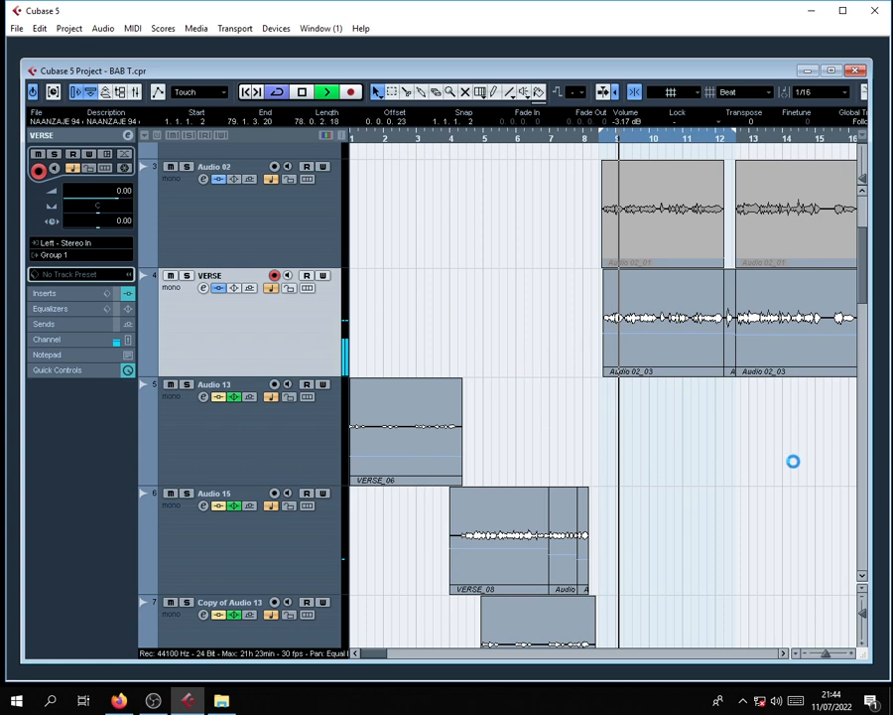
pyautogui.click(204, 286)
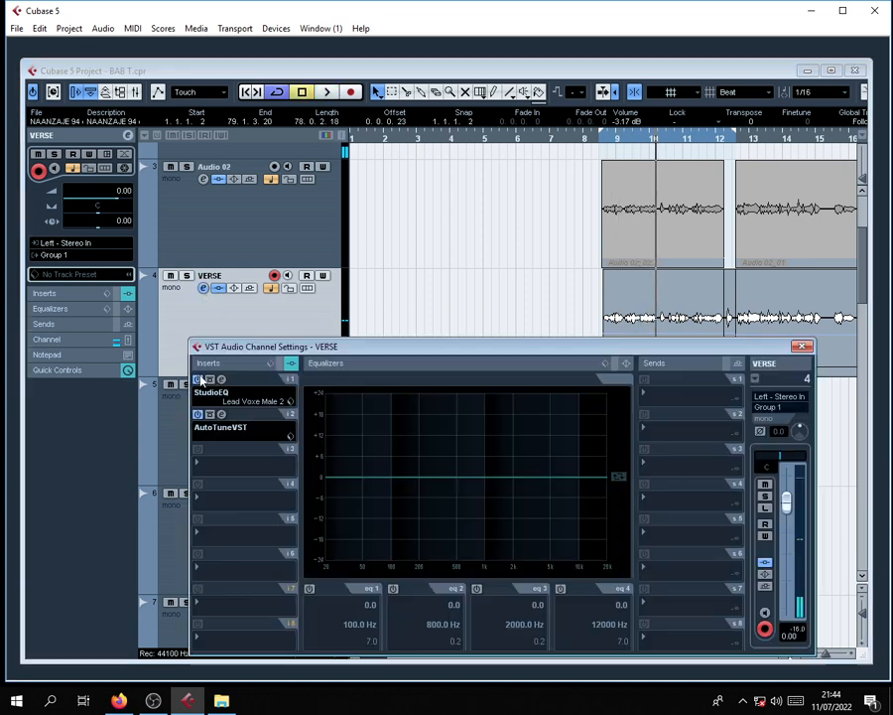
pyautogui.click(225, 427)
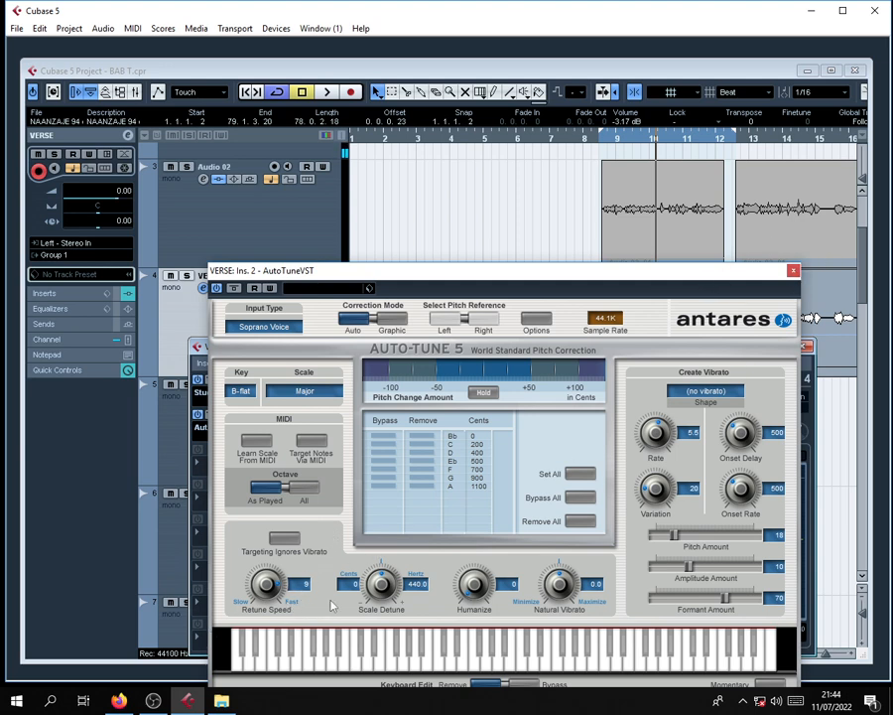
pyautogui.click(793, 270)
pyautogui.click(803, 348)
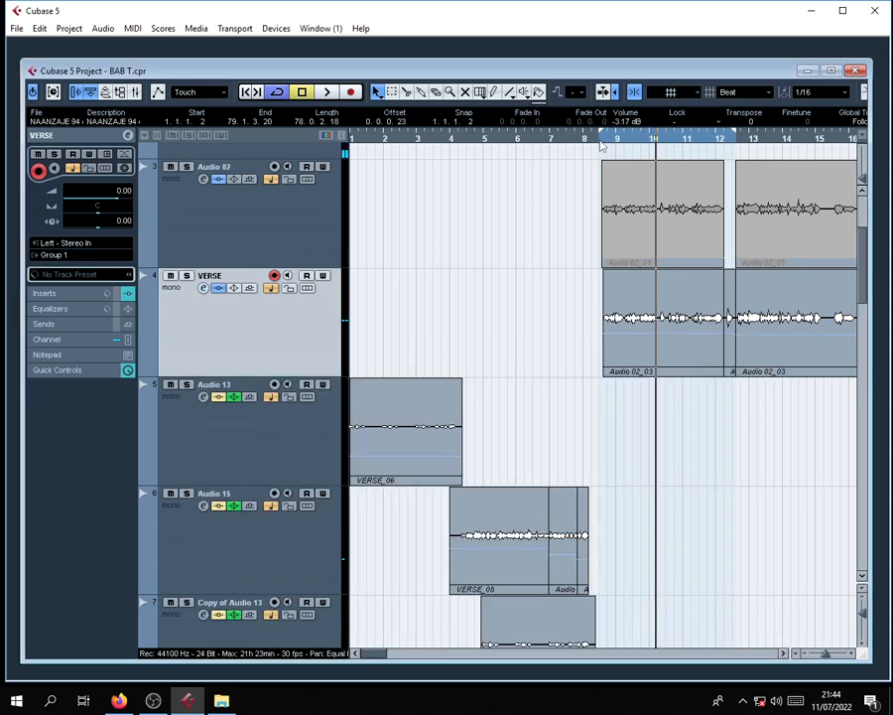
# Check the inserts in the VERSE channel settings, and open the channel settings of Group 1.
pyautogui.click(202, 287)
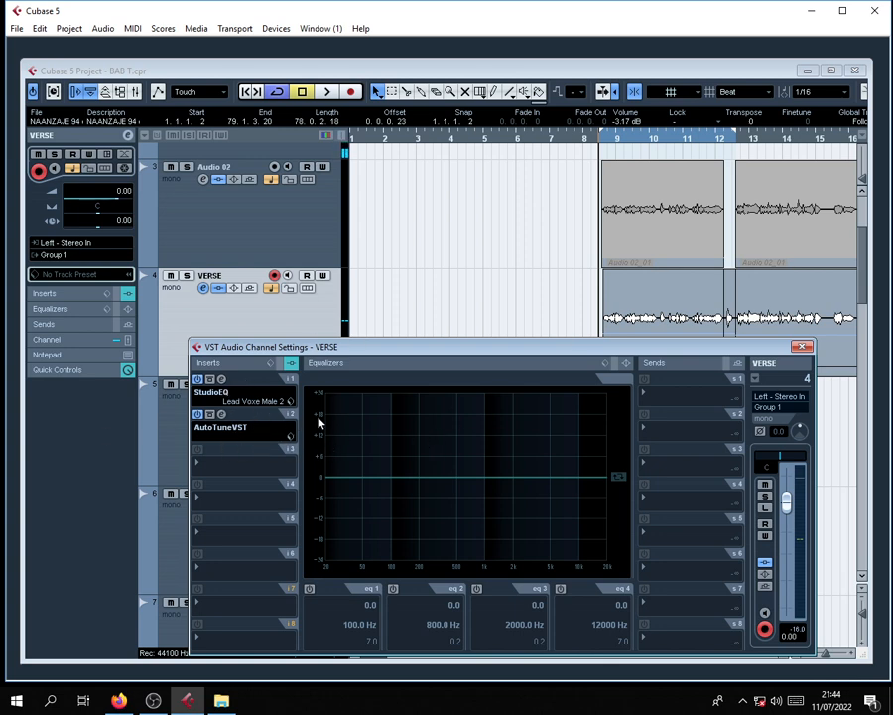
pyautogui.click(803, 346)
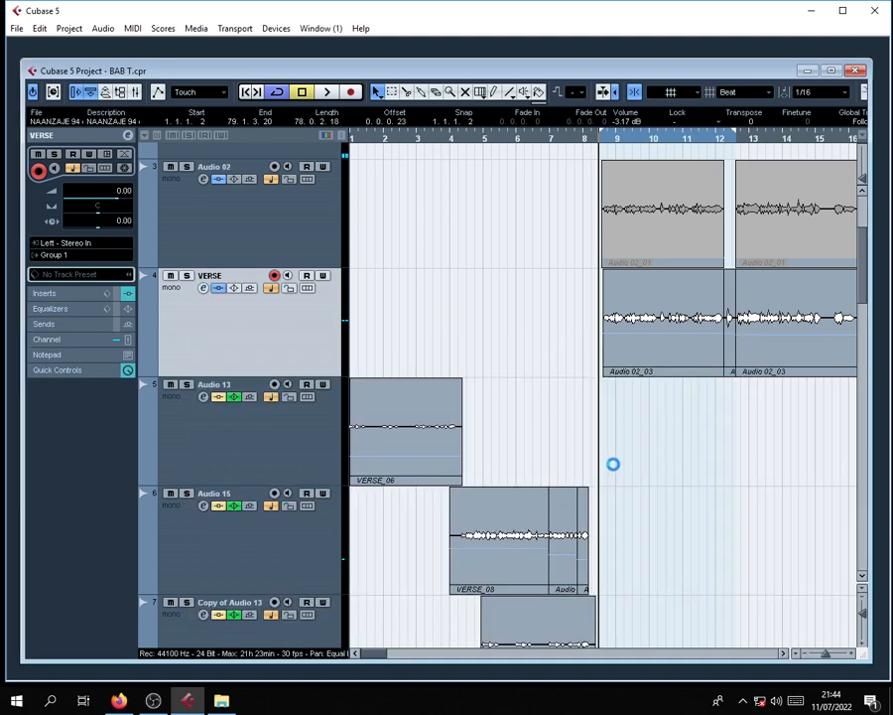
pyautogui.scroll(-1, 614, 462)
pyautogui.scroll(-12, 615, 473)
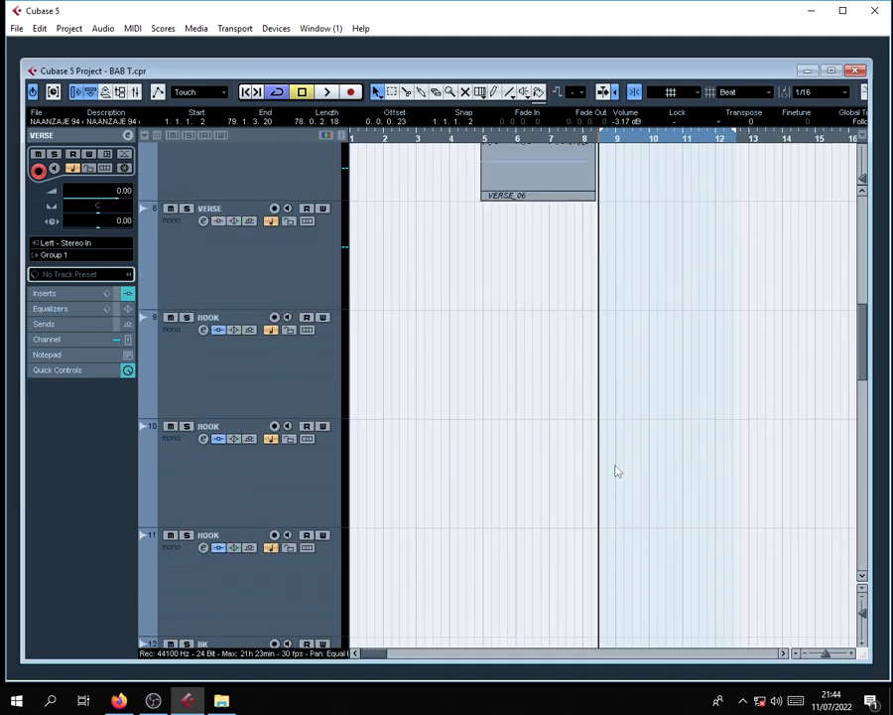
pyautogui.click(290, 357)
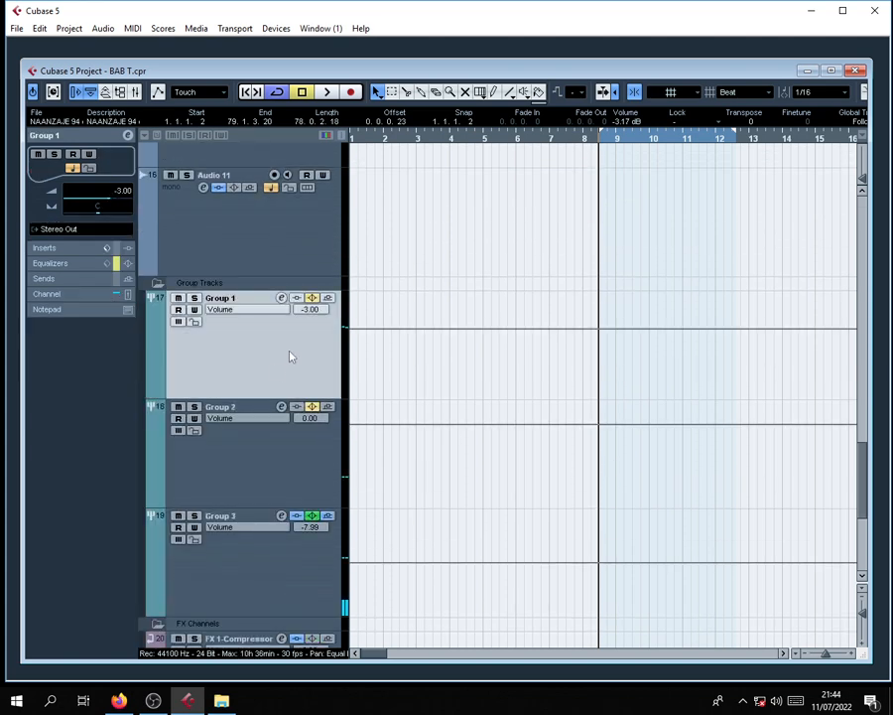
pyautogui.click(281, 297)
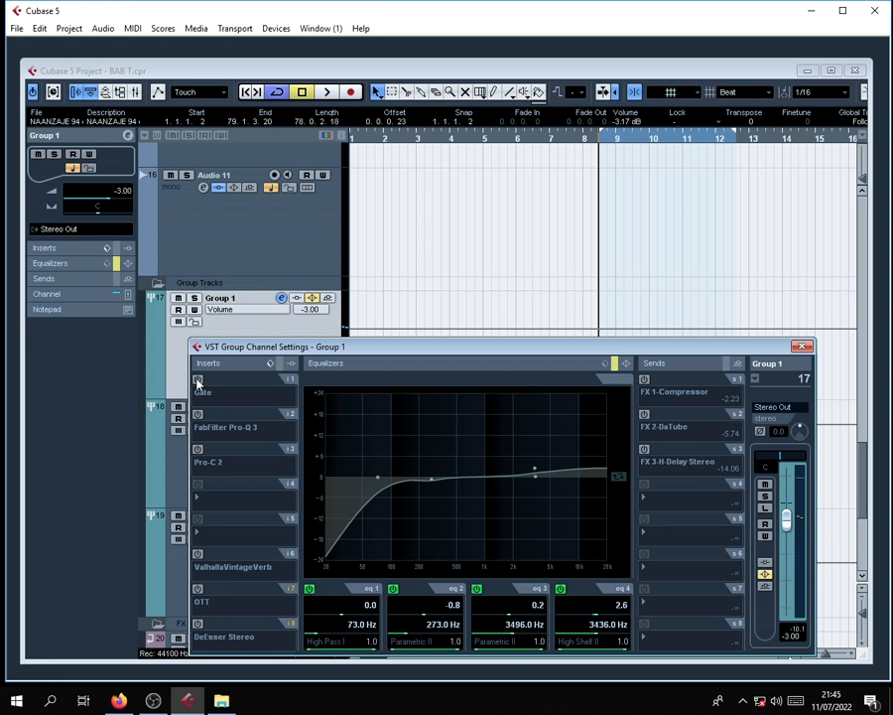
# Activate the Gate insert in slot 1 of Group 1 and reposition the group's channel settings window.
pyautogui.click(198, 382)
pyautogui.moveTo(354, 353); pyautogui.dragTo(370, 334)
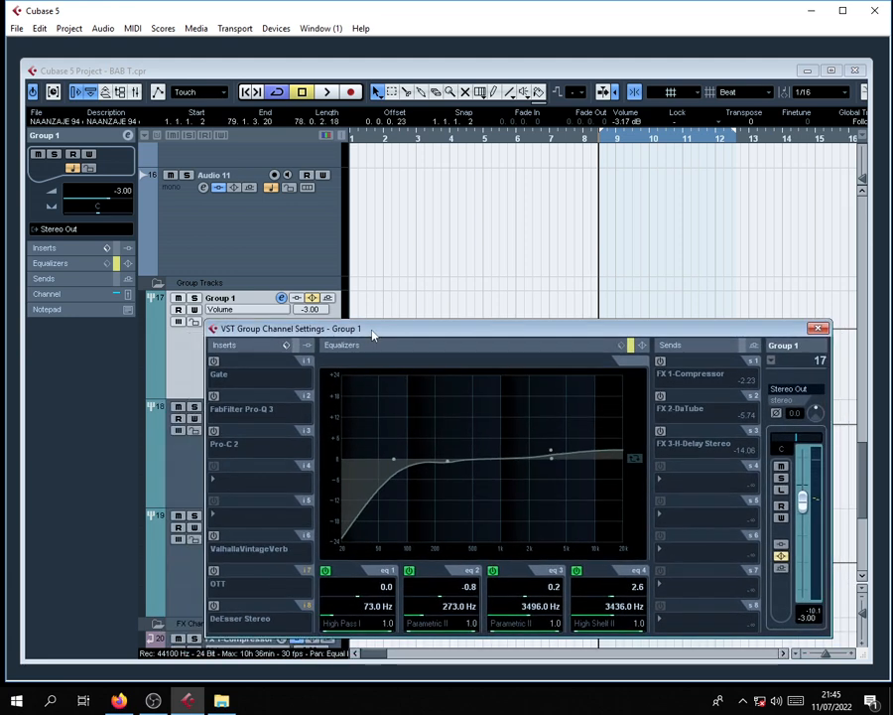
pyautogui.click(215, 362)
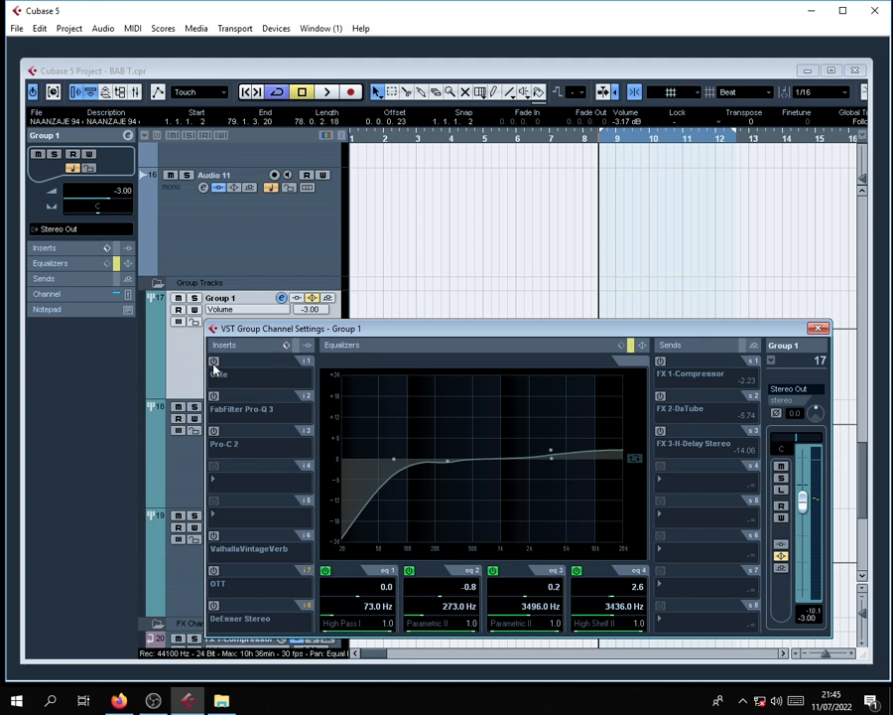
pyautogui.click(214, 363)
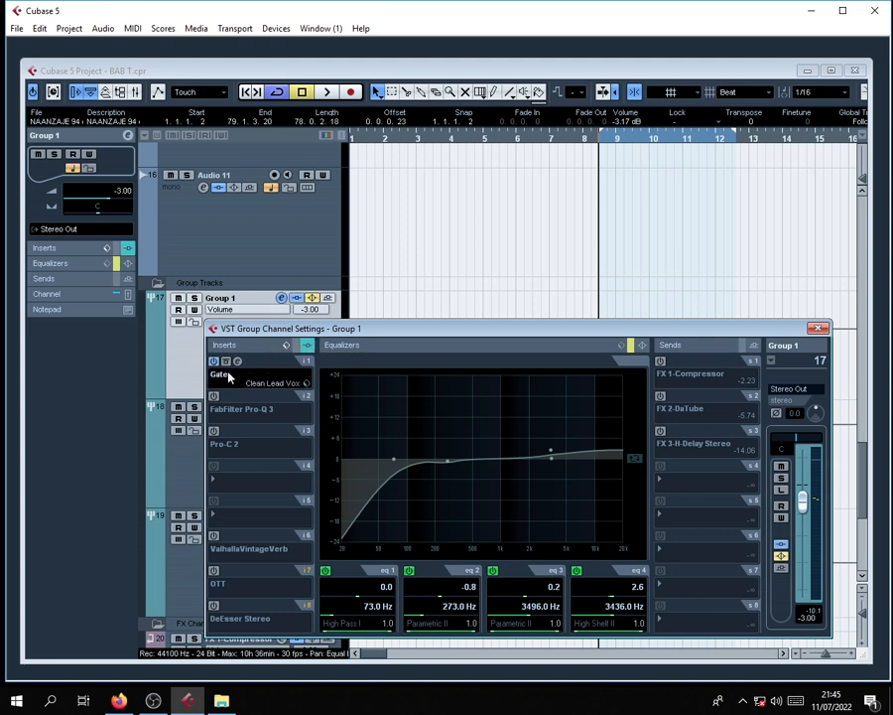
pyautogui.moveTo(371, 336); pyautogui.dragTo(385, 332)
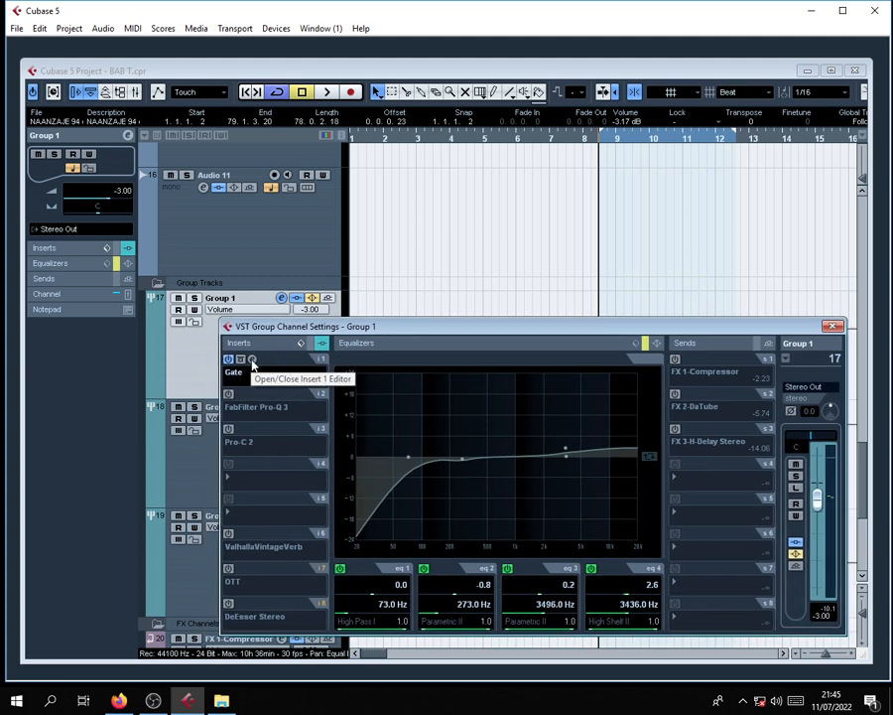
# Open the Gate editor on Group 1 and load the Clean Lead Vox preset.
pyautogui.click(253, 363)
pyautogui.moveTo(636, 309); pyautogui.dragTo(568, 302)
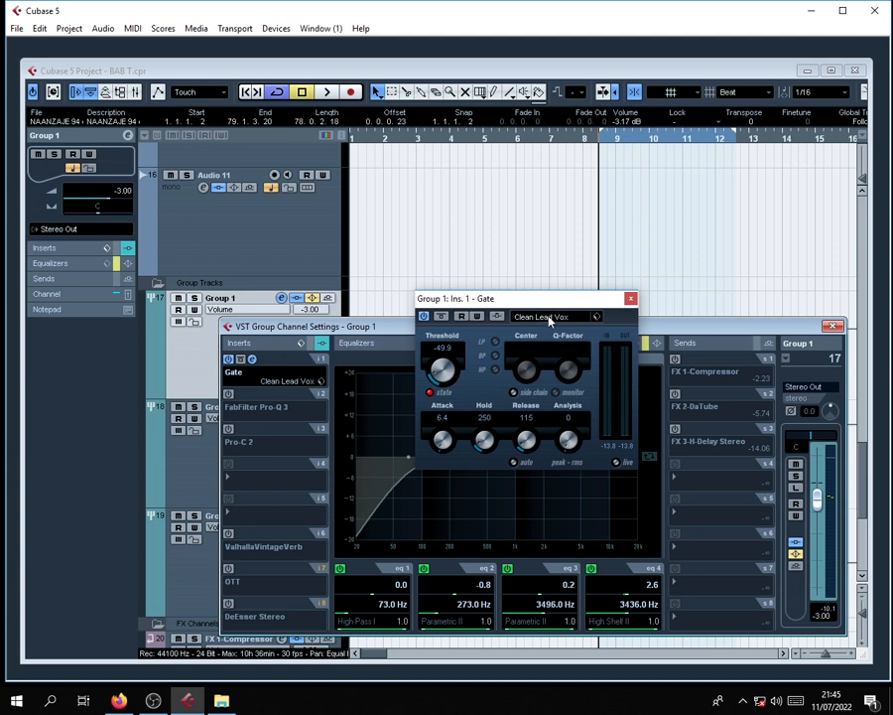
pyautogui.moveTo(533, 303); pyautogui.dragTo(560, 315)
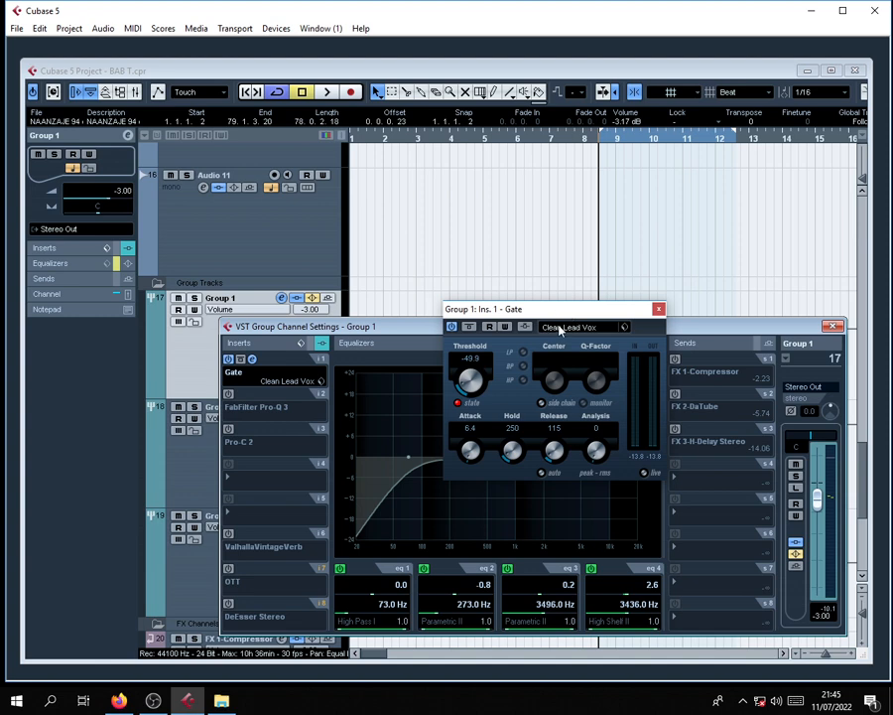
pyautogui.click(566, 327)
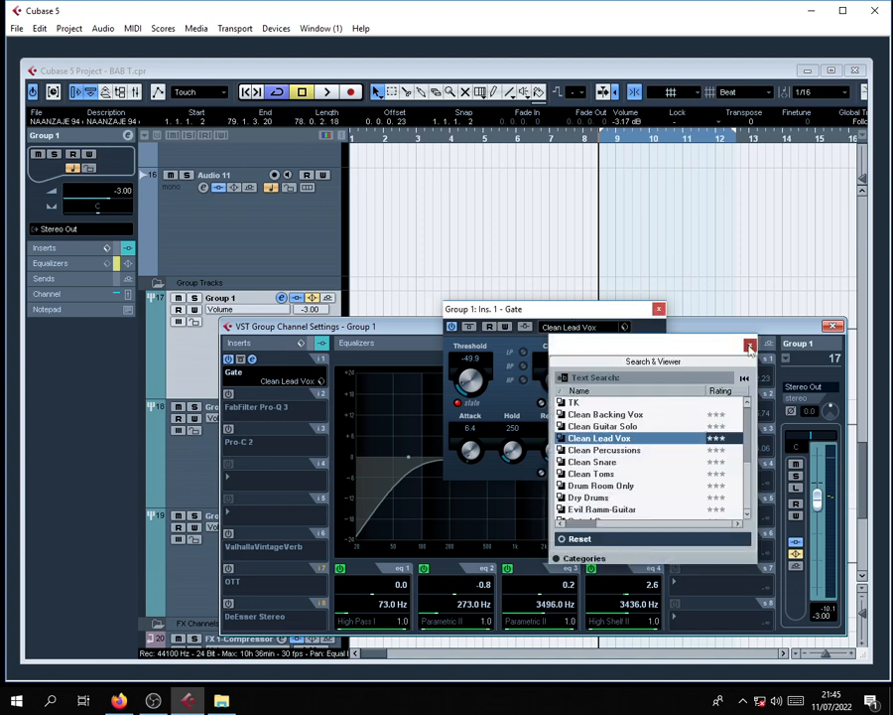
pyautogui.click(751, 345)
pyautogui.moveTo(568, 311); pyautogui.dragTo(571, 302)
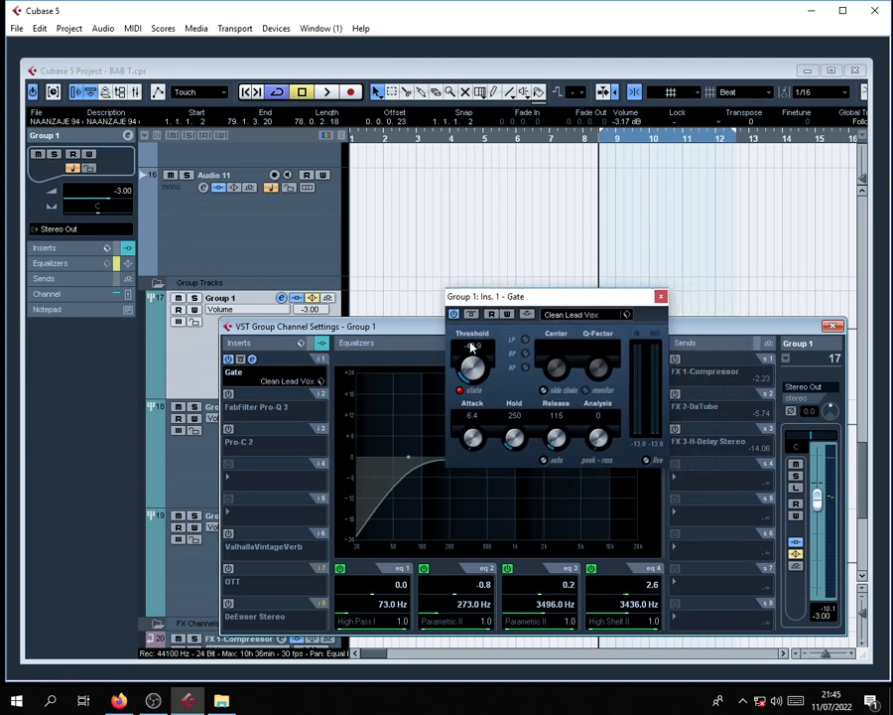
pyautogui.click(566, 318)
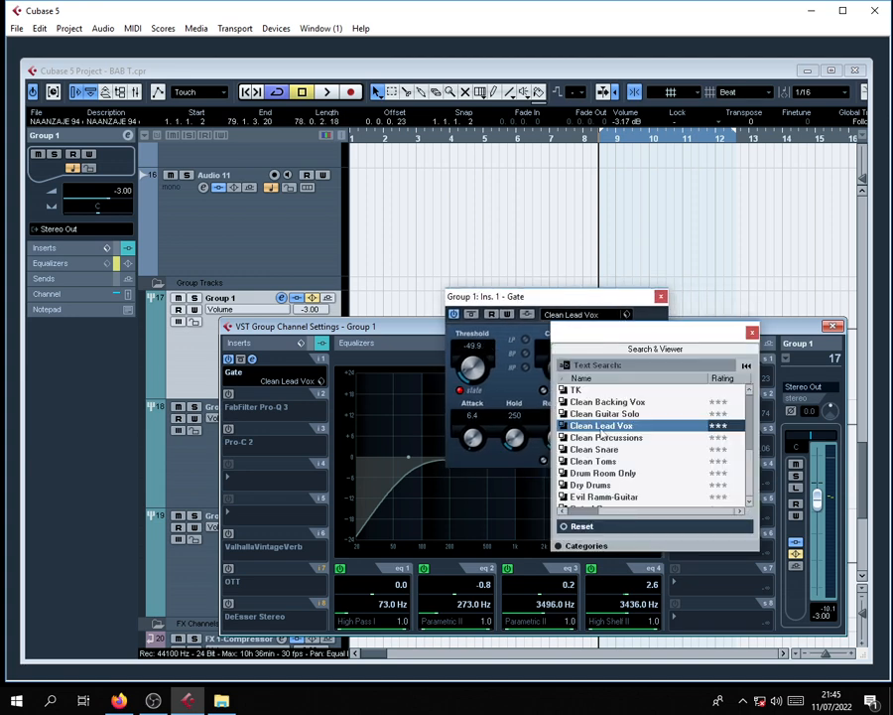
pyautogui.doubleClick(606, 421)
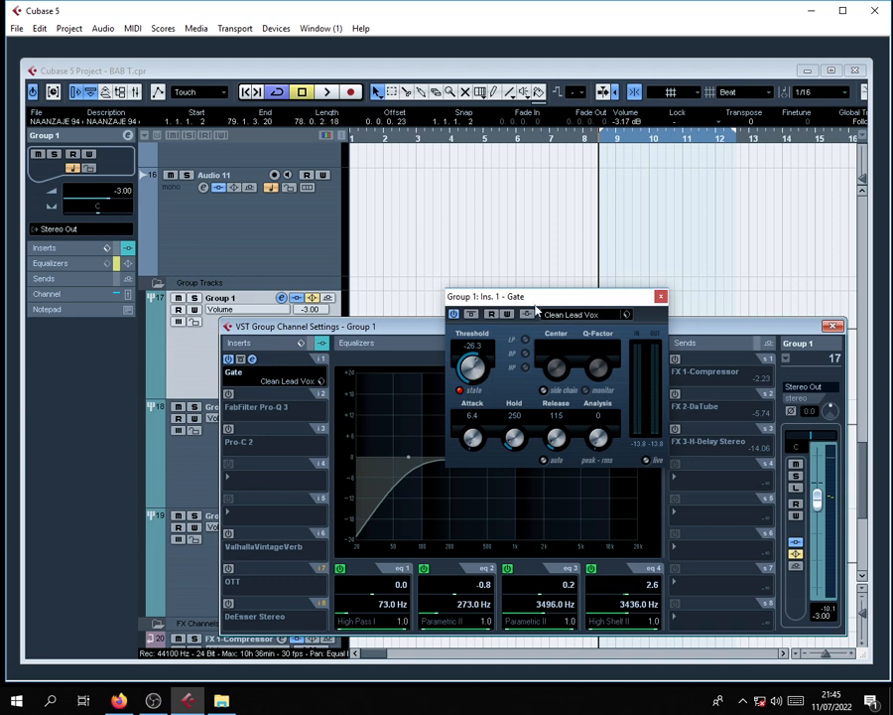
pyautogui.moveTo(531, 295); pyautogui.dragTo(599, 293)
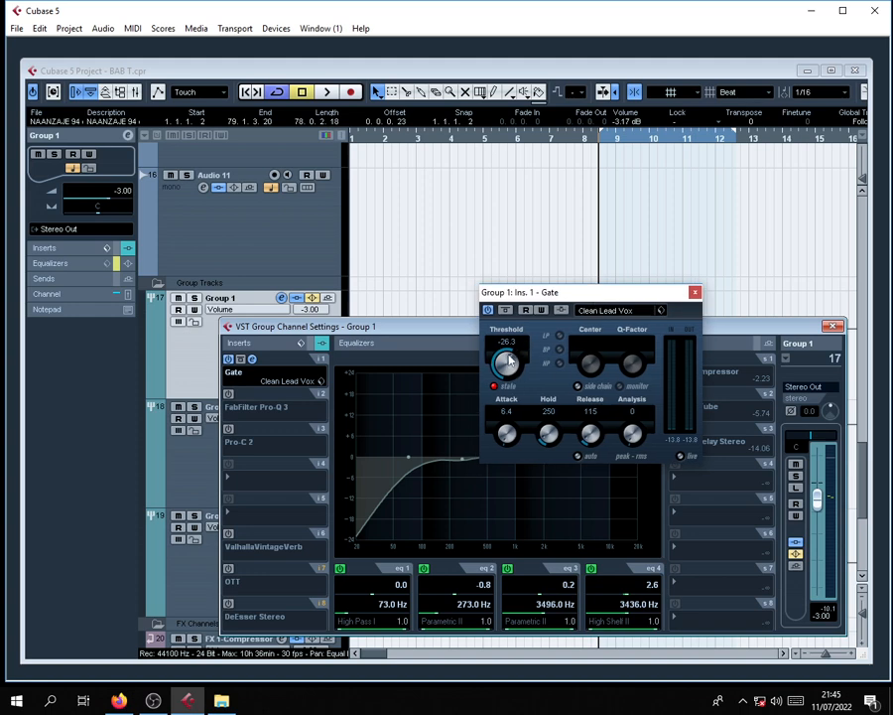
# Lower the Gate threshold on Group 1, and close the Gate editor and the group's channel settings.
pyautogui.moveTo(508, 362); pyautogui.dragTo(488, 408)
pyautogui.click(696, 292)
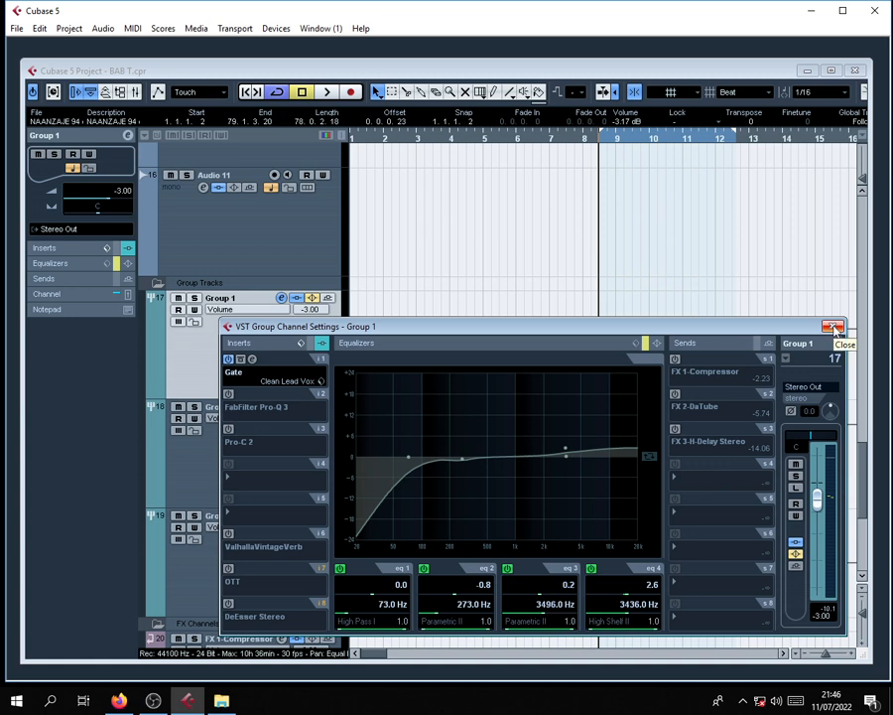
pyautogui.click(836, 329)
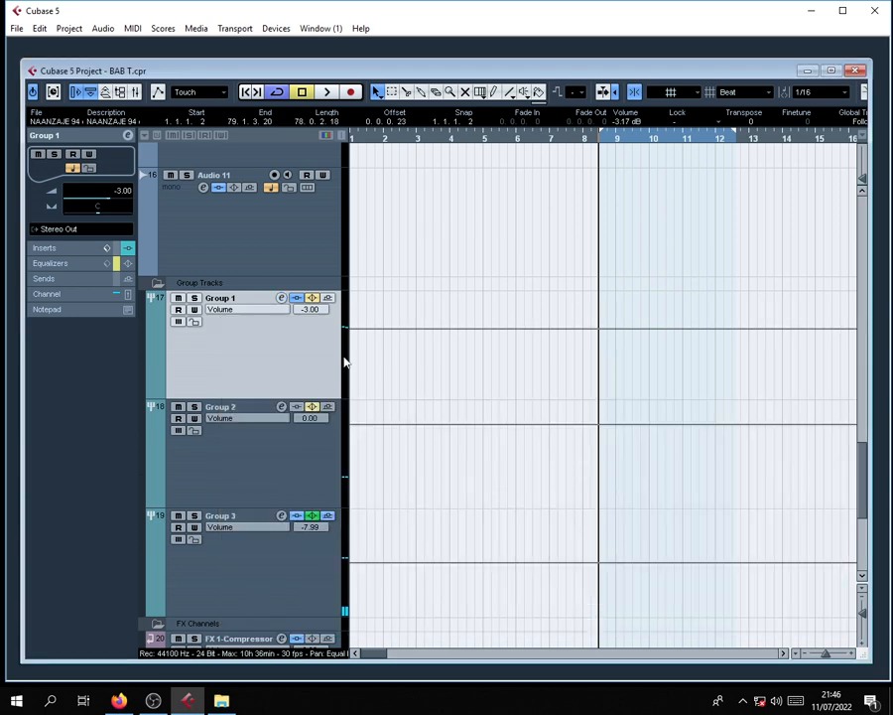
# Reopen the Group 1 channel settings to check the Gate insert, and close them again.
pyautogui.click(281, 298)
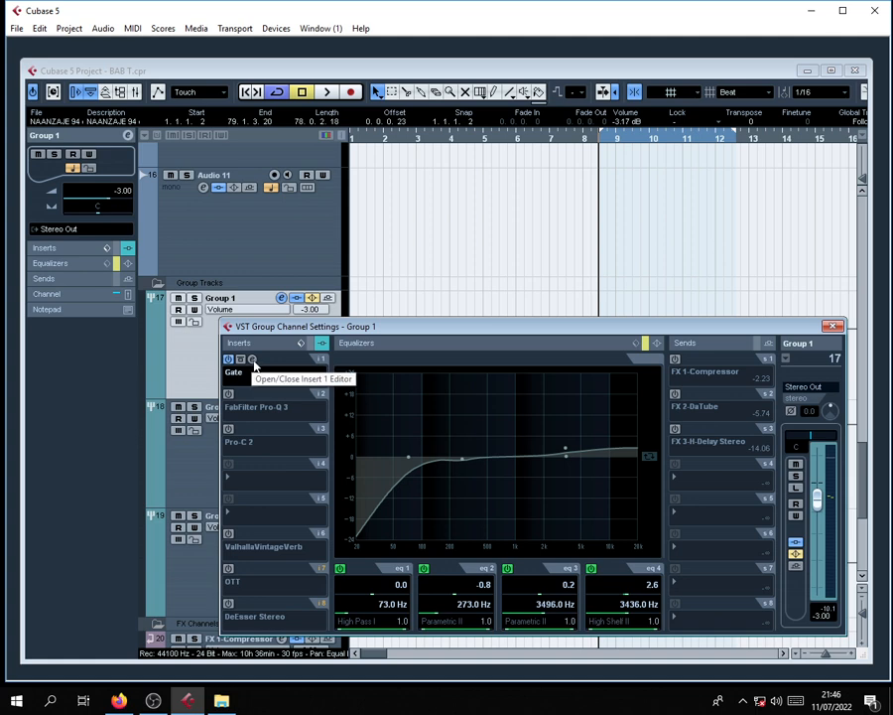
pyautogui.click(837, 326)
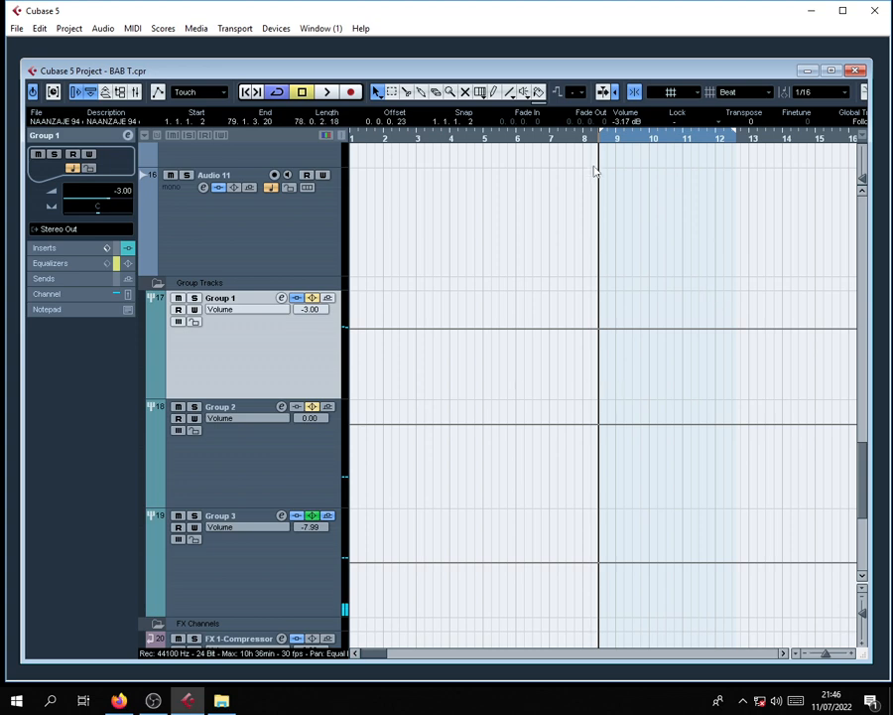
pyautogui.click(281, 297)
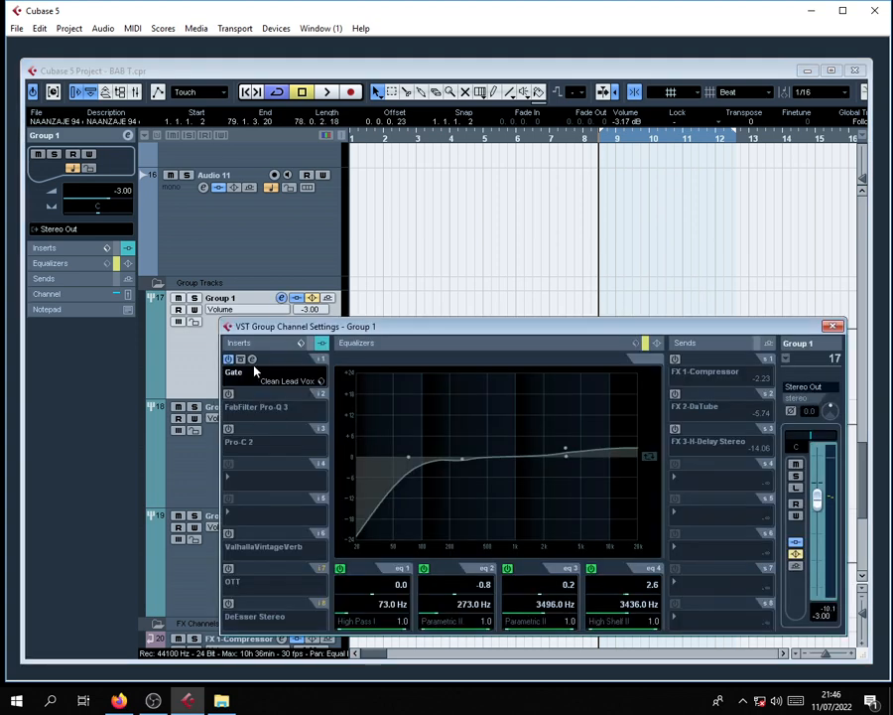
pyautogui.click(836, 327)
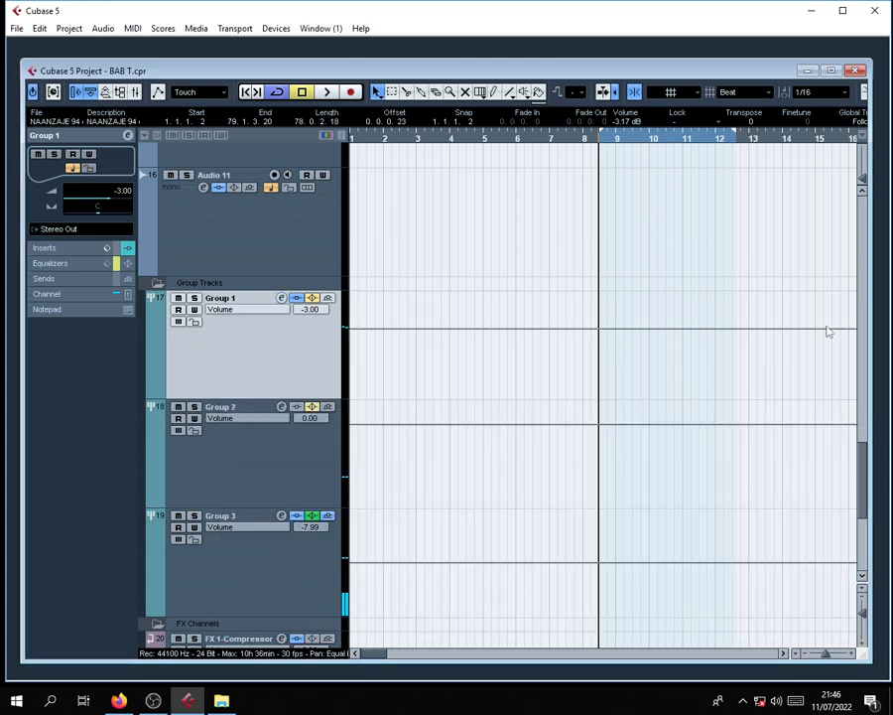
# Examine the VERSE clip Audio 02_03 in the Sample Editor, marking the quiet gap between two vocal phrases, and close the editor.
pyautogui.scroll(6, 680, 382)
pyautogui.scroll(10, 468, 359)
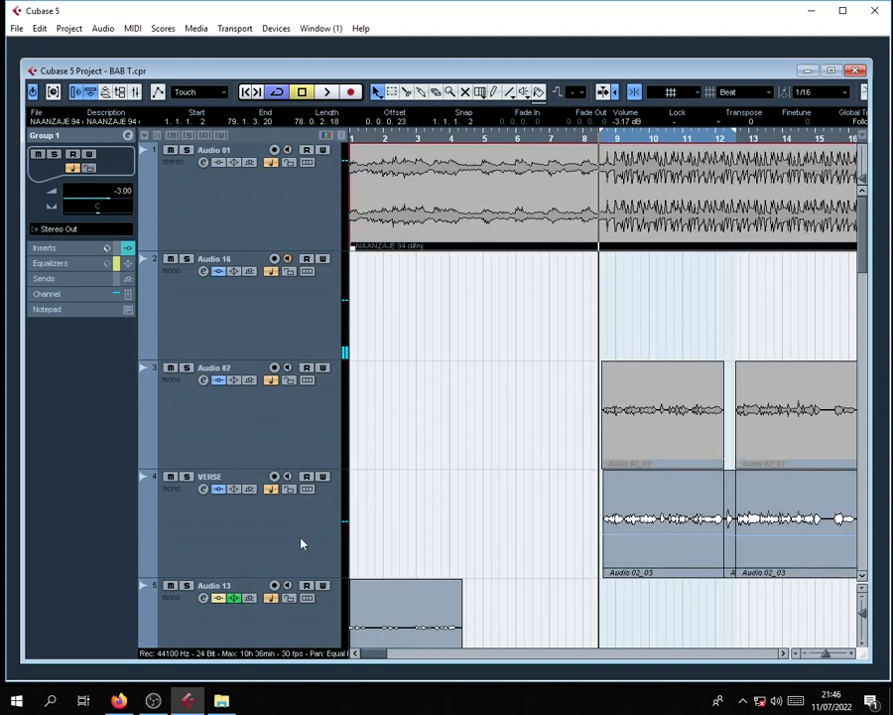
pyautogui.click(665, 509)
pyautogui.doubleClick(665, 508)
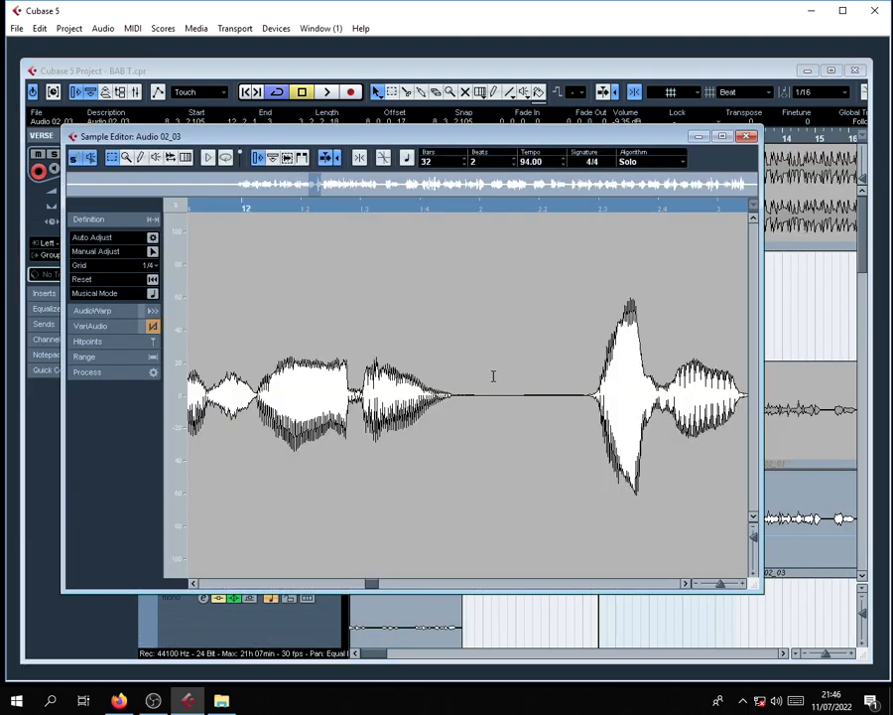
pyautogui.moveTo(486, 400); pyautogui.dragTo(585, 401)
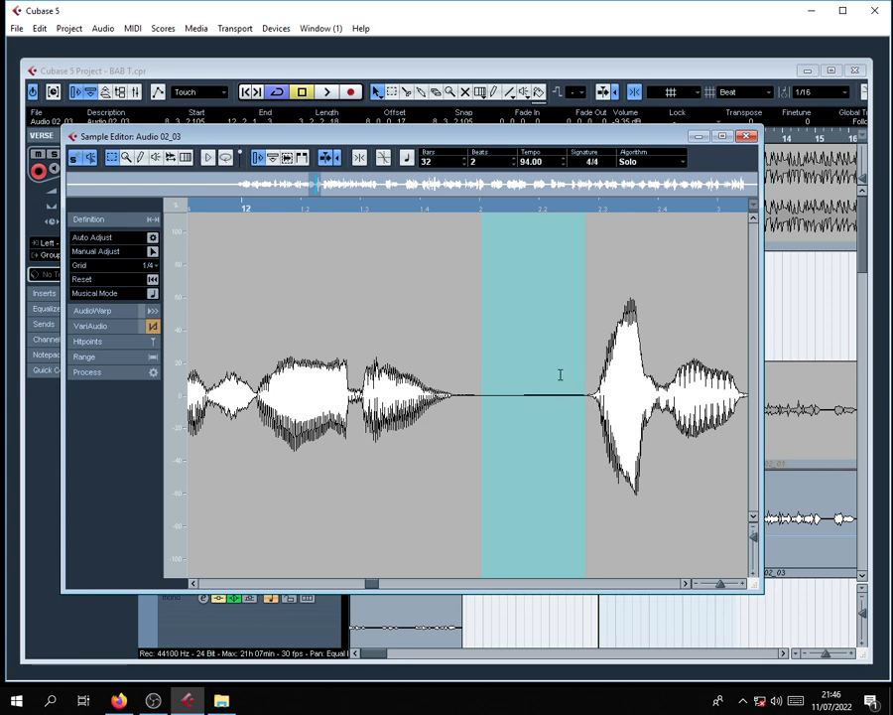
pyautogui.click(747, 136)
pyautogui.click(715, 348)
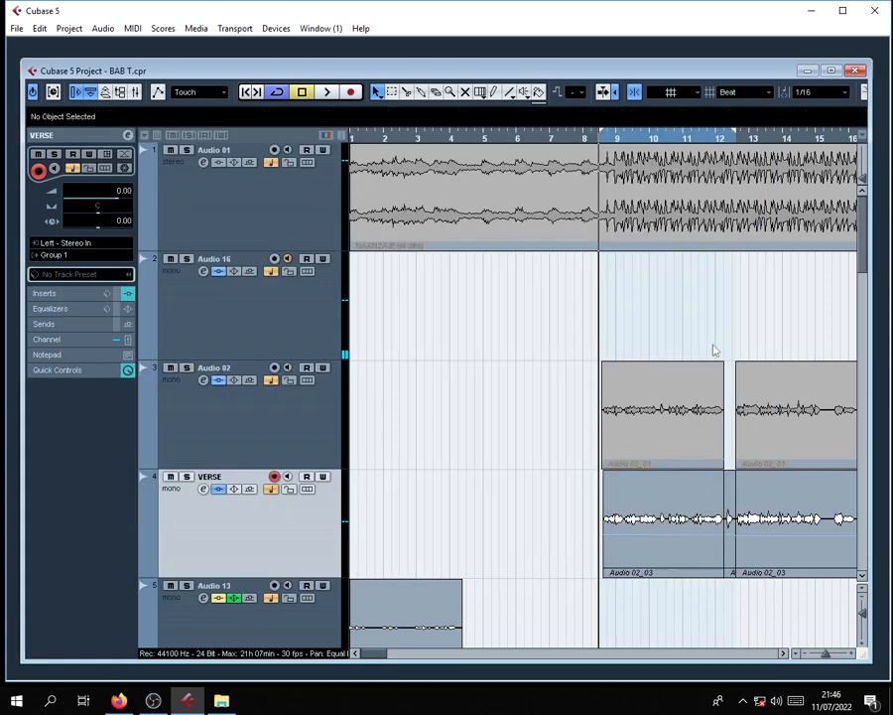
# Open the Group 1 channel settings and audition the vocal with Gate as the group's only active insert.
pyautogui.scroll(-4, 638, 402)
pyautogui.scroll(-10, 244, 274)
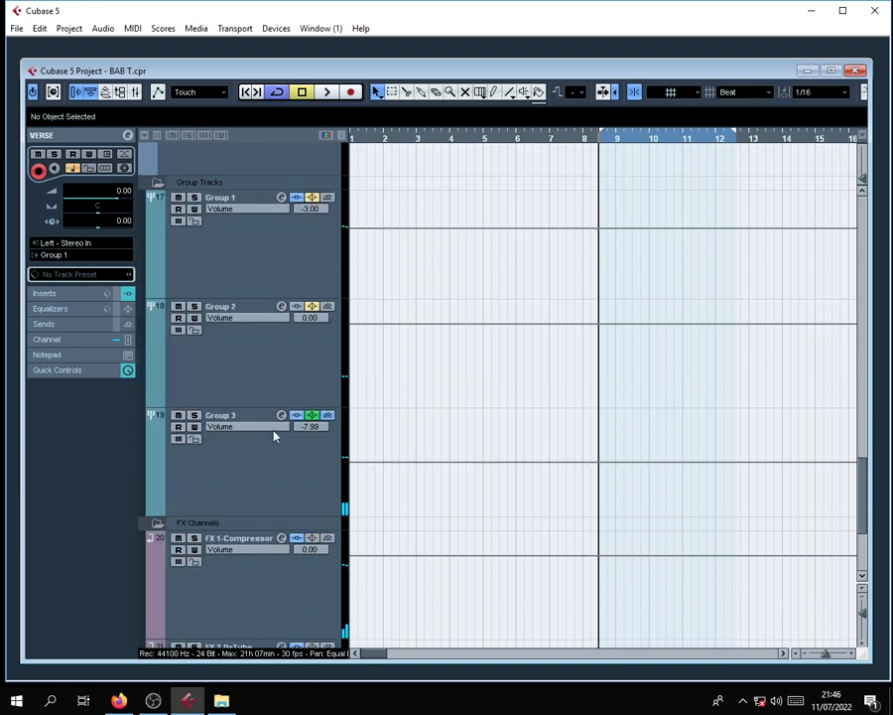
pyautogui.click(308, 256)
pyautogui.scroll(1, 307, 257)
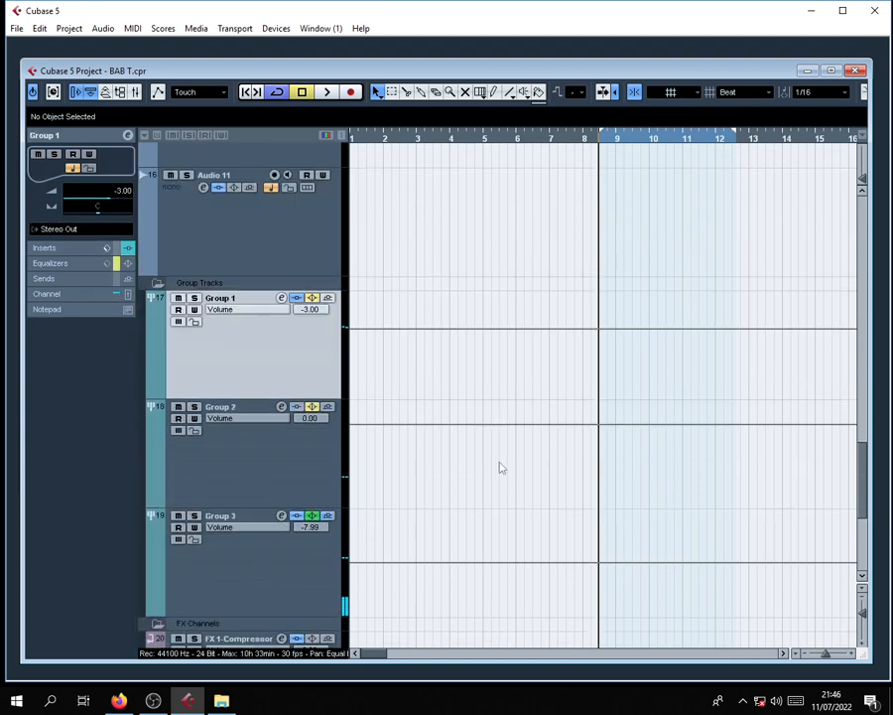
pyautogui.click(281, 298)
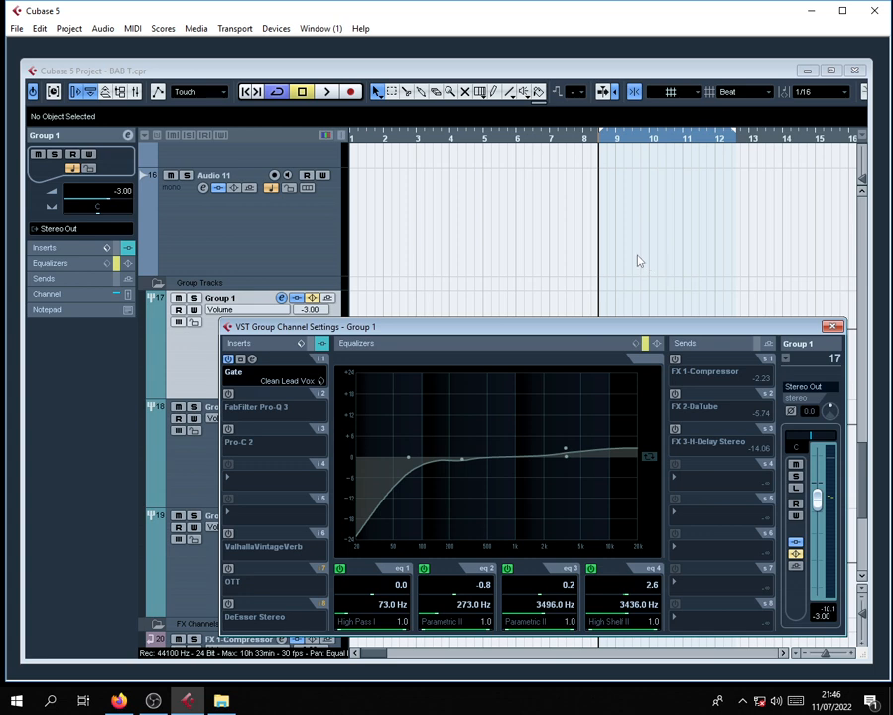
pyautogui.moveTo(685, 334); pyautogui.dragTo(710, 333)
pyautogui.press('space')
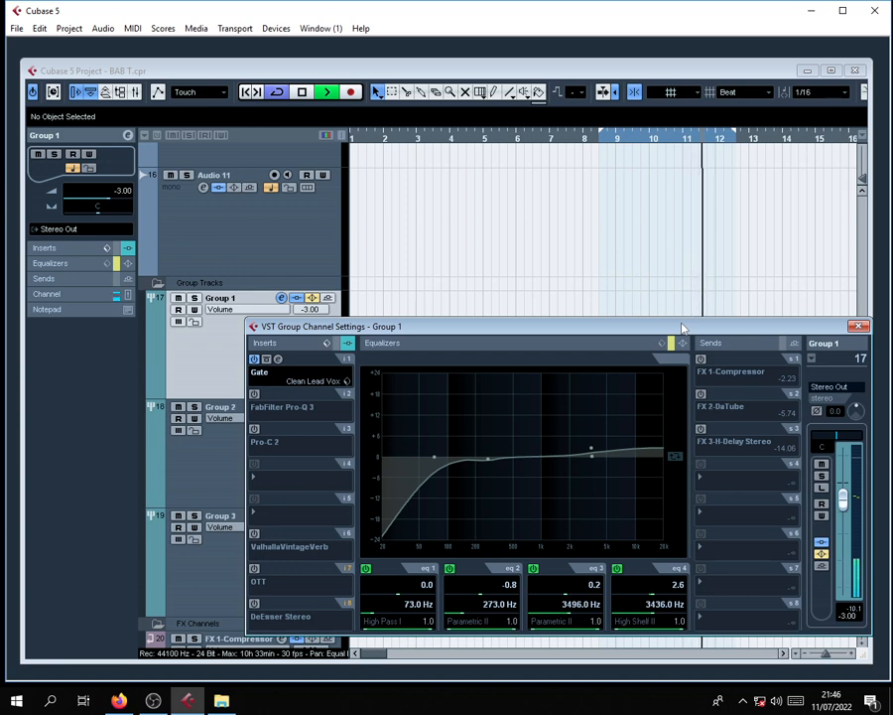
pyautogui.press('space')
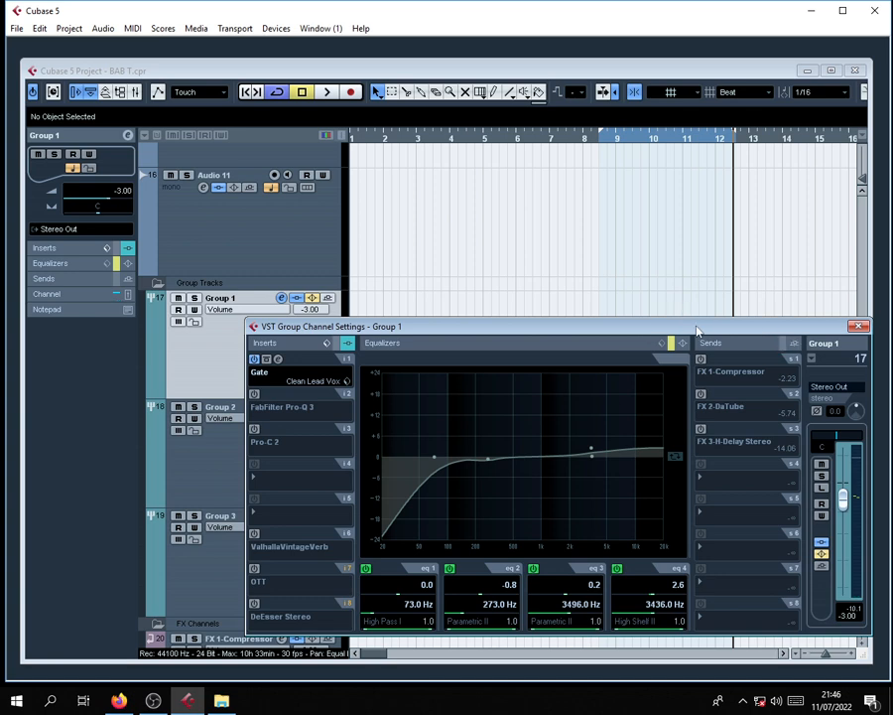
pyautogui.moveTo(676, 327); pyautogui.dragTo(681, 325)
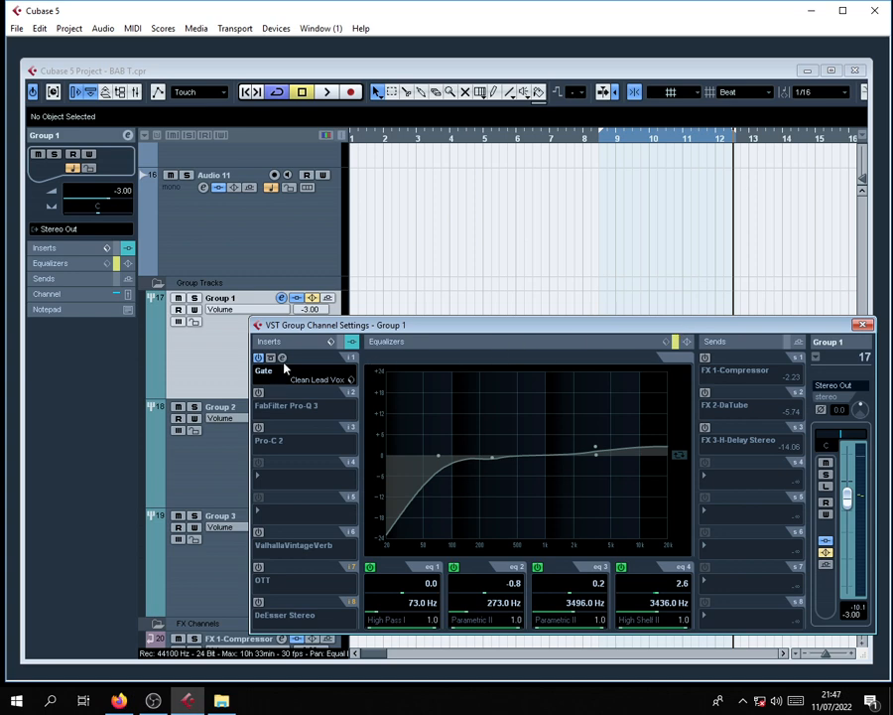
pyautogui.click(281, 515)
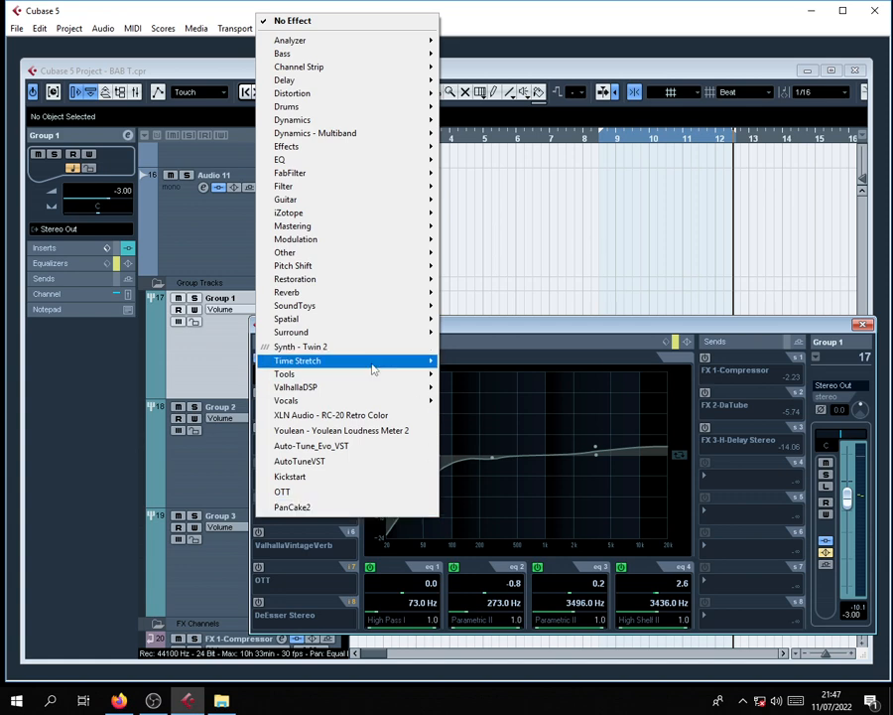
pyautogui.click(500, 334)
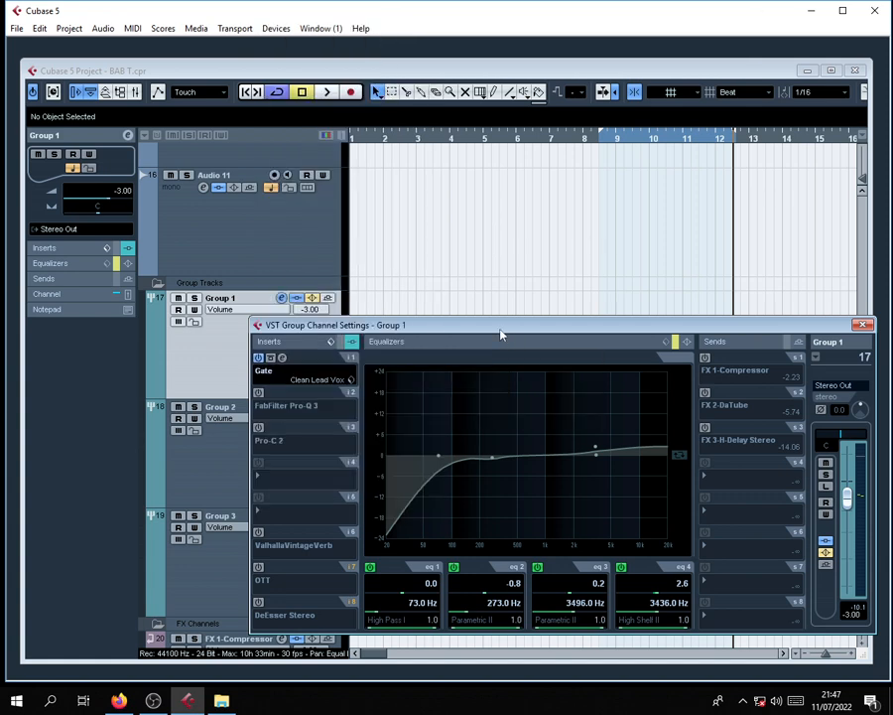
pyautogui.click(265, 483)
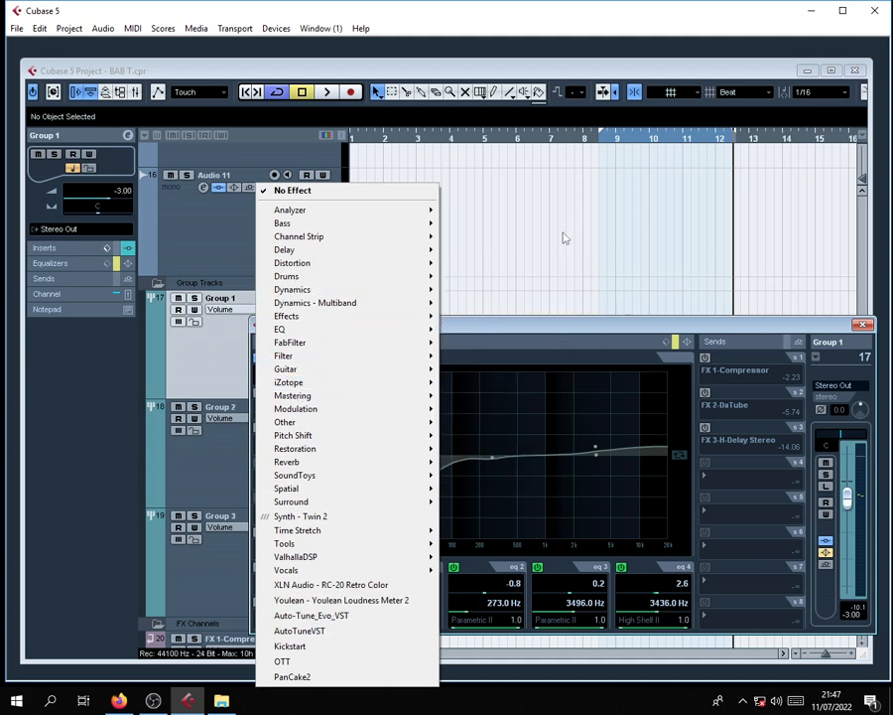
pyautogui.moveTo(390, 215)
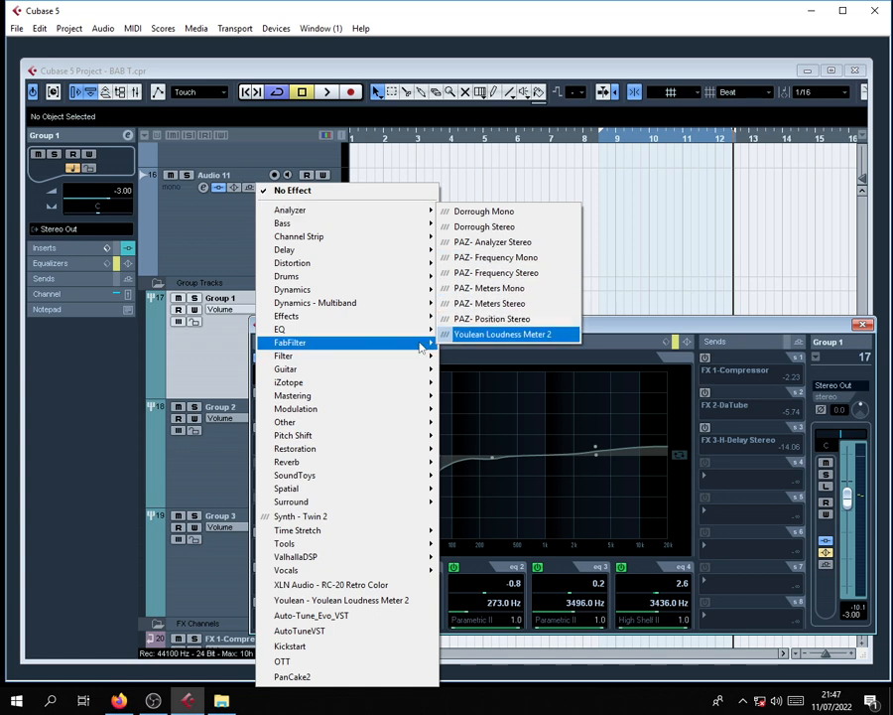
pyautogui.click(601, 331)
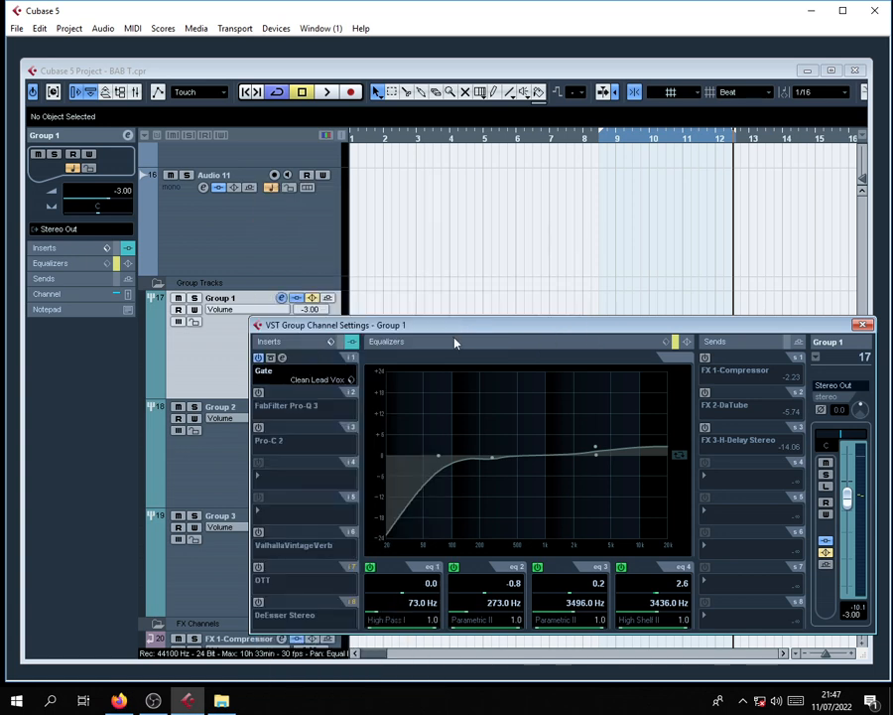
# Load the Restoration effect DeNoiser into Group 1's fourth insert slot, look over its controls and close its editor.
pyautogui.click(281, 474)
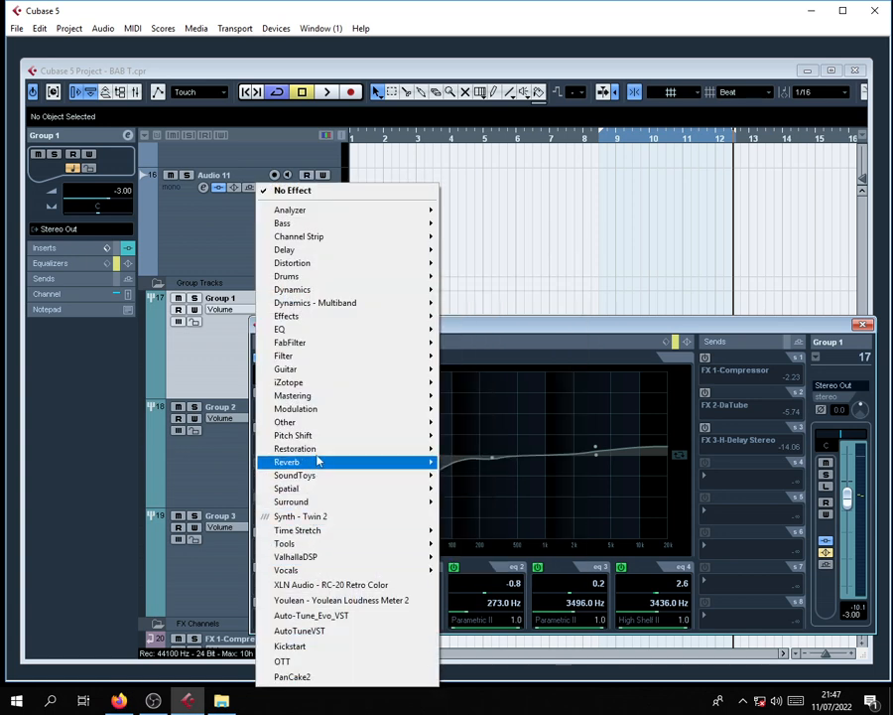
pyautogui.moveTo(316, 452)
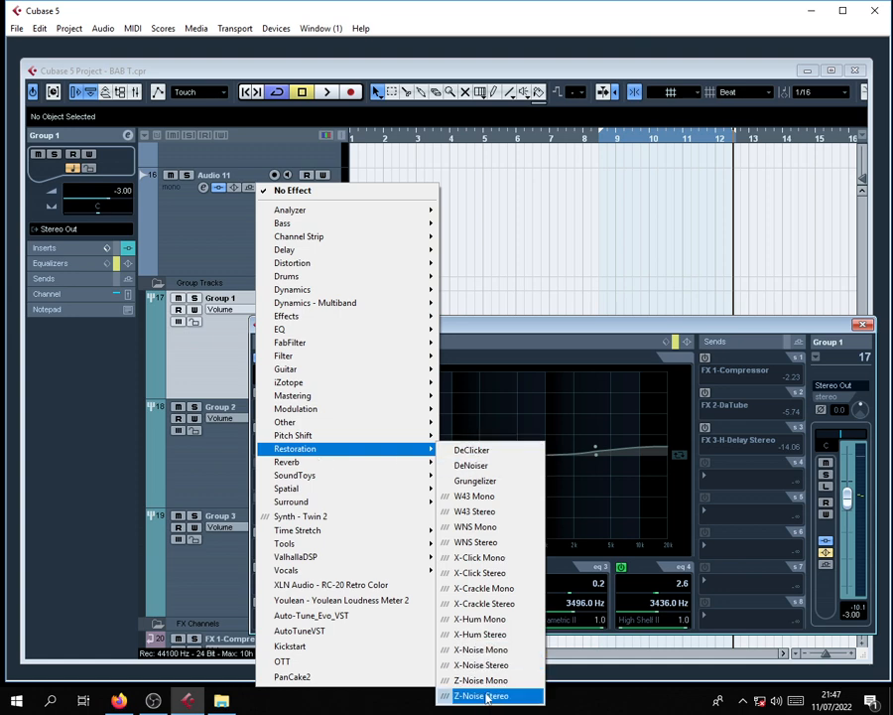
pyautogui.click(488, 472)
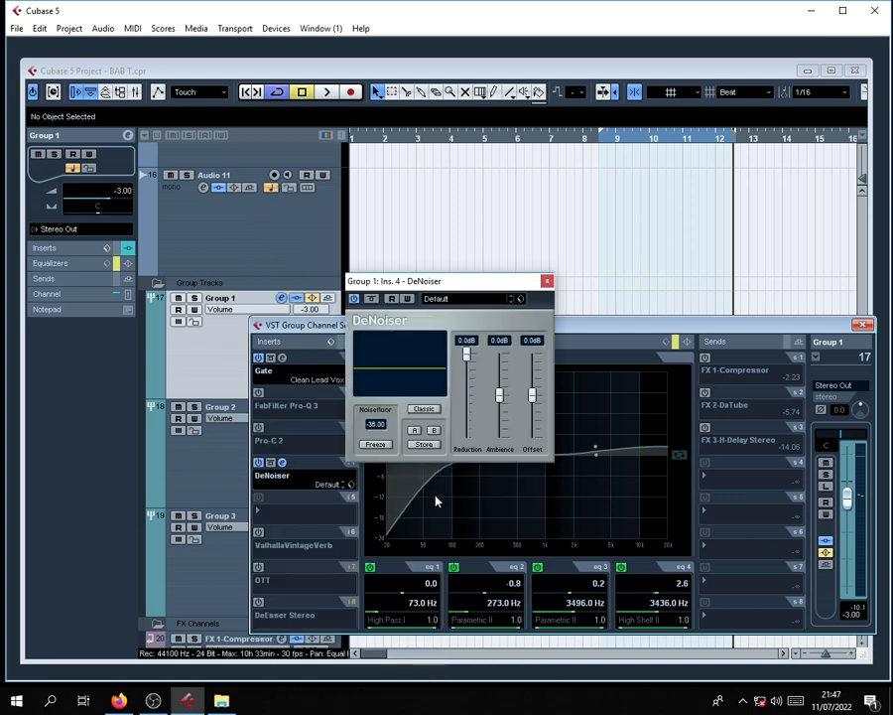
pyautogui.click(489, 298)
pyautogui.click(530, 280)
pyautogui.click(547, 281)
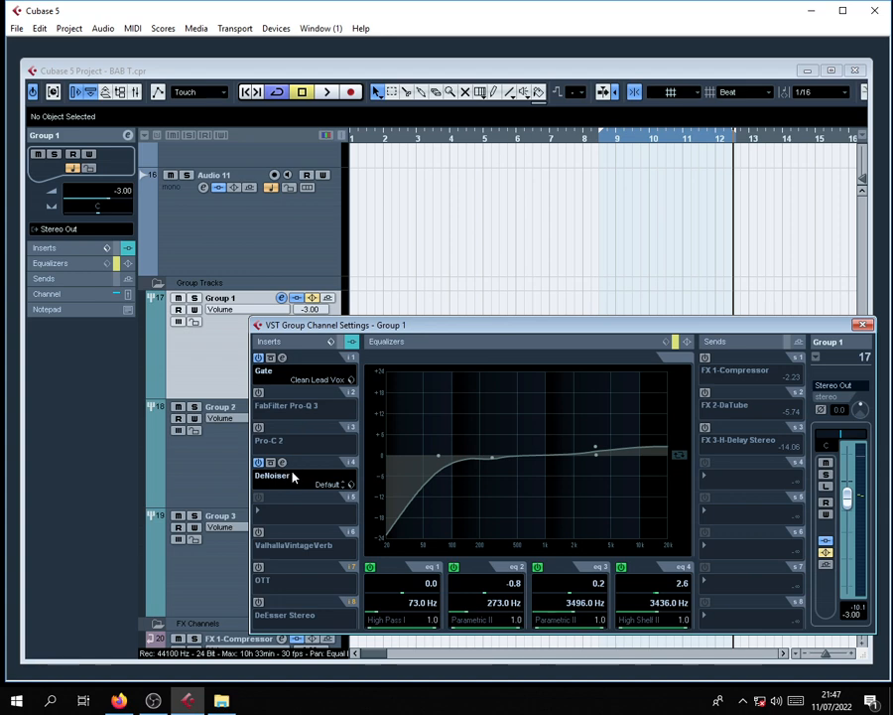
# Try X-Noise Stereo in place of DeNoiser in Group 1's fourth insert slot, and clear the slot with No Effect.
pyautogui.click(284, 472)
pyautogui.moveTo(425, 464)
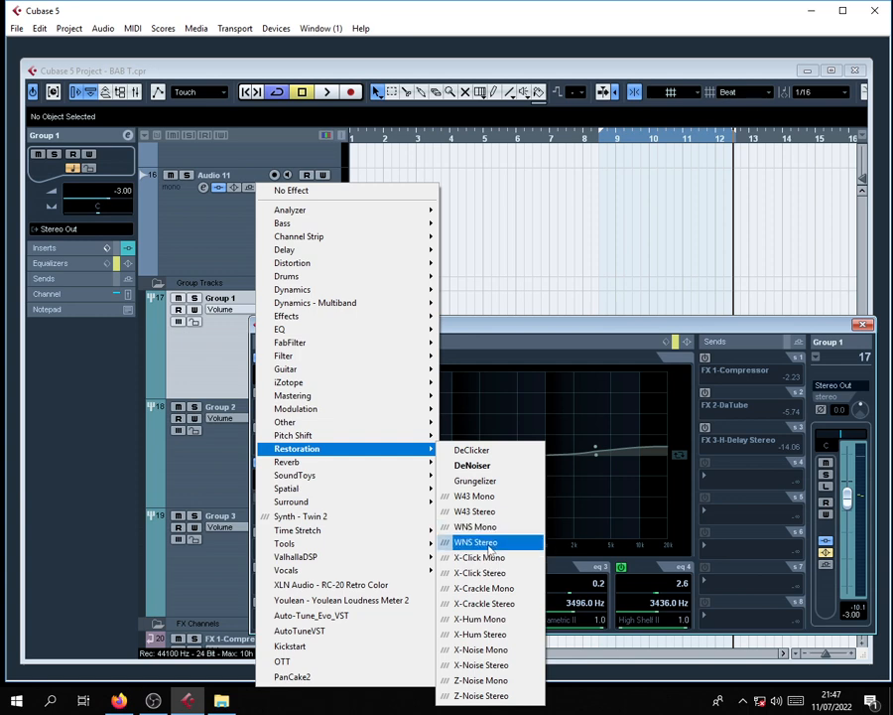
pyautogui.click(486, 670)
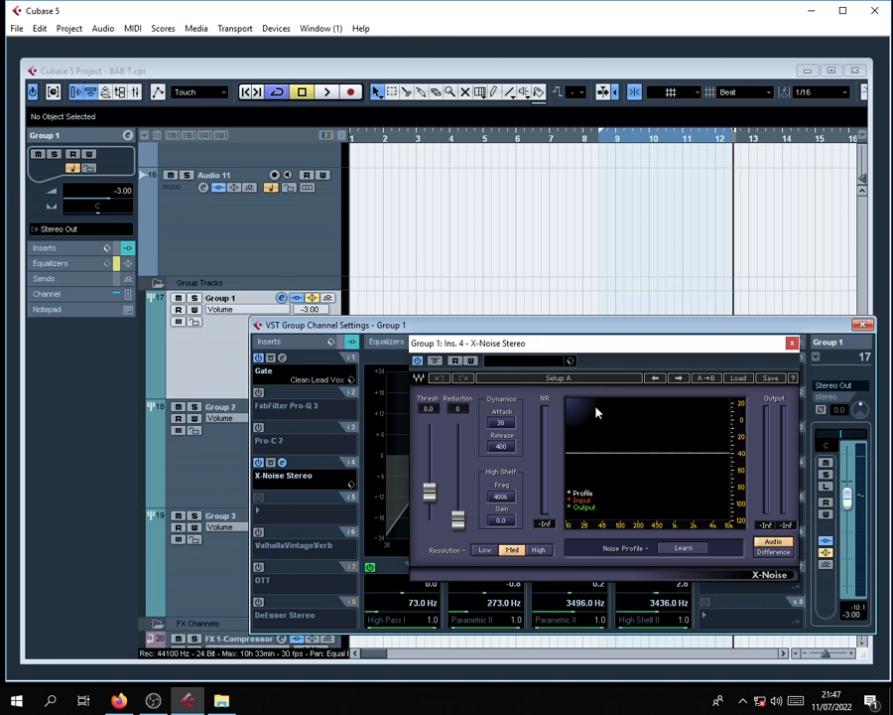
pyautogui.click(792, 343)
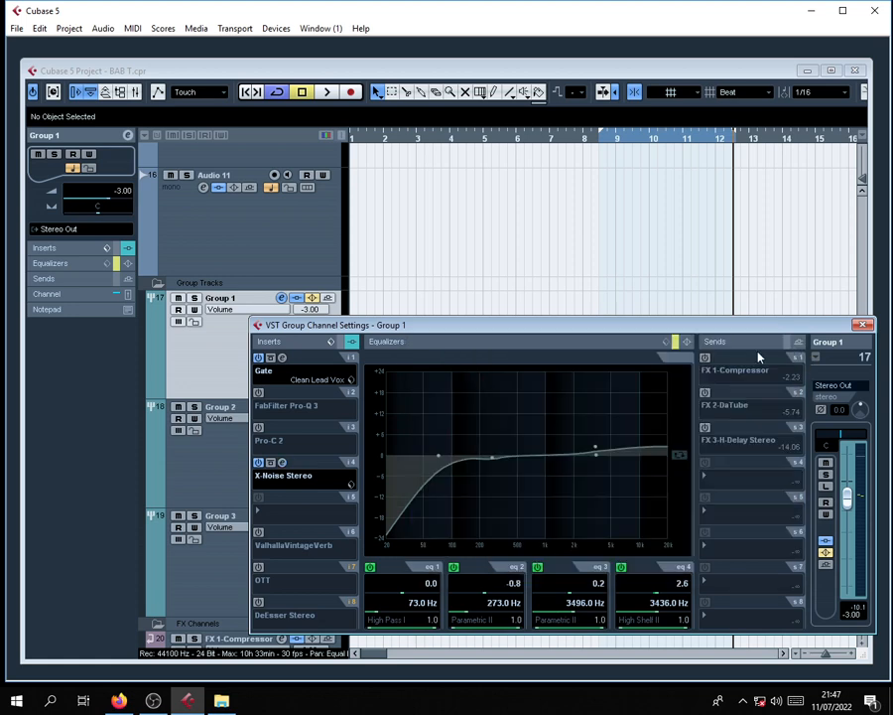
pyautogui.click(325, 481)
pyautogui.click(294, 190)
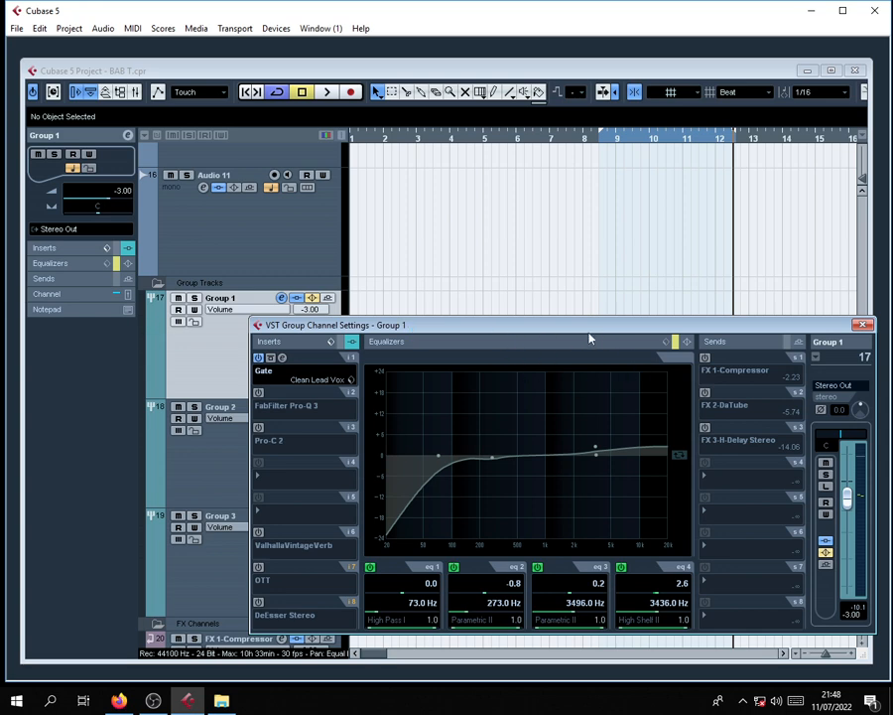
# Activate and open FabFilter Pro-Q 3 on Group 1, and lower its low-cut frequency to about 92.6 Hz.
pyautogui.press('KP_1')
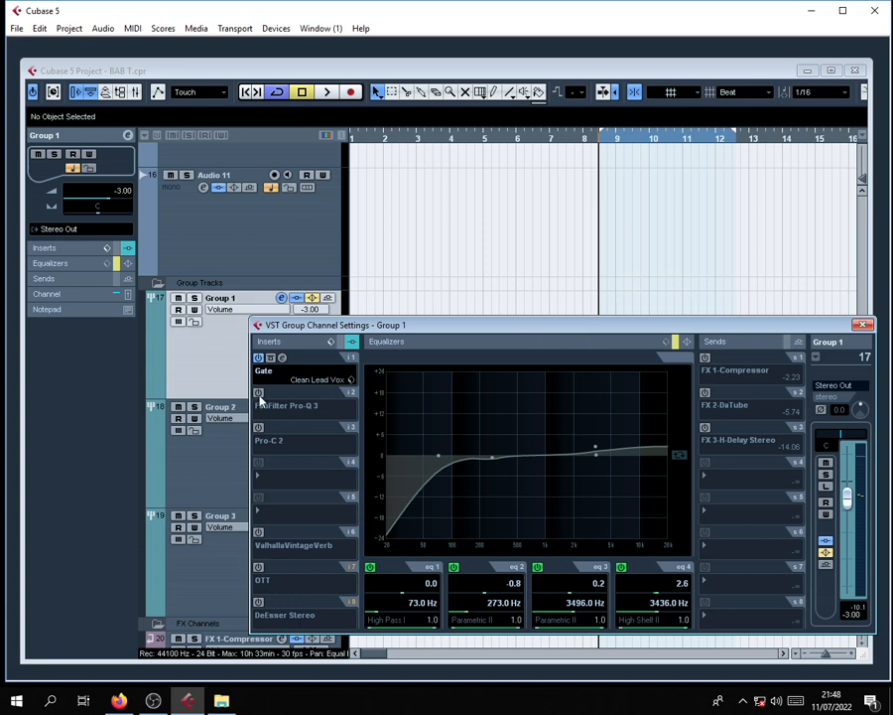
pyautogui.moveTo(293, 399)
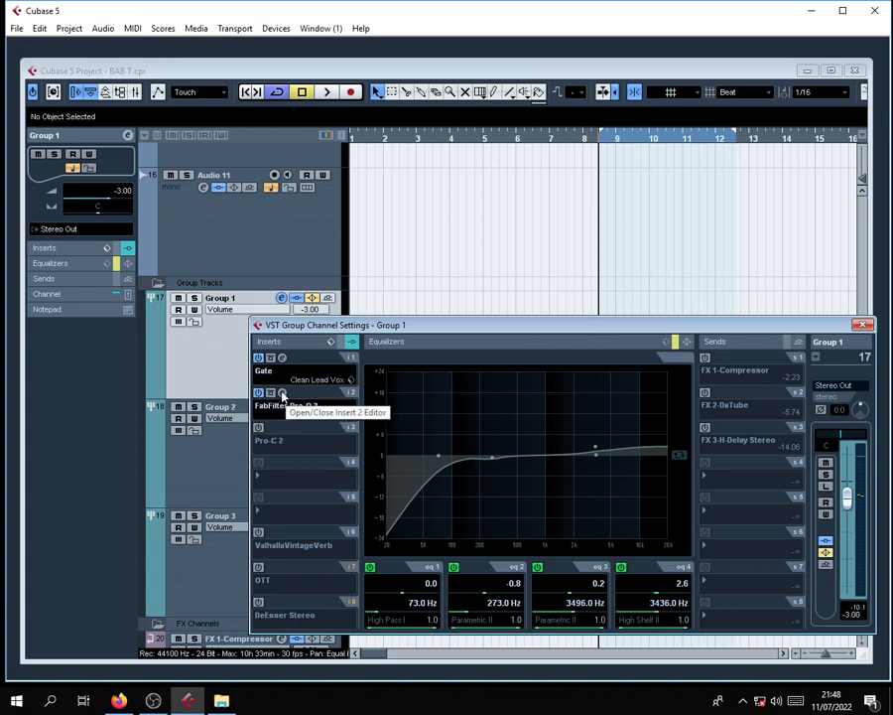
pyautogui.click(283, 394)
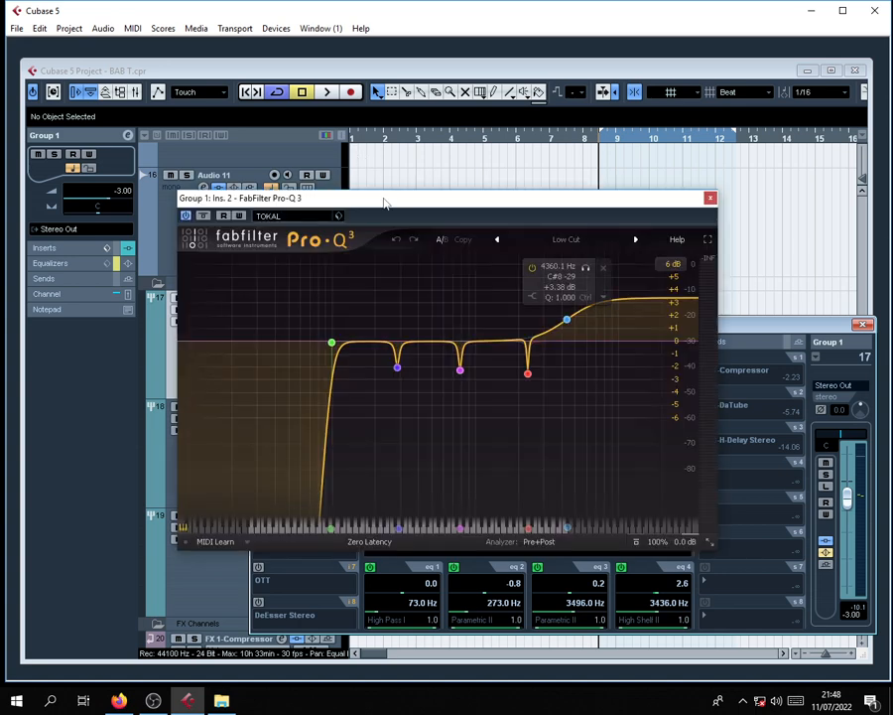
pyautogui.moveTo(387, 204); pyautogui.dragTo(478, 200)
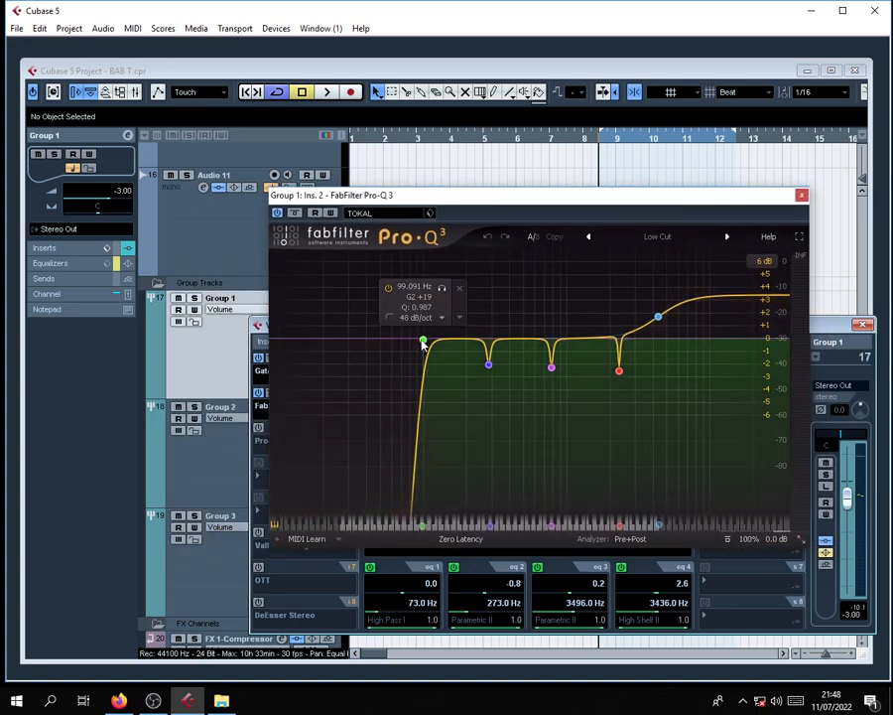
pyautogui.moveTo(424, 345); pyautogui.dragTo(418, 342)
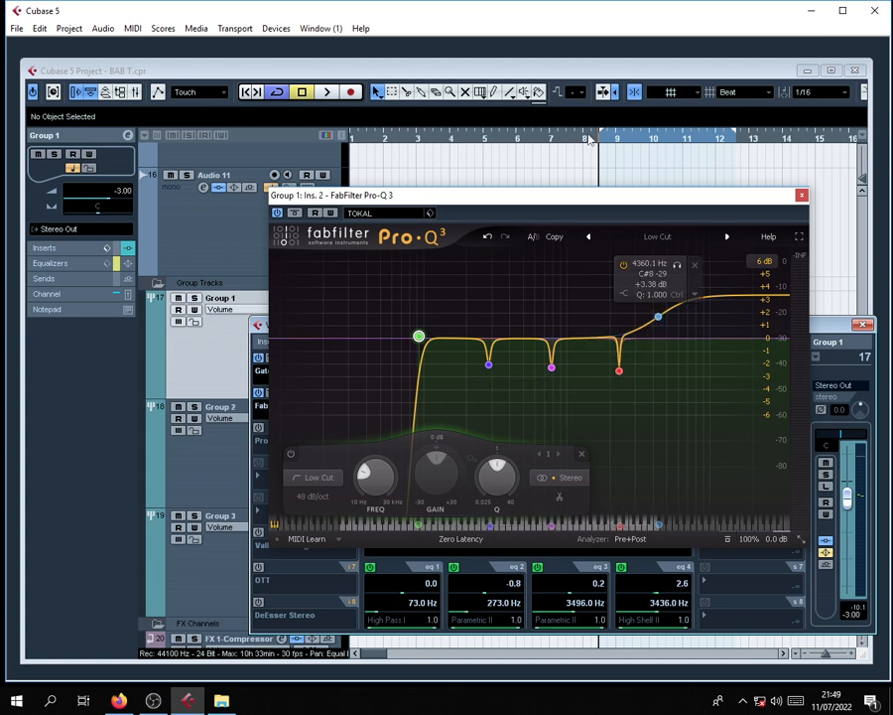
# Audition the vocal loop with Pro-Q 3 active and bypassed to compare the sound, leaving the EQ active.
pyautogui.moveTo(599, 197); pyautogui.dragTo(603, 196)
pyautogui.press('space')
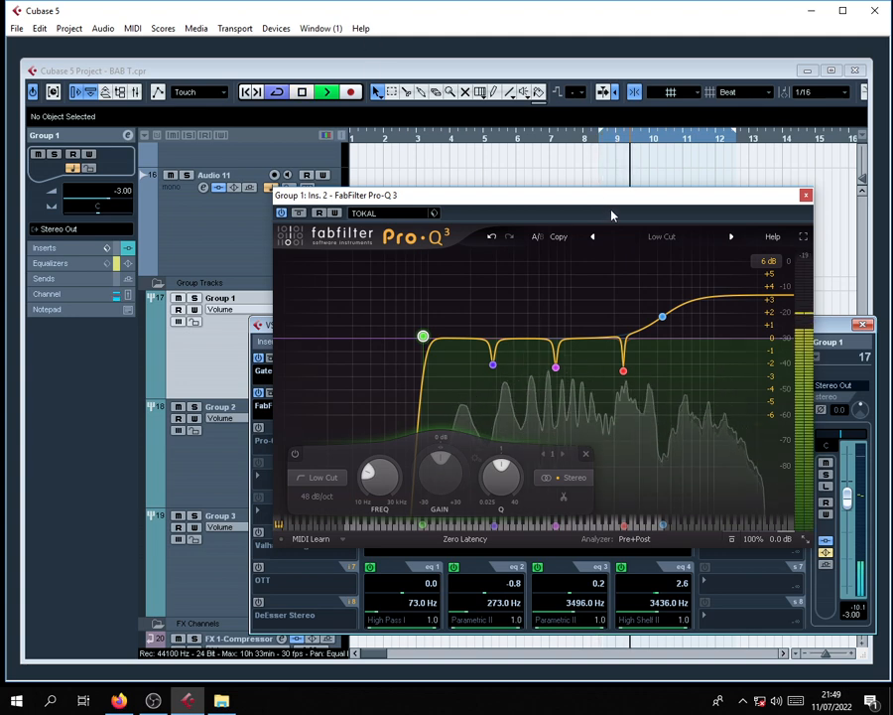
pyautogui.press('space')
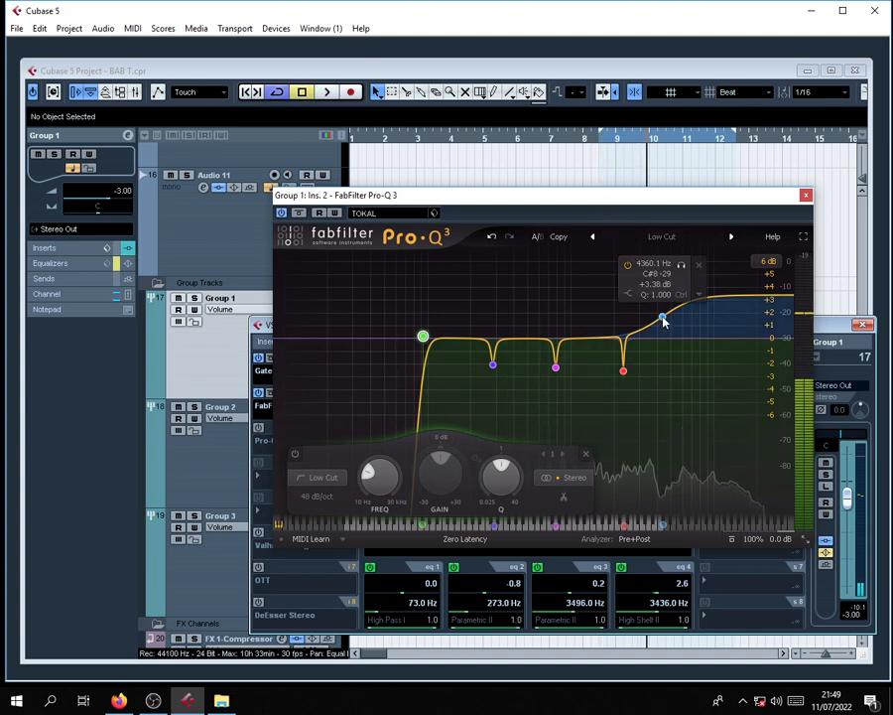
pyautogui.moveTo(647, 203); pyautogui.dragTo(644, 223)
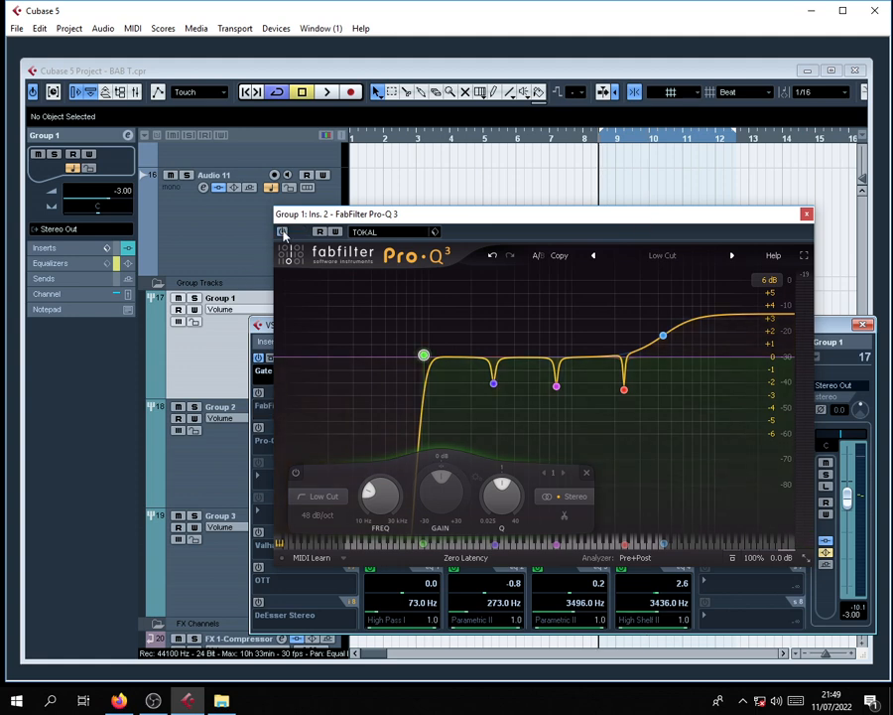
pyautogui.press('space')
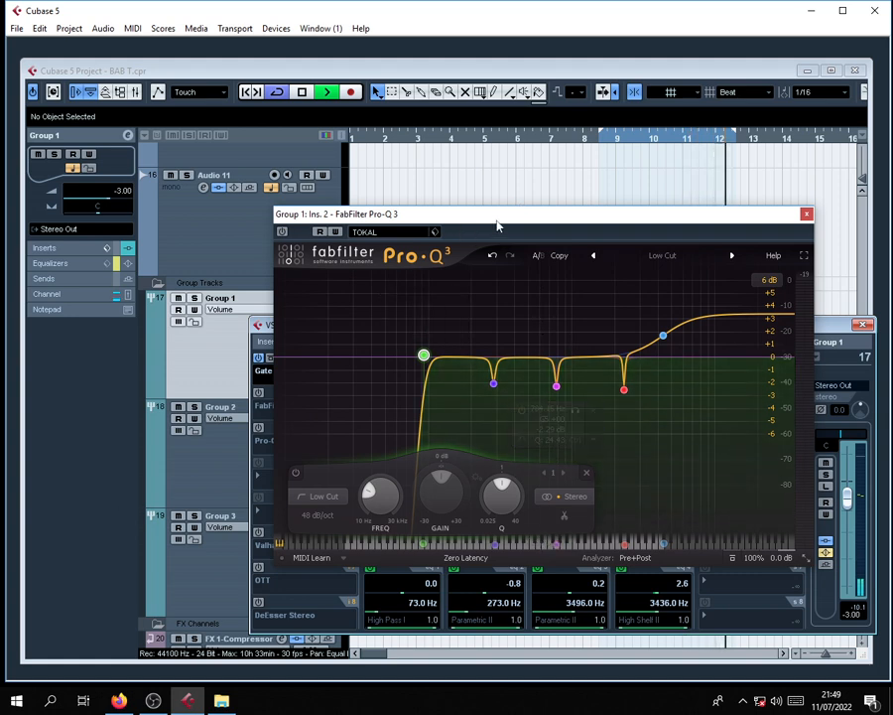
pyautogui.press('space')
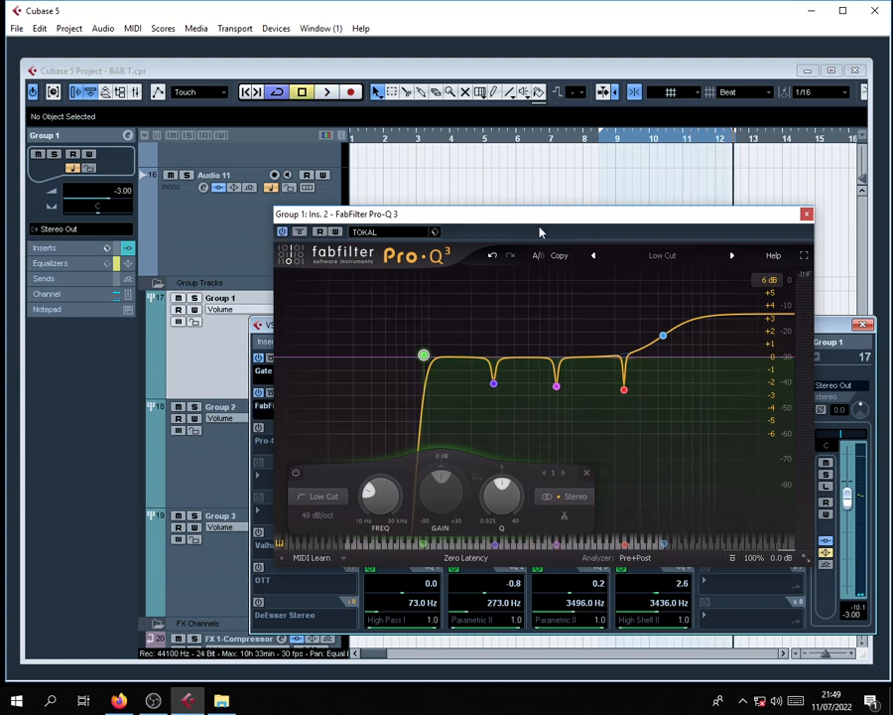
pyautogui.press('space')
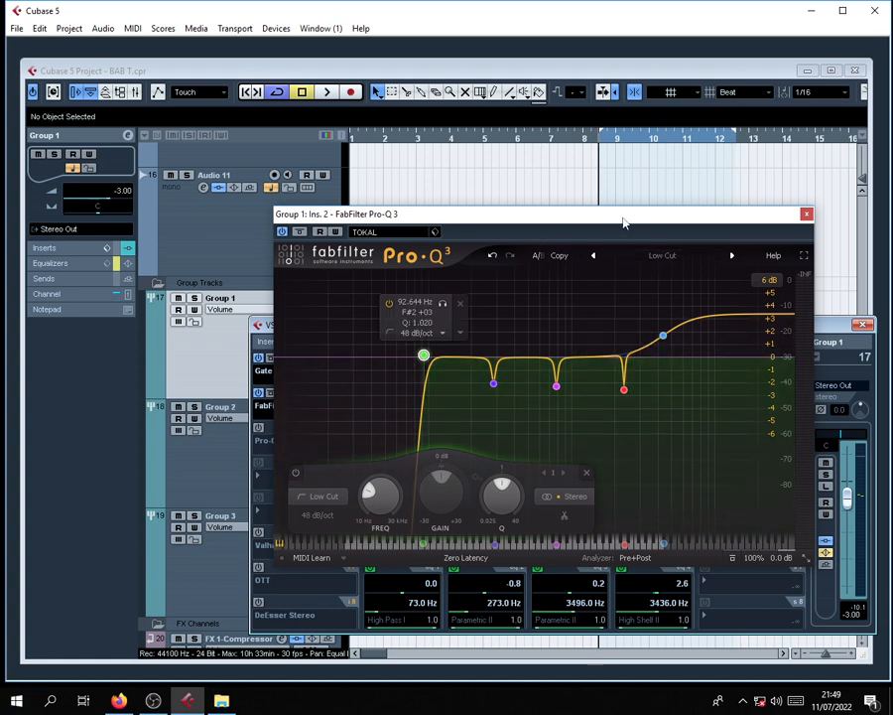
pyautogui.press('space')
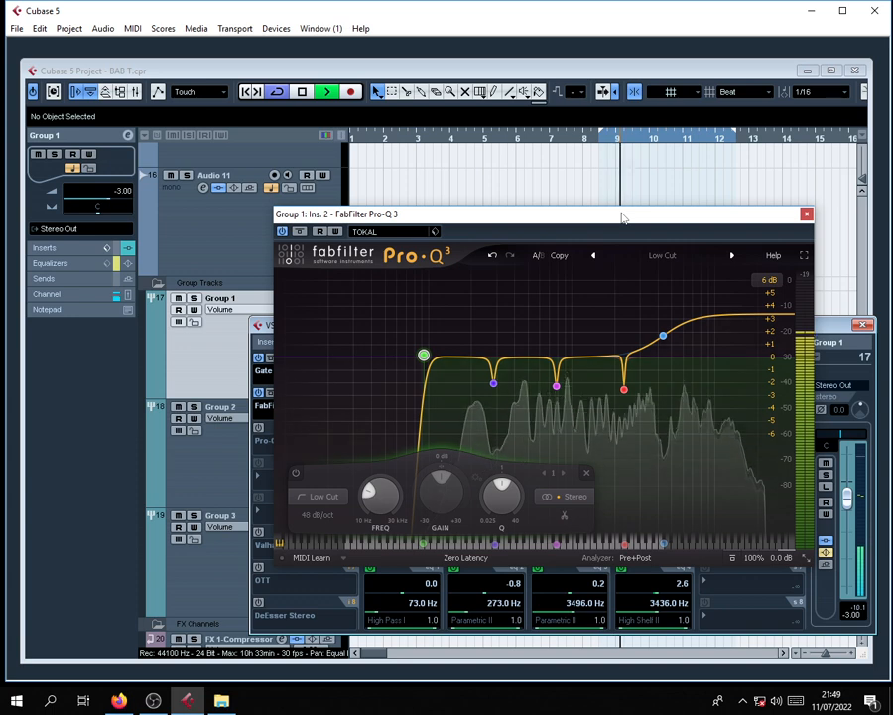
pyautogui.press('space')
# Close the Pro-Q 3 editor and the Group 1 channel settings, and solo Group 1.
pyautogui.click(807, 214)
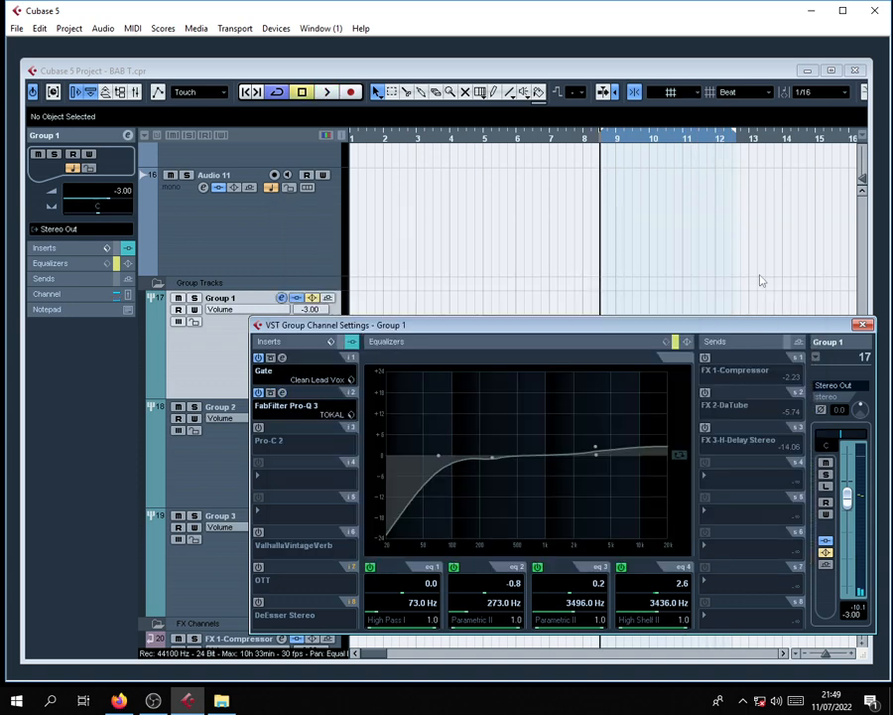
pyautogui.click(864, 325)
pyautogui.press('s')
# Select the VERSE track and start playback of its vocal clip through the soloed group.
pyautogui.scroll(5, 508, 414)
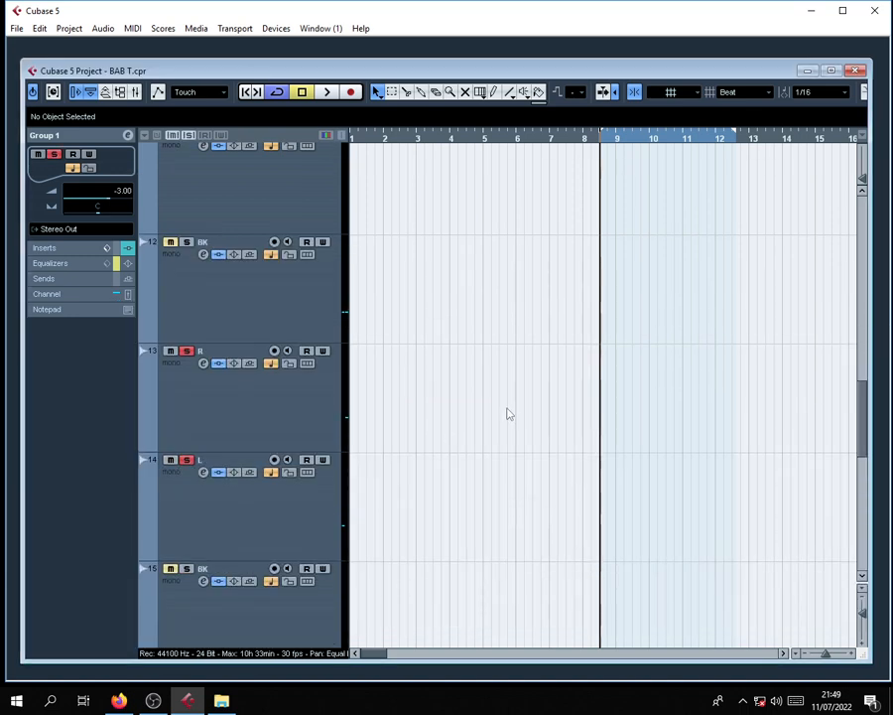
pyautogui.scroll(5, 508, 414)
pyautogui.scroll(5, 505, 412)
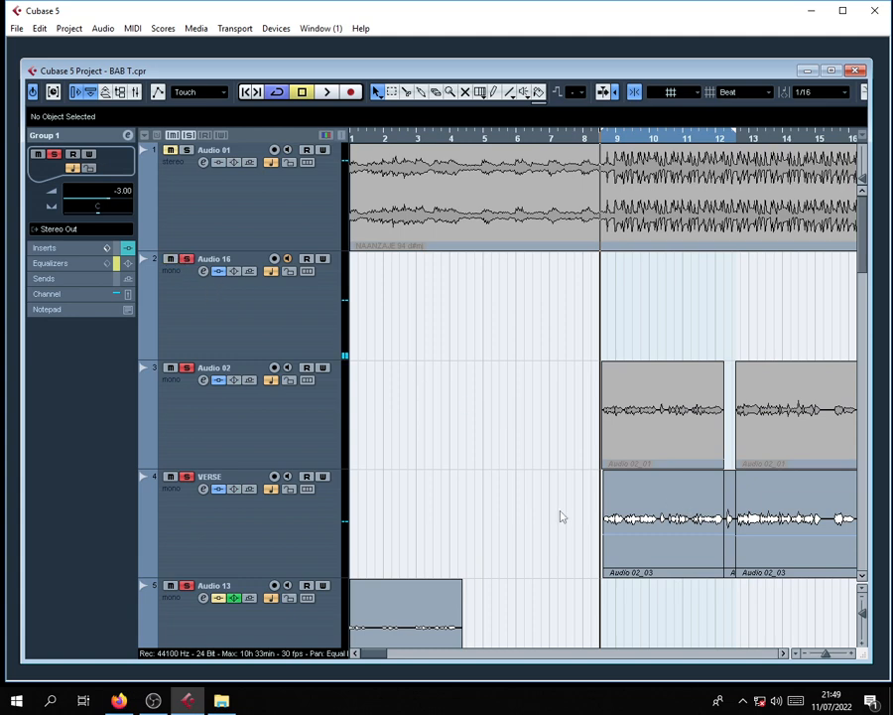
pyautogui.click(317, 493)
pyautogui.scroll(-3, 638, 539)
pyautogui.press('space')
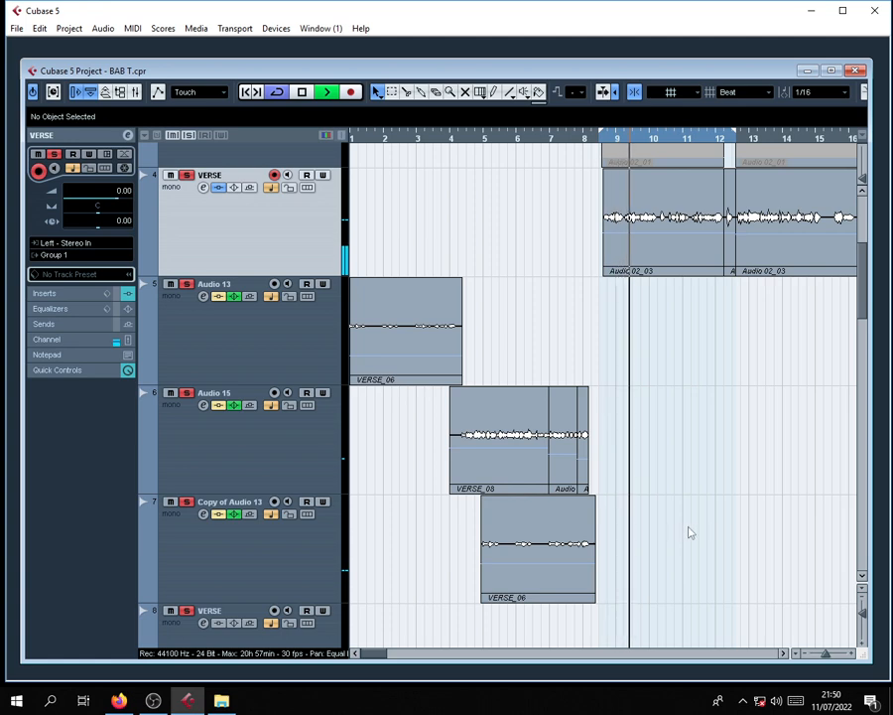
# Open the Group 1 channel settings while the vocal plays, and stop playback.
pyautogui.scroll(-5, 685, 529)
pyautogui.scroll(-5, 672, 531)
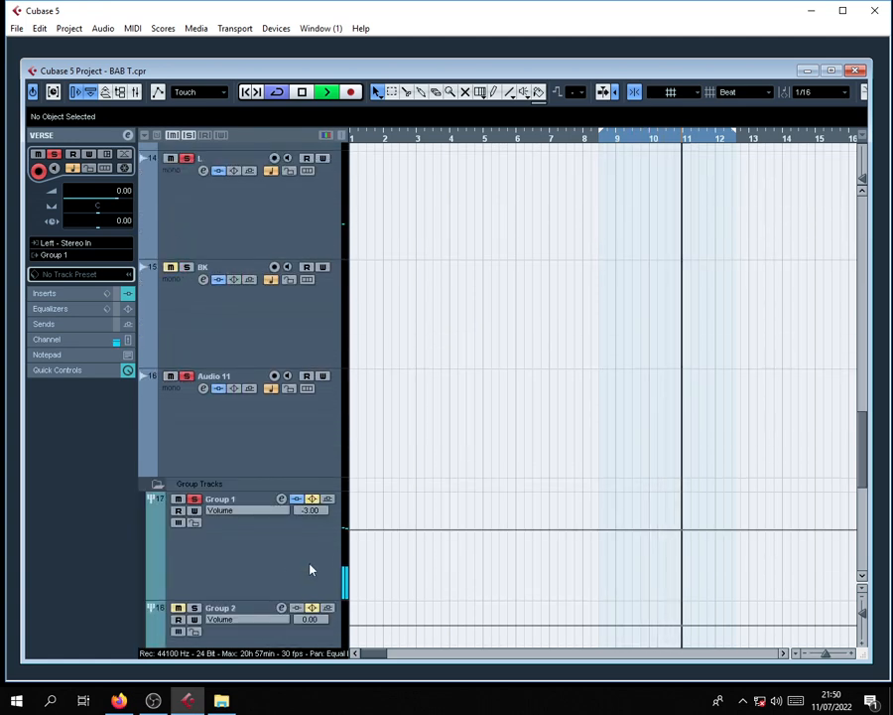
pyautogui.click(300, 526)
pyautogui.click(282, 498)
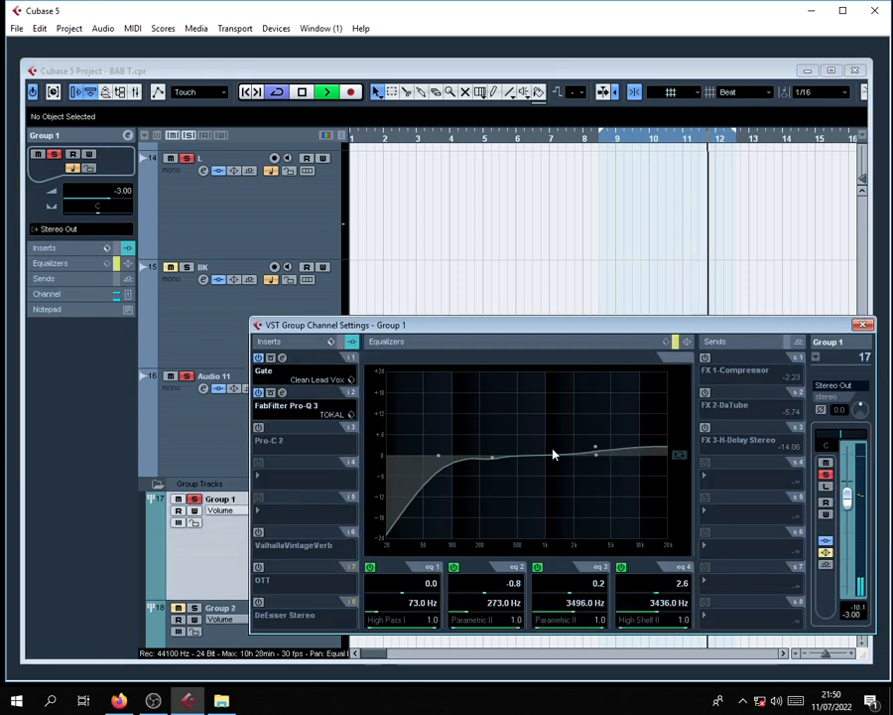
pyautogui.press('space')
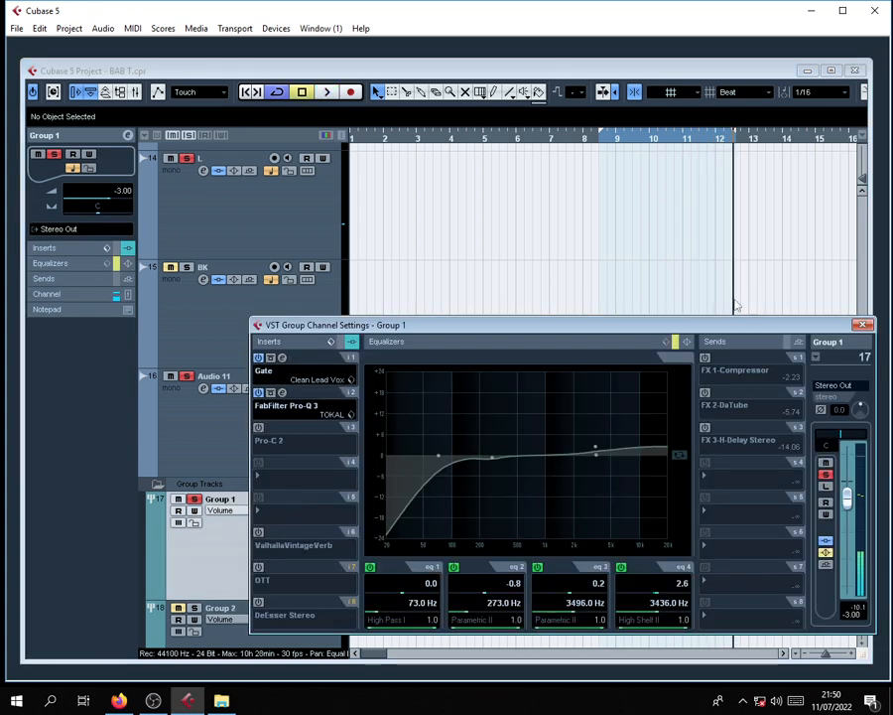
# Close and reopen the Group 1 channel settings to check the active inserts, and return to the project window.
pyautogui.click(863, 325)
pyautogui.scroll(-3, 374, 564)
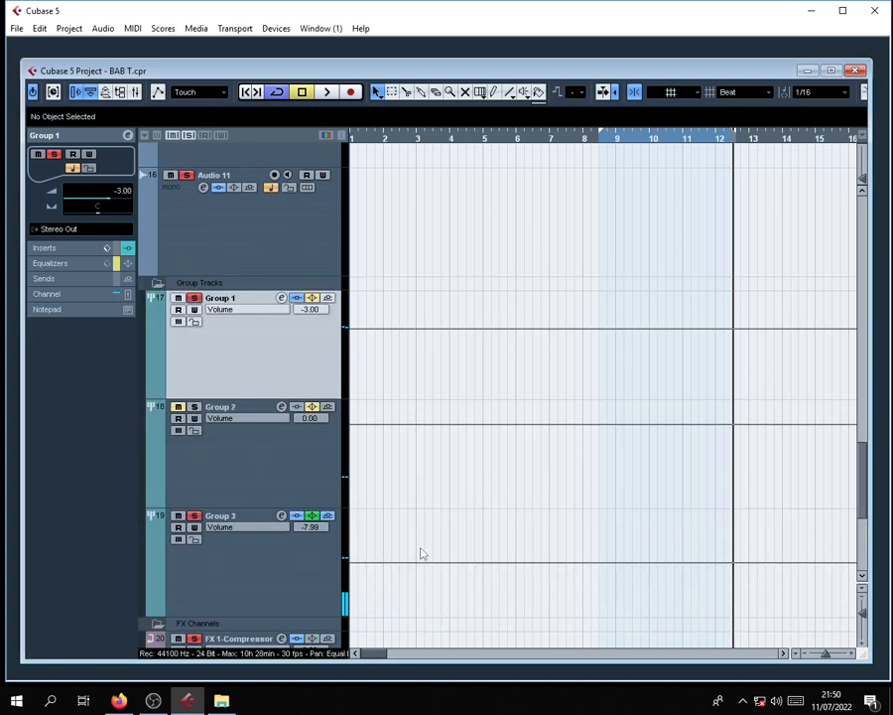
pyautogui.scroll(3, 466, 576)
pyautogui.click(281, 500)
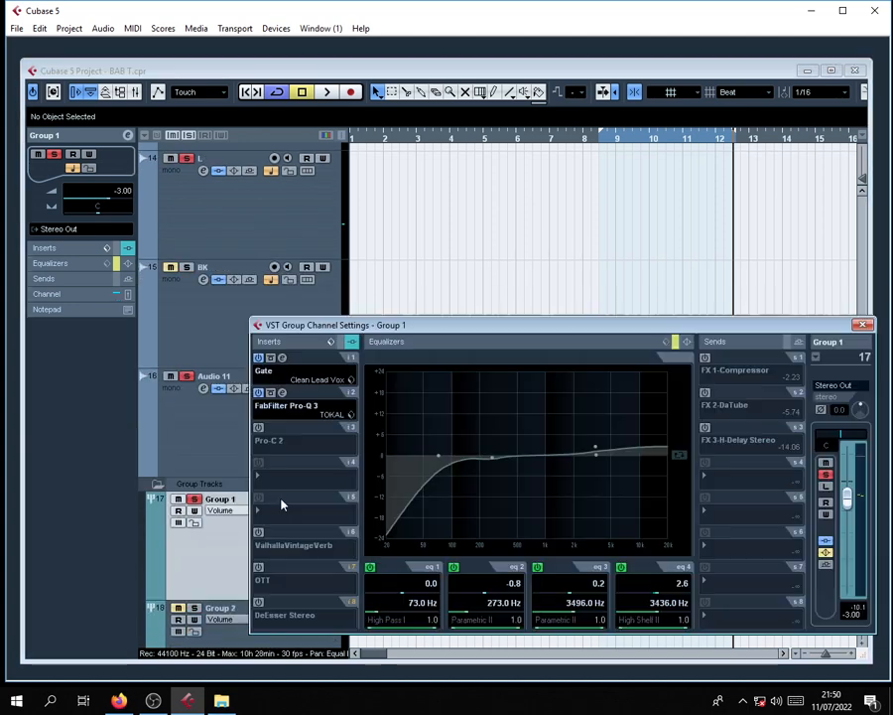
pyautogui.click(216, 541)
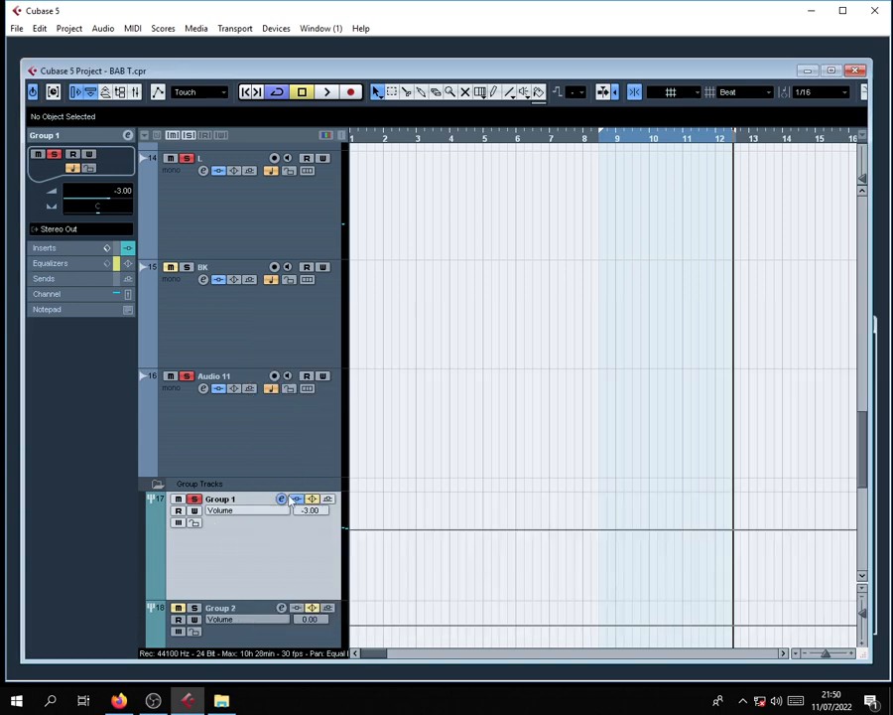
# Activate the Pro-C 2 insert in the Group 1 channel settings, and close the settings window.
pyautogui.click(284, 500)
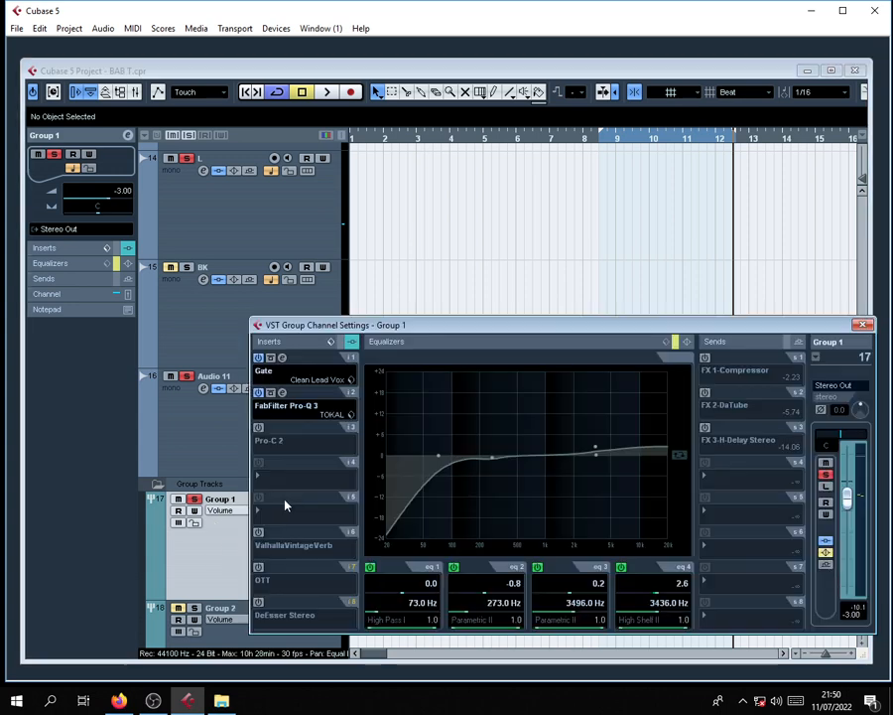
pyautogui.click(258, 426)
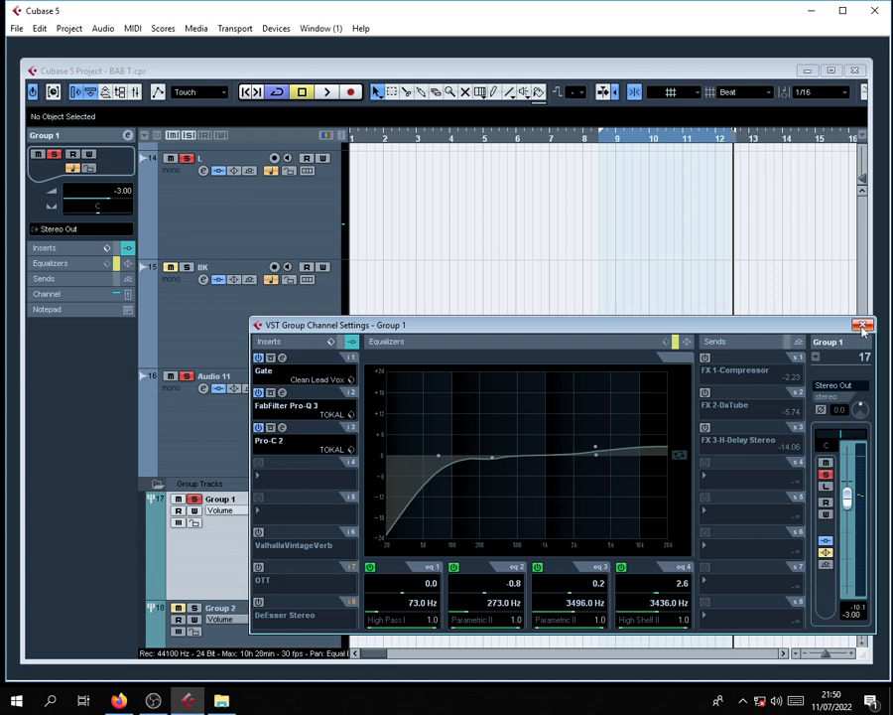
pyautogui.click(861, 325)
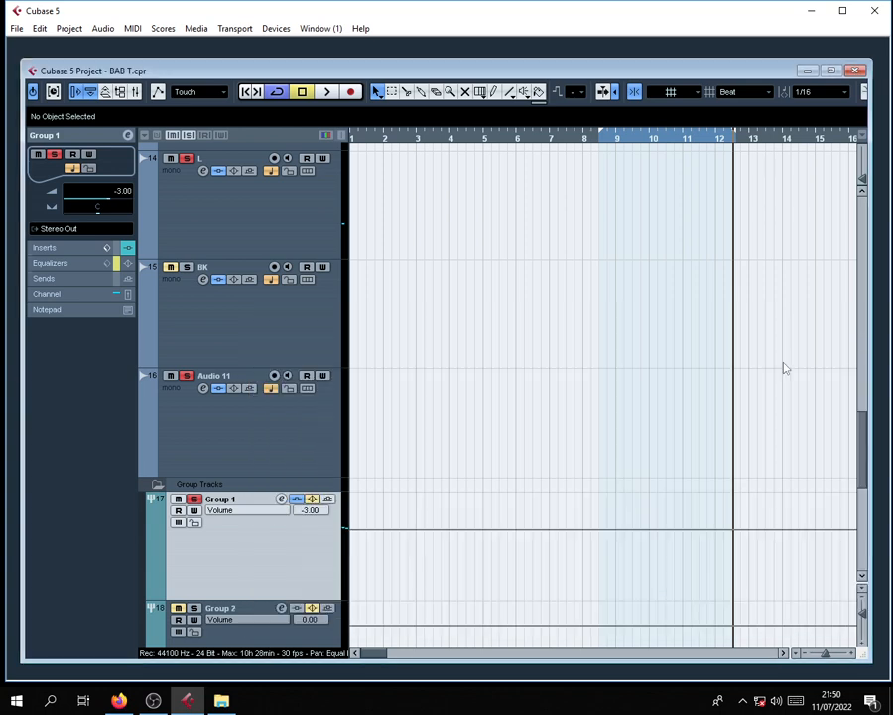
# Select the VERSE track and place the project cursor at the start of the loop range.
pyautogui.scroll(6, 650, 458)
pyautogui.scroll(4, 654, 463)
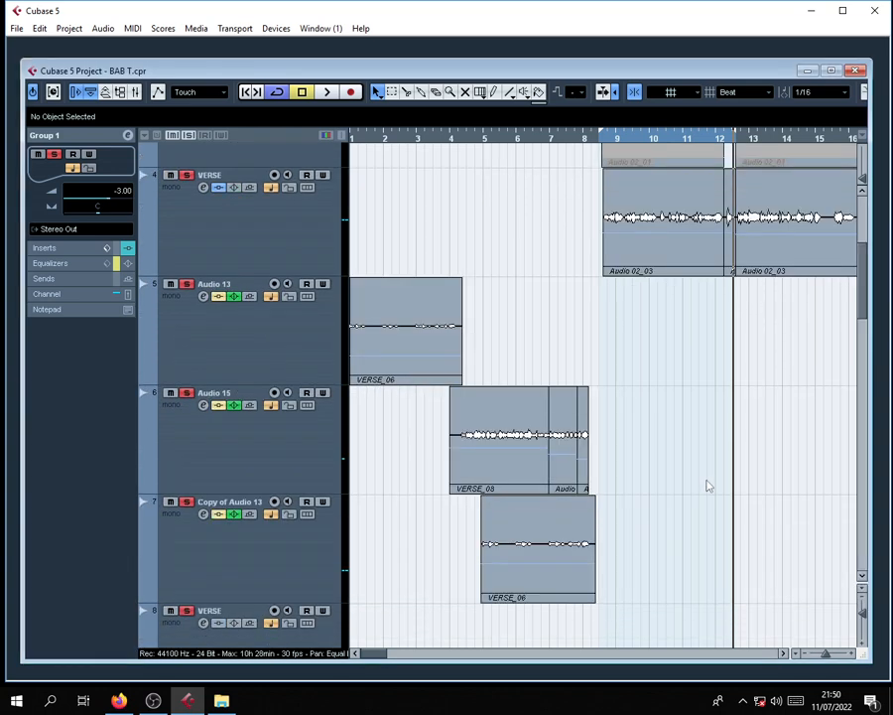
pyautogui.click(365, 245)
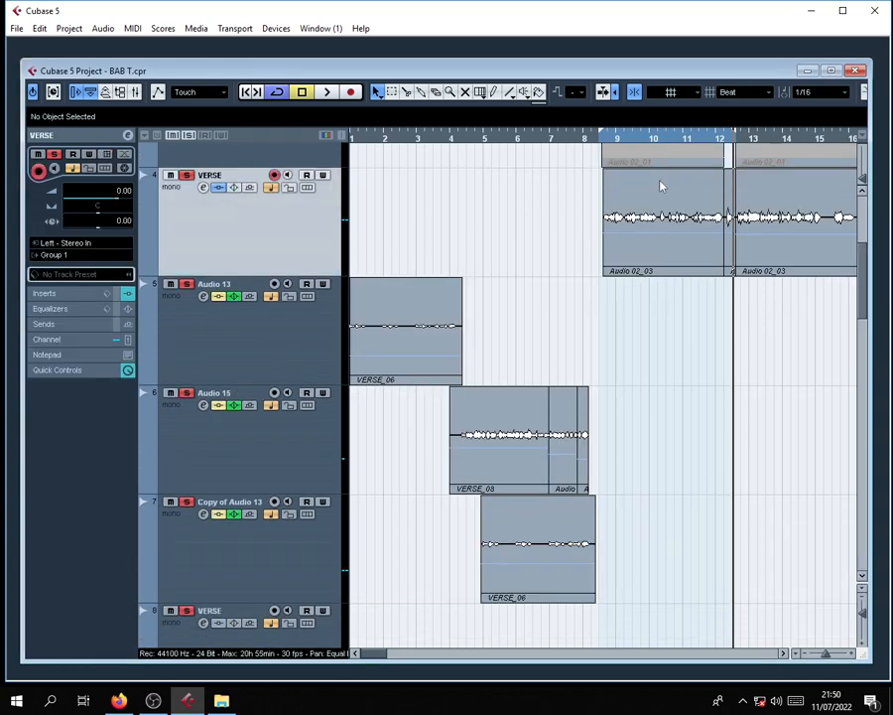
pyautogui.click(604, 145)
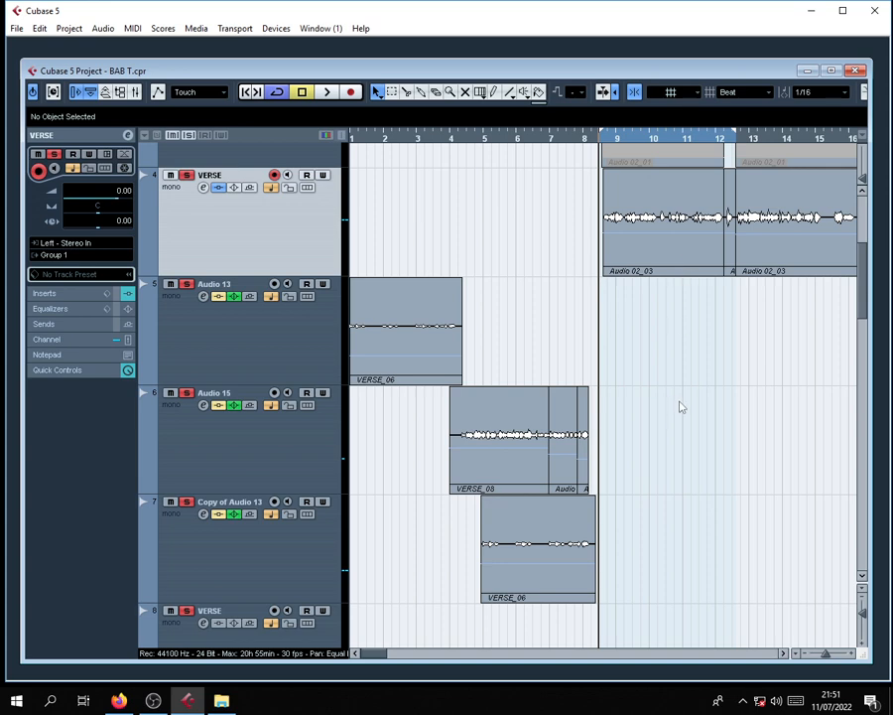
# Raise the volume of the first Audio 02_03 clip on the VERSE track to -7.44 dB.
pyautogui.scroll(3, 690, 405)
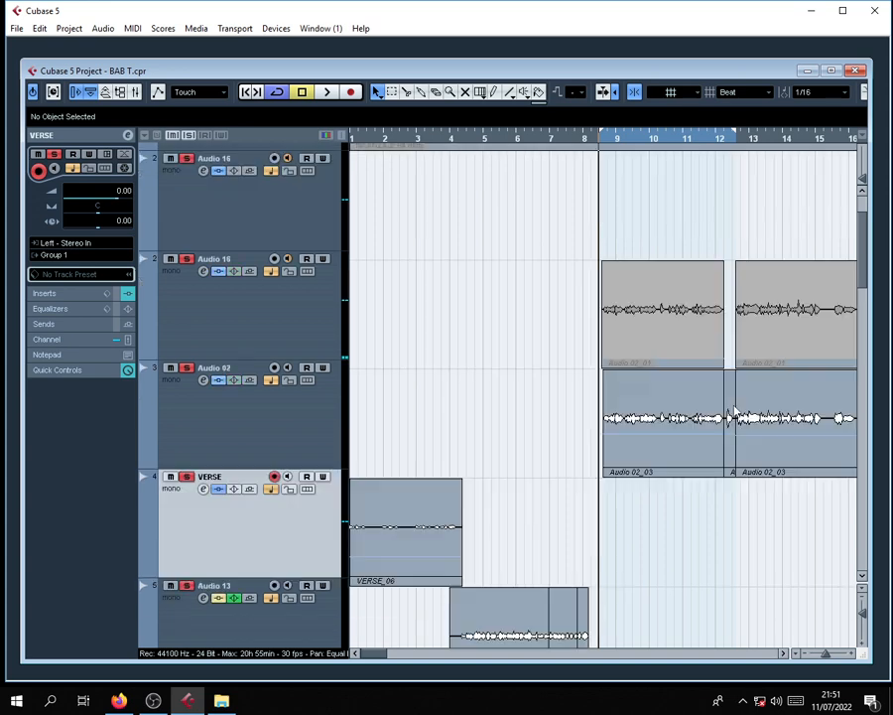
pyautogui.scroll(-1, 681, 318)
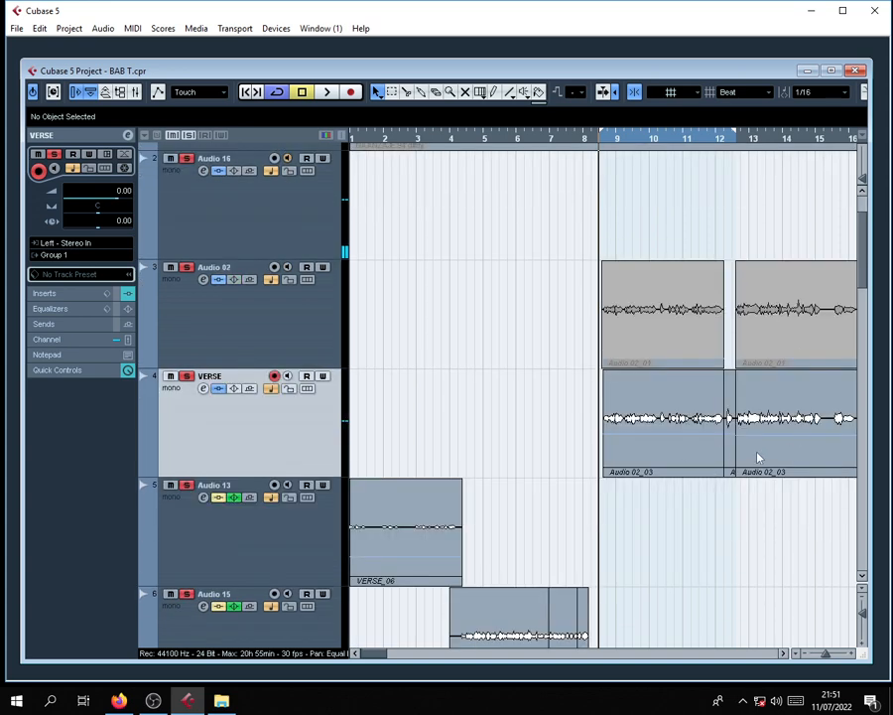
pyautogui.click(730, 421)
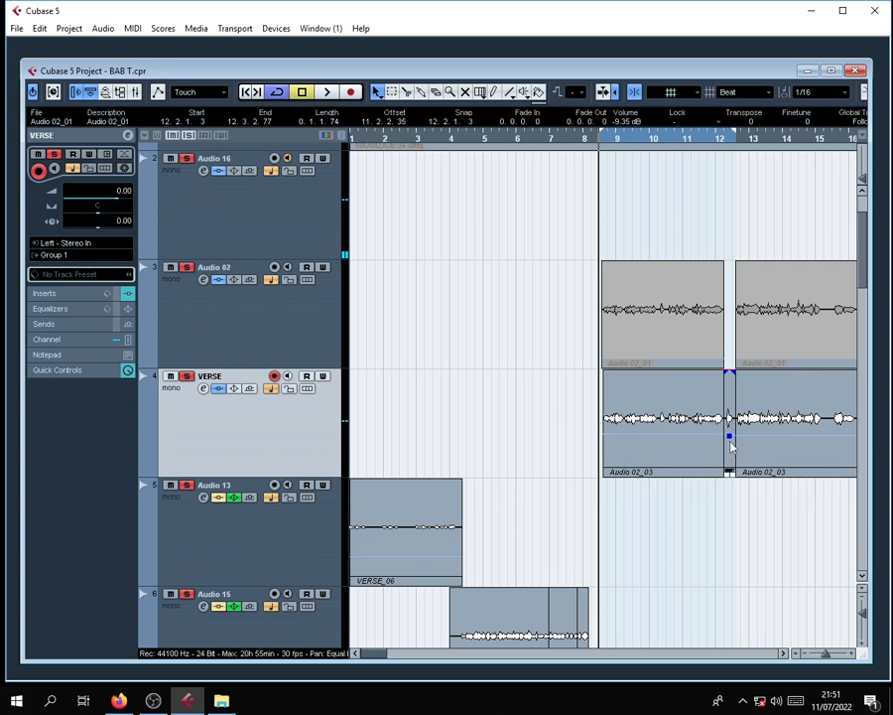
pyautogui.press('h')
pyautogui.press('h')
pyautogui.press('h')
pyautogui.press('h')
pyautogui.press('h')
pyautogui.press('h')
pyautogui.press('h')
pyautogui.press('h')
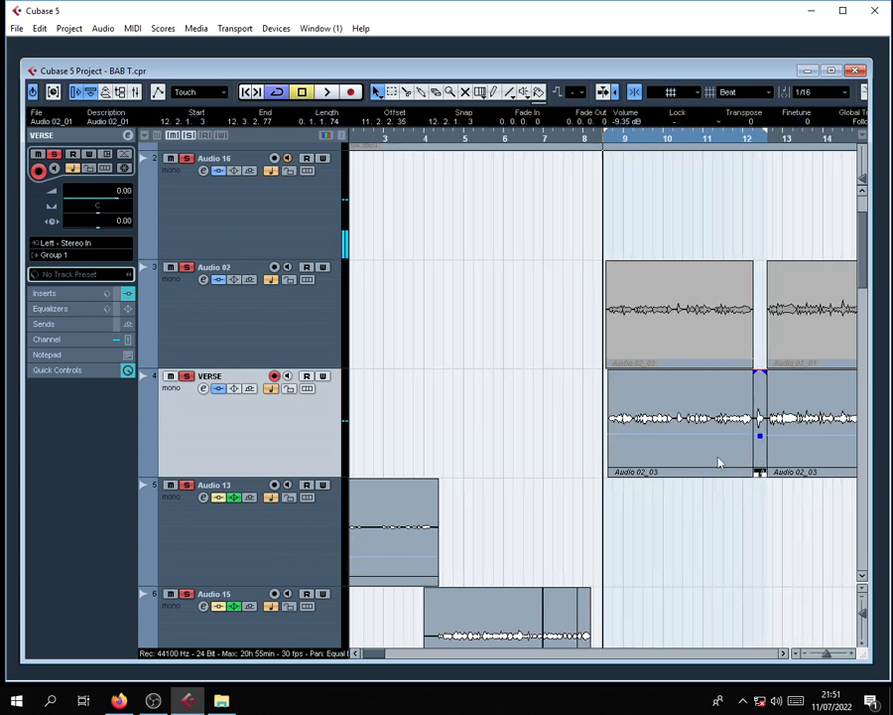
pyautogui.hscroll(2, 634, 502)
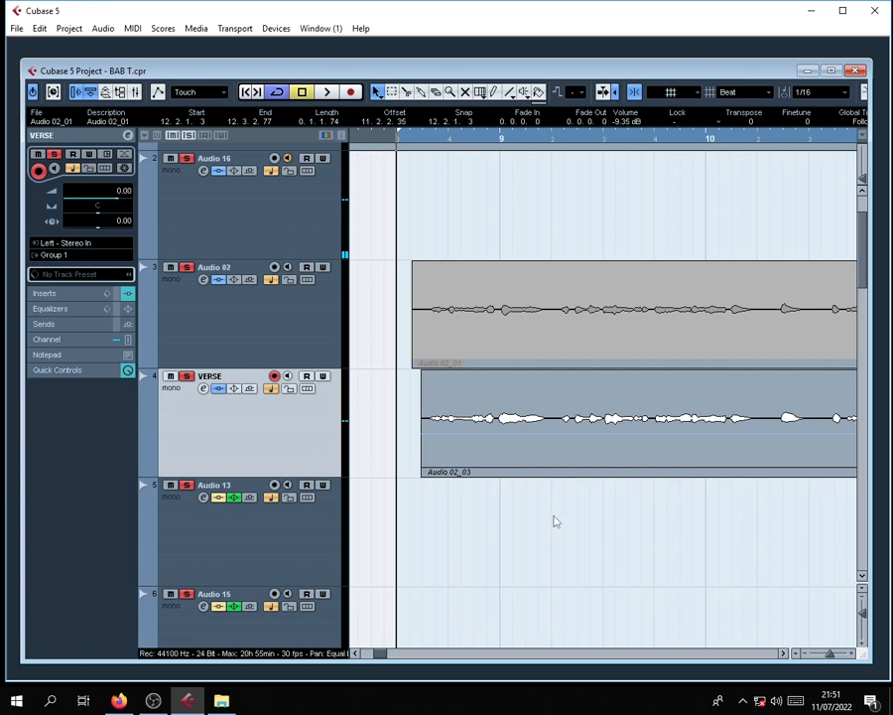
pyautogui.press('g')
pyautogui.press('g')
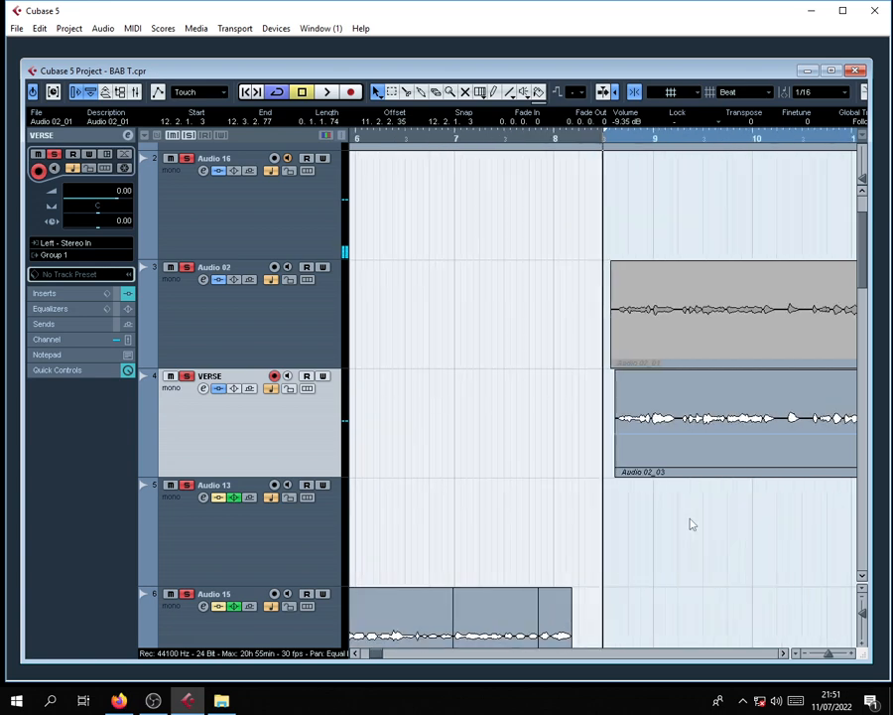
pyautogui.hscroll(2, 687, 520)
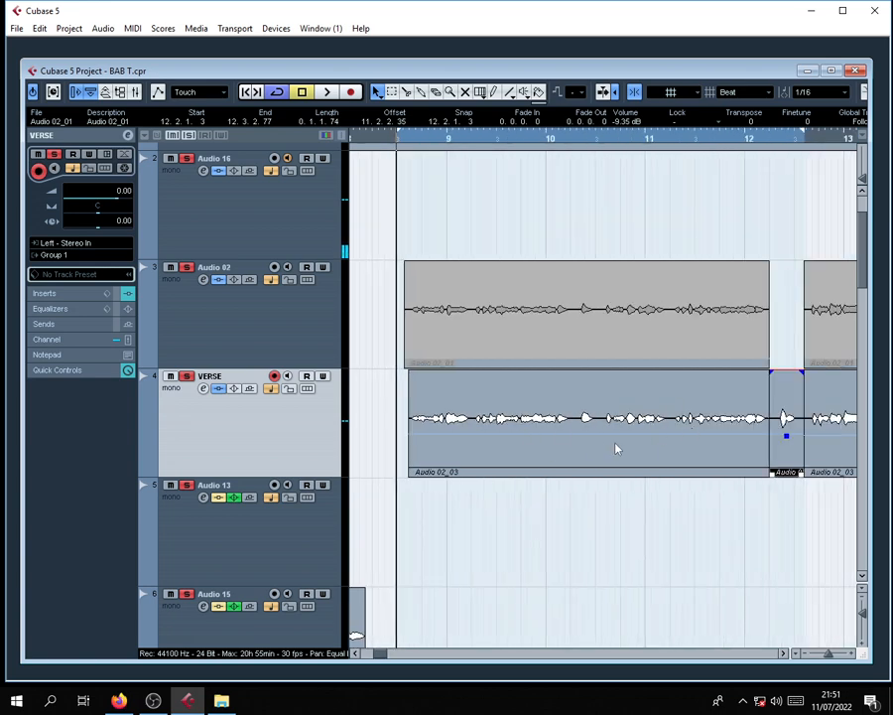
pyautogui.click(609, 409)
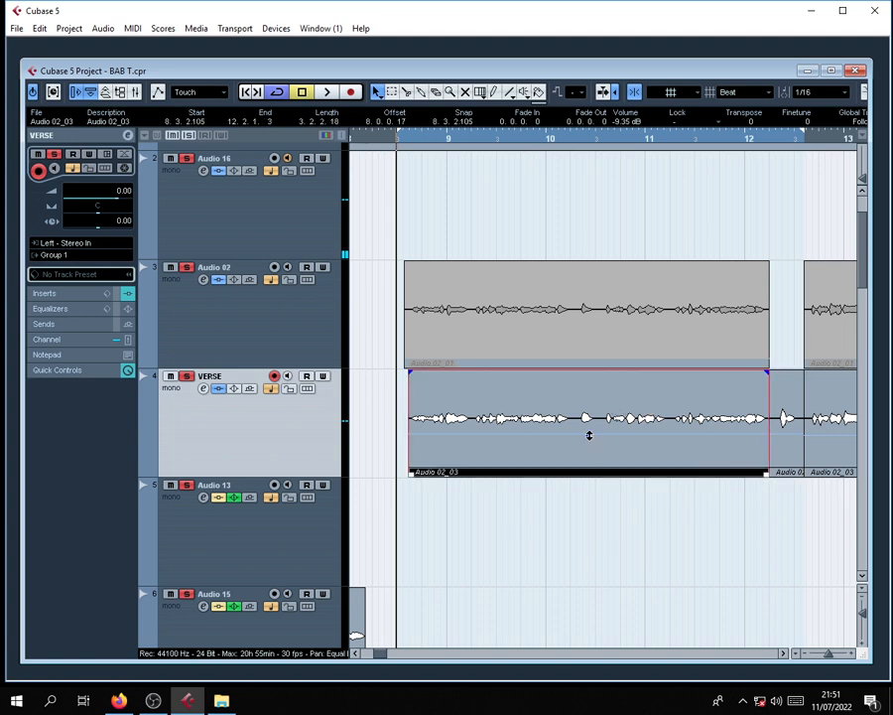
pyautogui.moveTo(588, 435)
pyautogui.mouseDown()
pyautogui.moveTo(589, 375)
pyautogui.moveTo(585, 430)
pyautogui.mouseUp()
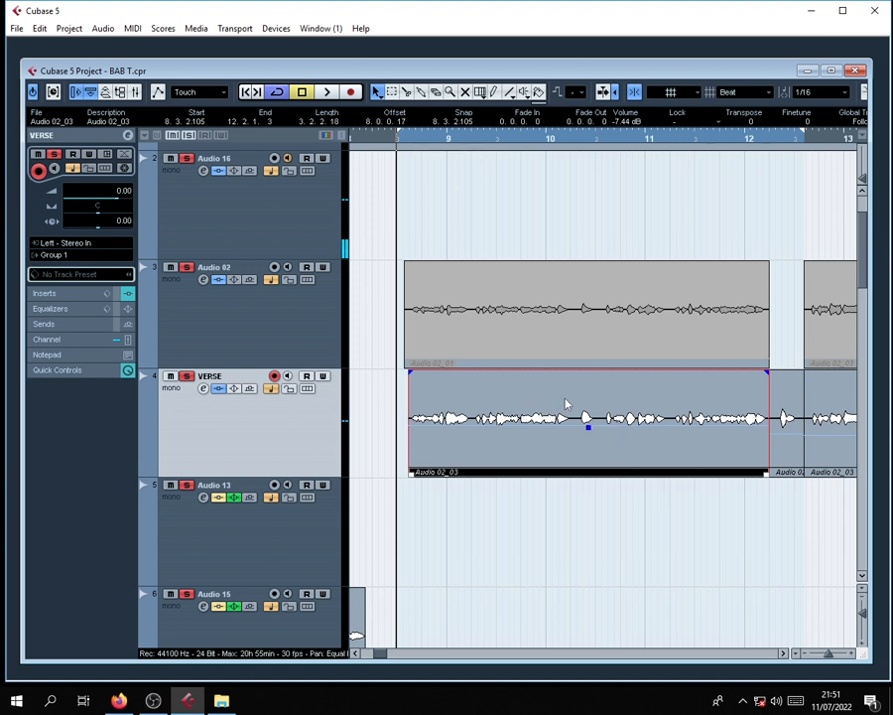
# Lower the volume of the short clip between the two Audio 02_03 clips, and deselect it.
pyautogui.click(631, 507)
pyautogui.moveTo(783, 424); pyautogui.dragTo(786, 444)
pyautogui.click(708, 550)
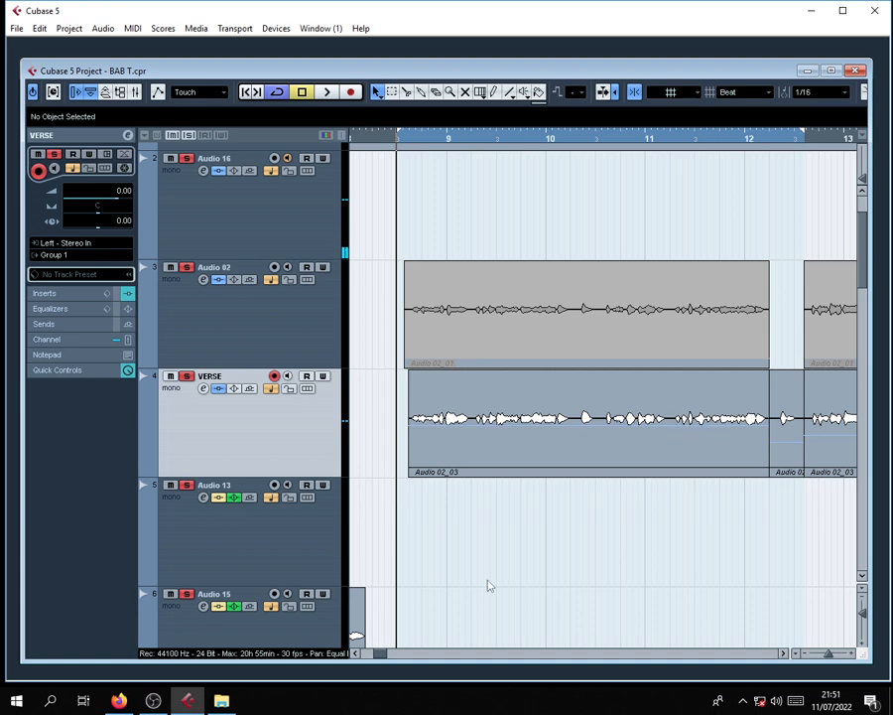
# Open the Group 3 channel settings and bring up the editor of its Pro-C 2 insert.
pyautogui.scroll(-15, 471, 551)
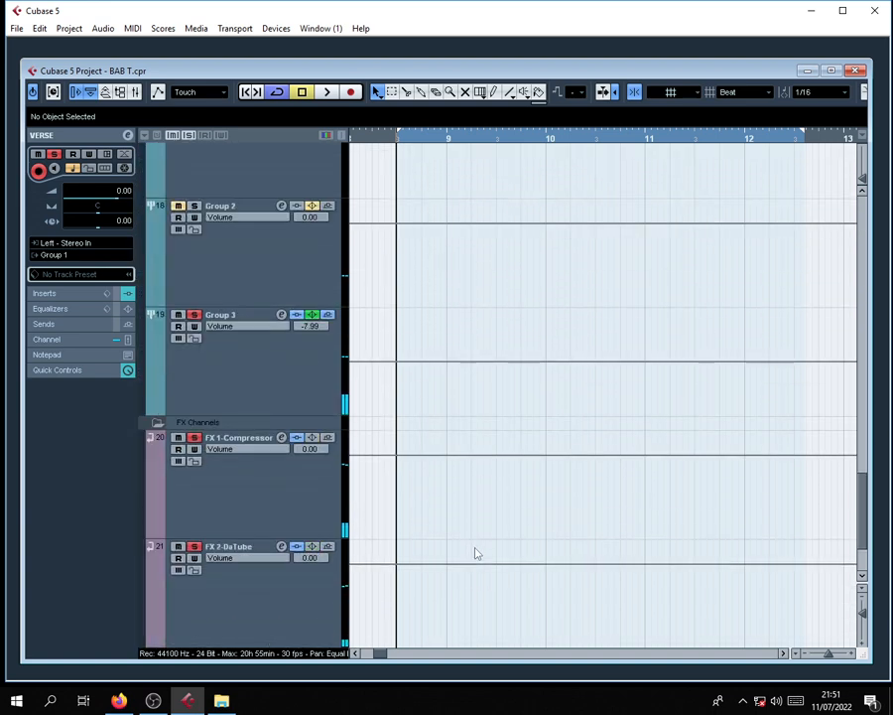
pyautogui.click(296, 319)
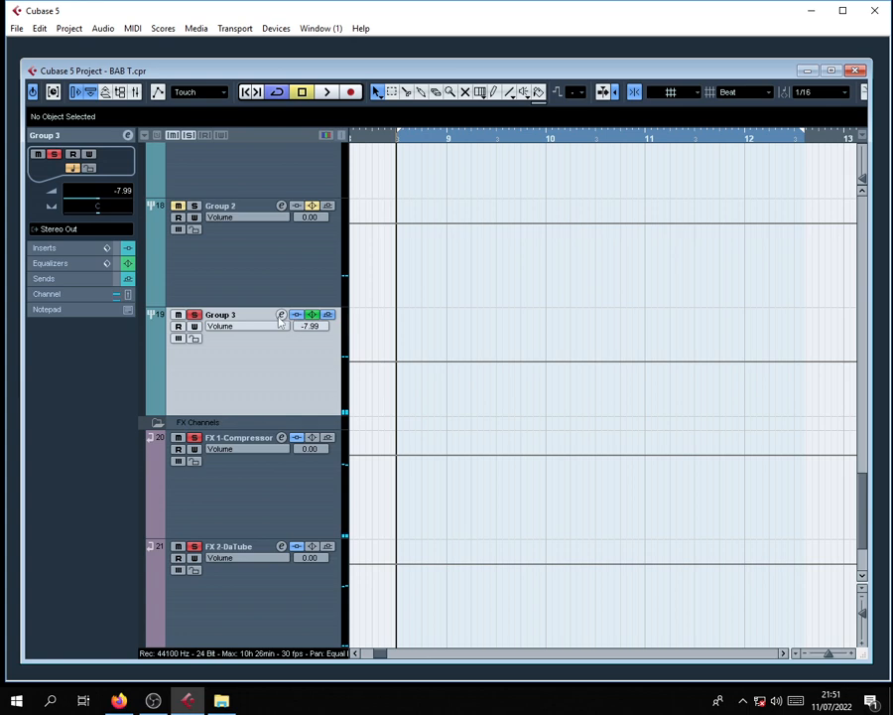
pyautogui.click(281, 314)
pyautogui.click(283, 430)
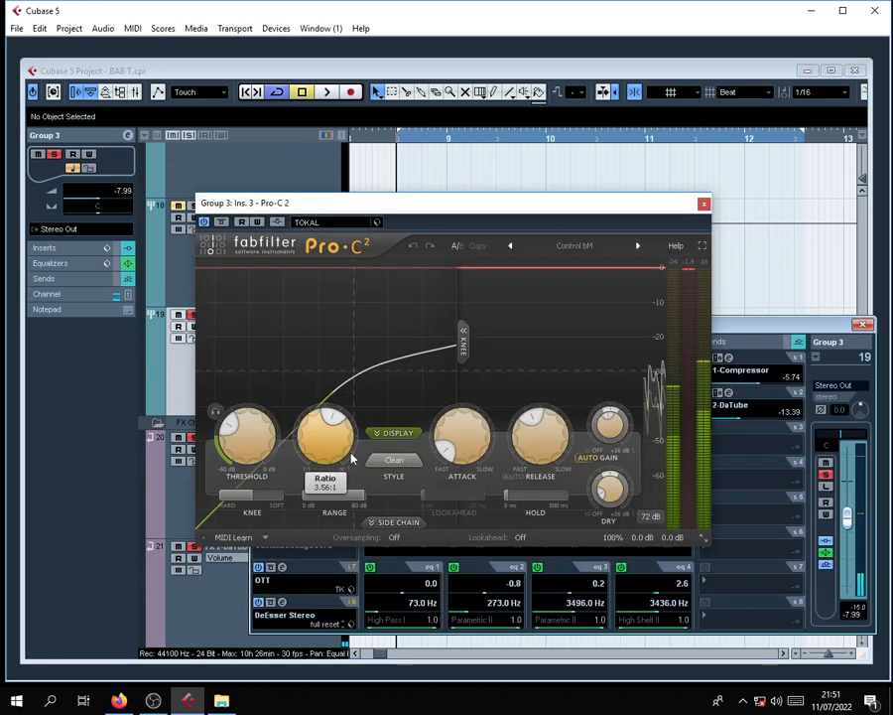
pyautogui.moveTo(468, 203); pyautogui.dragTo(487, 203)
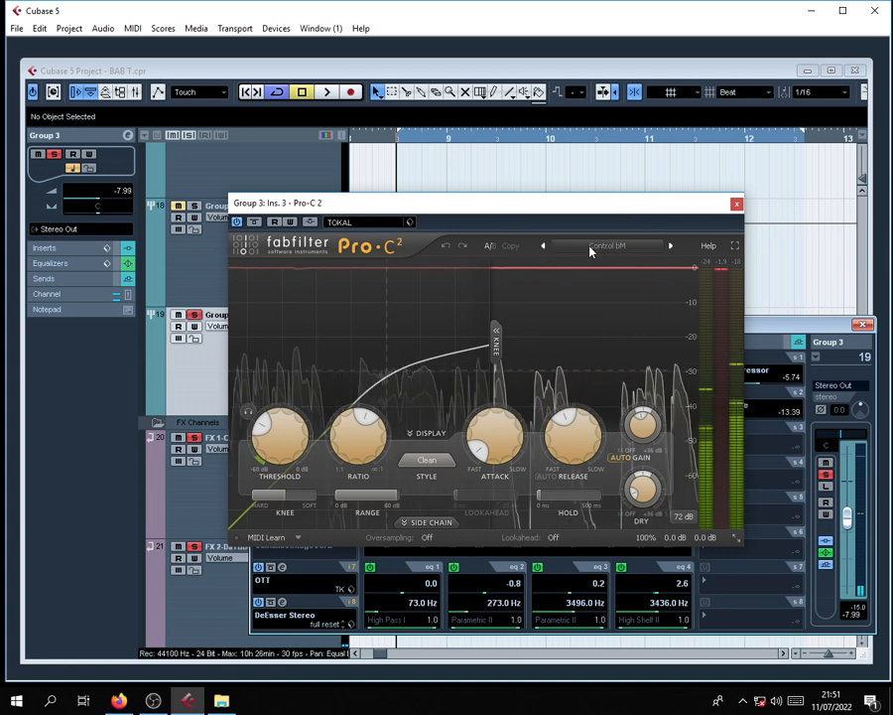
# Load the Control bM preset from the Vocals category in Group 3's Pro-C 2.
pyautogui.click(608, 247)
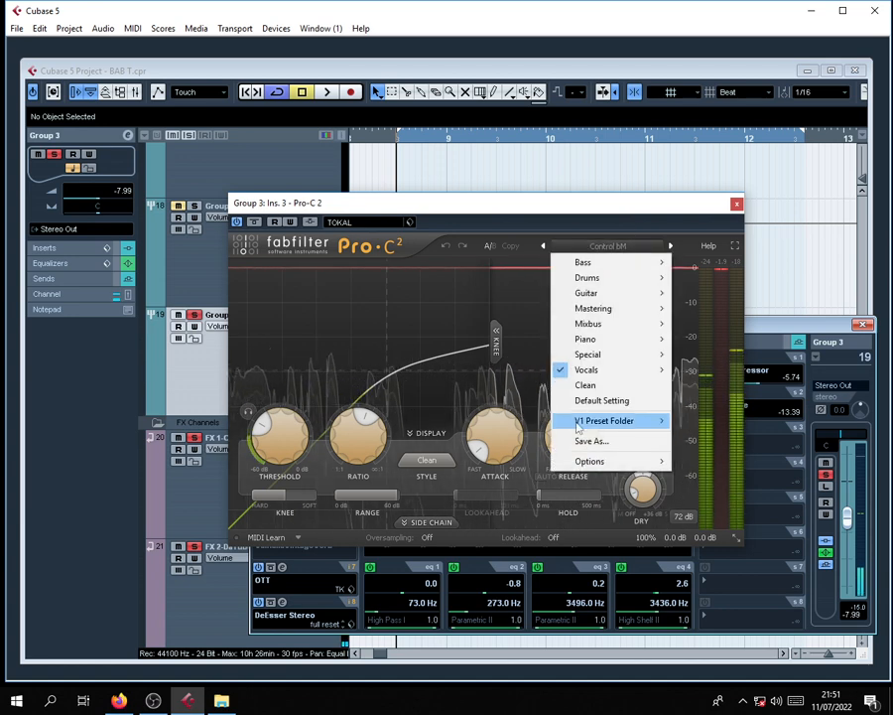
pyautogui.moveTo(591, 370)
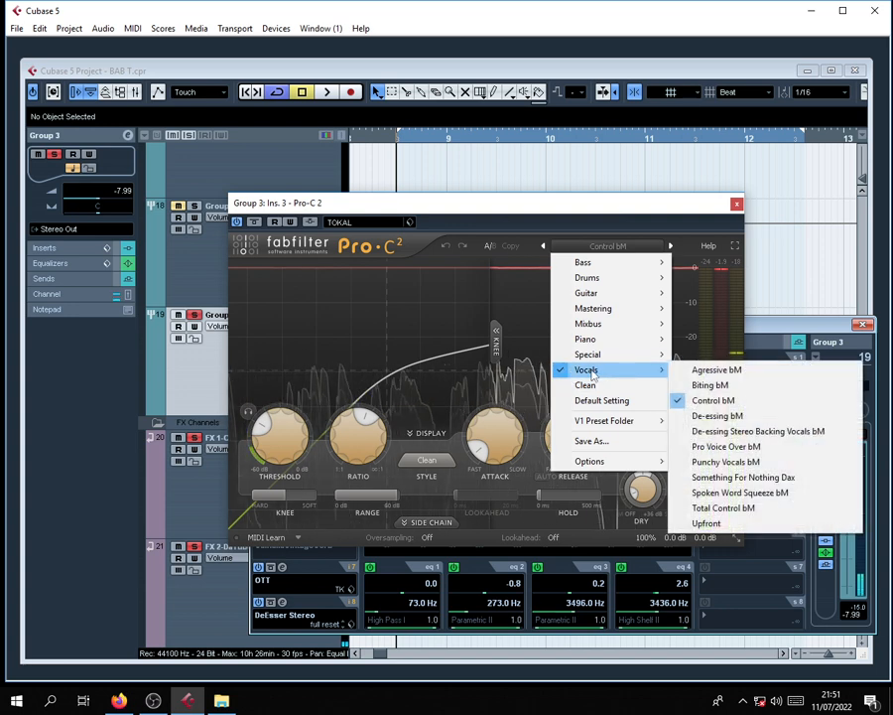
pyautogui.click(711, 400)
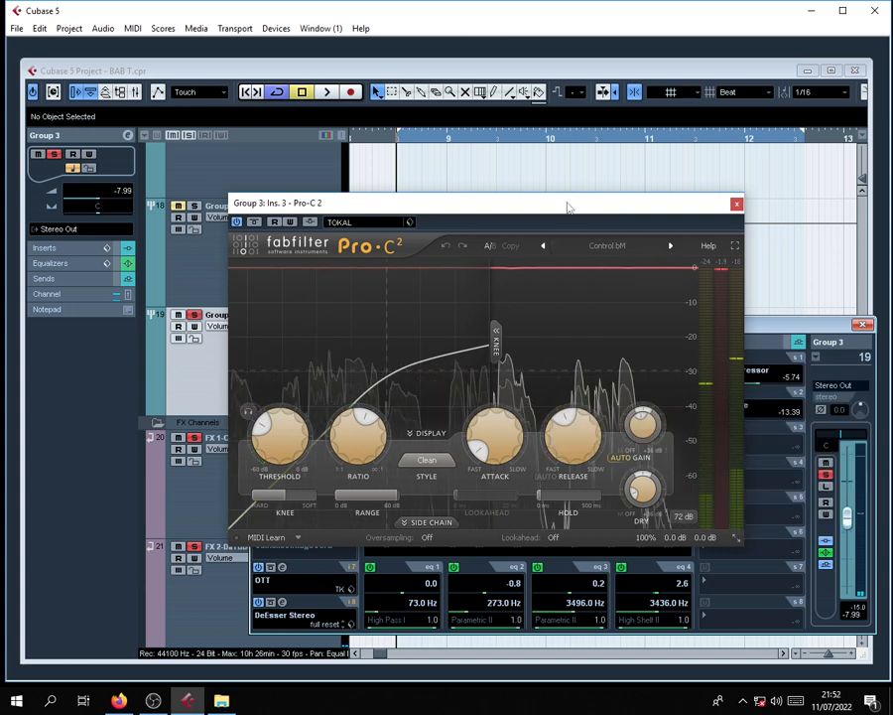
# Examine the threshold, ratio, attack and release settings of Group 3's Pro-C 2 compressor.
pyautogui.moveTo(280, 459)
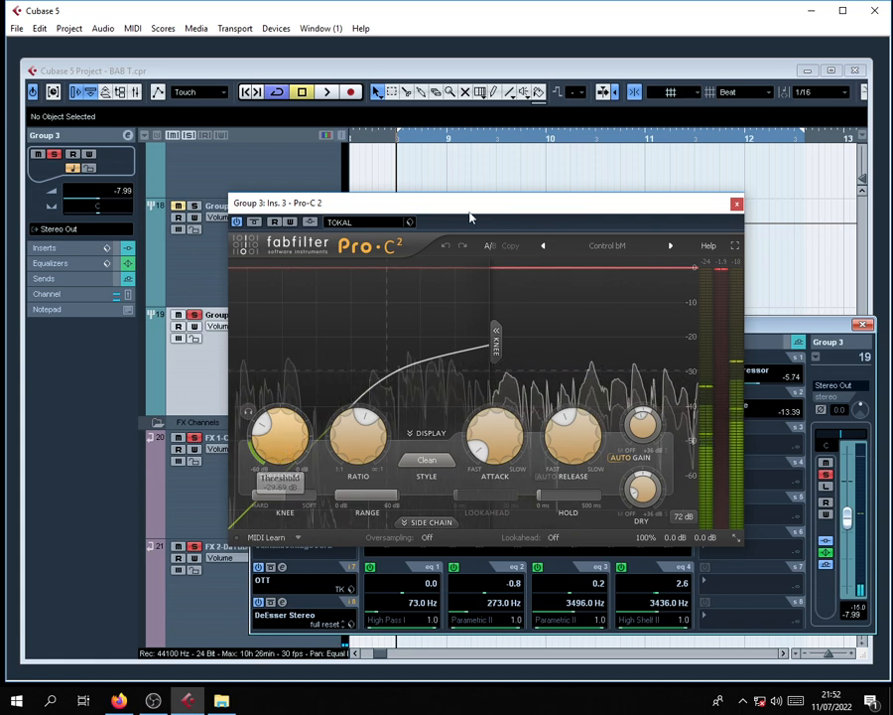
pyautogui.moveTo(459, 206); pyautogui.dragTo(454, 227)
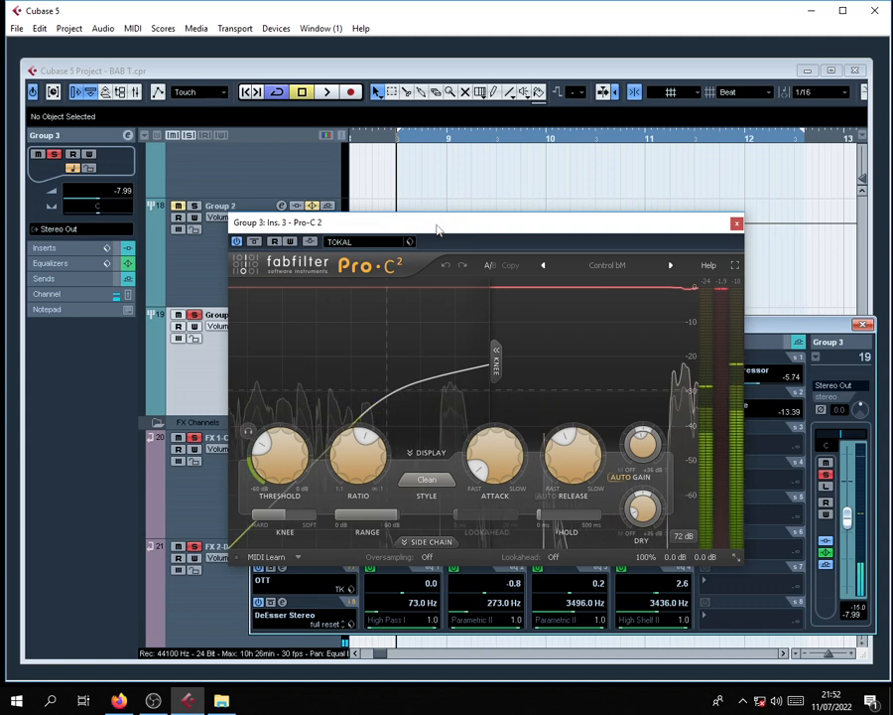
pyautogui.moveTo(437, 228); pyautogui.dragTo(450, 211)
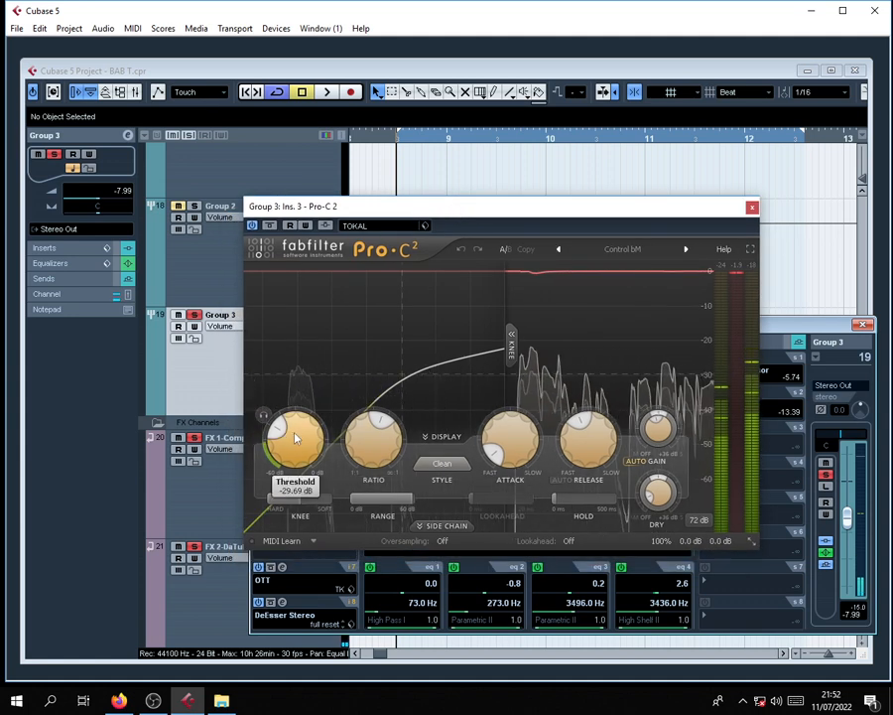
pyautogui.moveTo(384, 444)
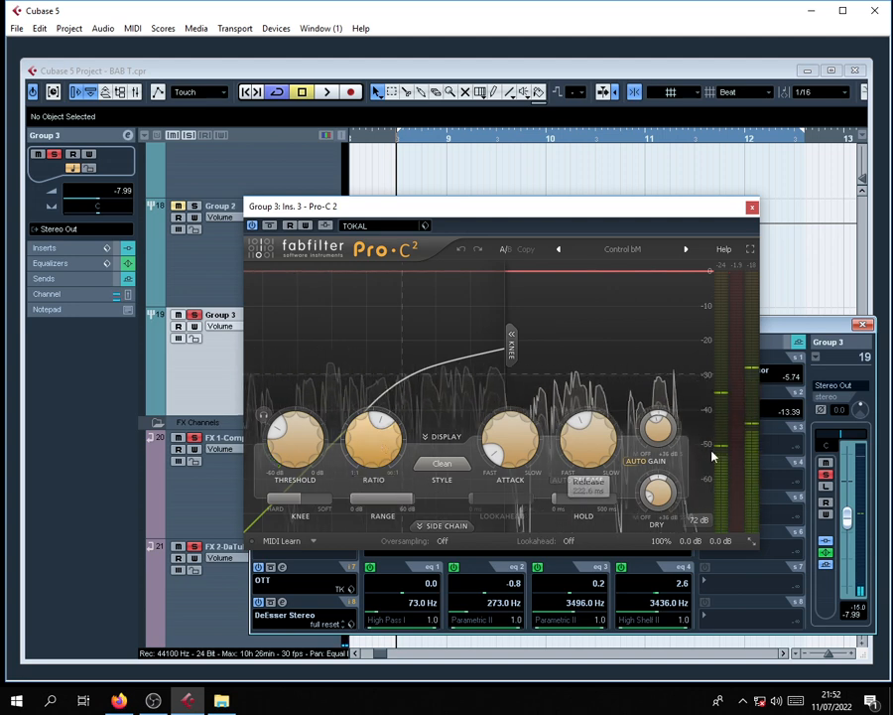
pyautogui.moveTo(515, 446)
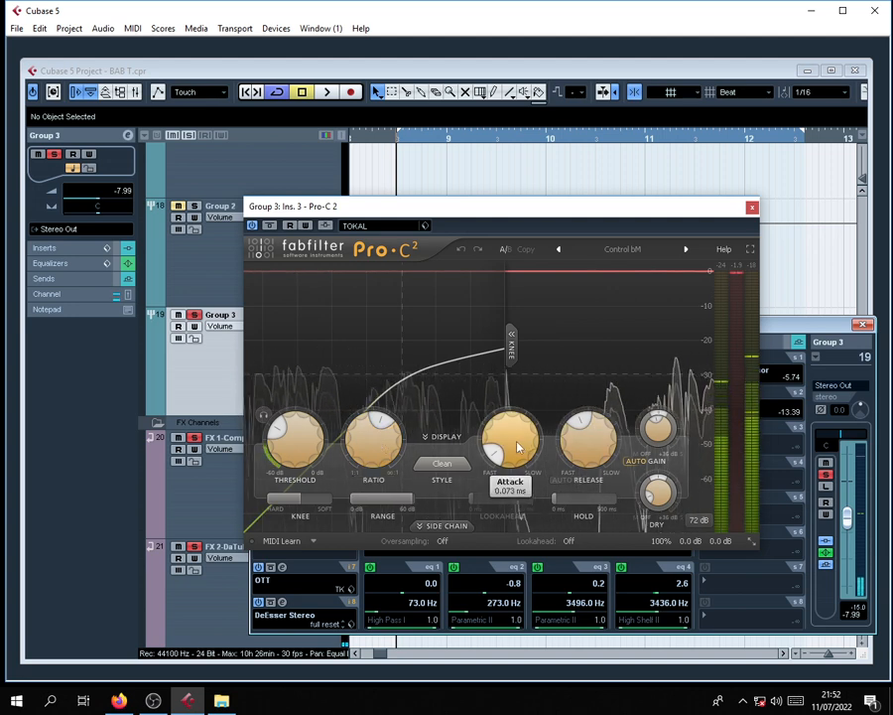
pyautogui.moveTo(588, 448)
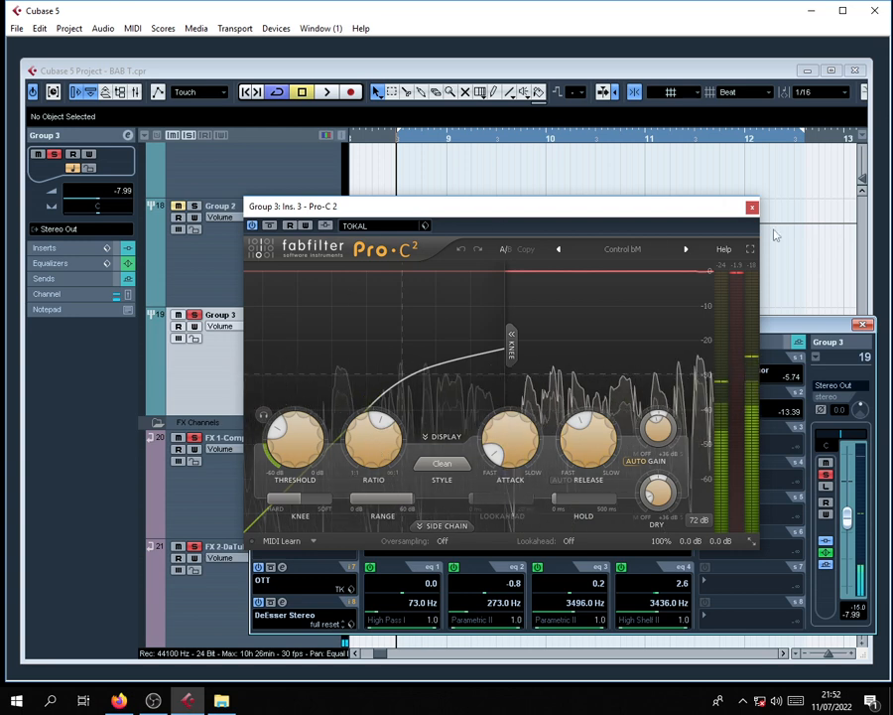
# Close the Pro-C 2 editor, start playback of the loop, and close the Group 3 channel settings.
pyautogui.click(752, 207)
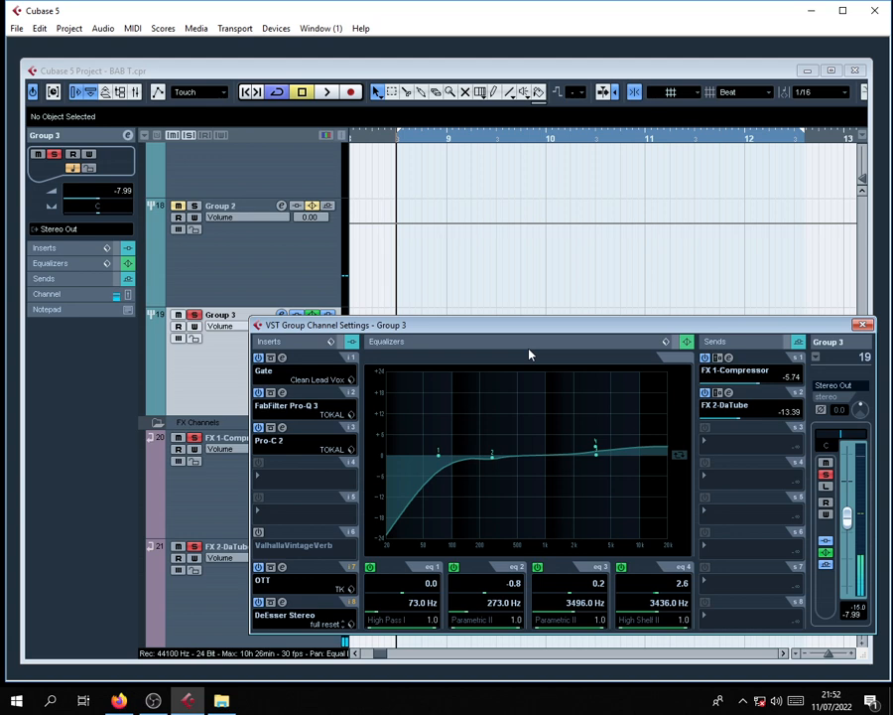
pyautogui.press('space')
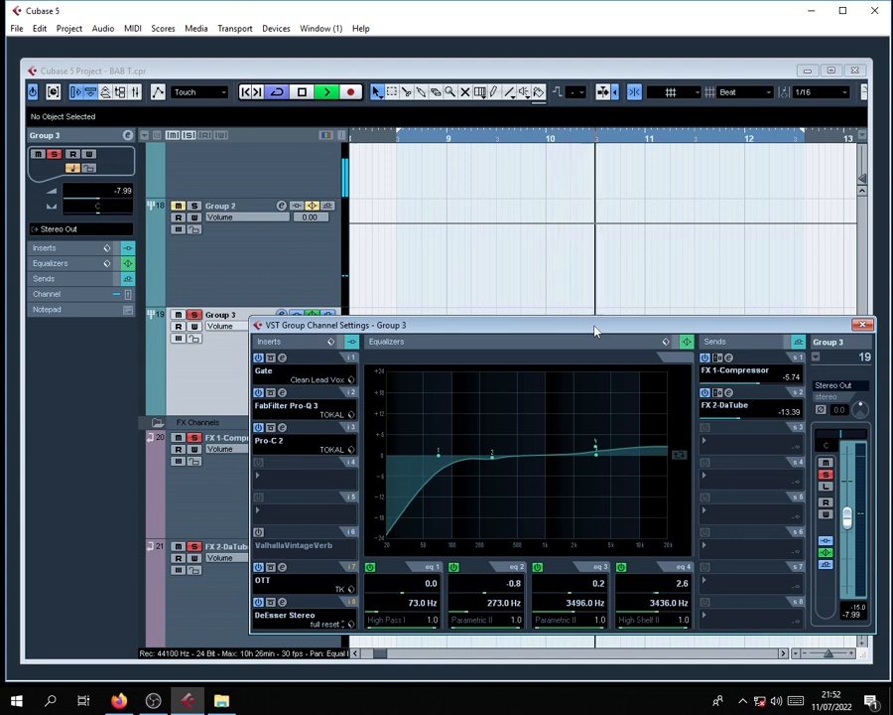
pyautogui.click(862, 326)
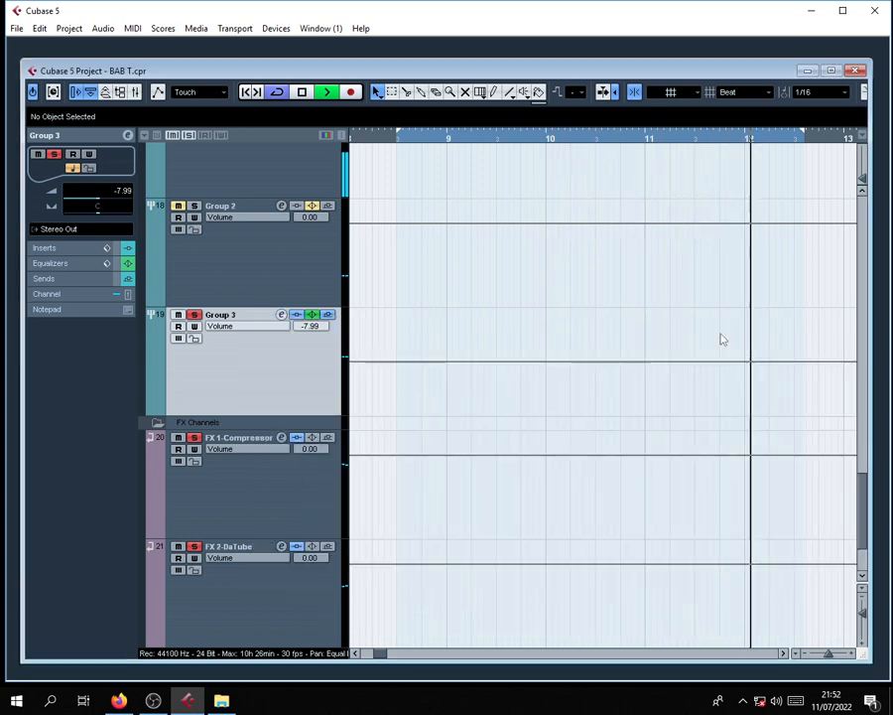
# Open the Group 1 channel settings during playback and switch off its Pro-C 2 insert to compare the sound.
pyautogui.scroll(3, 313, 418)
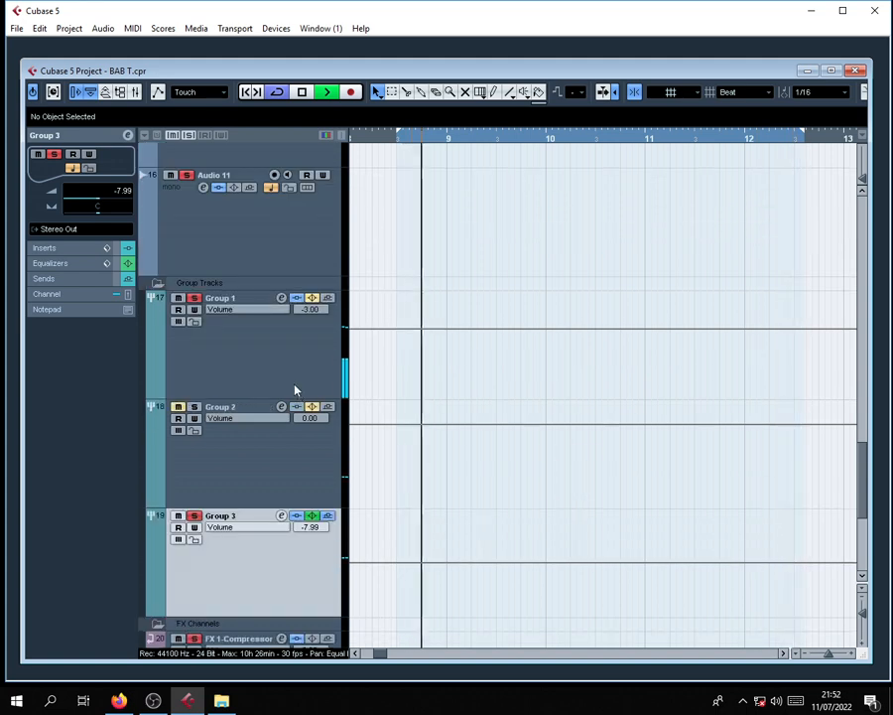
pyautogui.click(261, 313)
pyautogui.click(281, 298)
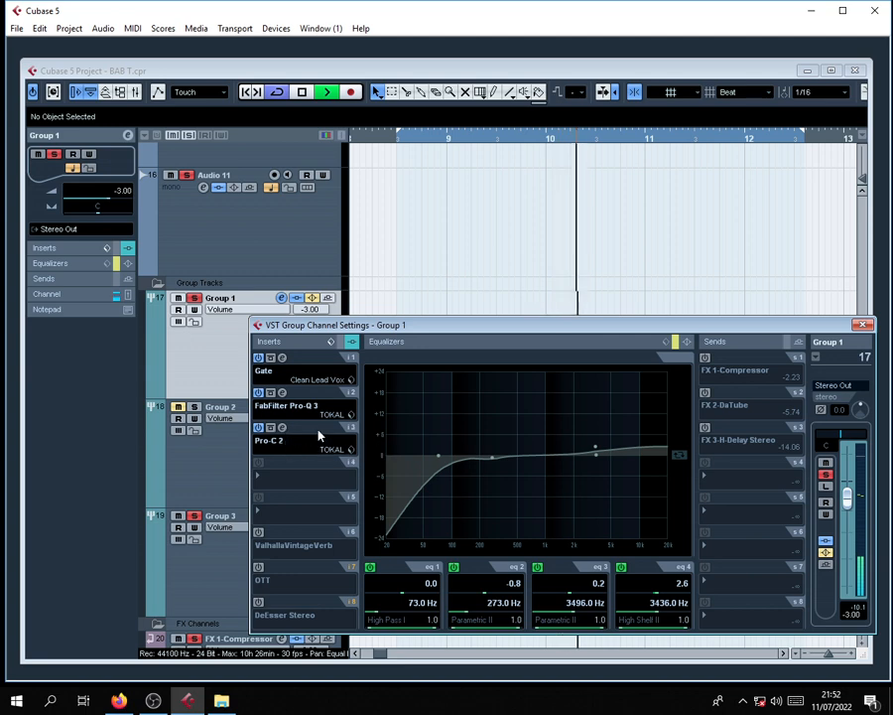
pyautogui.click(260, 428)
pyautogui.press('space')
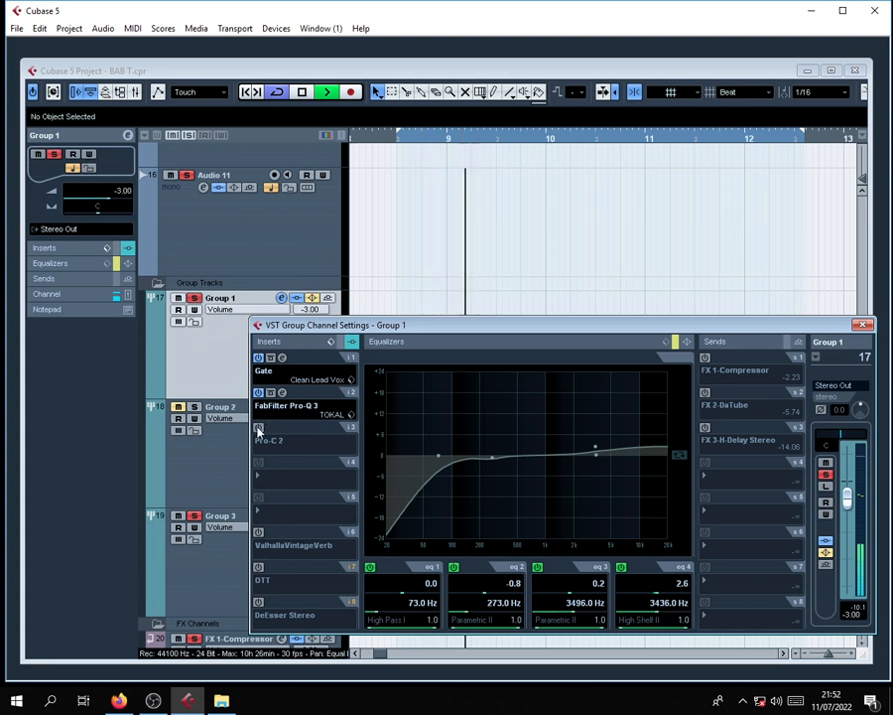
# Switch Group 1's Pro-C 2 insert back on and replay the loop to hear the difference.
pyautogui.press('space')
pyautogui.click(260, 430)
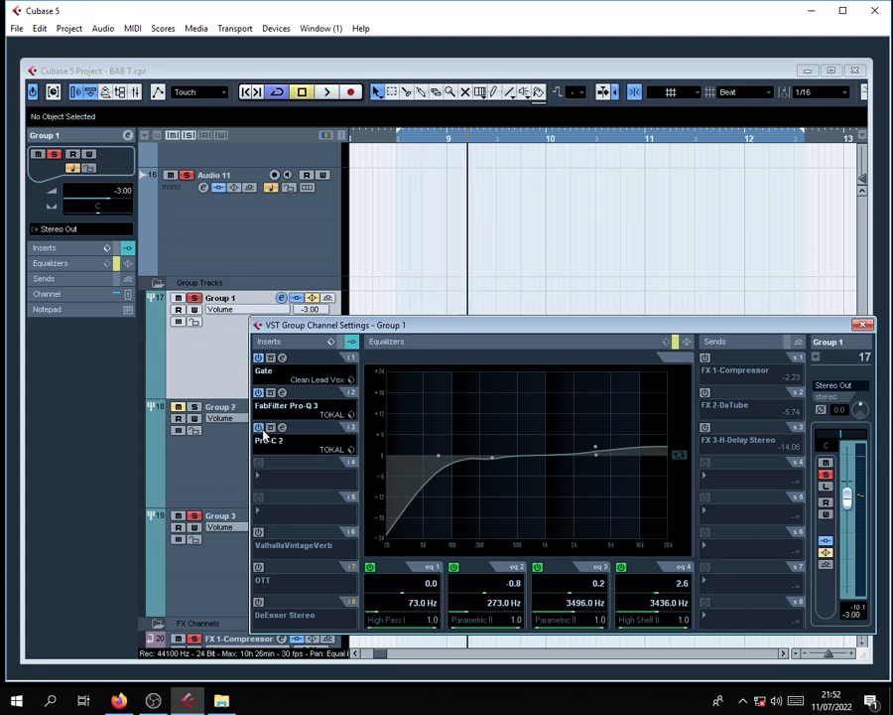
pyautogui.press('space')
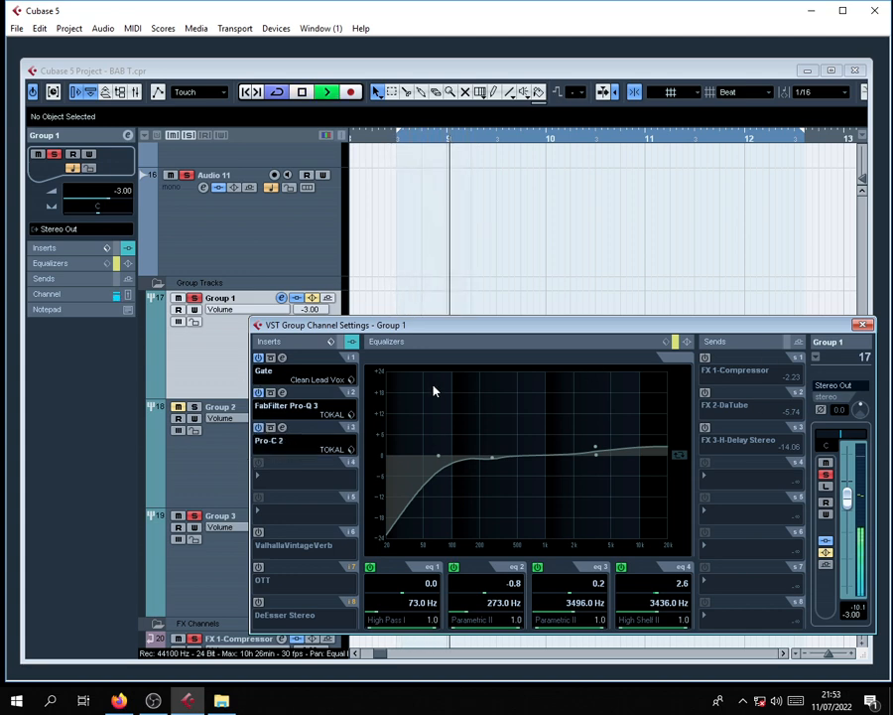
pyautogui.press('space')
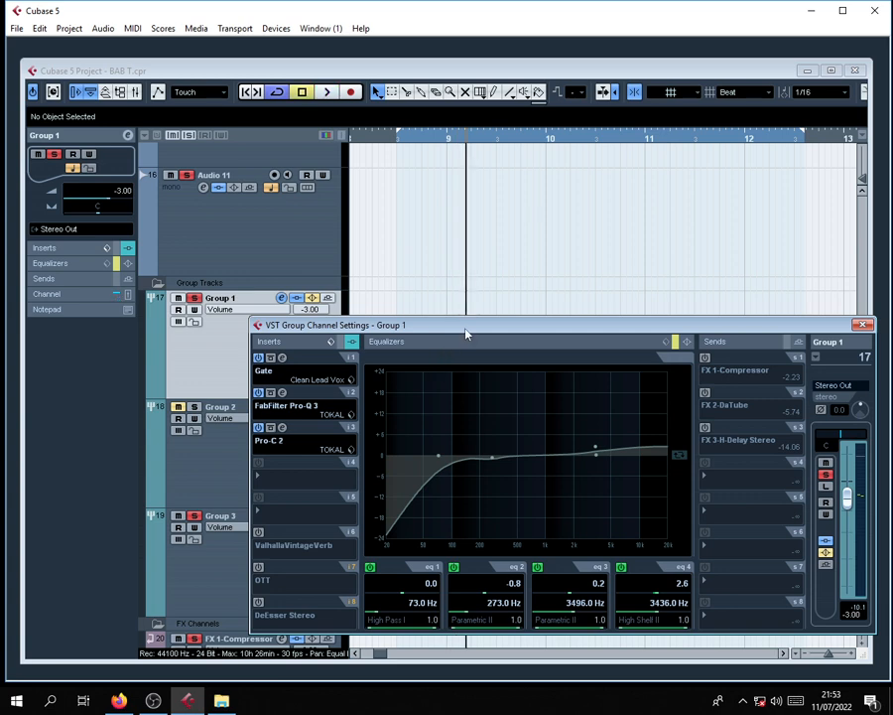
pyautogui.moveTo(465, 330); pyautogui.dragTo(442, 331)
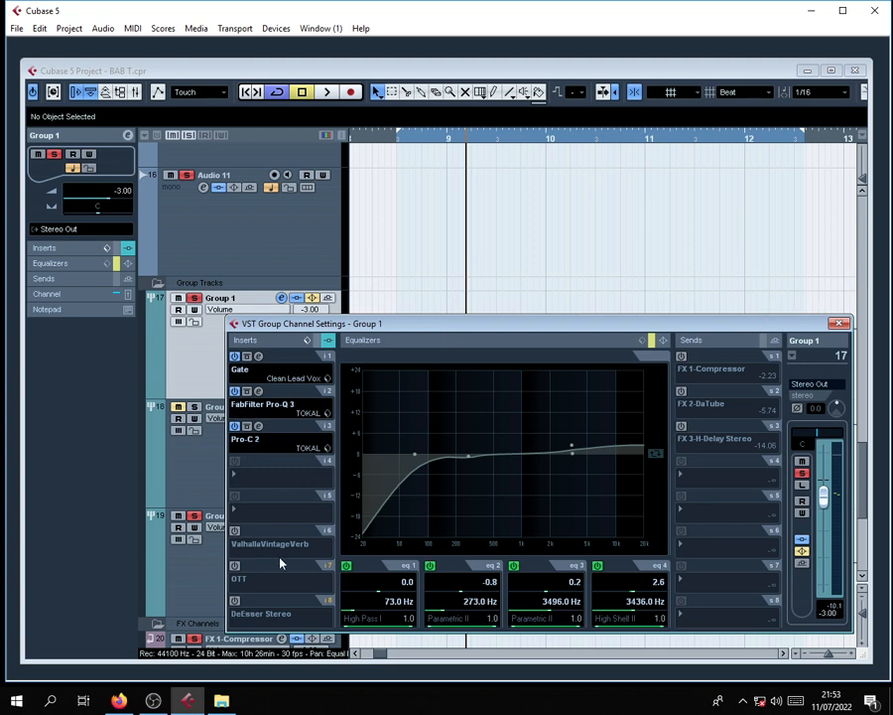
# Turn on Group 1's send to FX 1-Compressor and close the channel settings.
pyautogui.click(235, 531)
pyautogui.click(234, 531)
pyautogui.click(682, 357)
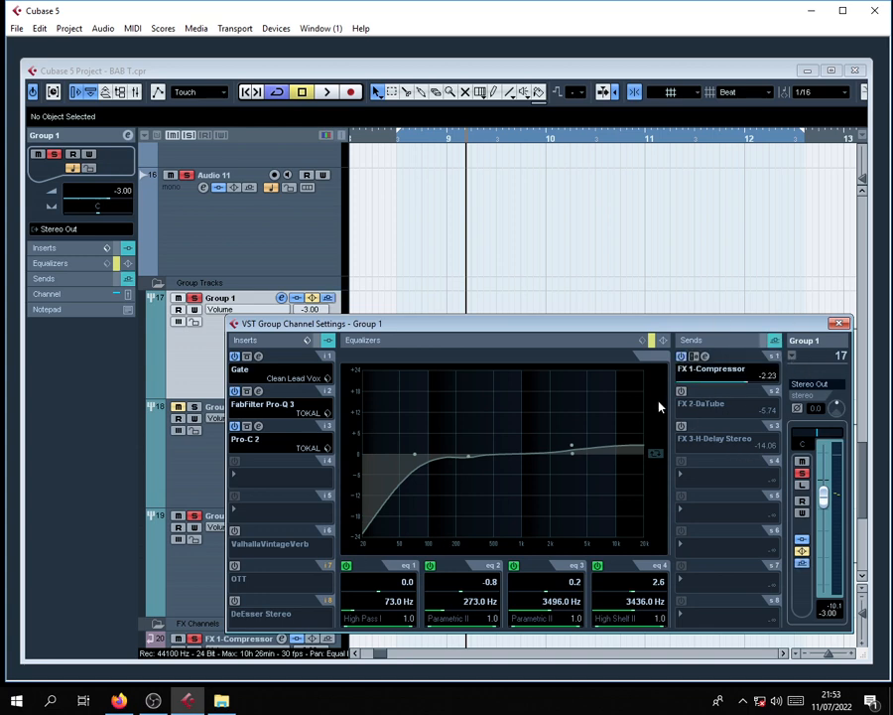
pyautogui.click(840, 325)
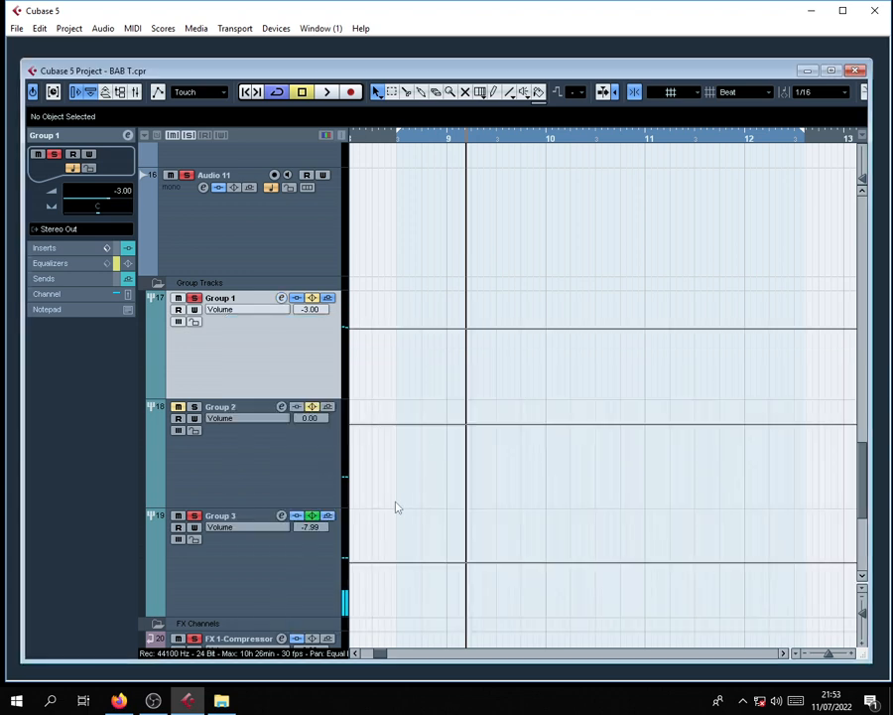
# Add a stereo FX channel track with the FabFilter Pro-C 2 effect and close its plug-in editor.
pyautogui.scroll(-4, 397, 508)
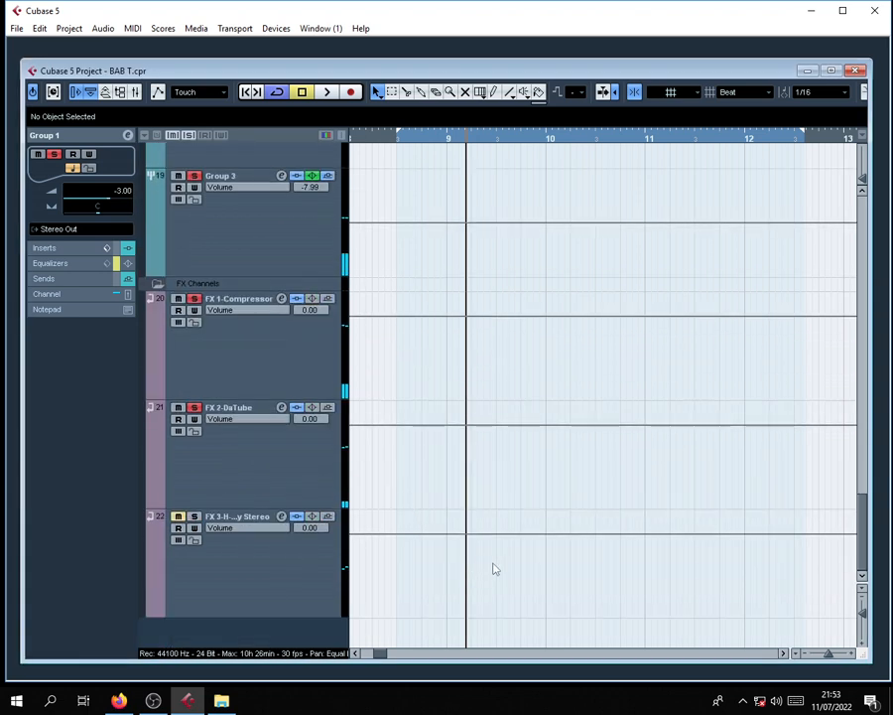
pyautogui.scroll(2, 492, 566)
pyautogui.scroll(-2, 496, 561)
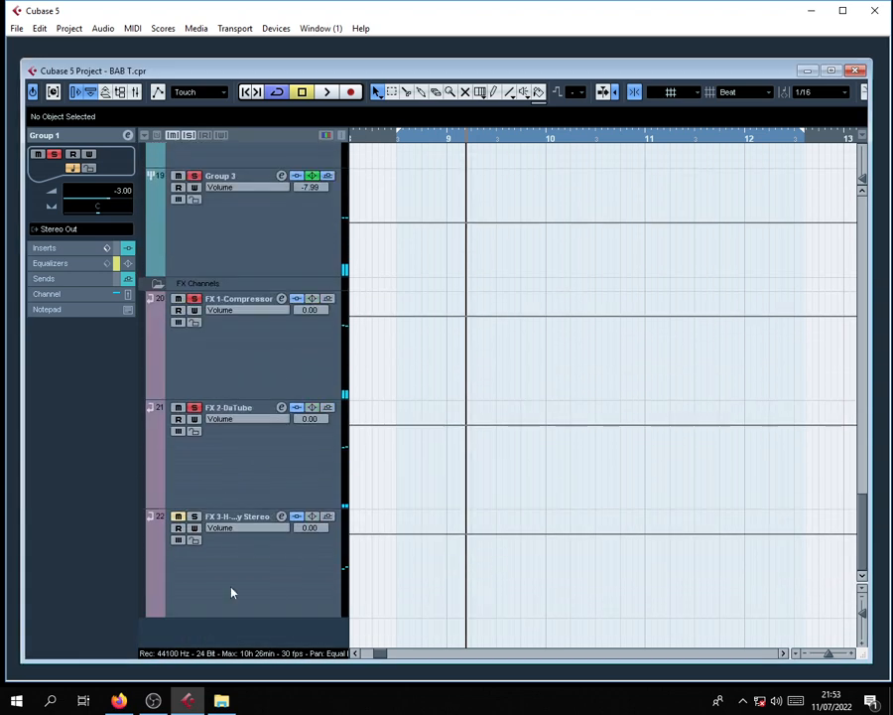
pyautogui.rightClick(250, 636)
pyautogui.click(236, 641)
pyautogui.rightClick(230, 636)
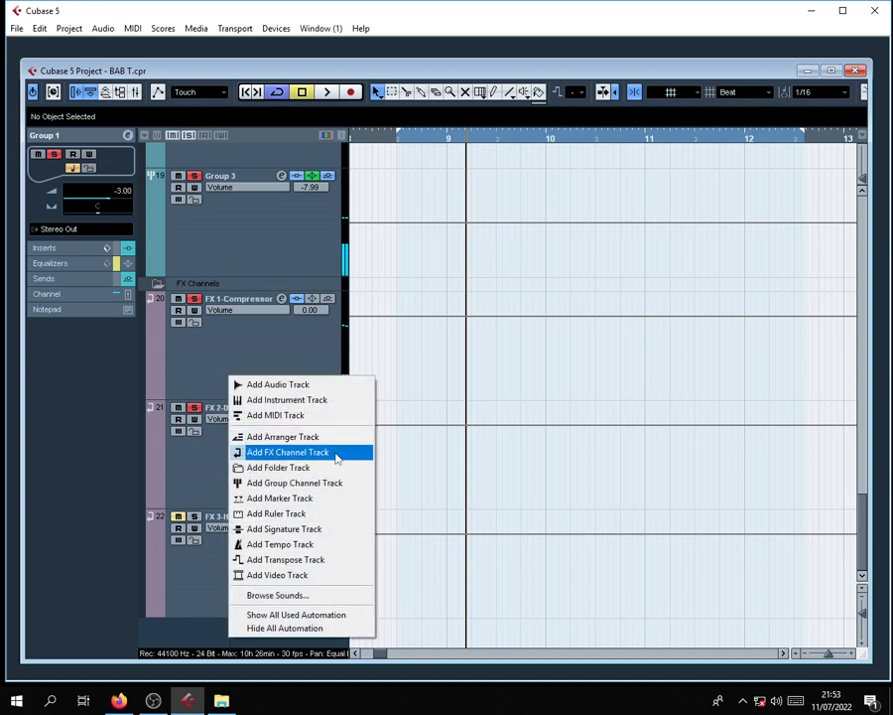
pyautogui.click(304, 455)
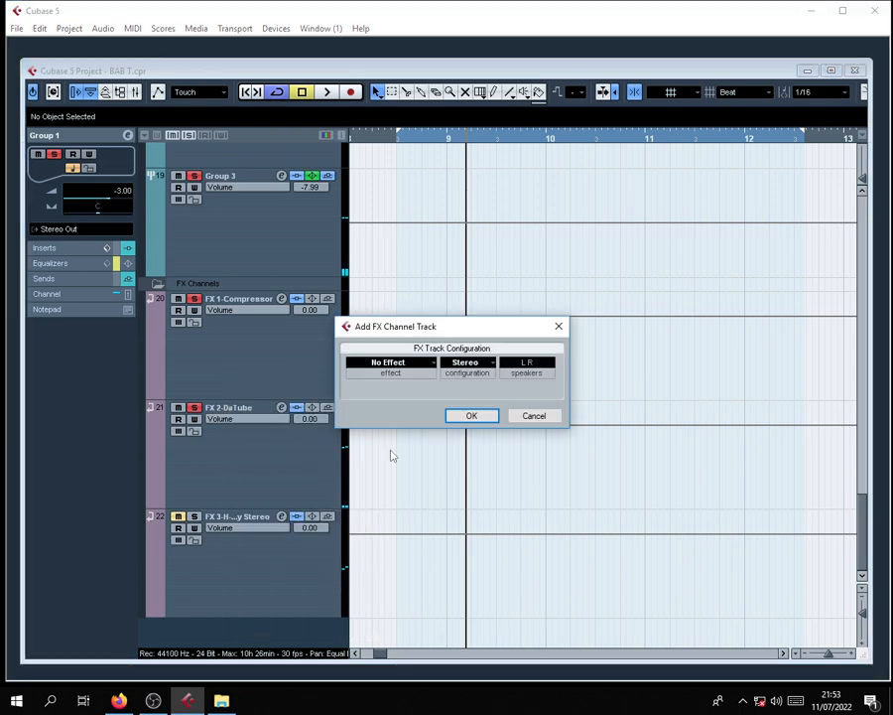
pyautogui.click(398, 366)
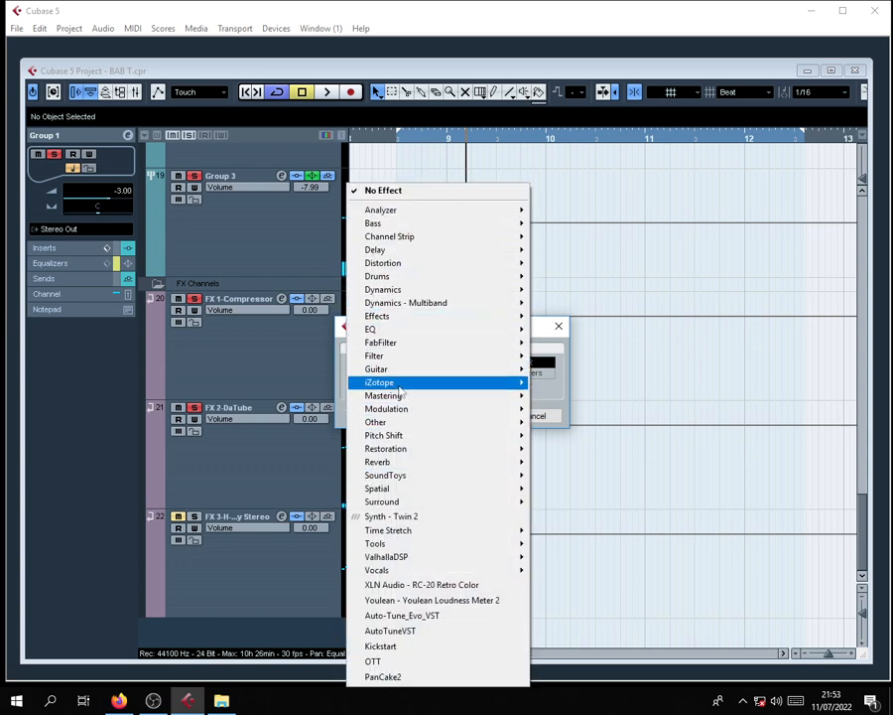
pyautogui.moveTo(401, 345)
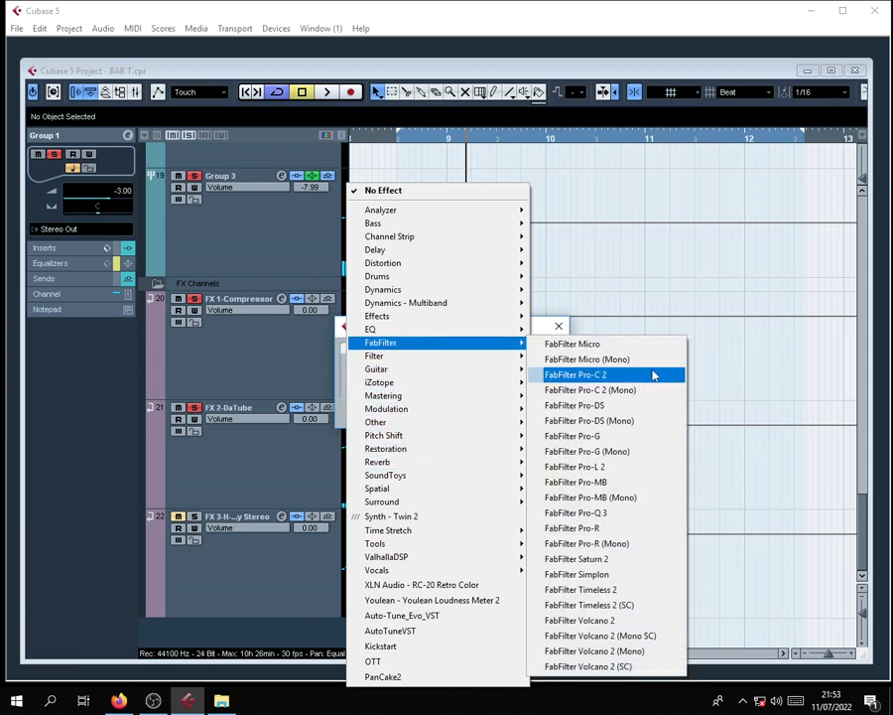
pyautogui.click(602, 375)
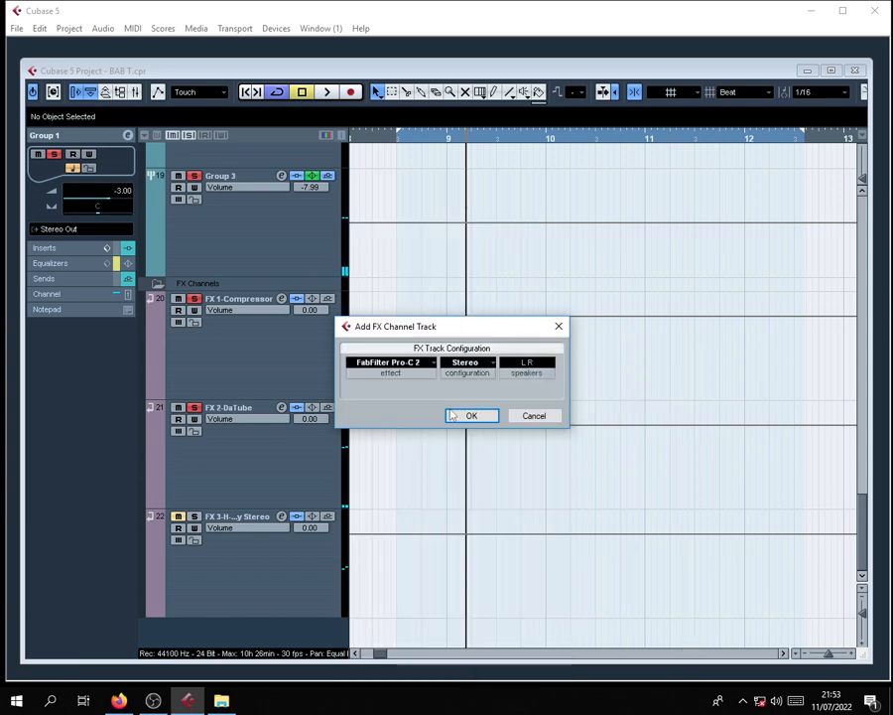
pyautogui.click(469, 413)
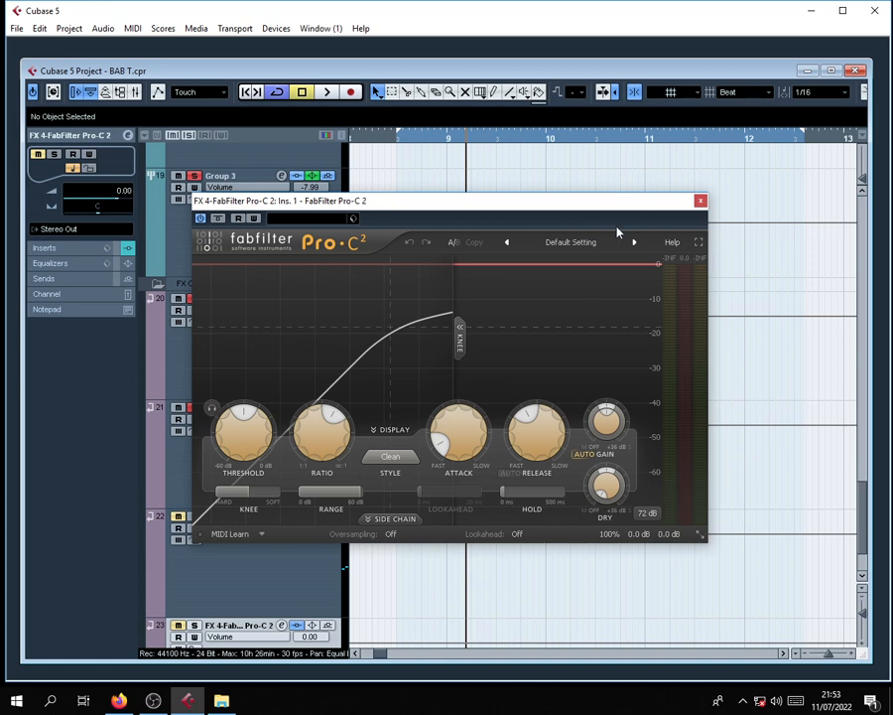
pyautogui.click(701, 200)
# Remove the FabFilter Pro-C 2 FX channel track from the project.
pyautogui.scroll(-3, 496, 474)
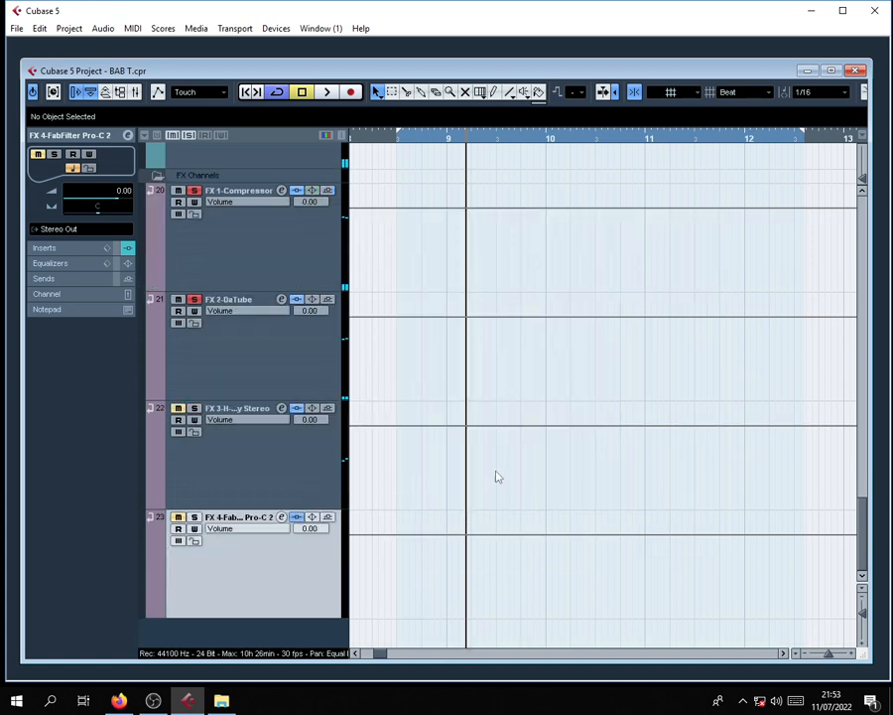
pyautogui.rightClick(238, 567)
pyautogui.click(297, 475)
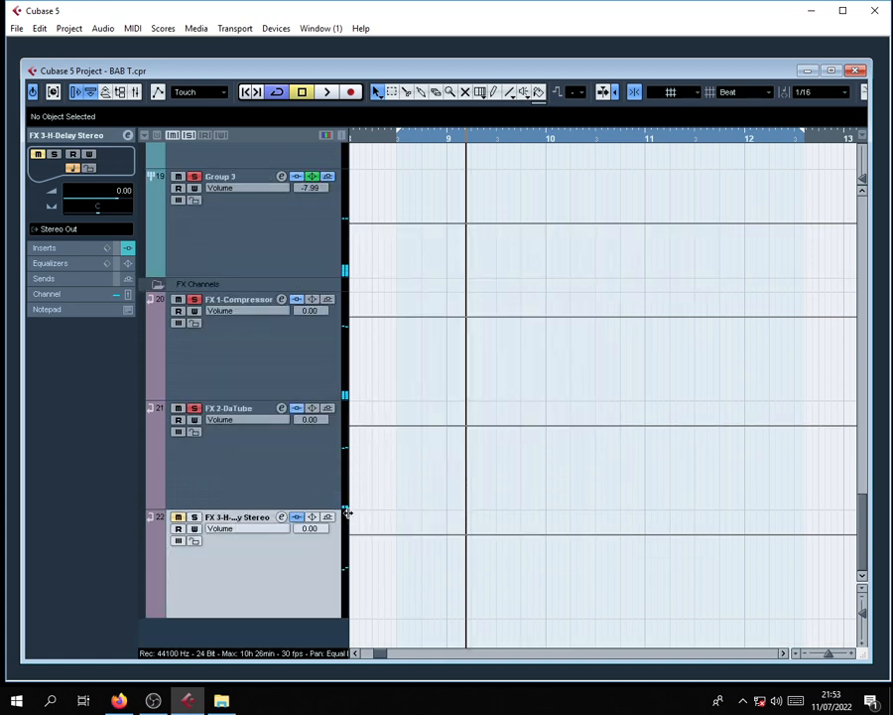
# Open the channel settings of FX 1-Compressor and display its Compressor insert editor.
pyautogui.click(288, 356)
pyautogui.click(281, 299)
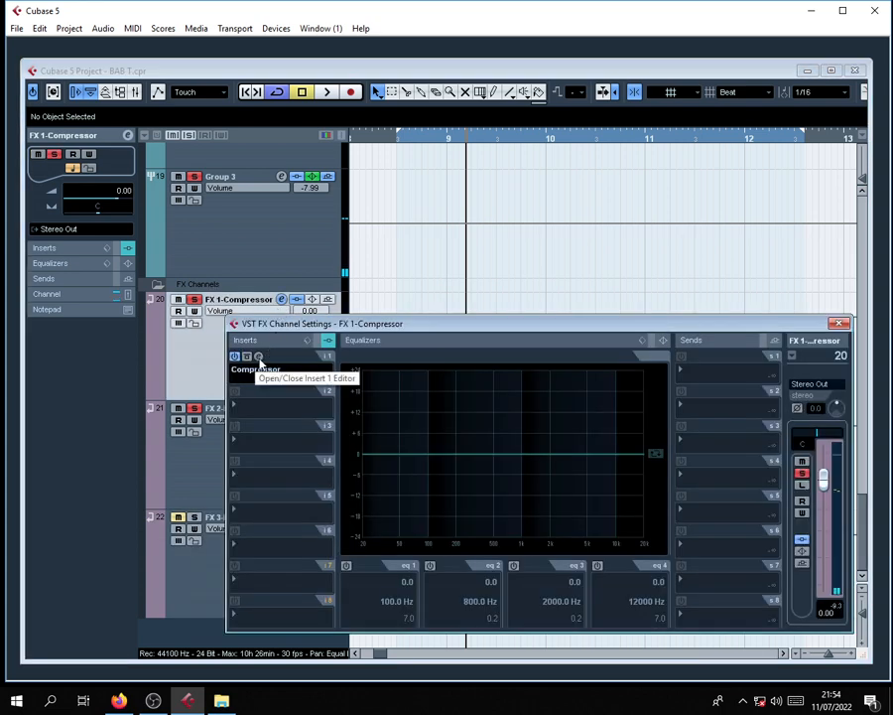
pyautogui.click(259, 356)
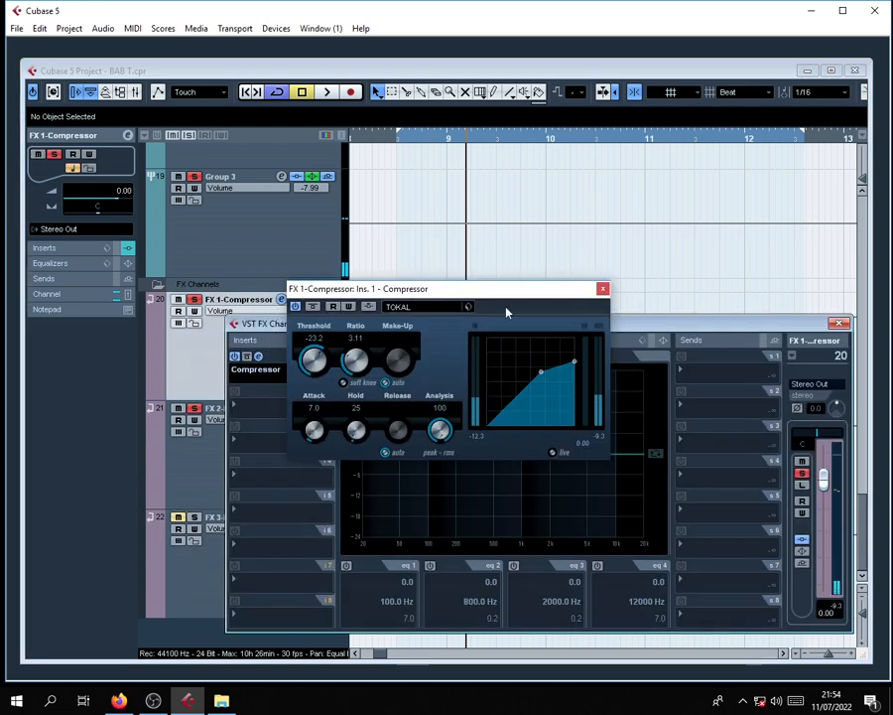
# Browse the preset list of FX 1's Compressor without loading one, and close the plug-in editor and channel settings.
pyautogui.click(415, 309)
pyautogui.scroll(5, 477, 474)
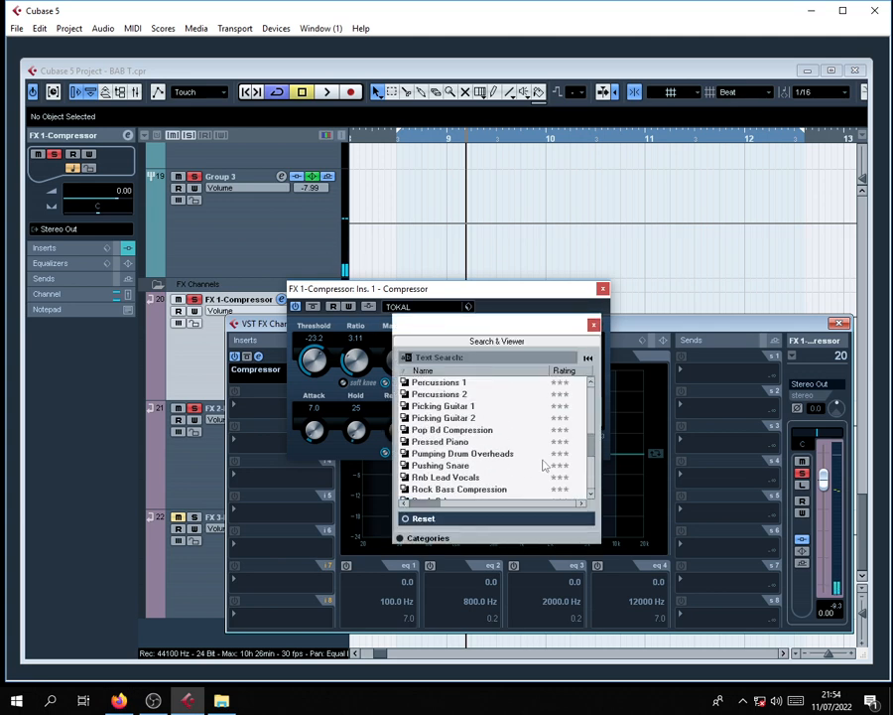
pyautogui.moveTo(588, 452); pyautogui.dragTo(595, 403)
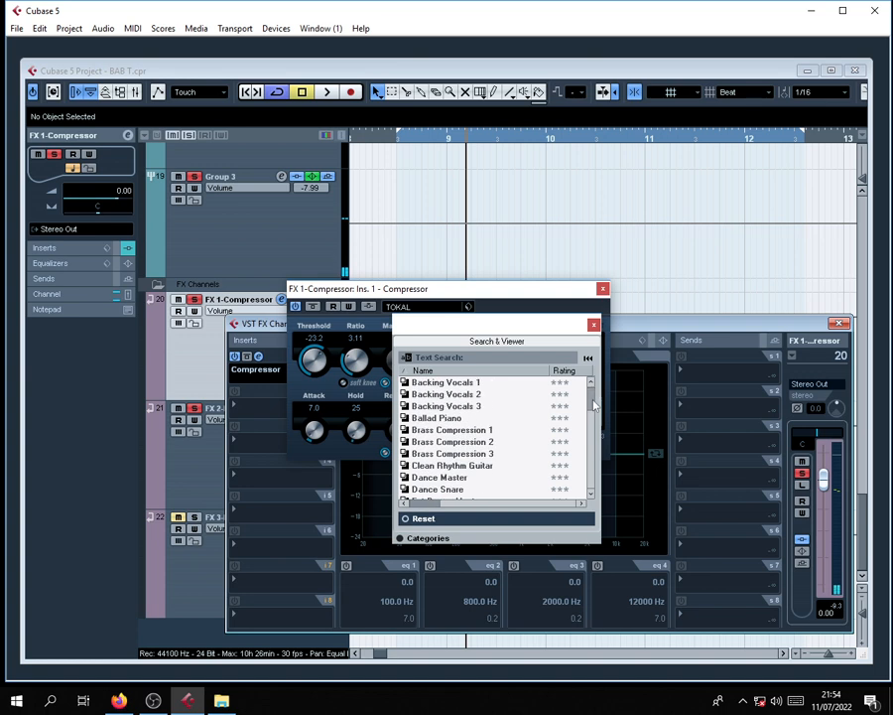
pyautogui.scroll(-1, 590, 407)
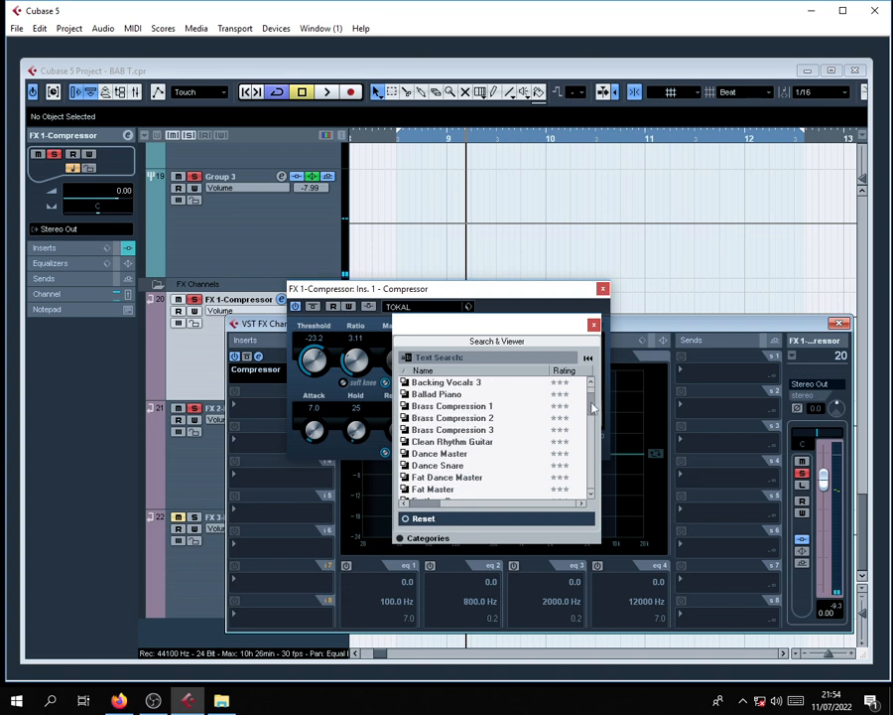
pyautogui.moveTo(593, 407); pyautogui.dragTo(596, 425)
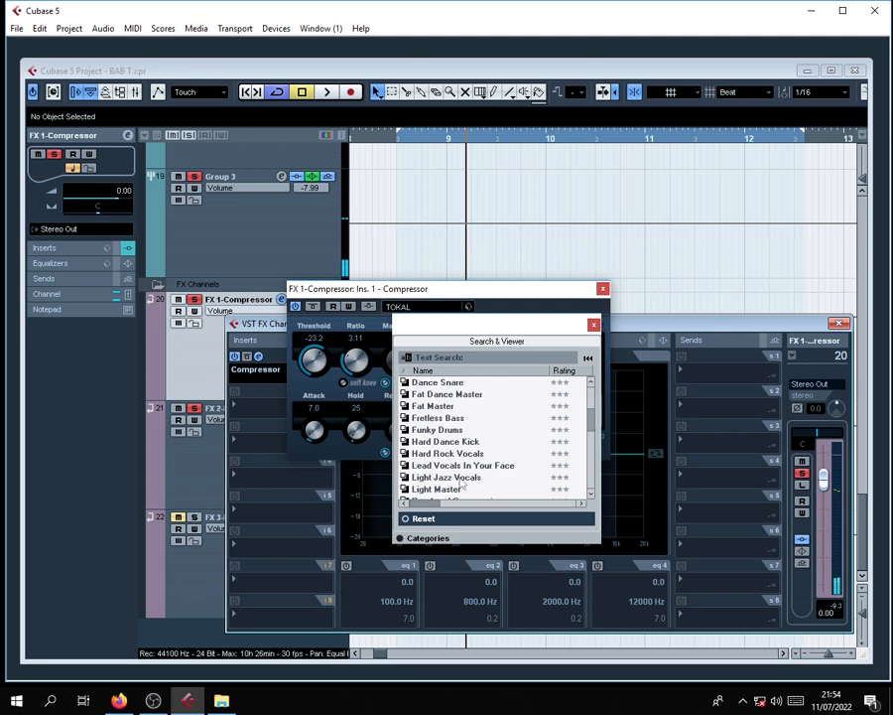
pyautogui.click(594, 325)
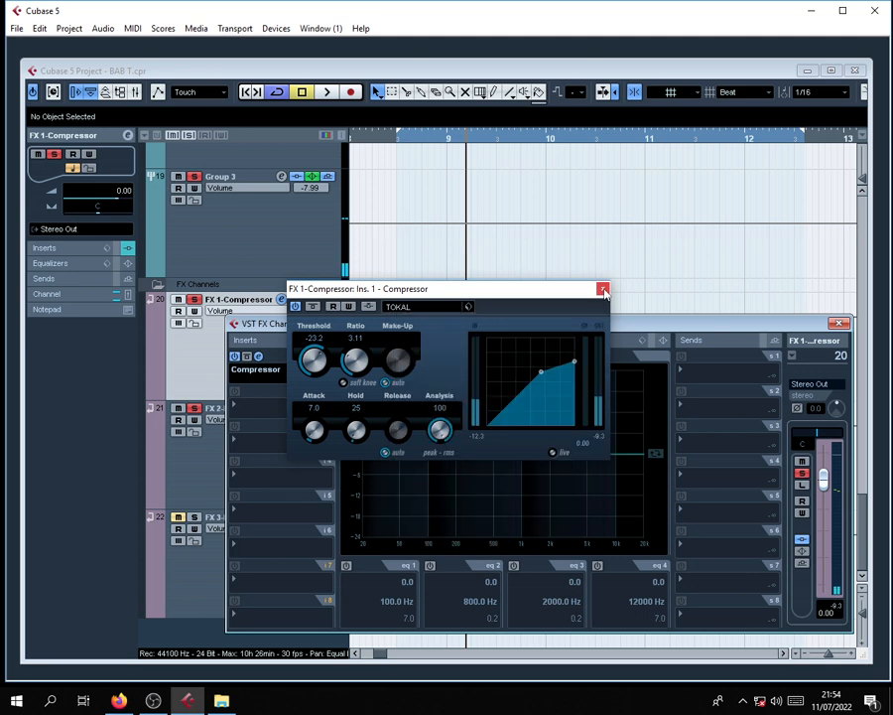
pyautogui.click(603, 291)
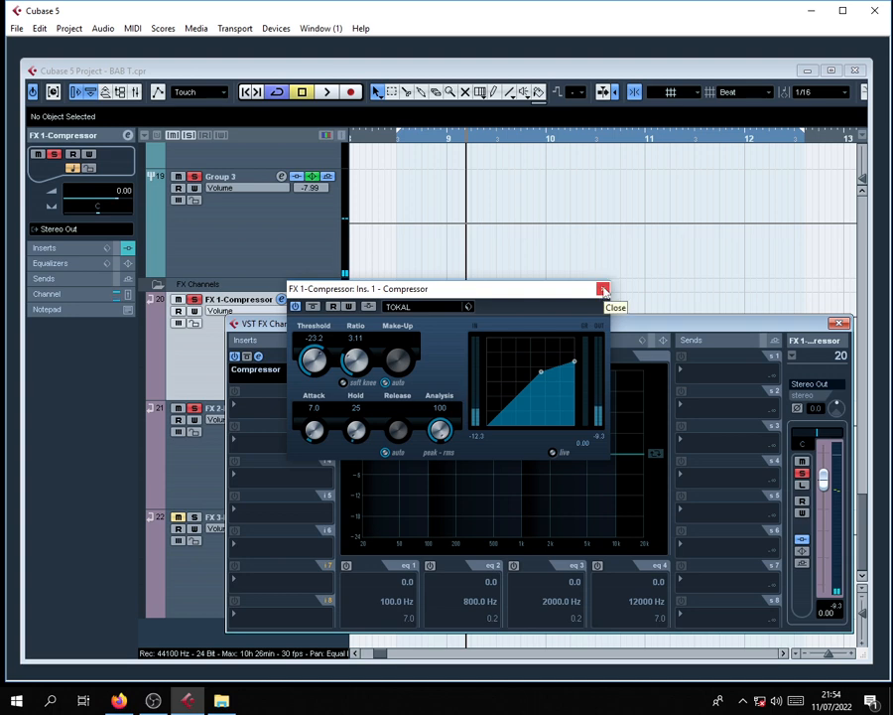
pyautogui.click(839, 323)
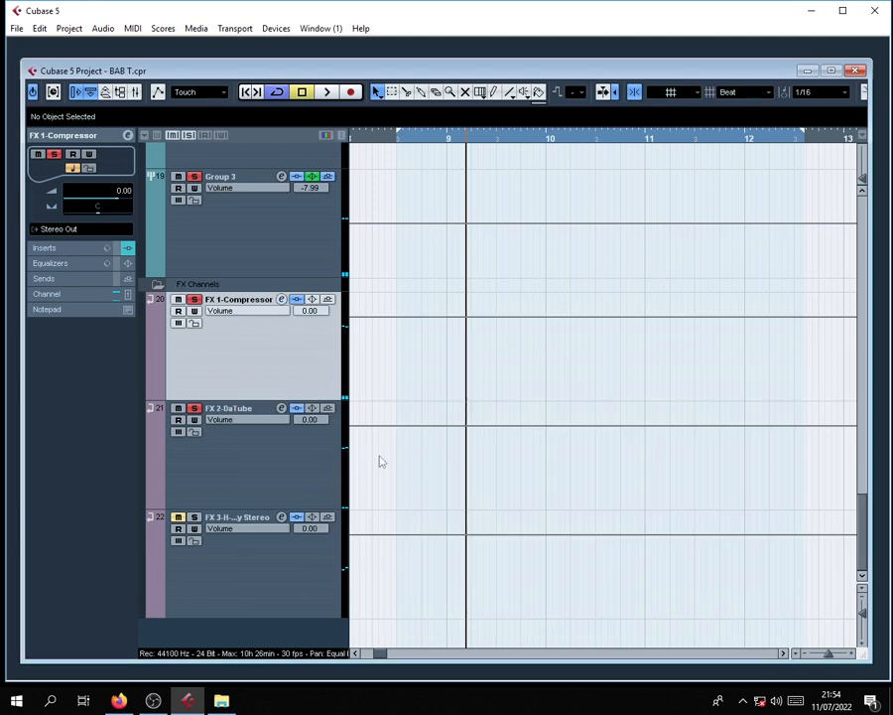
# Reopen the Group 1 channel settings and view the available destinations for an empty send slot.
pyautogui.scroll(2, 381, 461)
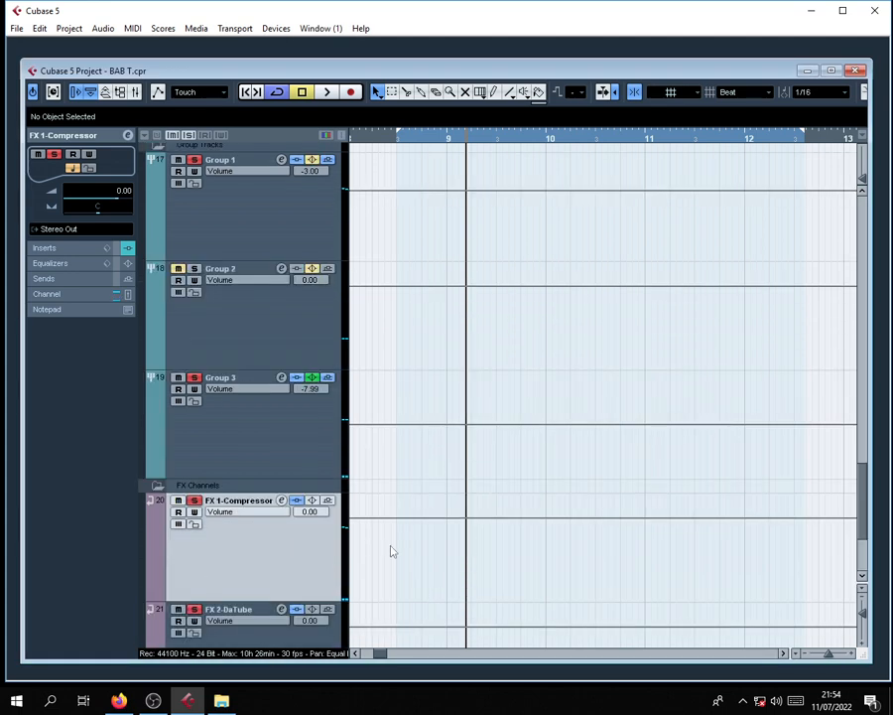
pyautogui.scroll(3, 391, 552)
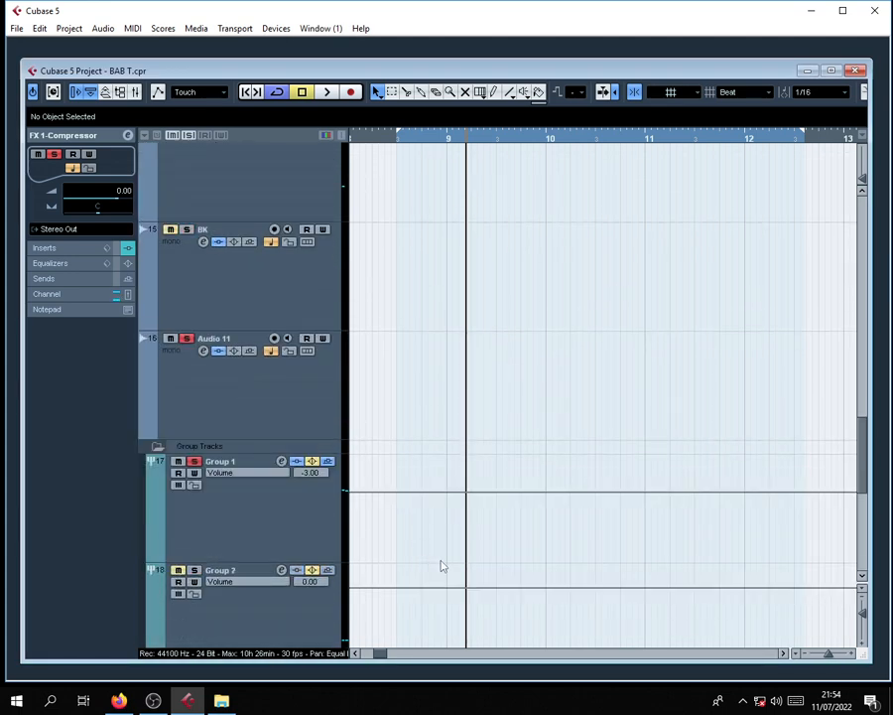
pyautogui.click(268, 547)
pyautogui.click(282, 460)
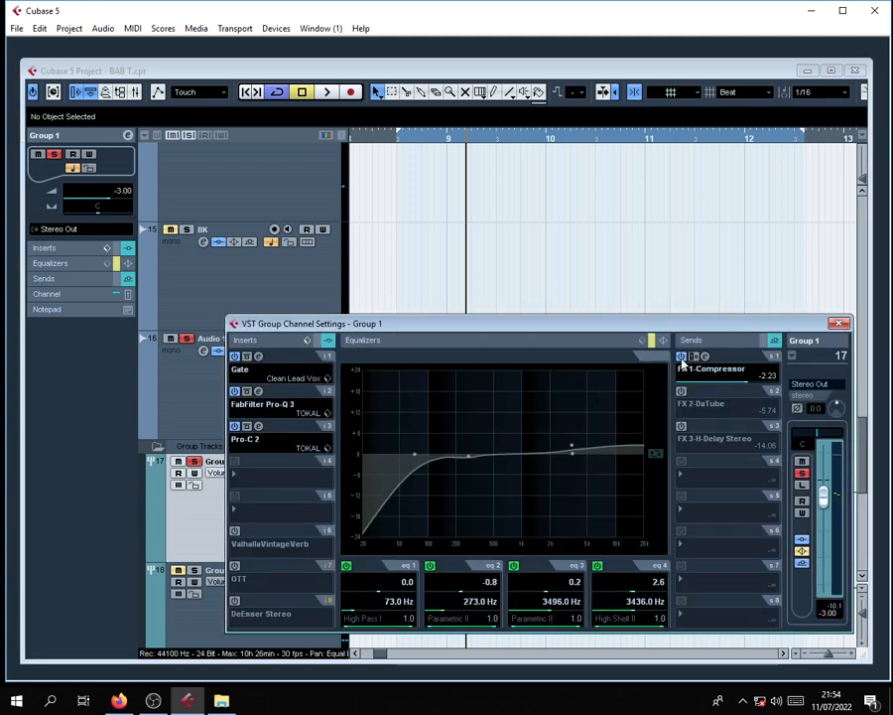
pyautogui.moveTo(524, 328); pyautogui.dragTo(472, 348)
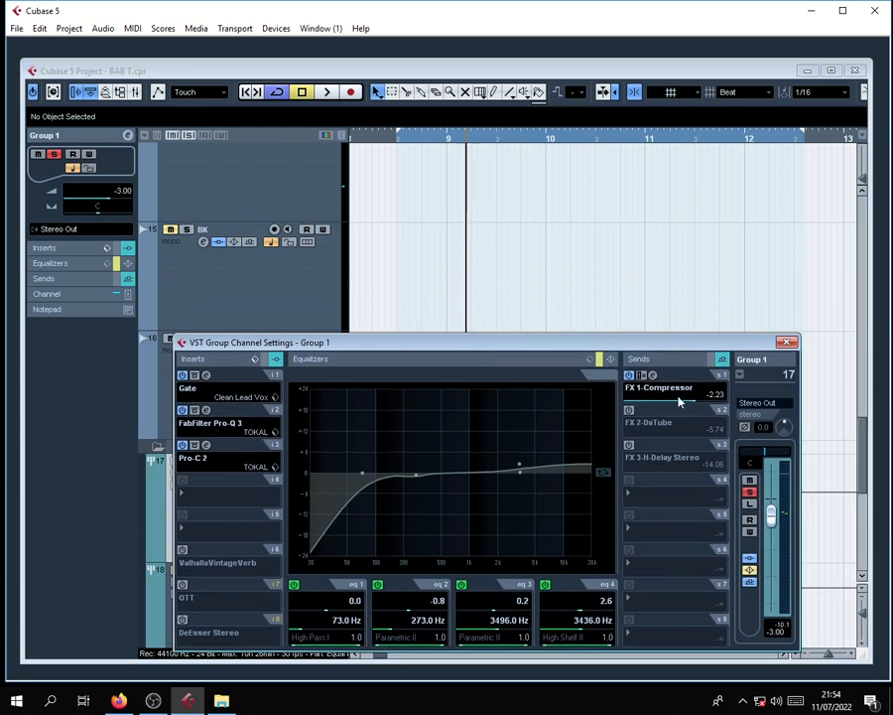
pyautogui.click(659, 562)
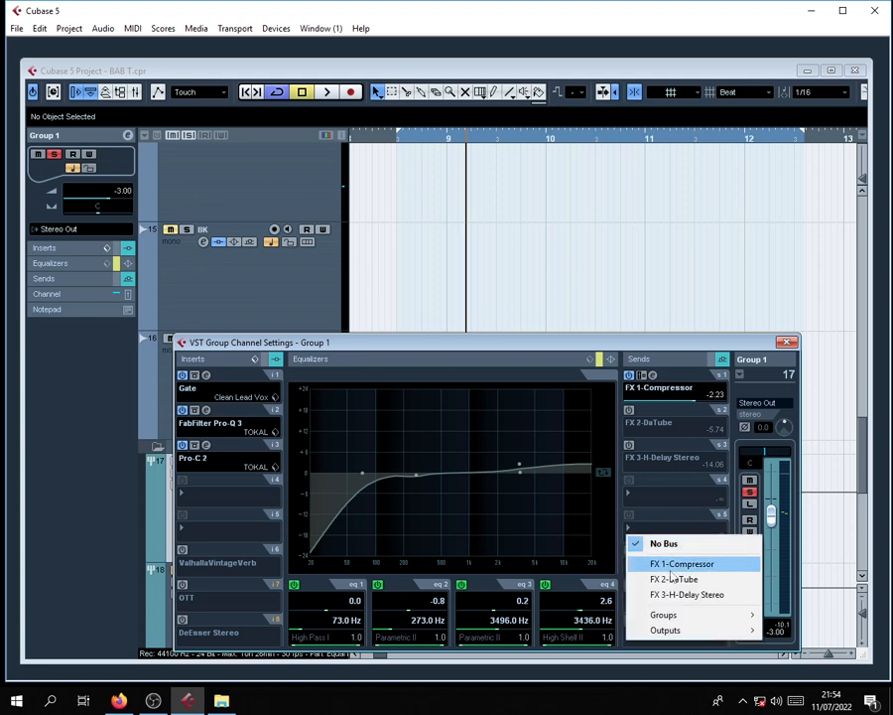
pyautogui.click(657, 347)
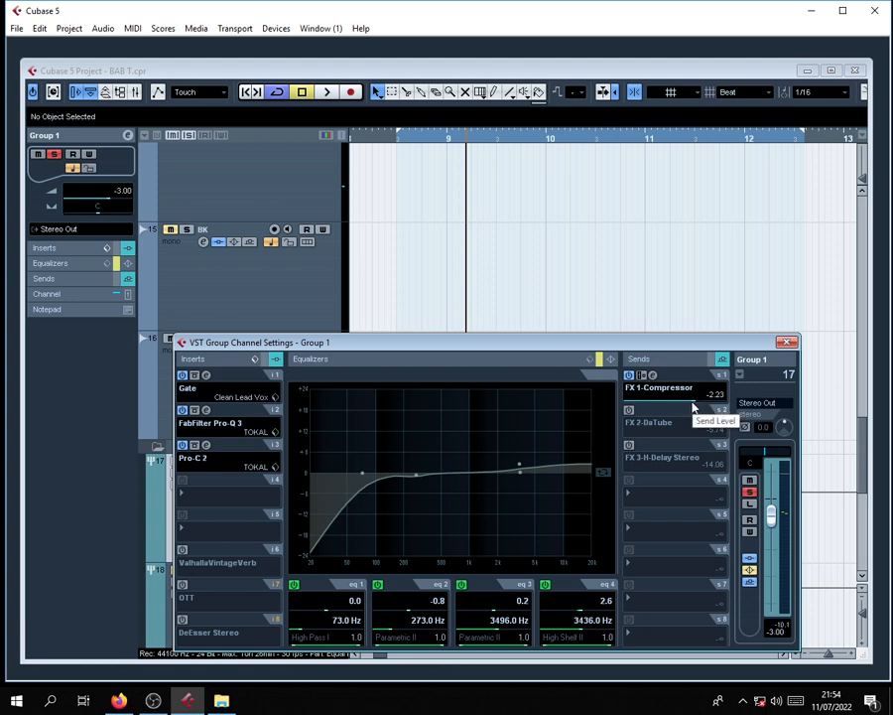
# Audition the loop with Group 1's FX 1-Compressor send on, and replay it with that send switched off to compare.
pyautogui.moveTo(650, 347); pyautogui.dragTo(673, 347)
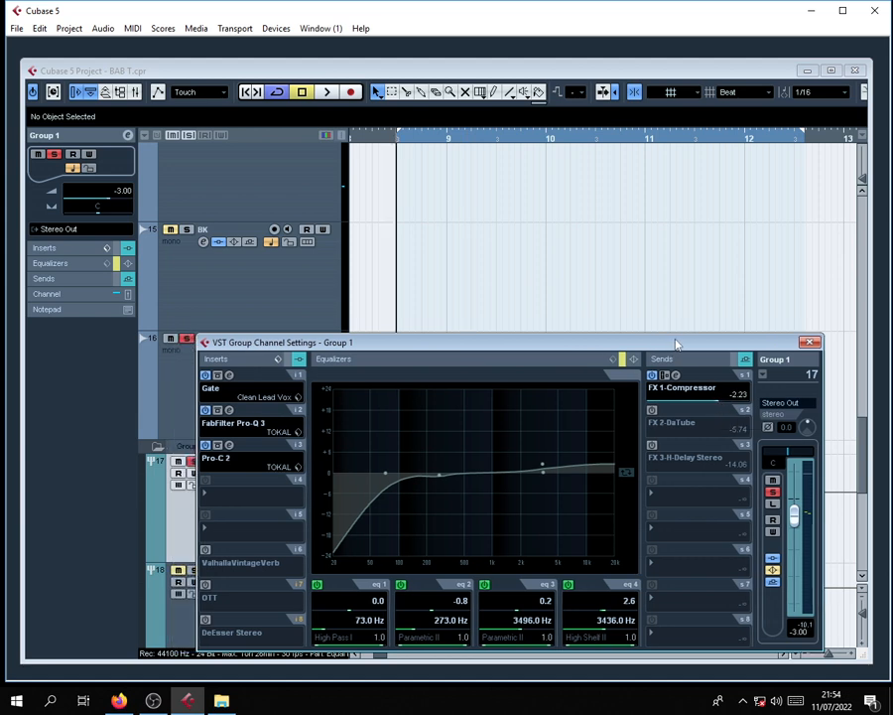
pyautogui.press('space')
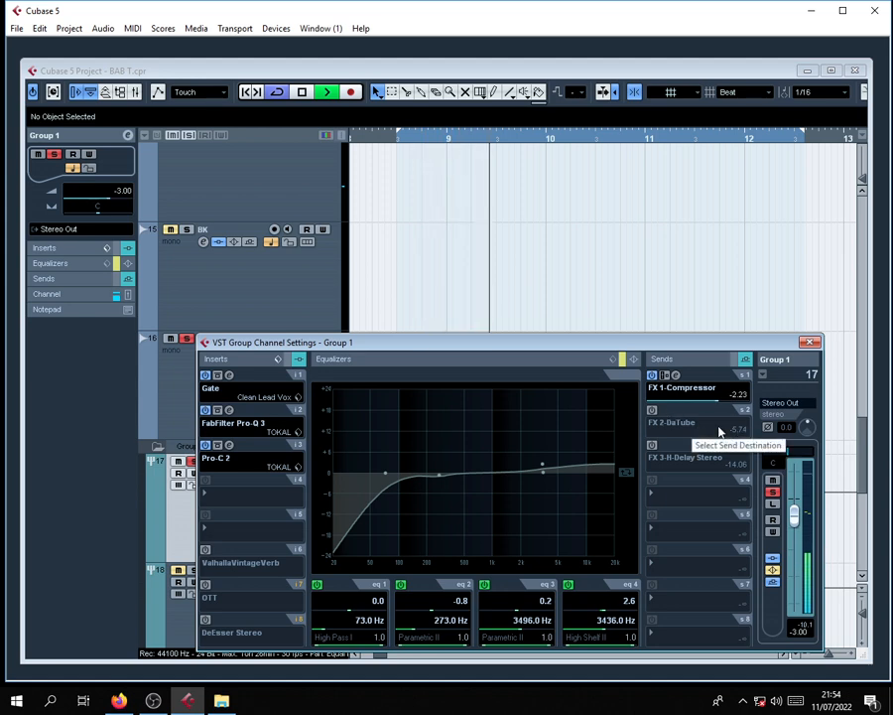
pyautogui.press('space')
pyautogui.click(652, 376)
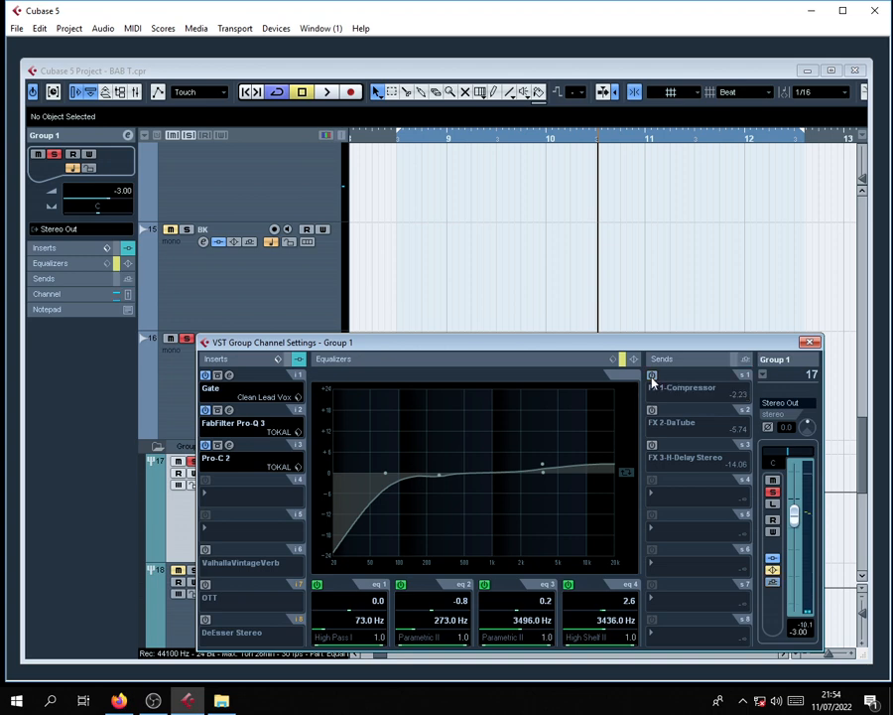
pyautogui.press('space')
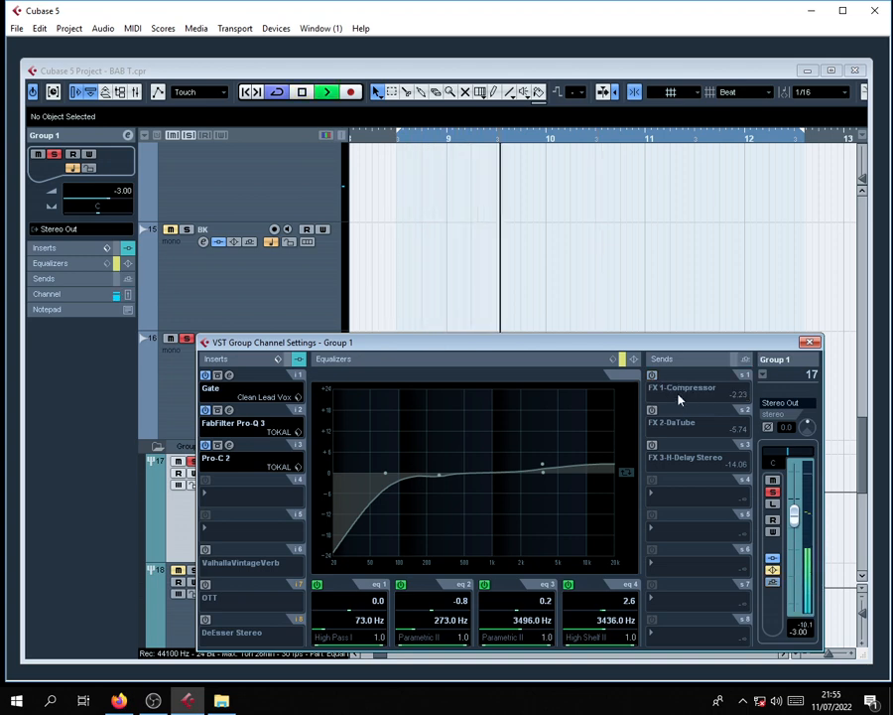
# Stop playback, switch on Group 1's FX 1-Compressor and FX 2-DaTube sends, and close its channel settings.
pyautogui.press('space')
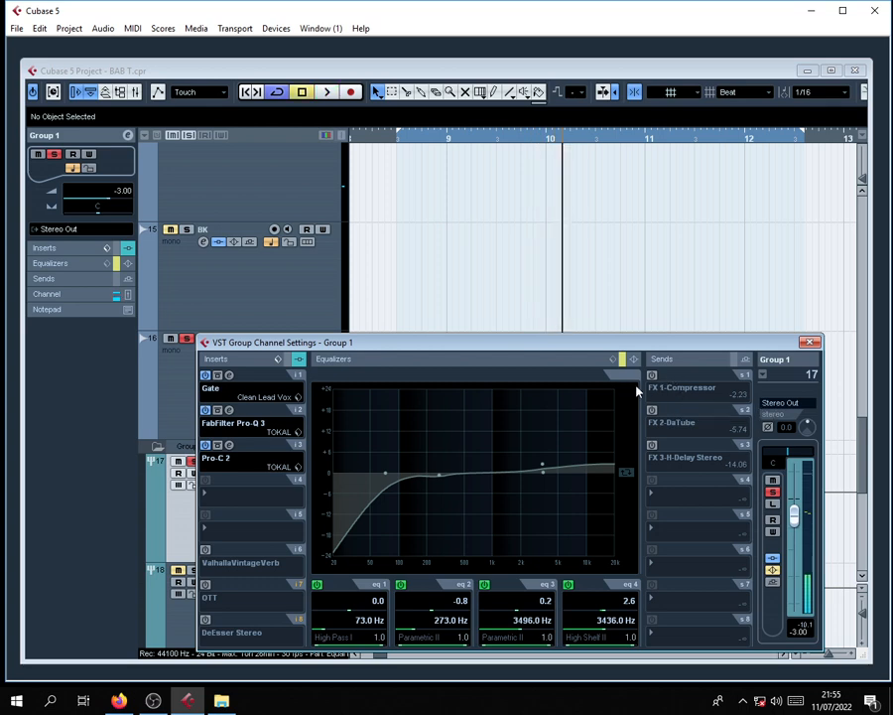
pyautogui.click(652, 376)
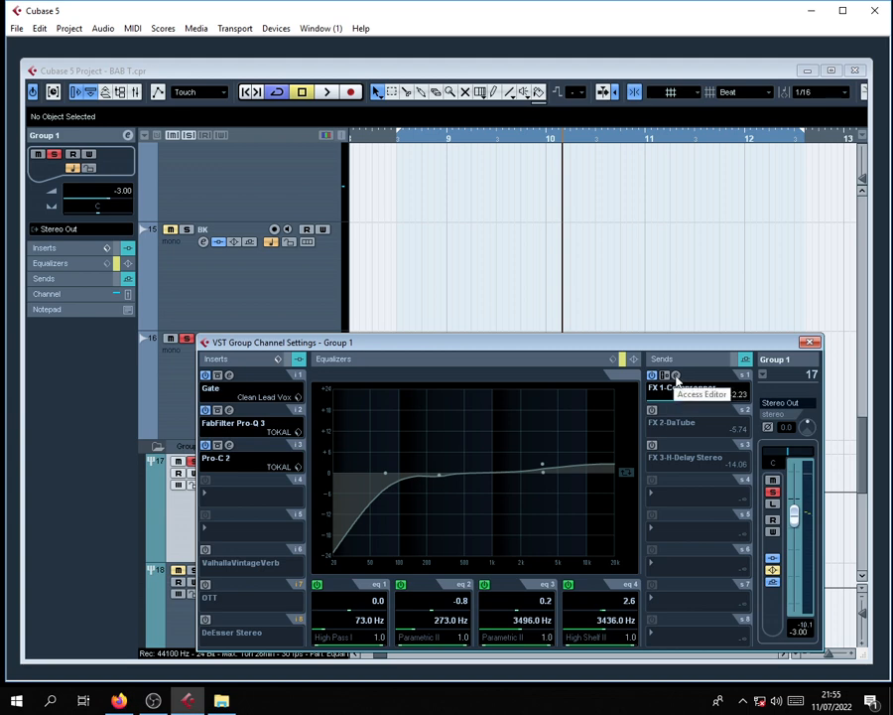
pyautogui.moveTo(543, 348); pyautogui.dragTo(556, 332)
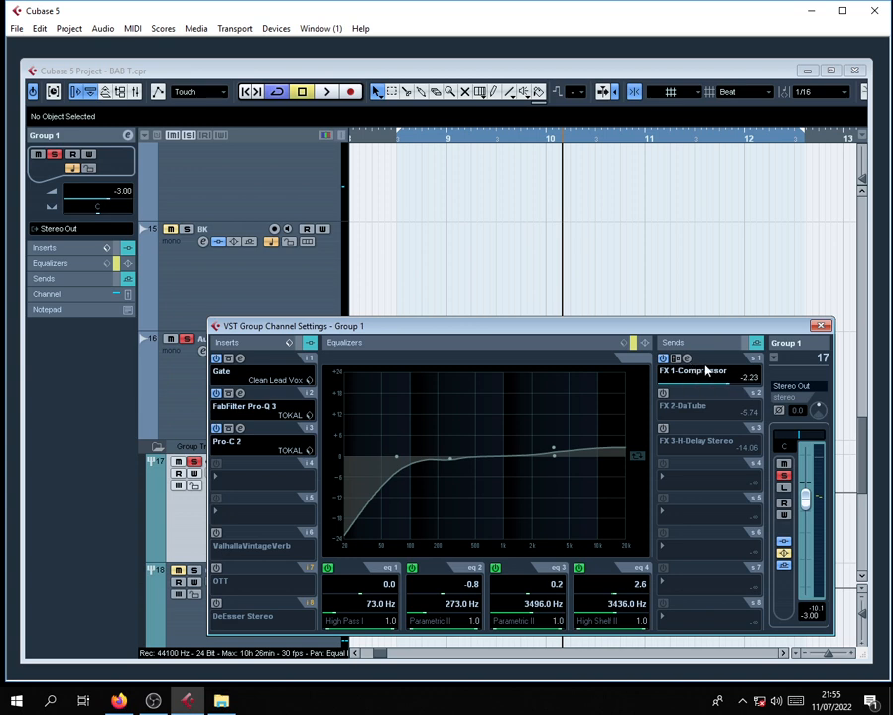
pyautogui.click(663, 393)
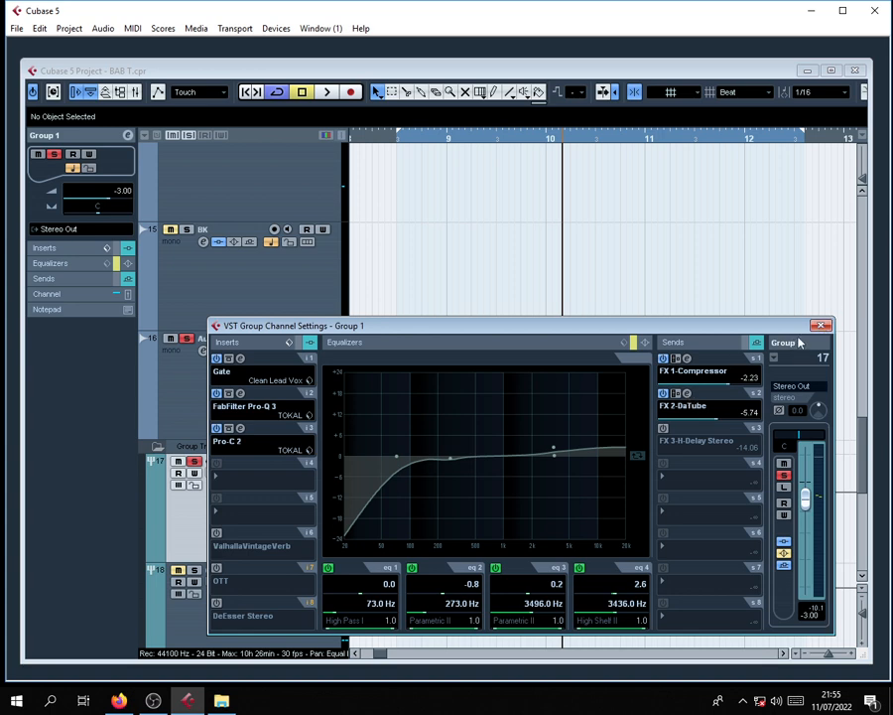
pyautogui.click(821, 326)
# Open the channel settings of FX 2-DaTube, view its DaTube insert editor, and close both windows.
pyautogui.scroll(-4, 363, 552)
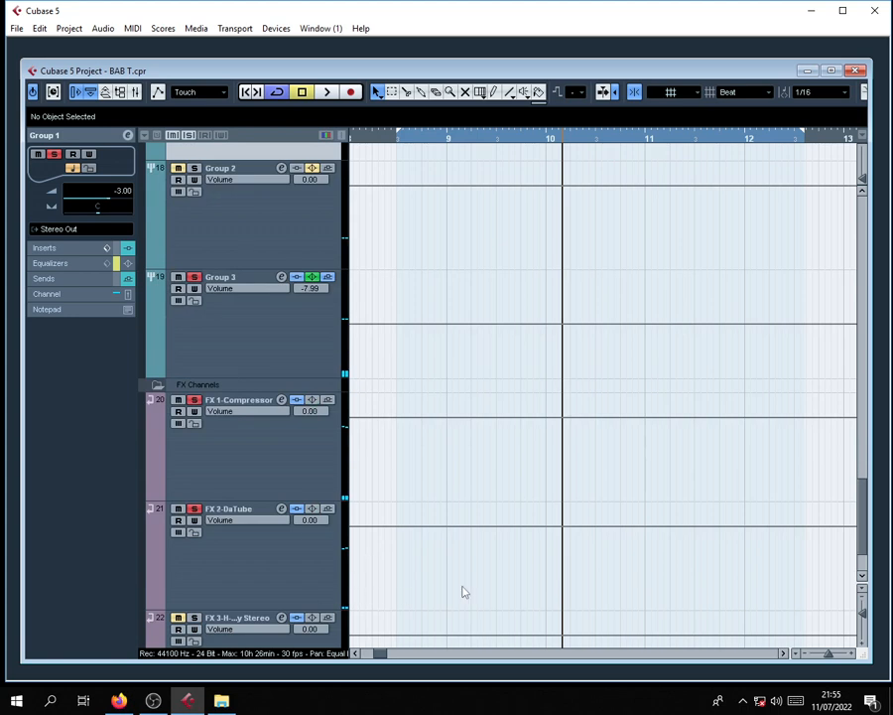
pyautogui.scroll(2, 462, 590)
pyautogui.click(295, 552)
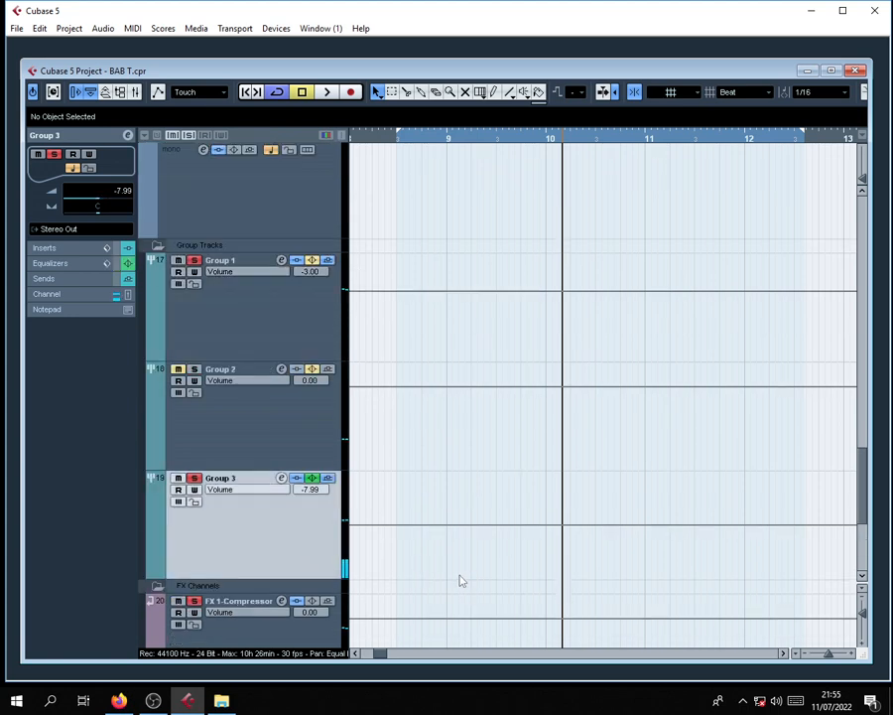
pyautogui.scroll(-1, 448, 585)
pyautogui.scroll(-2, 295, 211)
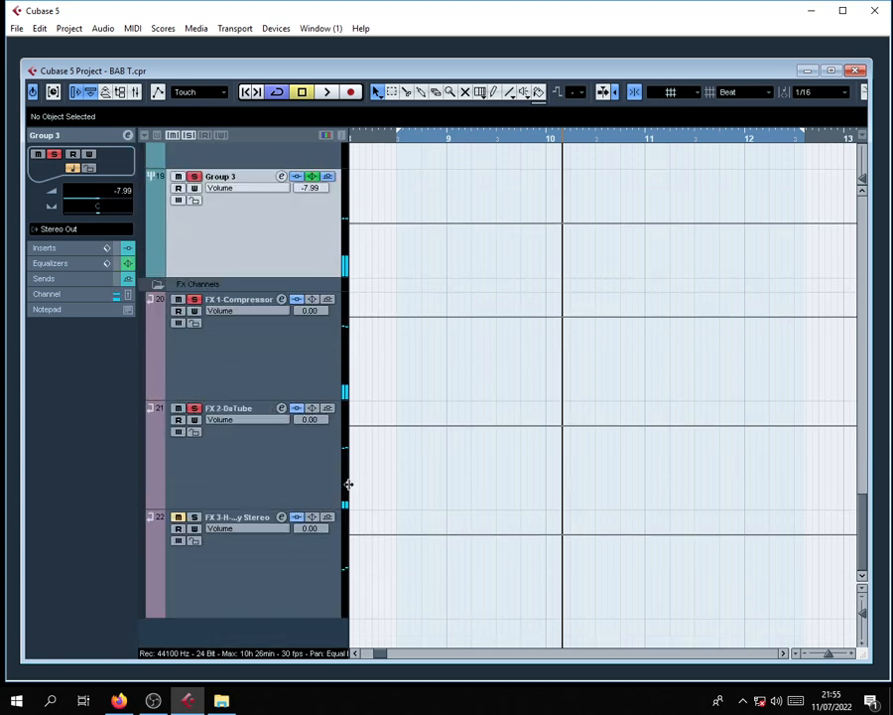
pyautogui.click(226, 593)
pyautogui.click(248, 462)
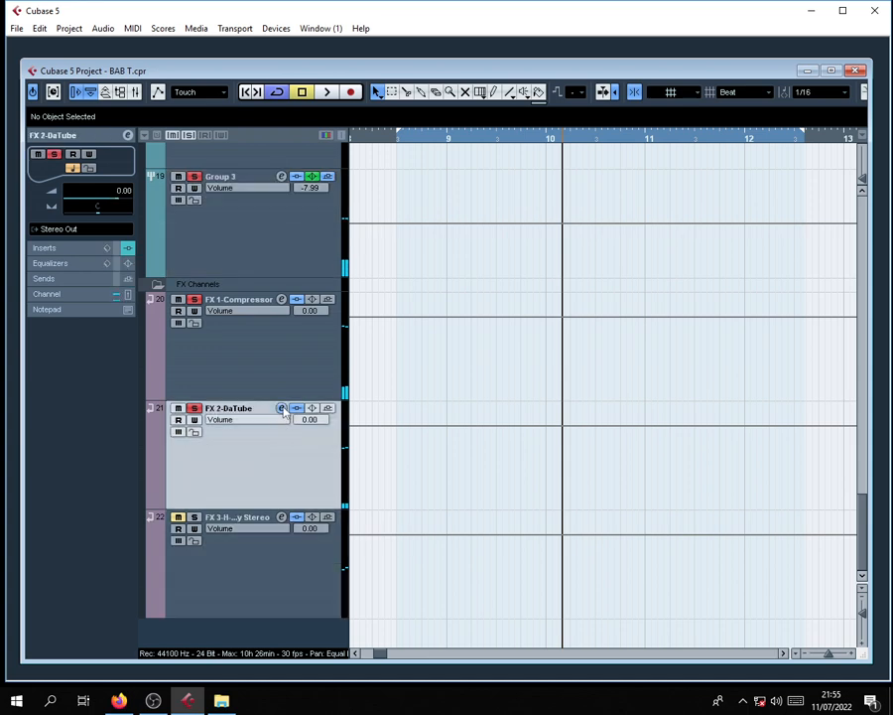
pyautogui.click(281, 407)
pyautogui.click(278, 377)
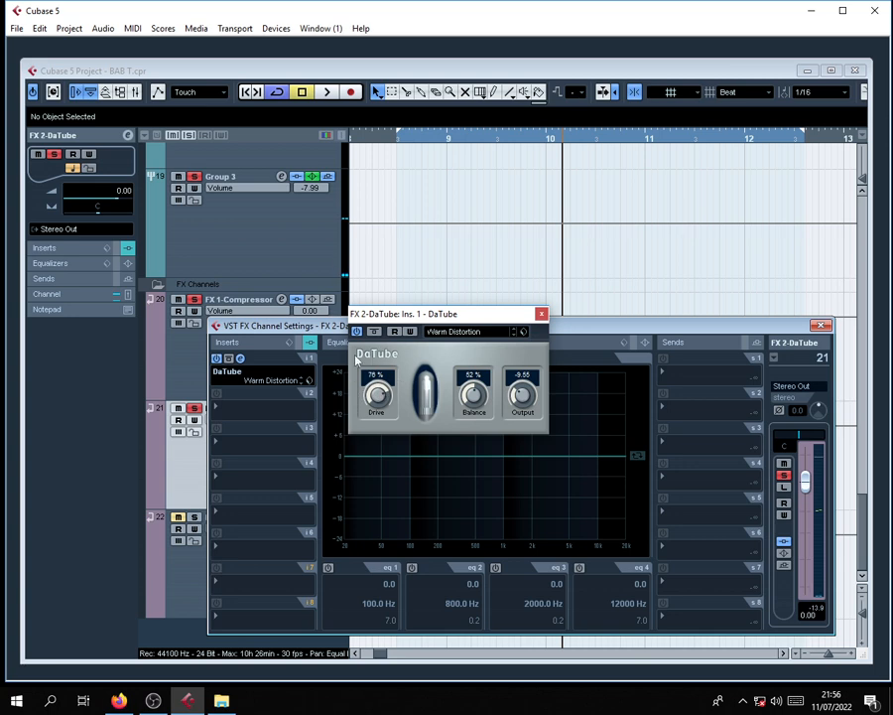
pyautogui.click(541, 313)
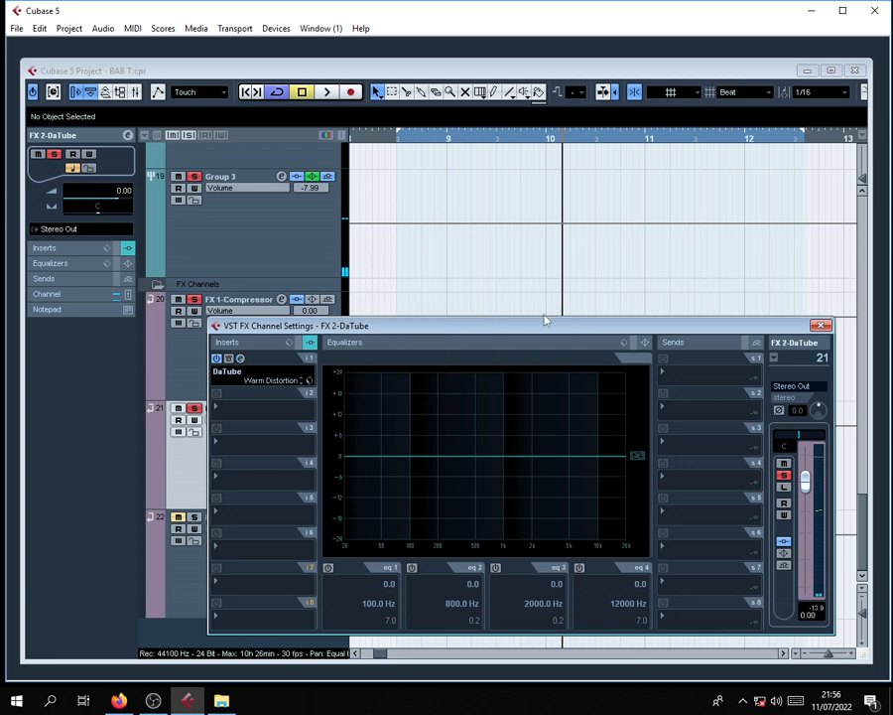
pyautogui.click(821, 325)
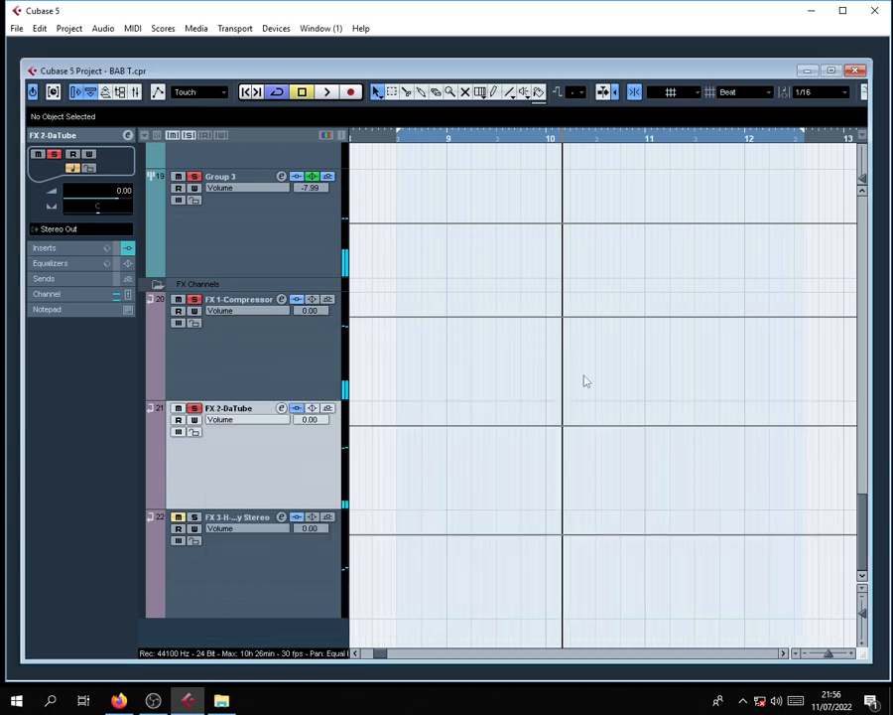
# Reopen the Group 1 channel settings and audition the loop from its start with the FX 2-DaTube send switched off.
pyautogui.scroll(5, 229, 313)
pyautogui.click(234, 413)
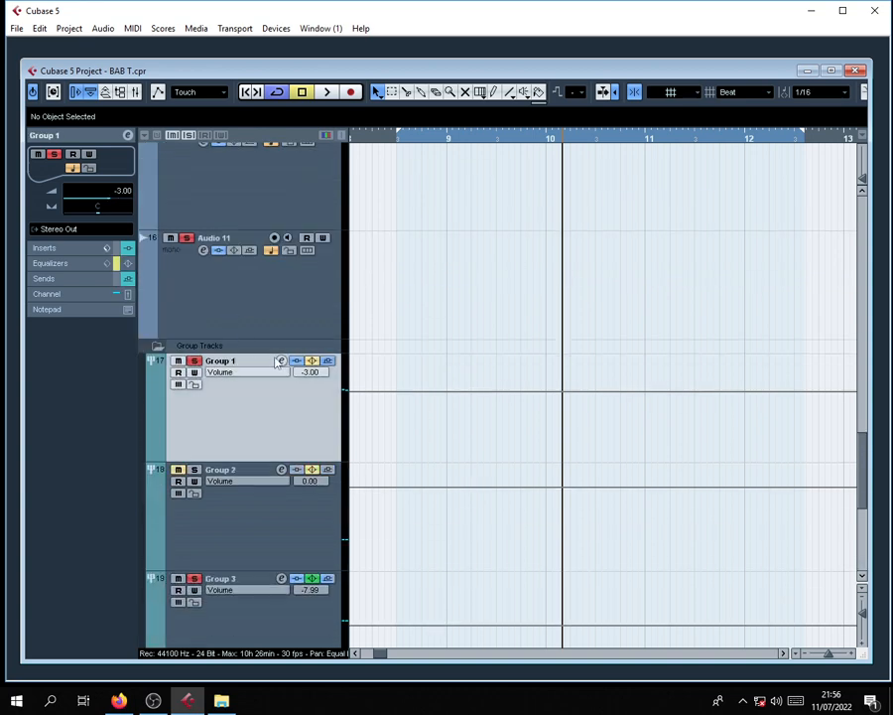
pyautogui.click(281, 360)
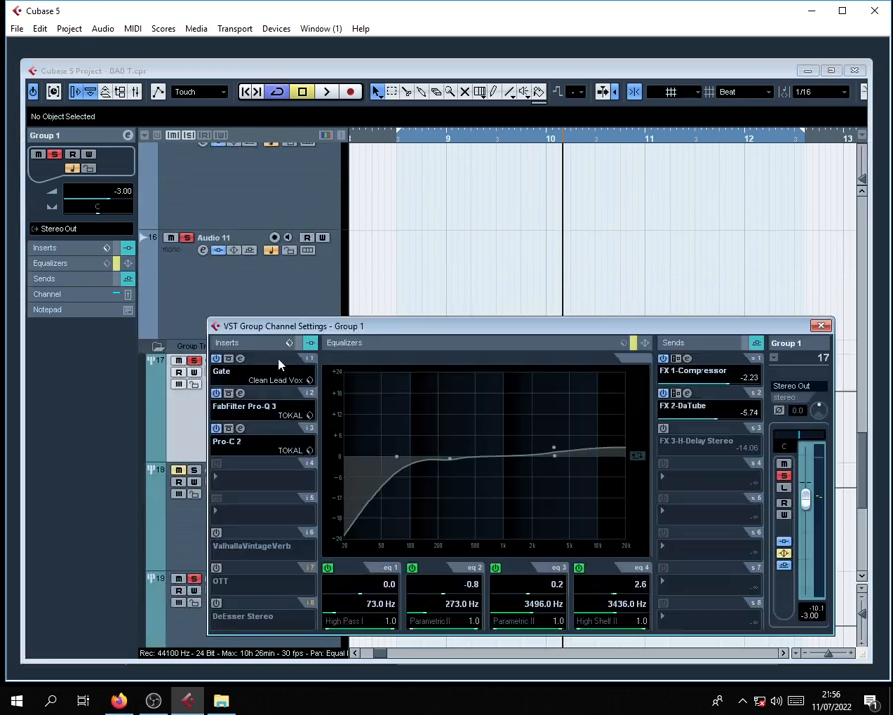
pyautogui.click(664, 394)
pyautogui.press('KP_1')
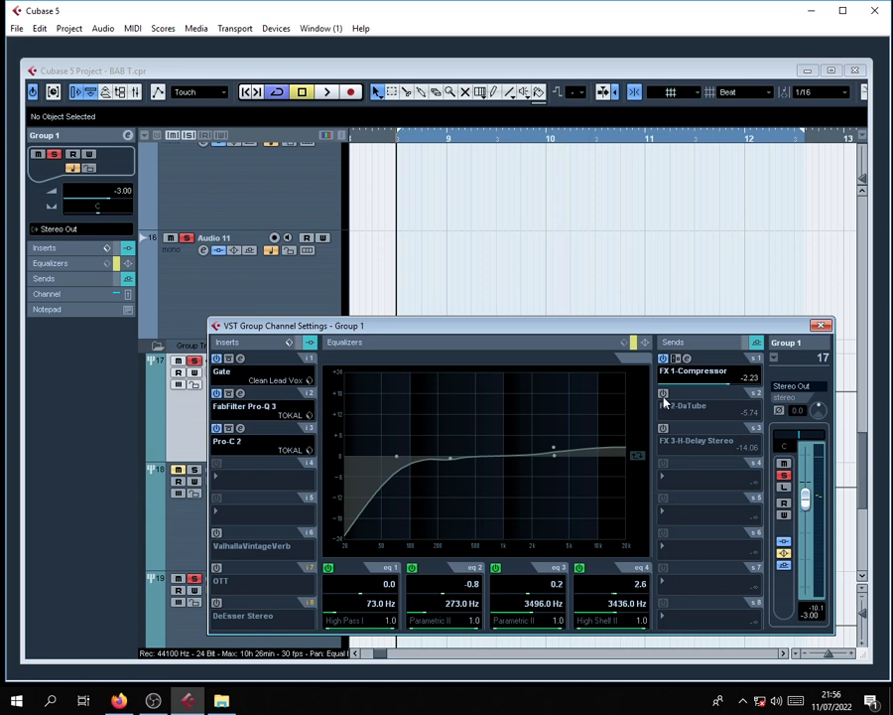
pyautogui.press('space')
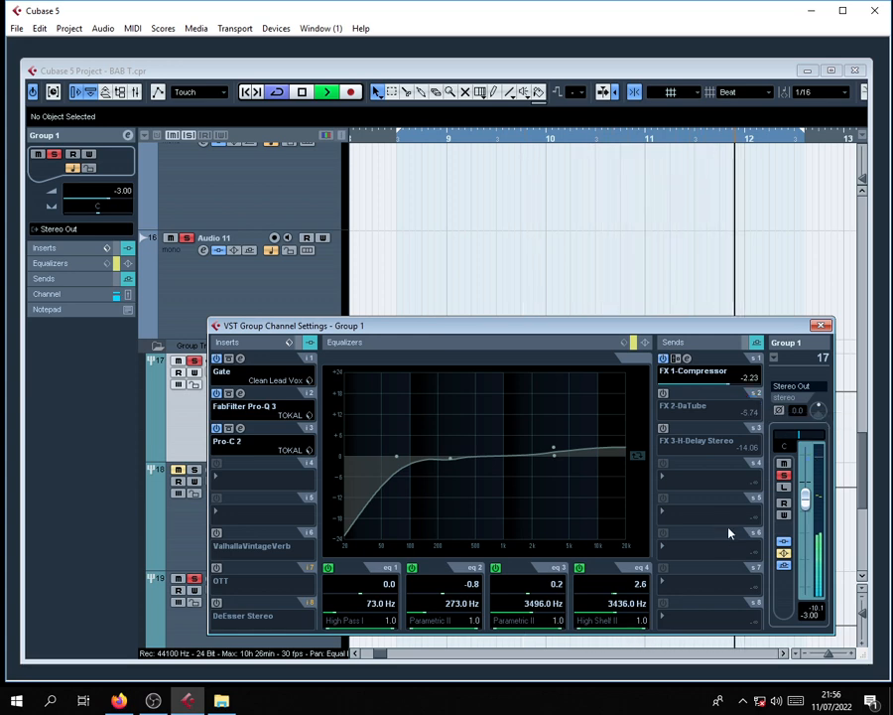
pyautogui.press('KP_1')
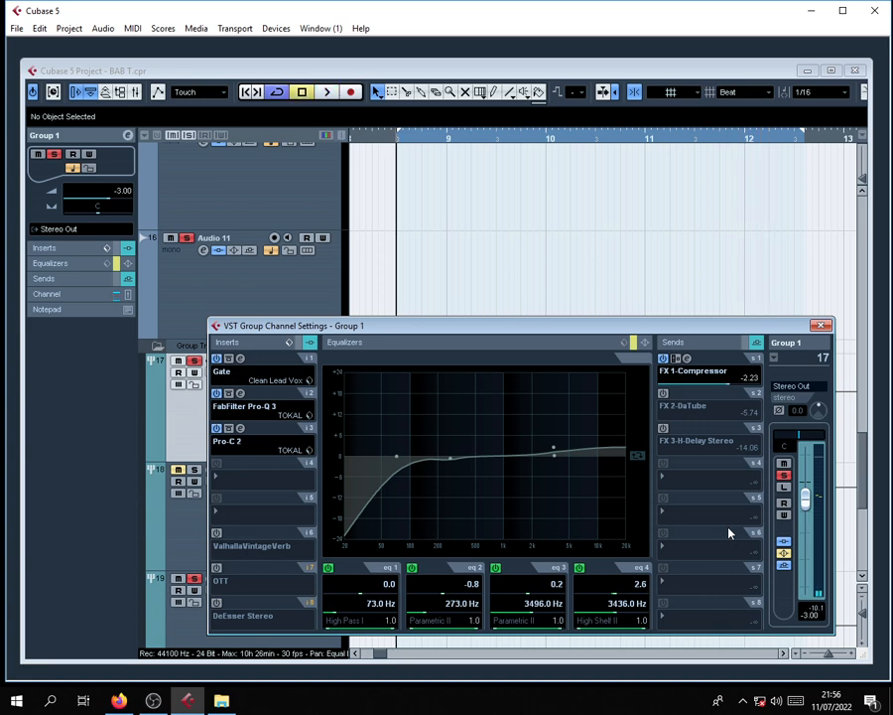
# Switch on Group 1's FX 2-DaTube send, set its level to -6.23, and audition the result.
pyautogui.click(663, 394)
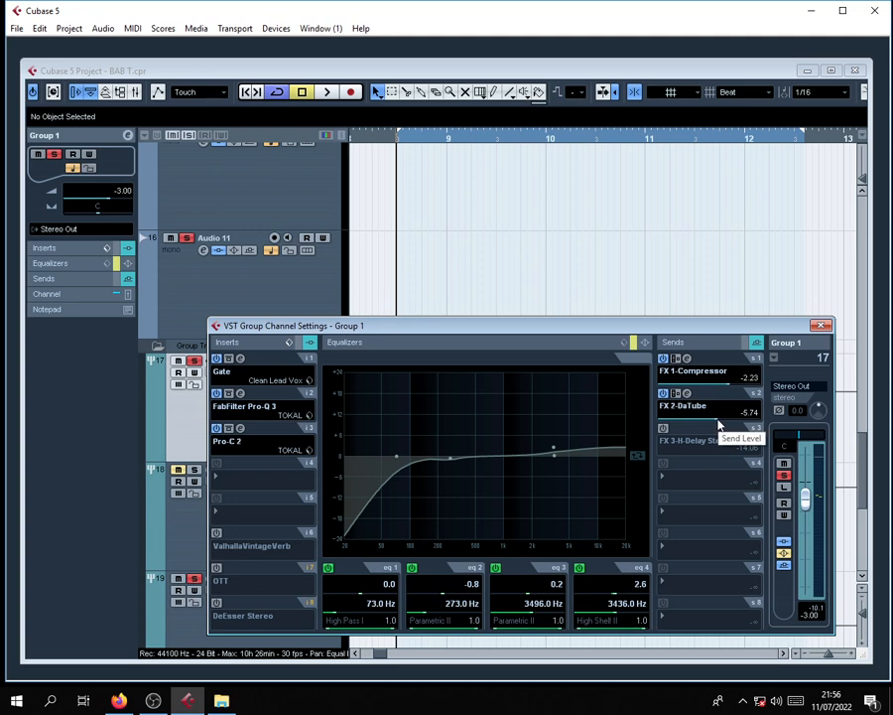
pyautogui.moveTo(719, 424); pyautogui.dragTo(663, 424)
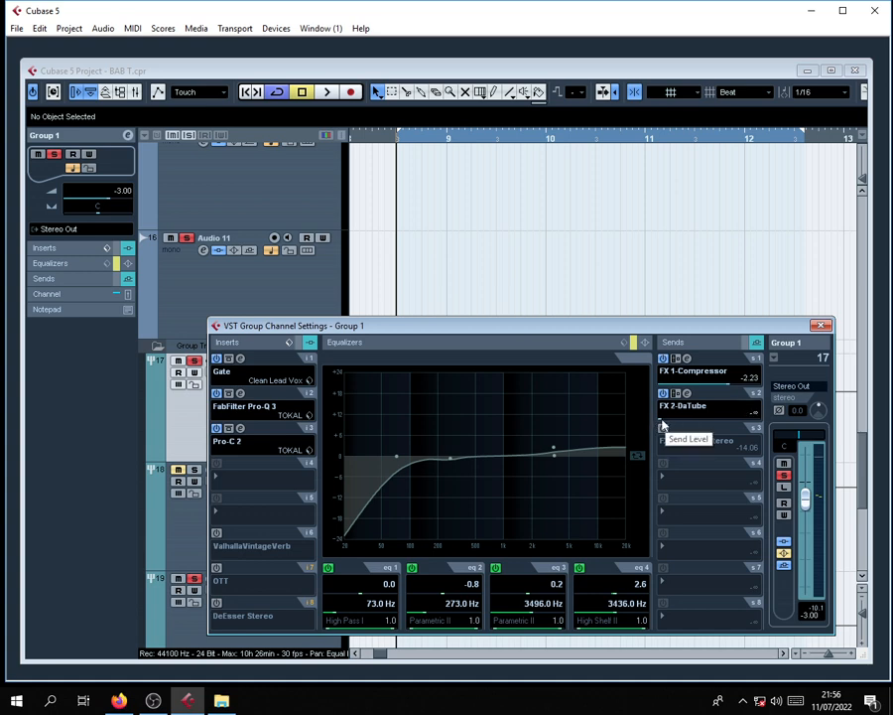
pyautogui.moveTo(663, 425); pyautogui.dragTo(719, 425)
pyautogui.press('space')
pyautogui.press('space')
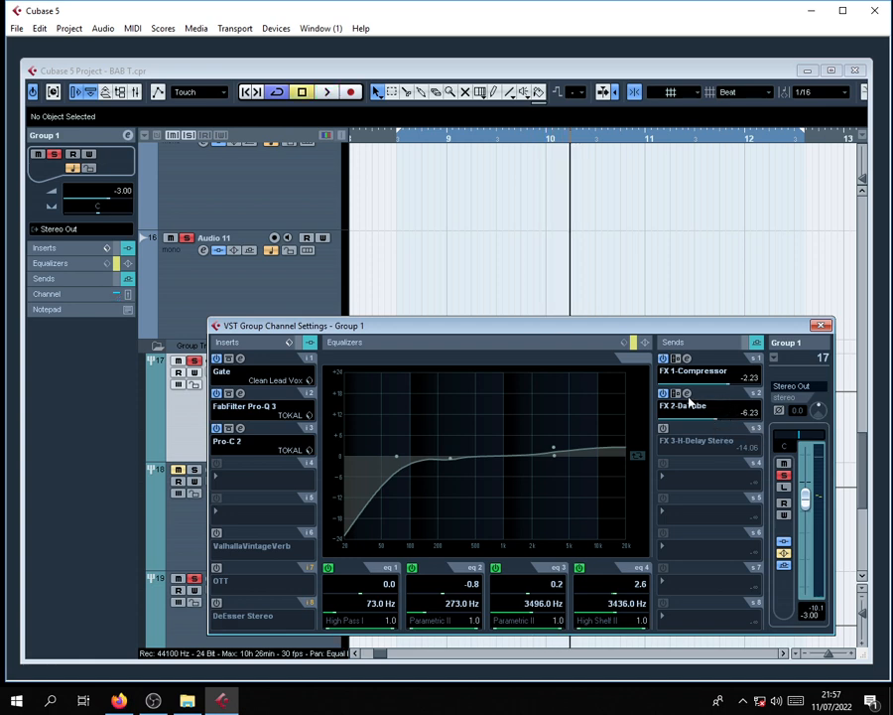
# Replay the loop from its start while toggling the FX 2-DaTube send off and on to compare, and return to the loop start.
pyautogui.press('KP_1')
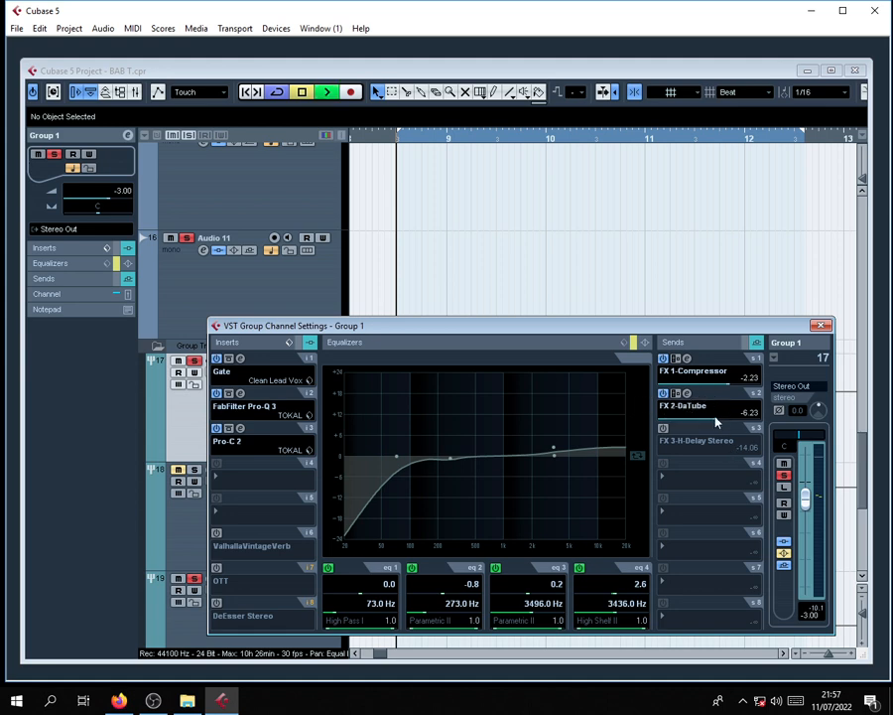
pyautogui.press('space')
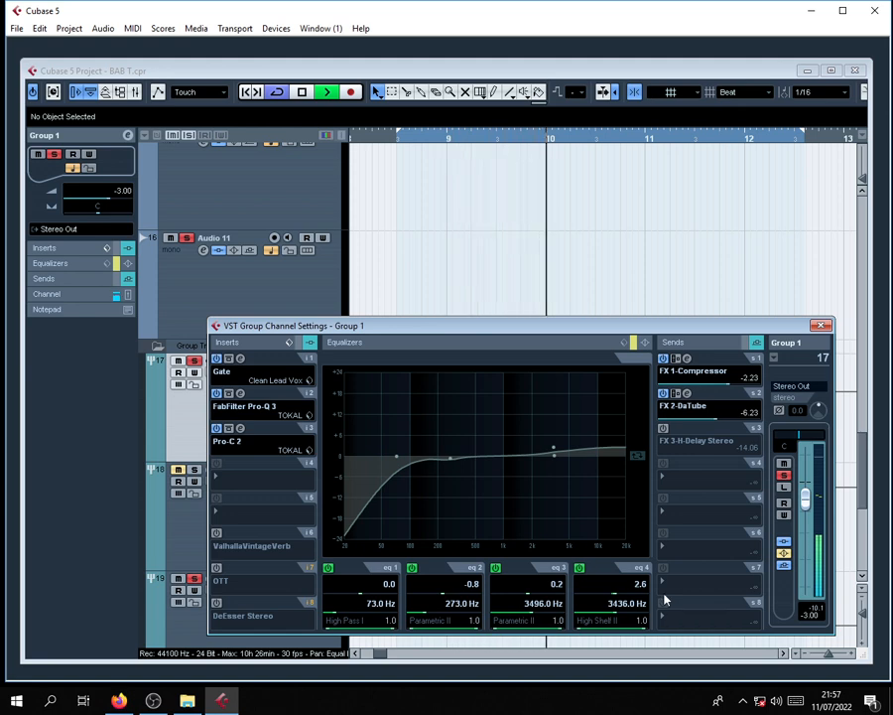
pyautogui.click(662, 395)
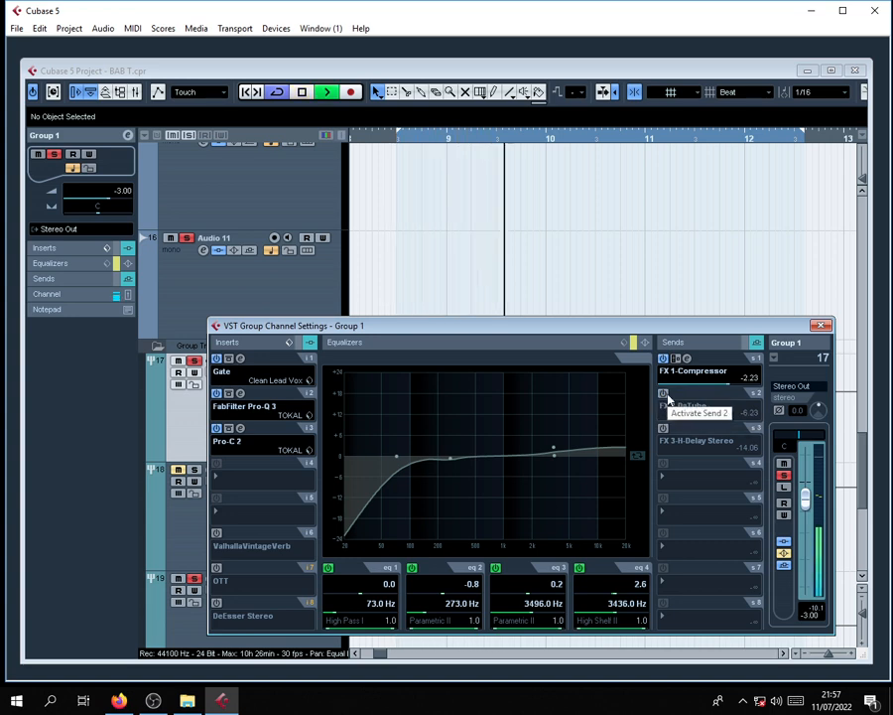
pyautogui.click(664, 395)
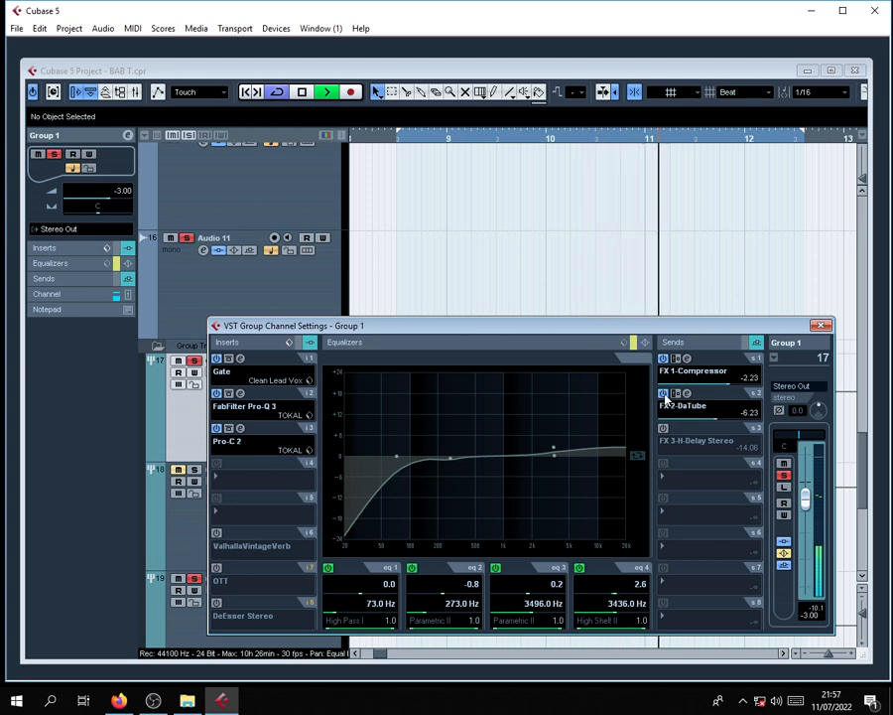
pyautogui.press('space')
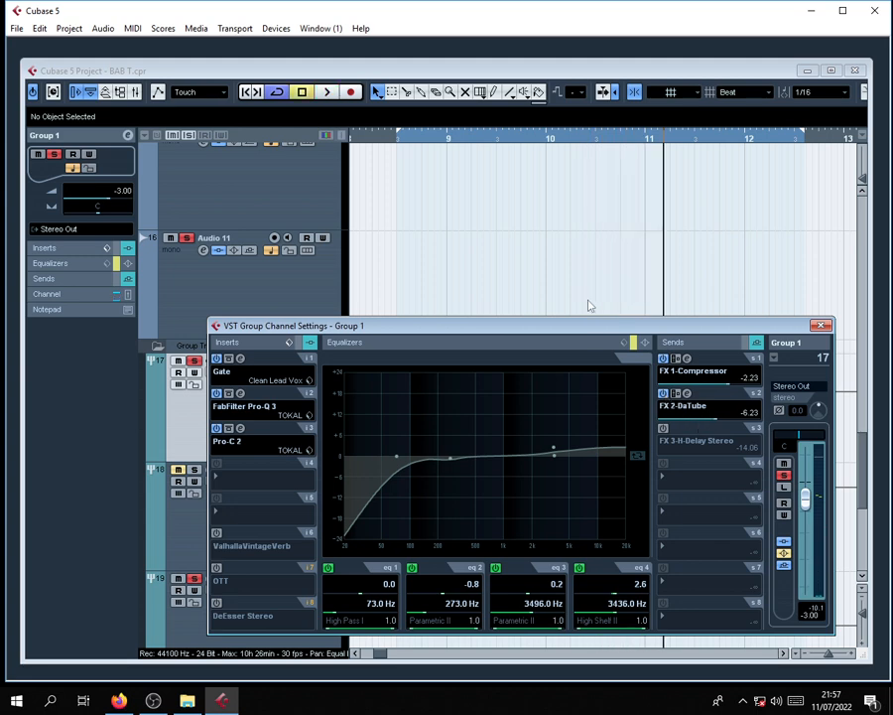
pyautogui.press('KP_1')
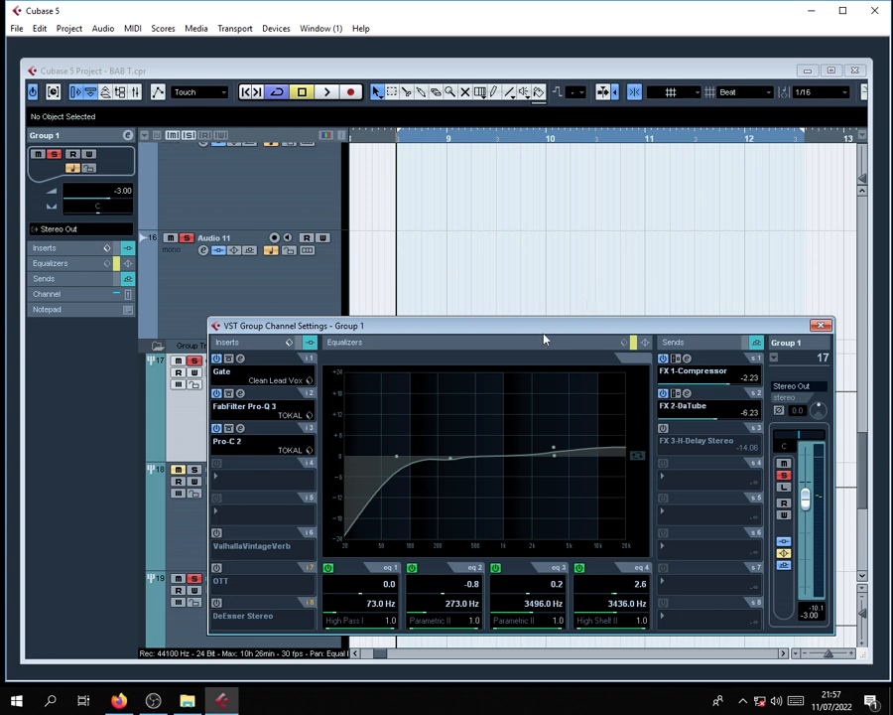
# Close the Group 1 channel settings and solo the FX 3-H-Delay Stereo channel.
pyautogui.moveTo(548, 327)
pyautogui.mouseDown()
pyautogui.moveTo(528, 296)
pyautogui.moveTo(547, 326)
pyautogui.mouseUp()
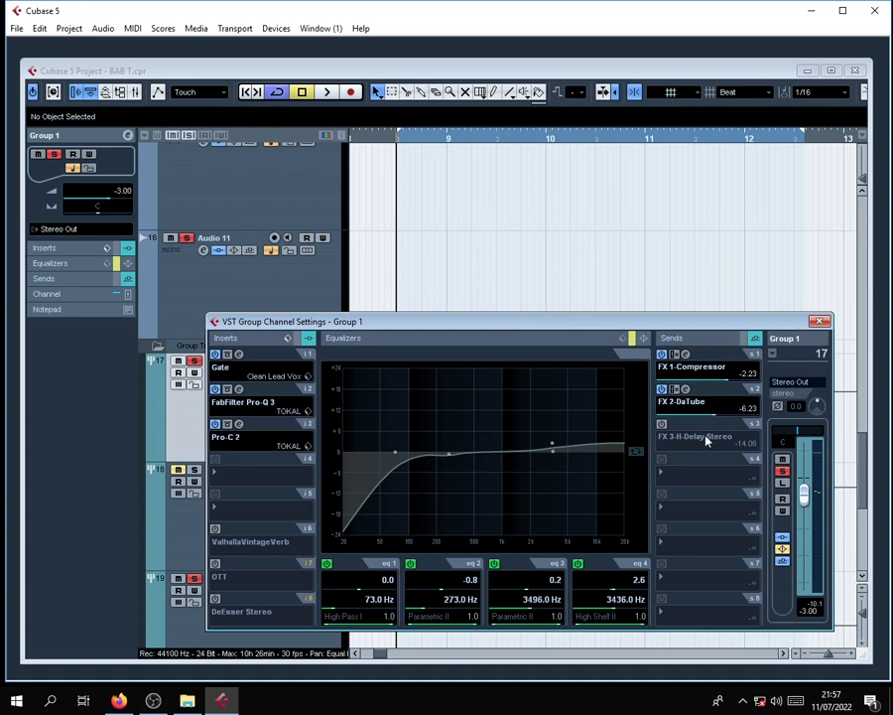
pyautogui.moveTo(516, 331); pyautogui.dragTo(501, 302)
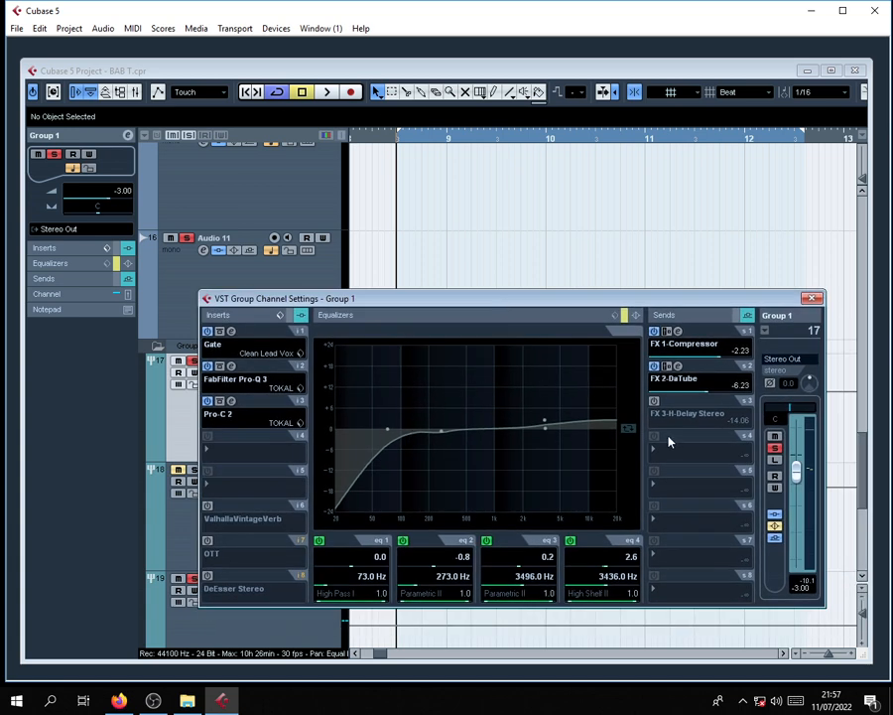
pyautogui.moveTo(502, 301); pyautogui.dragTo(438, 297)
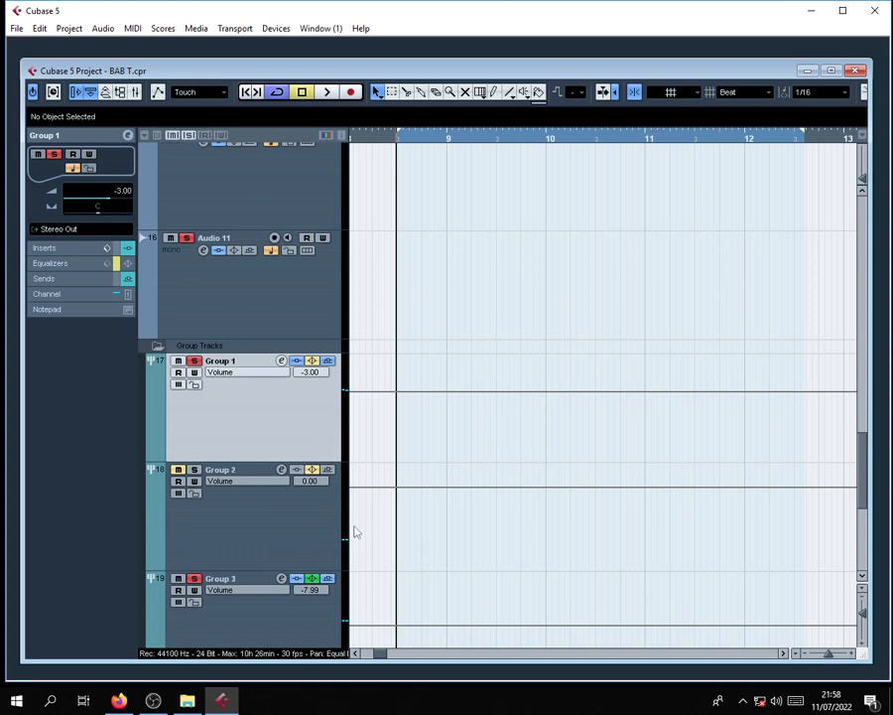
pyautogui.scroll(-3, 354, 526)
pyautogui.scroll(-1, 376, 555)
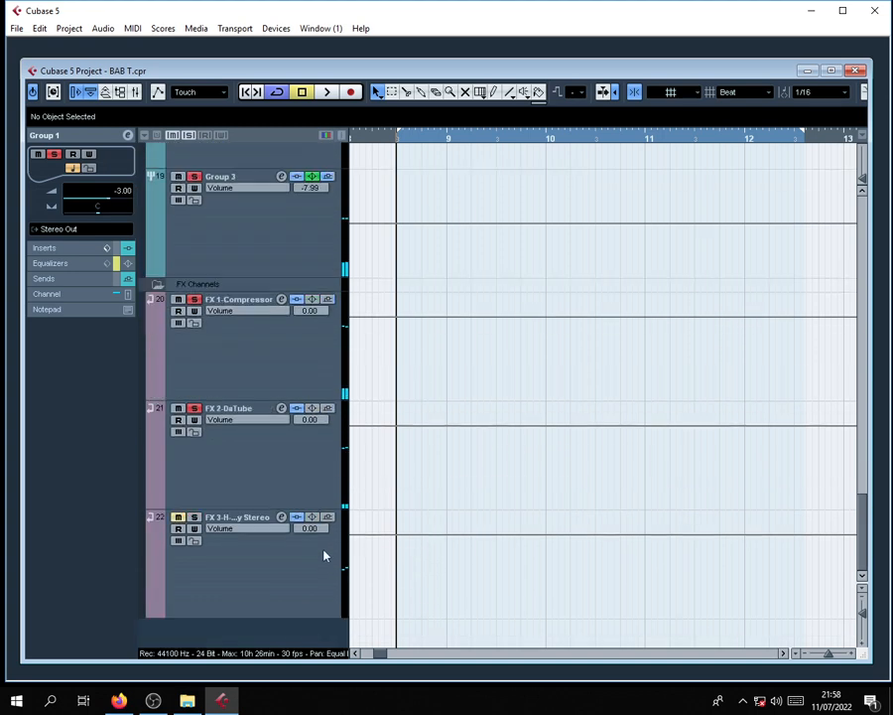
pyautogui.click(243, 567)
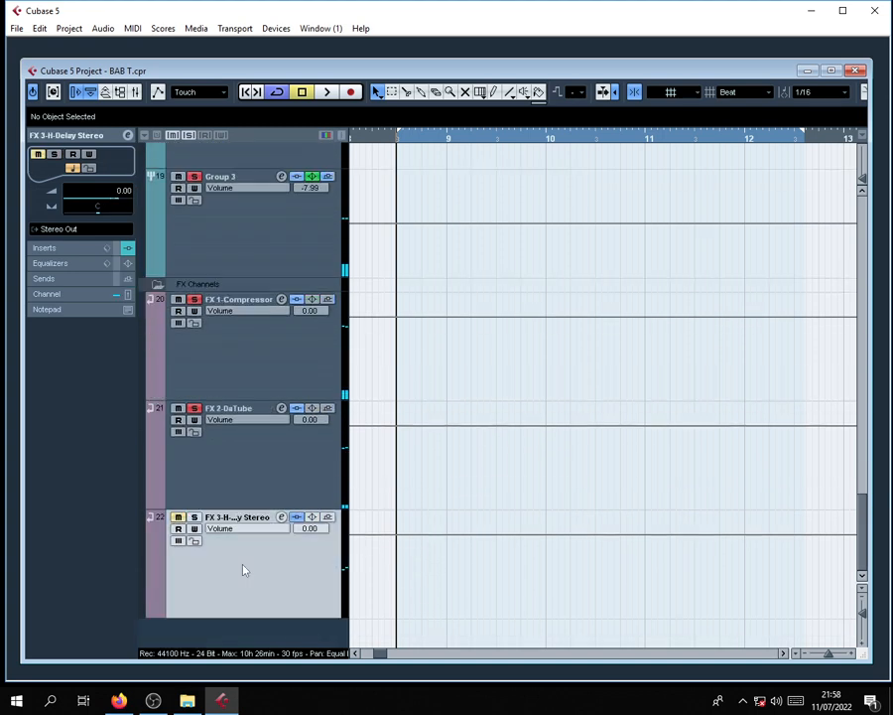
pyautogui.click(195, 517)
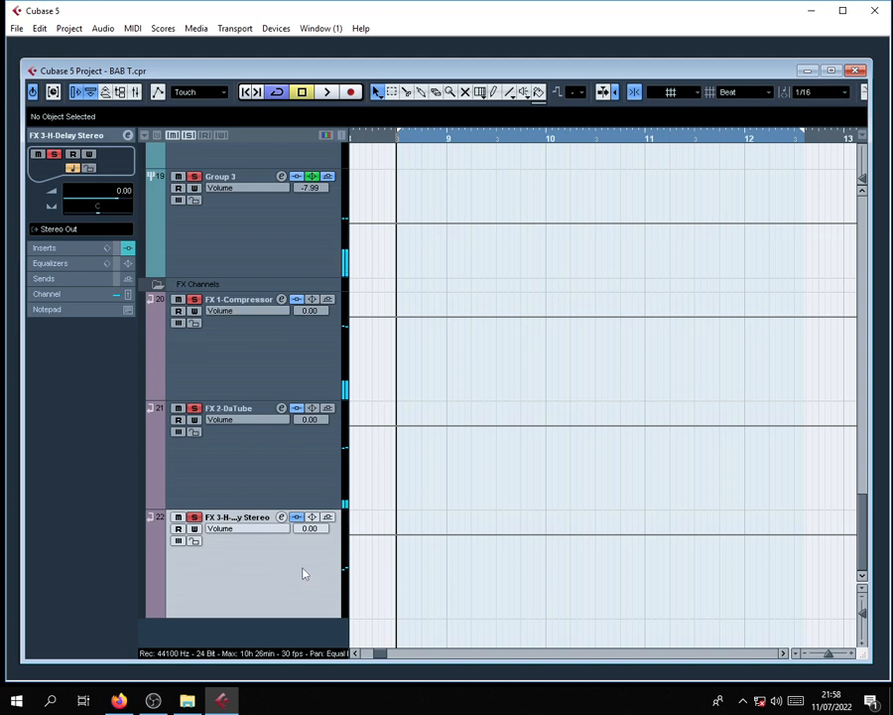
pyautogui.click(281, 517)
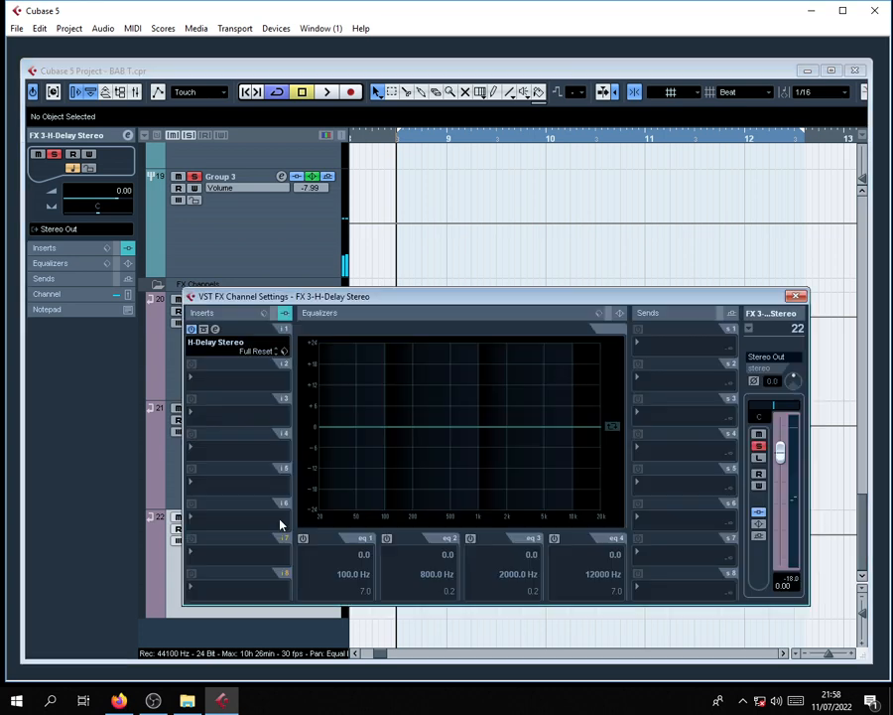
pyautogui.click(217, 330)
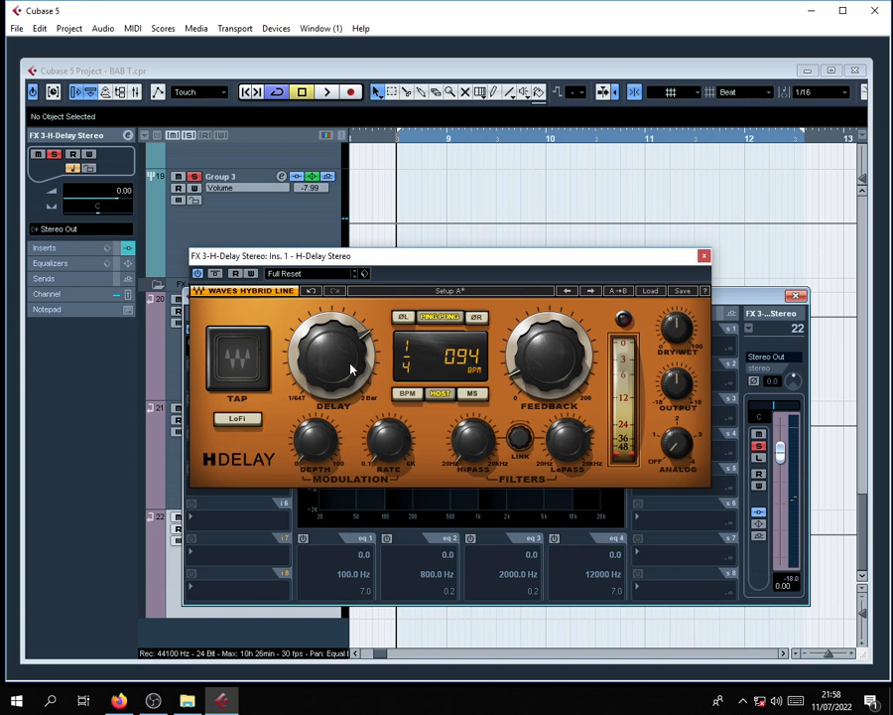
pyautogui.click(679, 445)
pyautogui.press('space')
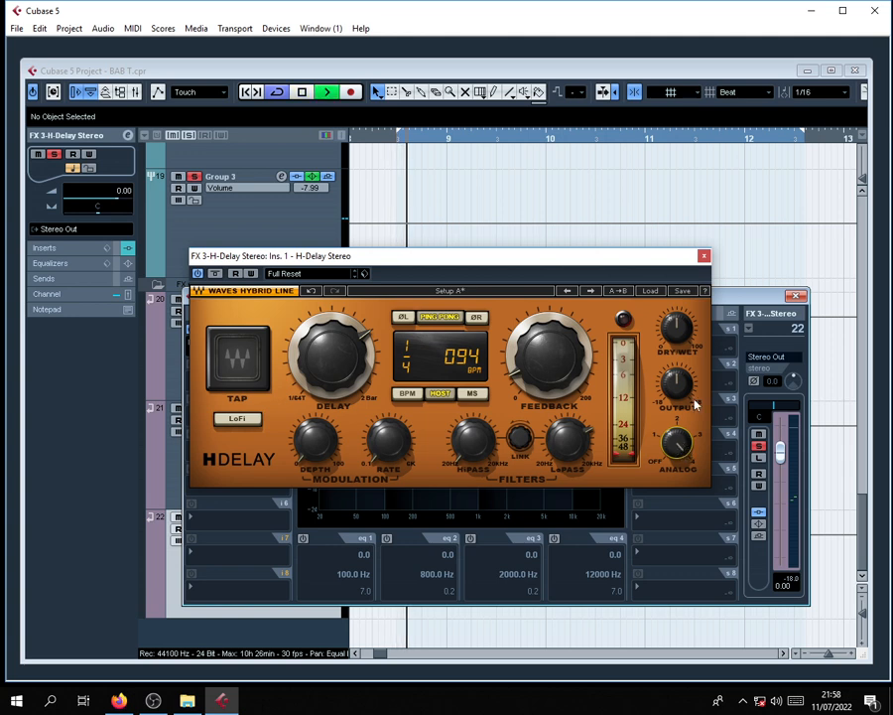
pyautogui.press('space')
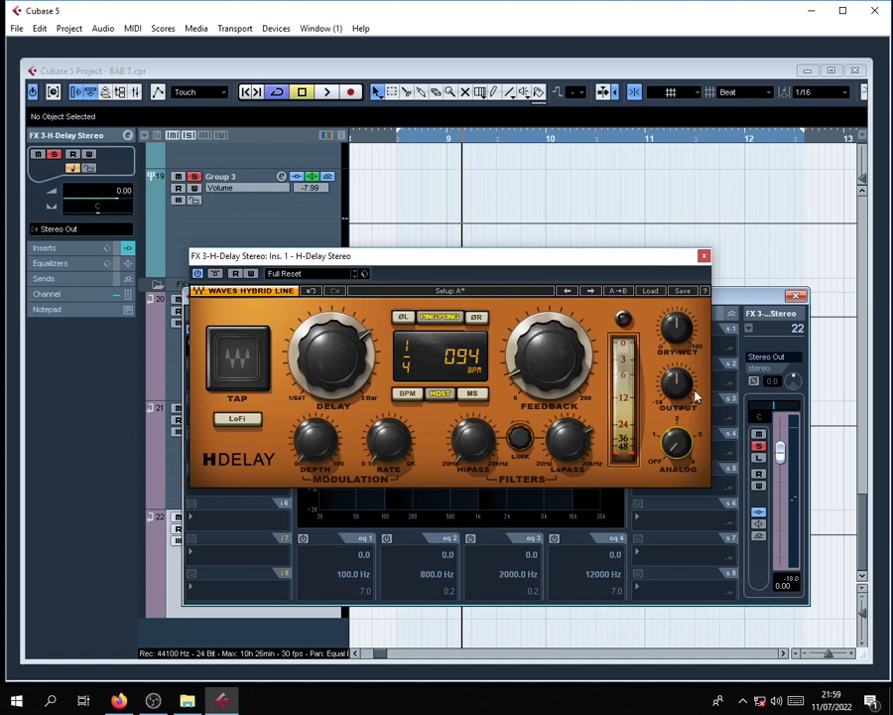
# Close the H-Delay insert editor and the FX 3-H-Delay Stereo channel settings.
pyautogui.moveTo(686, 378)
pyautogui.click(704, 257)
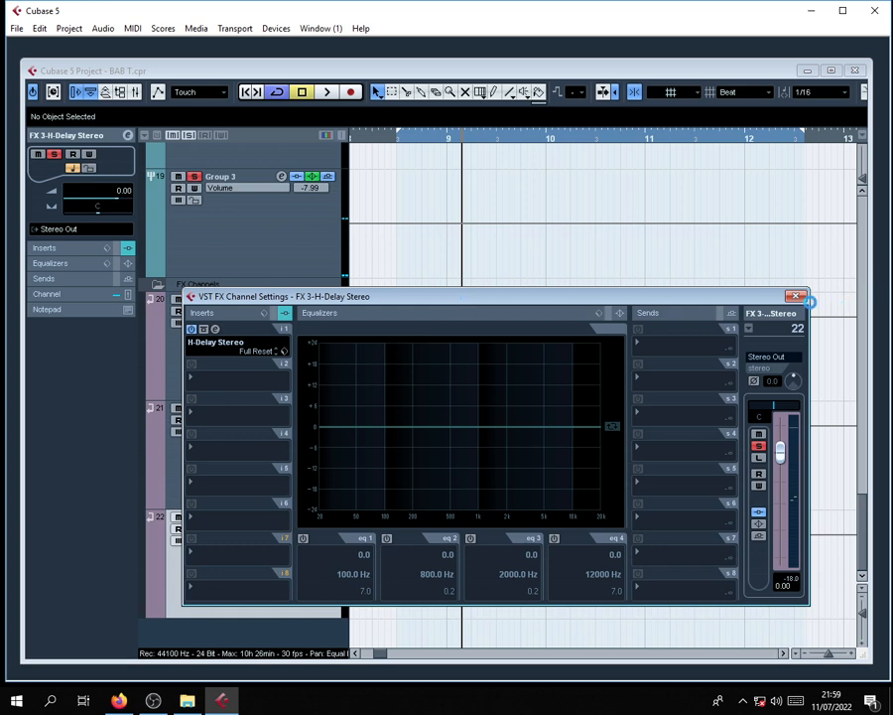
pyautogui.click(796, 296)
pyautogui.scroll(3, 283, 349)
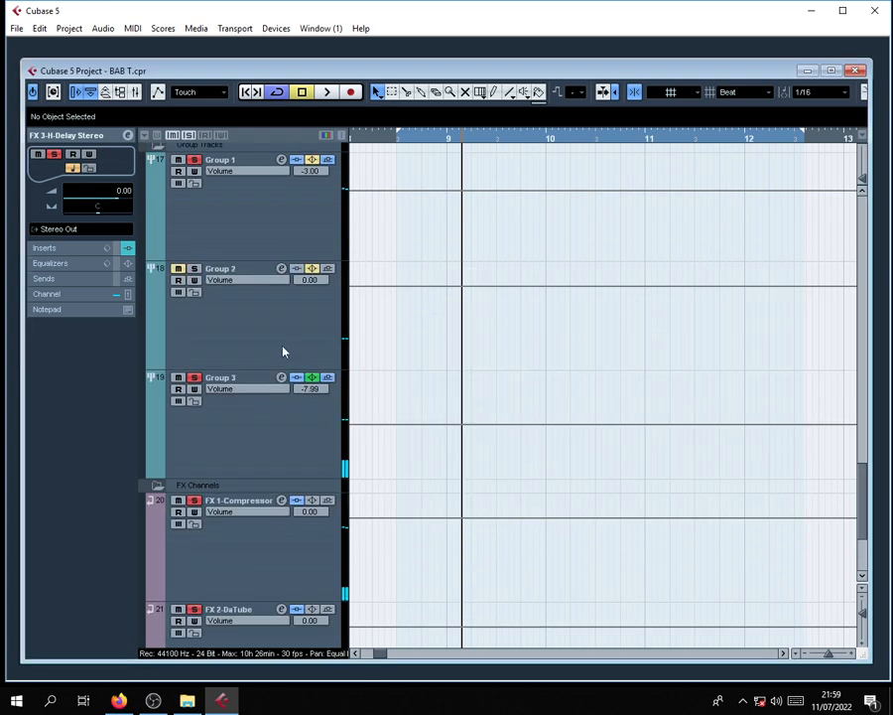
pyautogui.click(263, 411)
pyautogui.click(281, 378)
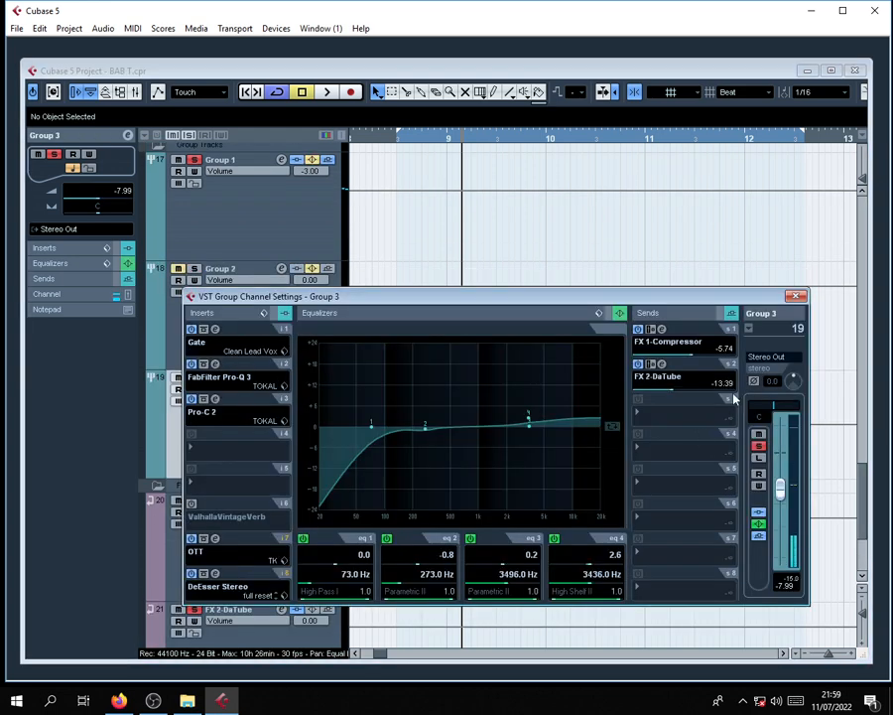
pyautogui.click(795, 297)
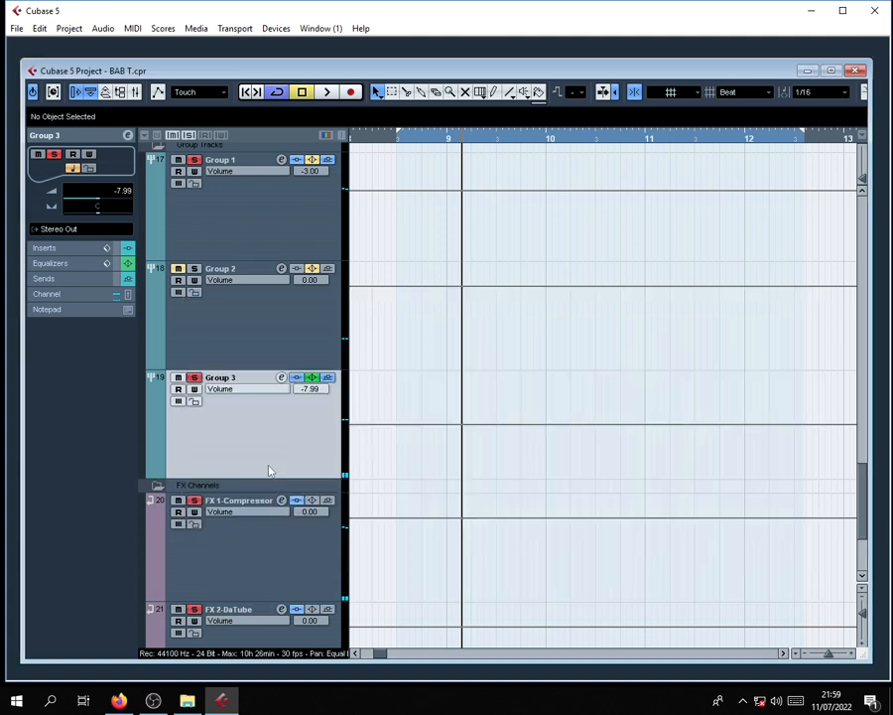
# Display Group 1's channel settings and audition the loop with the FX 3-H-Delay Stereo send switched off.
pyautogui.click(257, 338)
pyautogui.scroll(3, 257, 338)
pyautogui.click(286, 298)
pyautogui.click(281, 260)
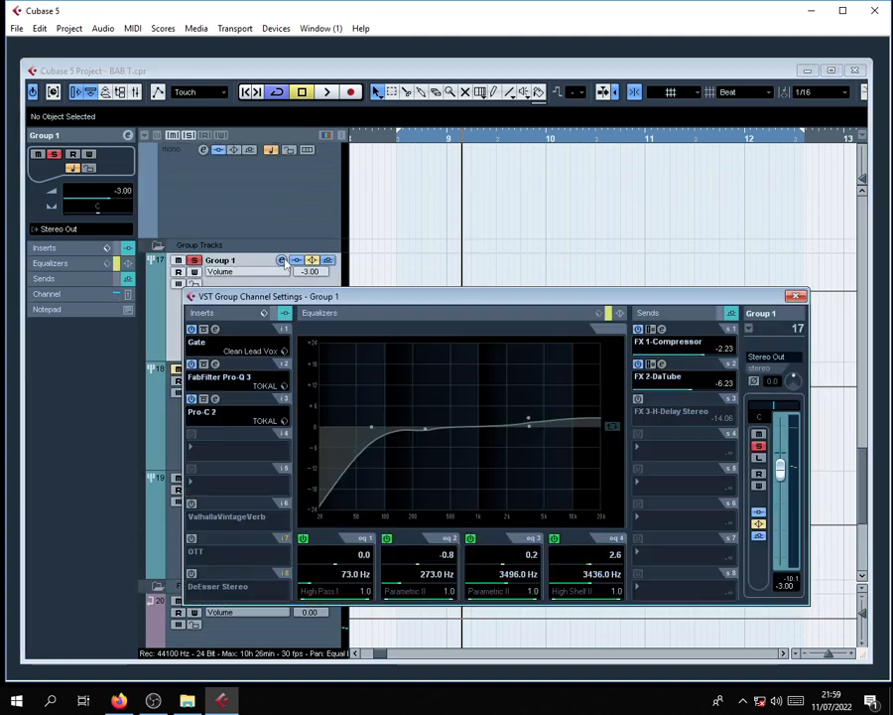
pyautogui.click(638, 399)
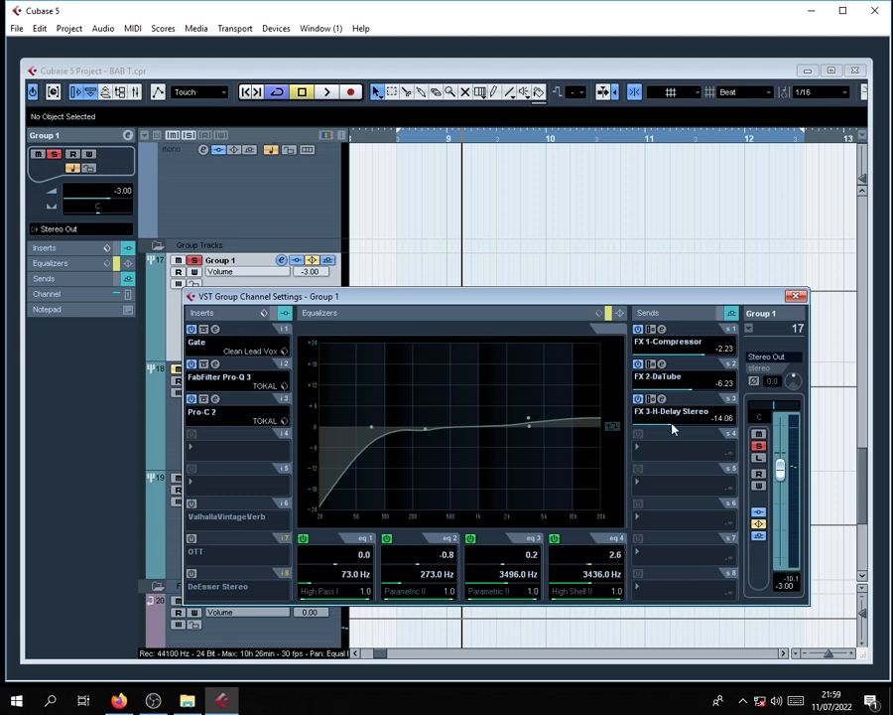
pyautogui.click(638, 399)
pyautogui.press('space')
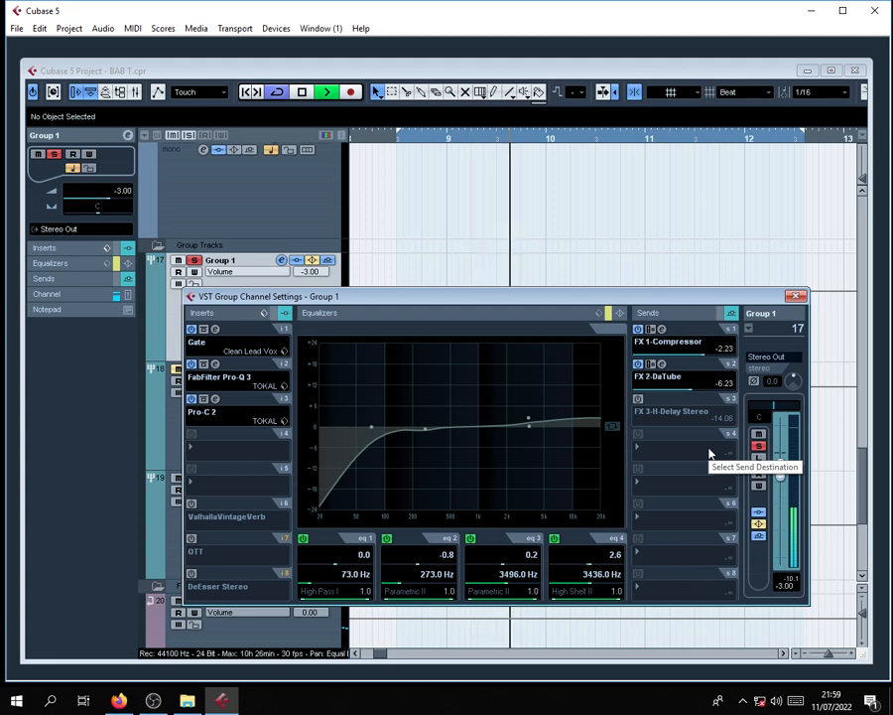
pyautogui.press('space')
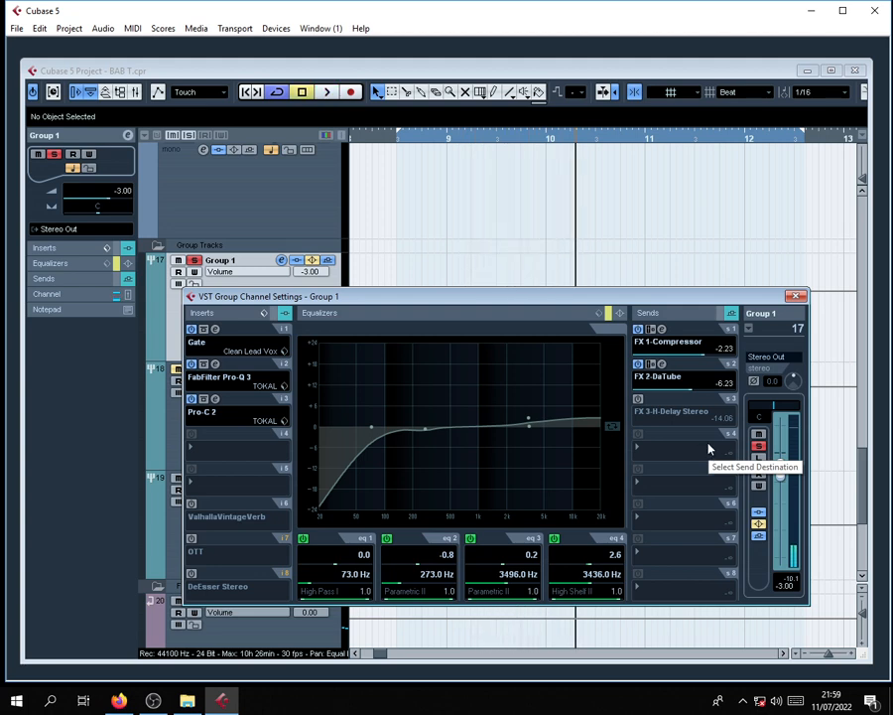
# Switch on Group 1's FX 3-H-Delay Stereo send and lower its level to -17.85 while playing the loop.
pyautogui.click(638, 399)
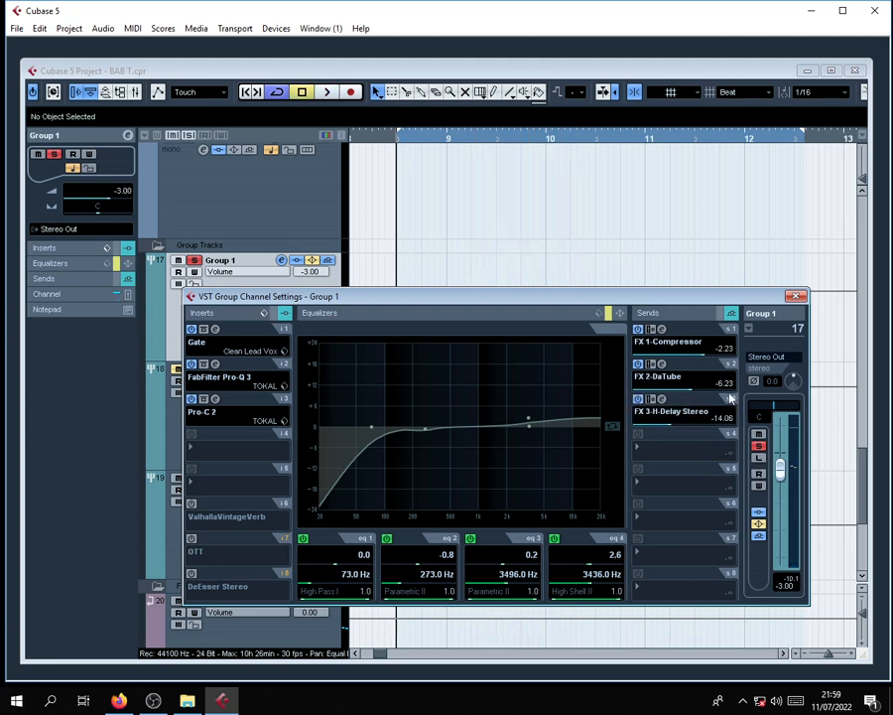
pyautogui.press('space')
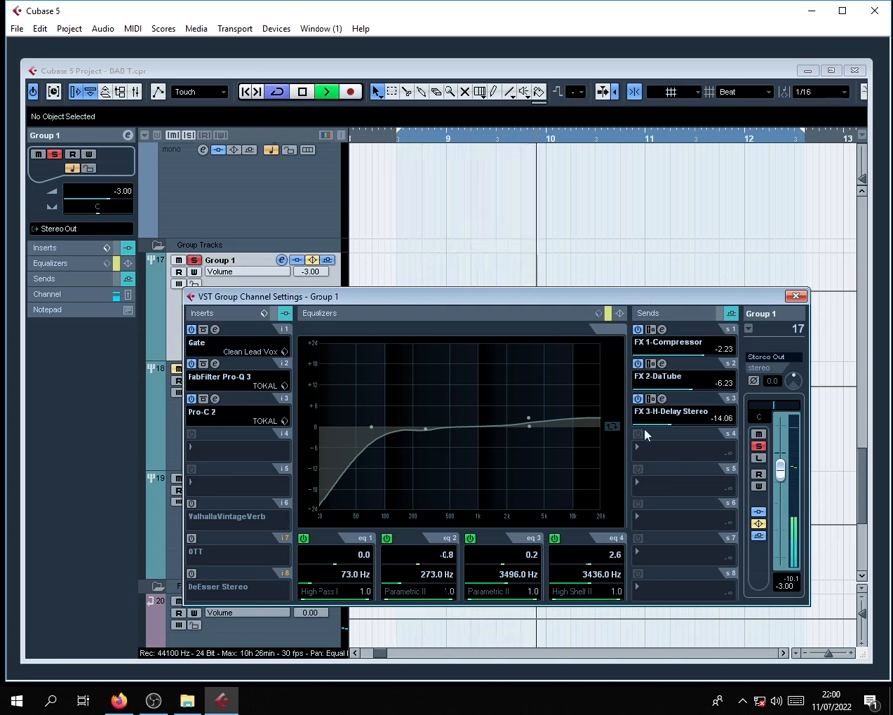
pyautogui.moveTo(671, 423); pyautogui.dragTo(663, 425)
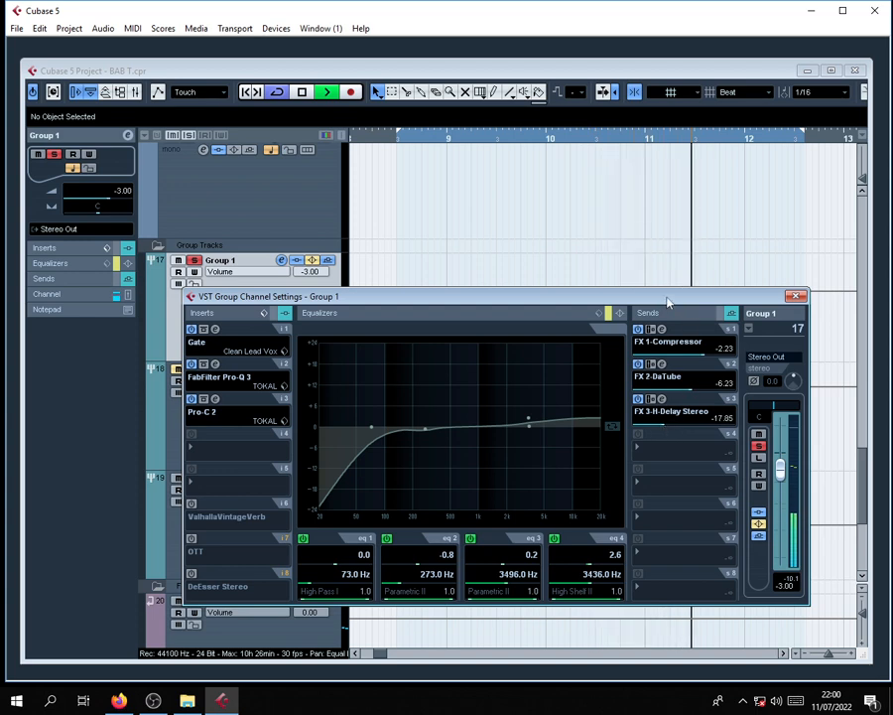
pyautogui.press('space')
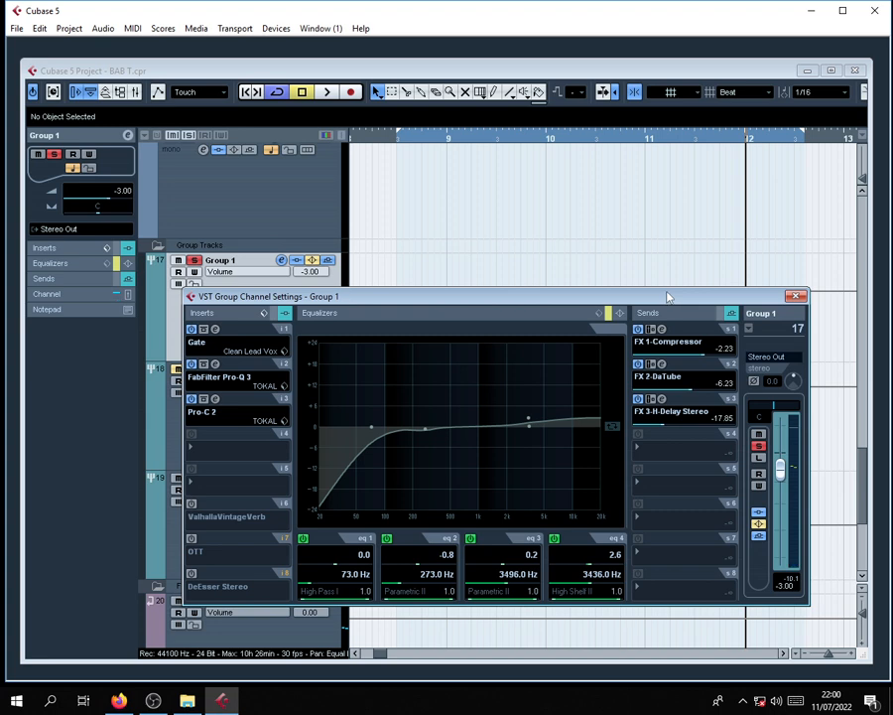
# Display the H-Delay editor from Group 1's send and try the LoPass filter at its maximum while playing the loop.
pyautogui.click(660, 401)
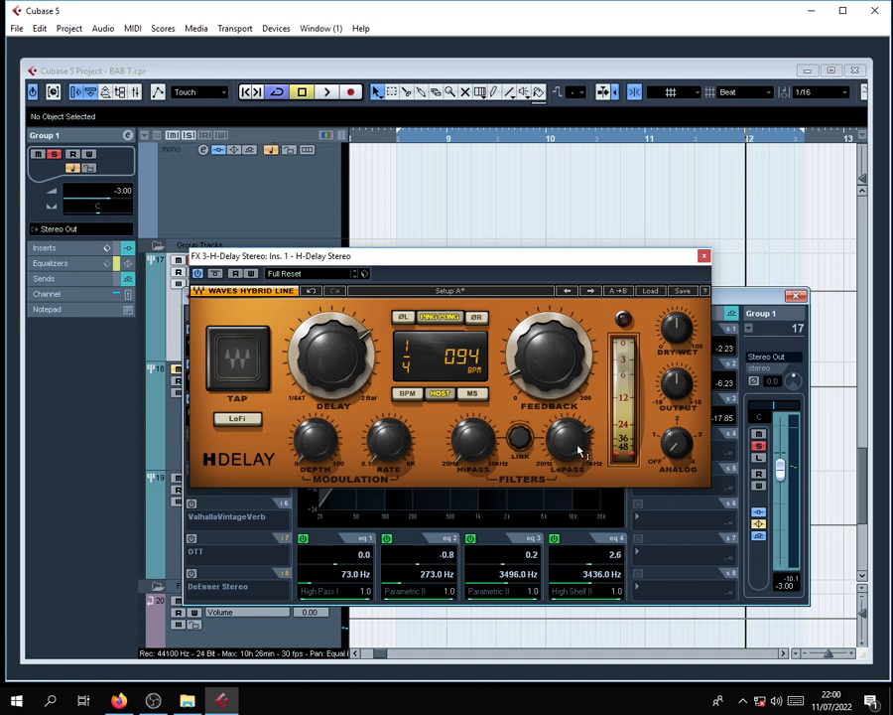
pyautogui.moveTo(576, 445)
pyautogui.moveTo(567, 449); pyautogui.dragTo(568, 397)
pyautogui.press('space')
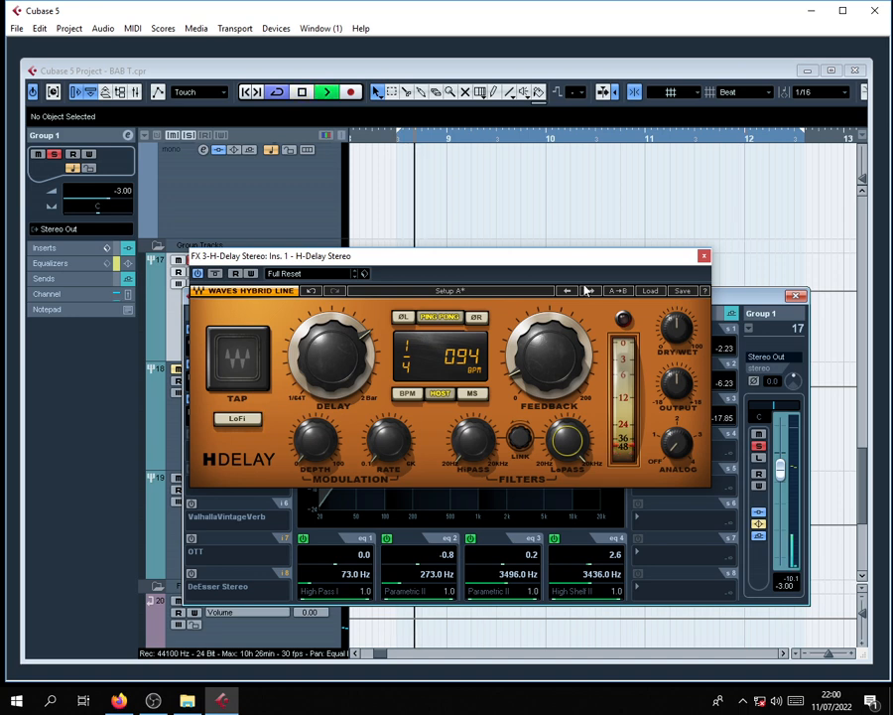
pyautogui.press('space')
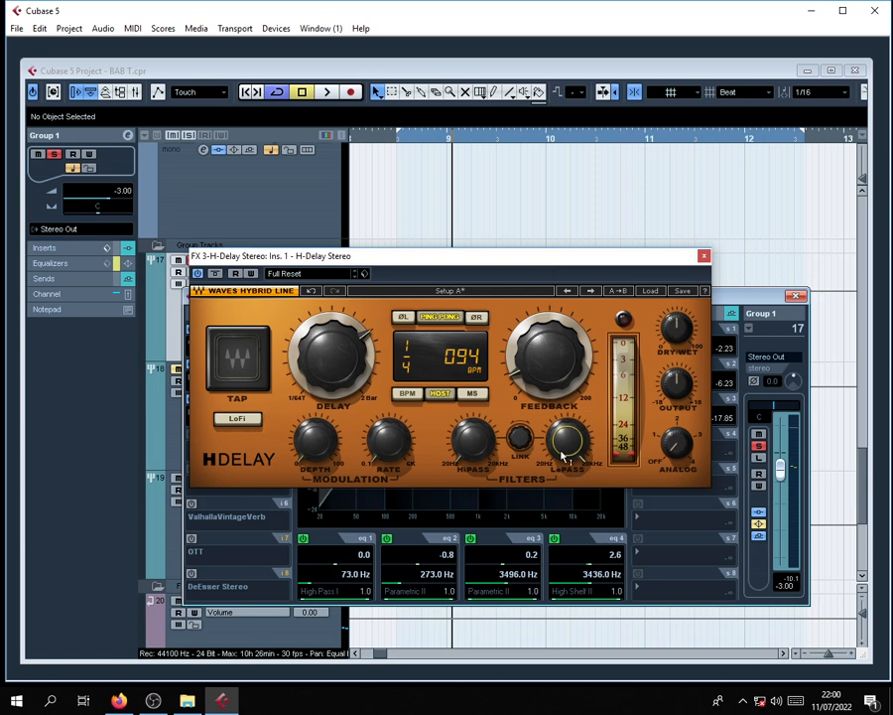
# Lower the H-Delay's LoPass filter below its maximum and audition the loop with that setting.
pyautogui.moveTo(567, 445)
pyautogui.moveTo(567, 446); pyautogui.dragTo(567, 458)
pyautogui.click(569, 446)
pyautogui.click(572, 442)
pyautogui.moveTo(568, 447); pyautogui.dragTo(568, 457)
pyautogui.press('space')
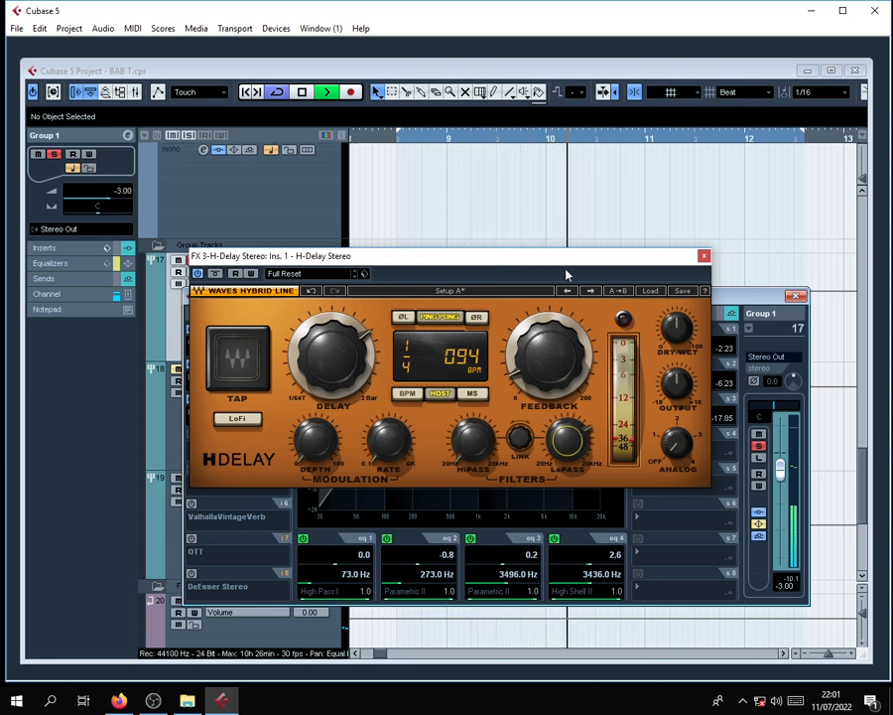
pyautogui.press('space')
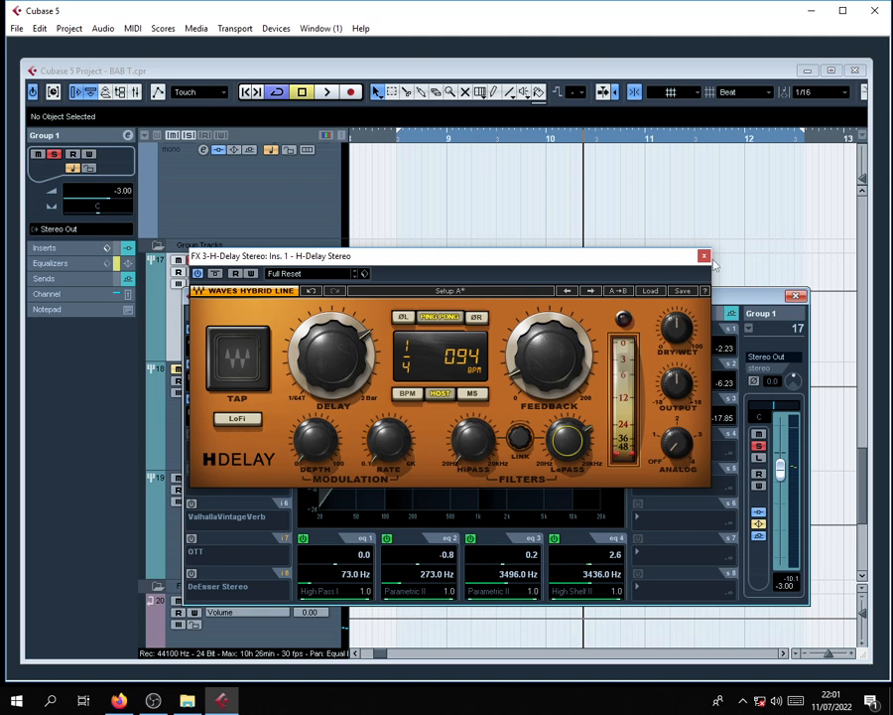
# Adjust the H-Delay's HiPass filter, trying 45 and 125, audition the loop, and close the editor.
pyautogui.moveTo(474, 449)
pyautogui.mouseDown()
pyautogui.moveTo(474, 435)
pyautogui.moveTo(469, 457)
pyautogui.mouseUp()
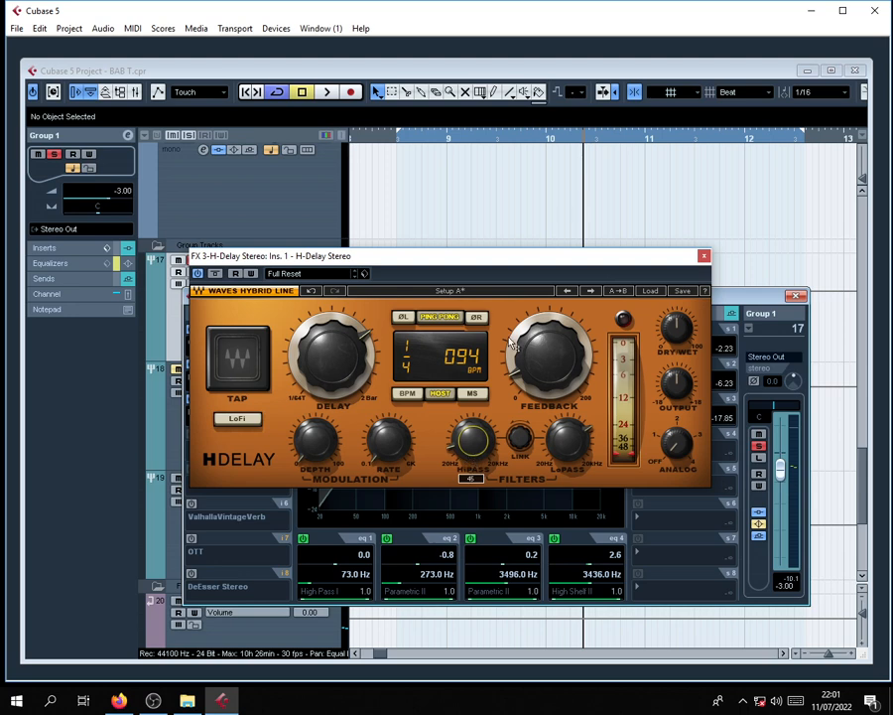
pyautogui.press('space')
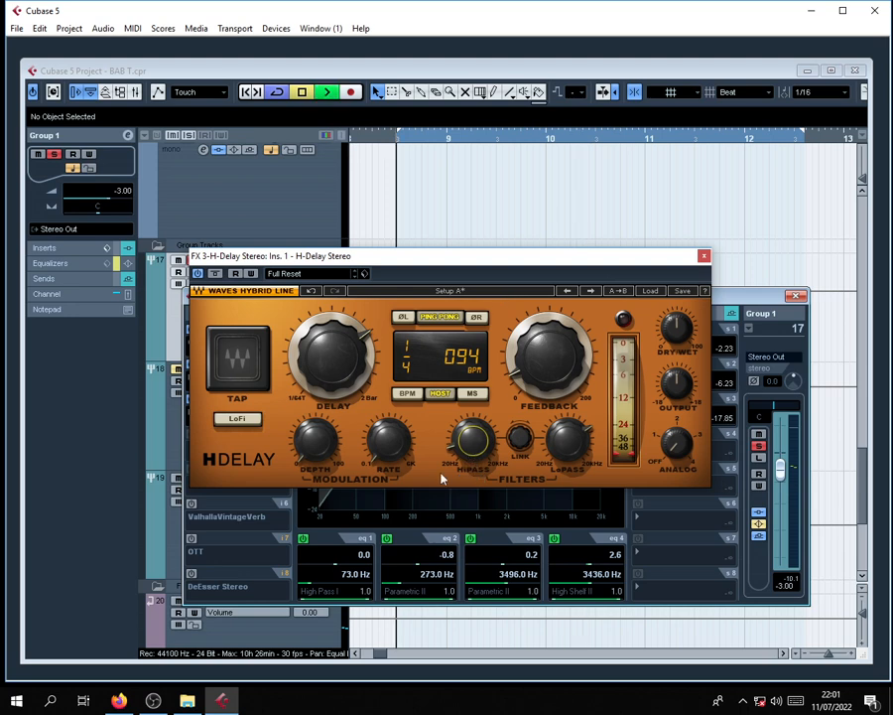
pyautogui.moveTo(470, 444)
pyautogui.mouseDown()
pyautogui.moveTo(471, 437)
pyautogui.moveTo(474, 443)
pyautogui.mouseUp()
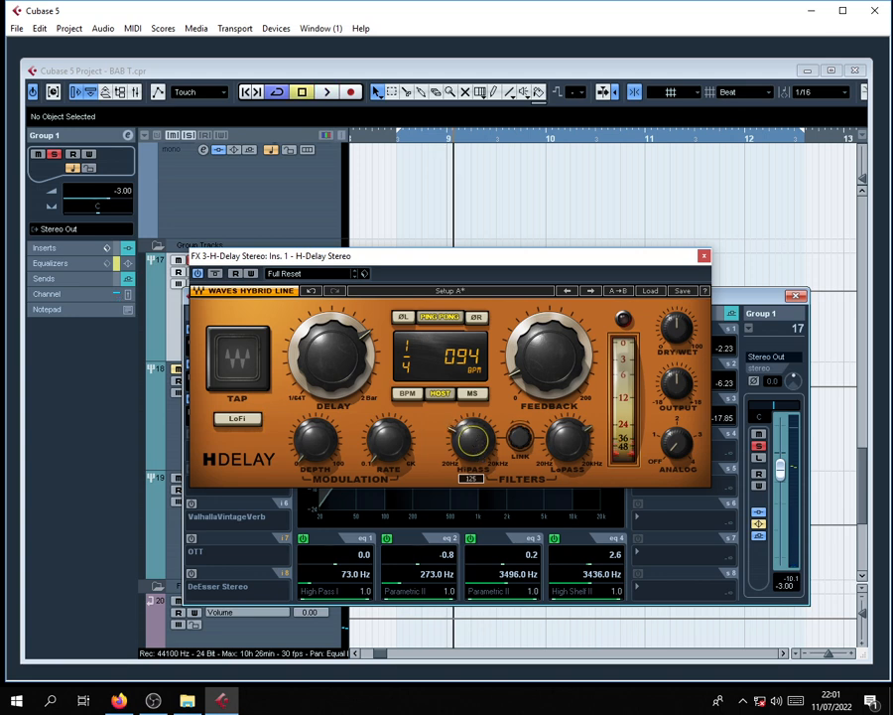
pyautogui.moveTo(471, 441)
pyautogui.press('space')
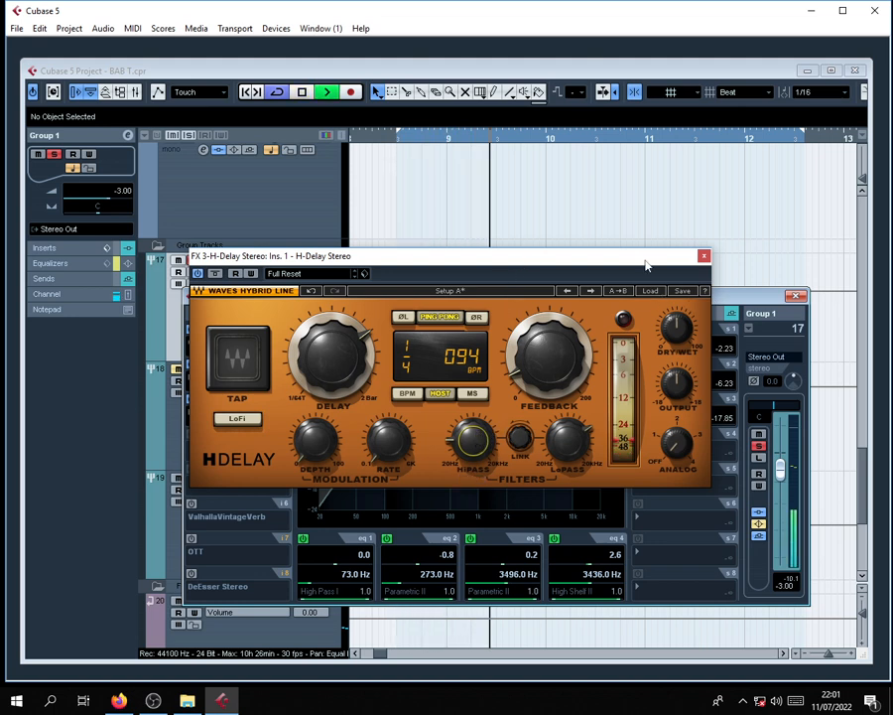
pyautogui.press('space')
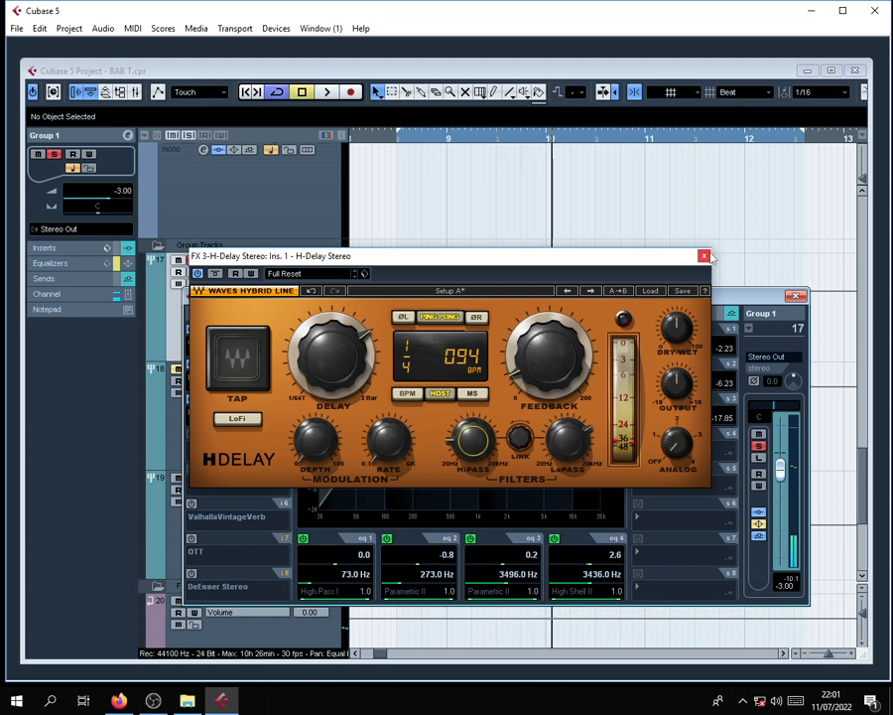
pyautogui.click(703, 256)
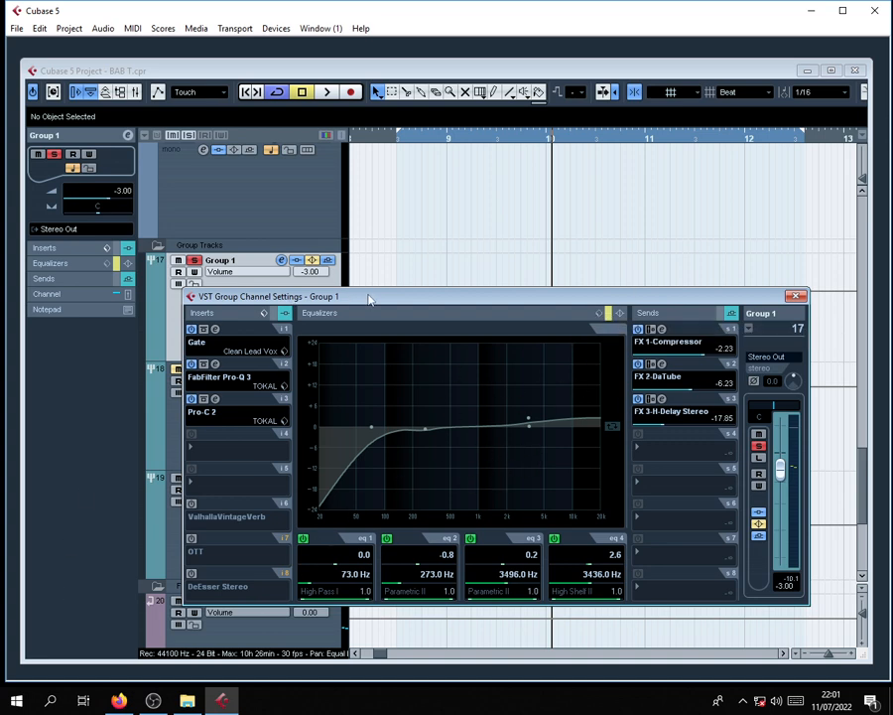
# Take Group 1's equalizer out of bypass and toggle the EQ 1 high-pass band off and on to compare its curve.
pyautogui.moveTo(370, 298); pyautogui.dragTo(407, 296)
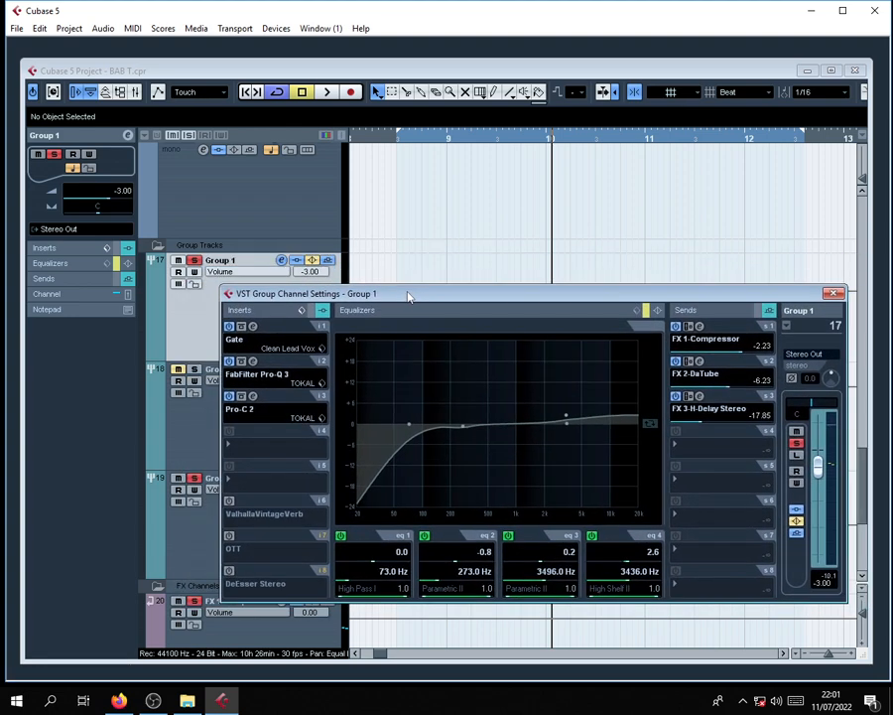
pyautogui.moveTo(666, 295); pyautogui.dragTo(633, 291)
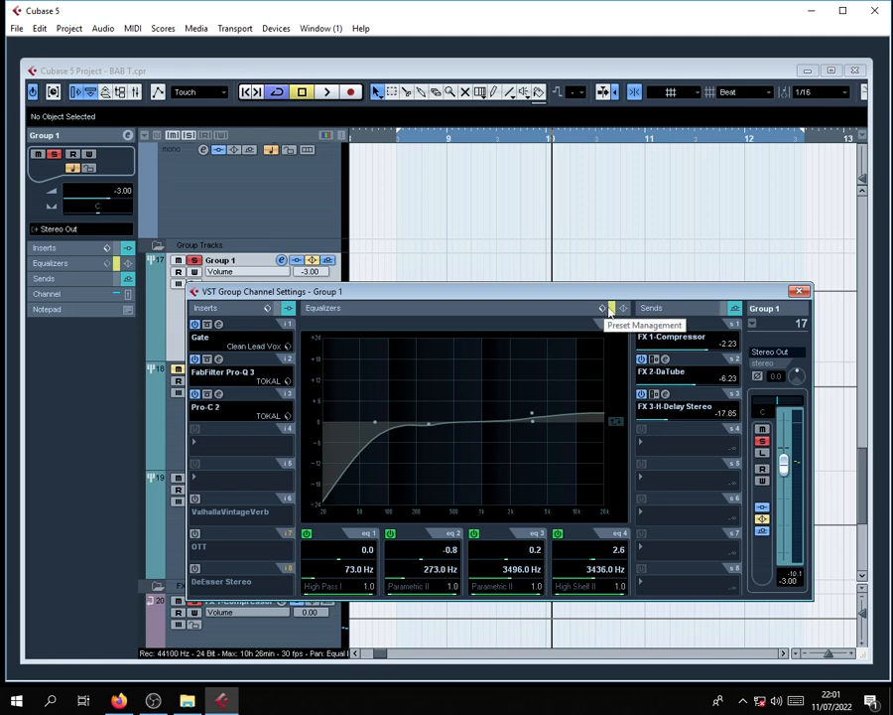
pyautogui.click(622, 308)
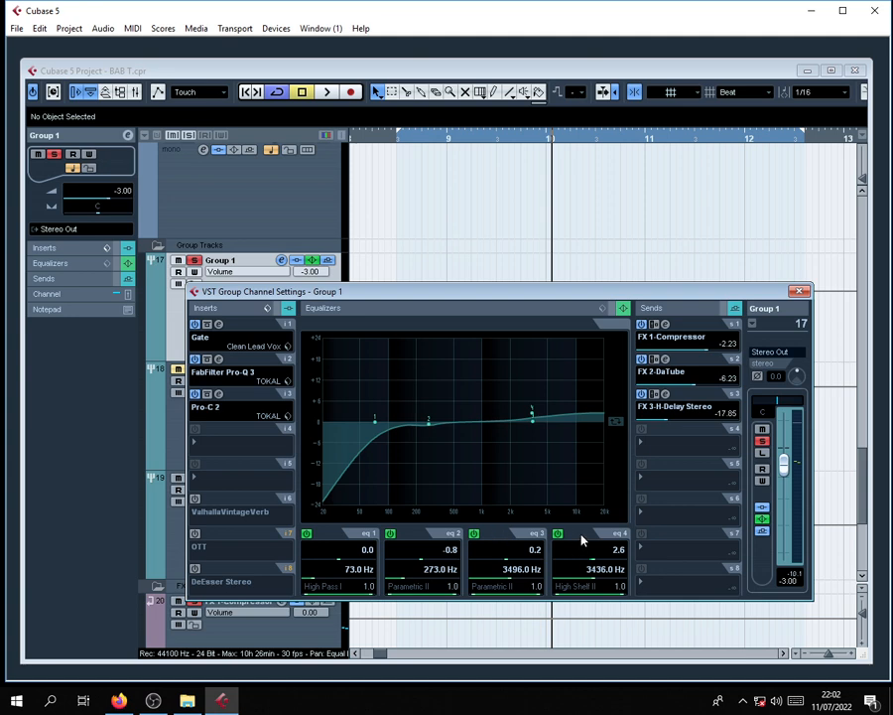
pyautogui.click(306, 533)
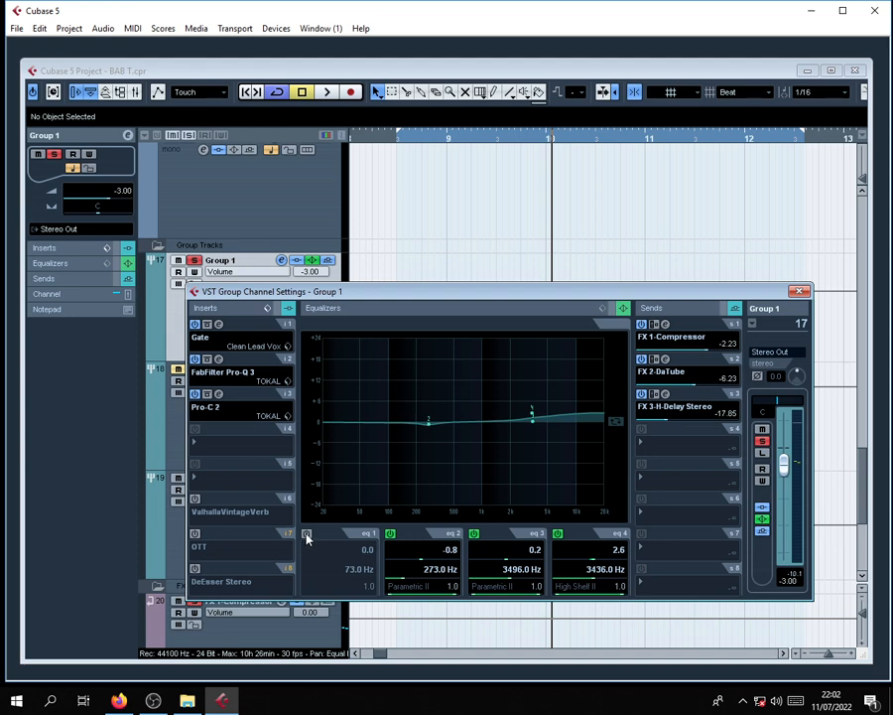
pyautogui.click(307, 533)
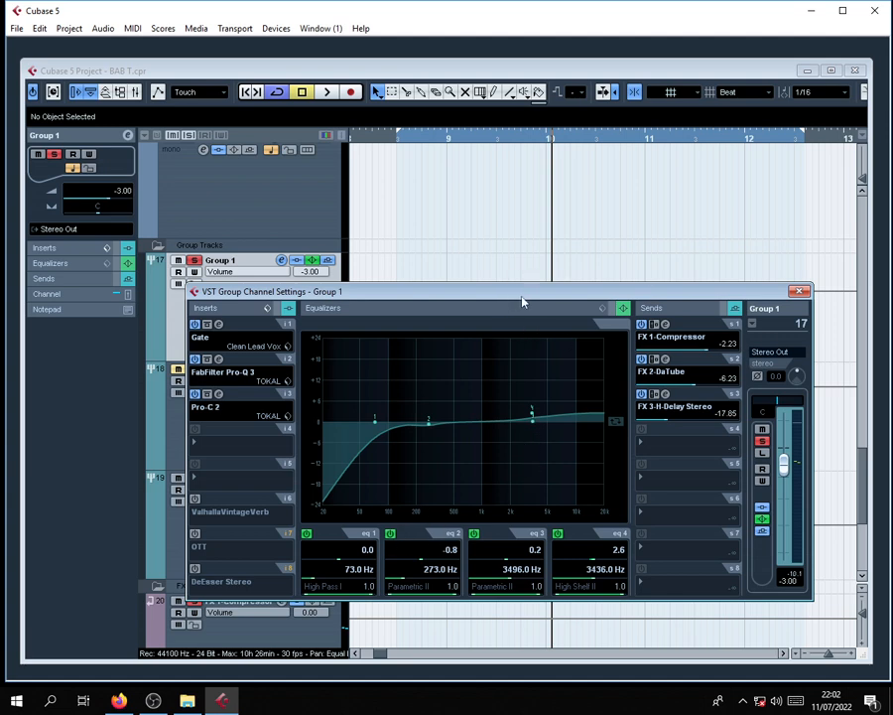
# Replay the loop from its start with Group 1's equalizer active and bypassed to compare, leaving the equalizer active and playback stopped.
pyautogui.press('KP_1')
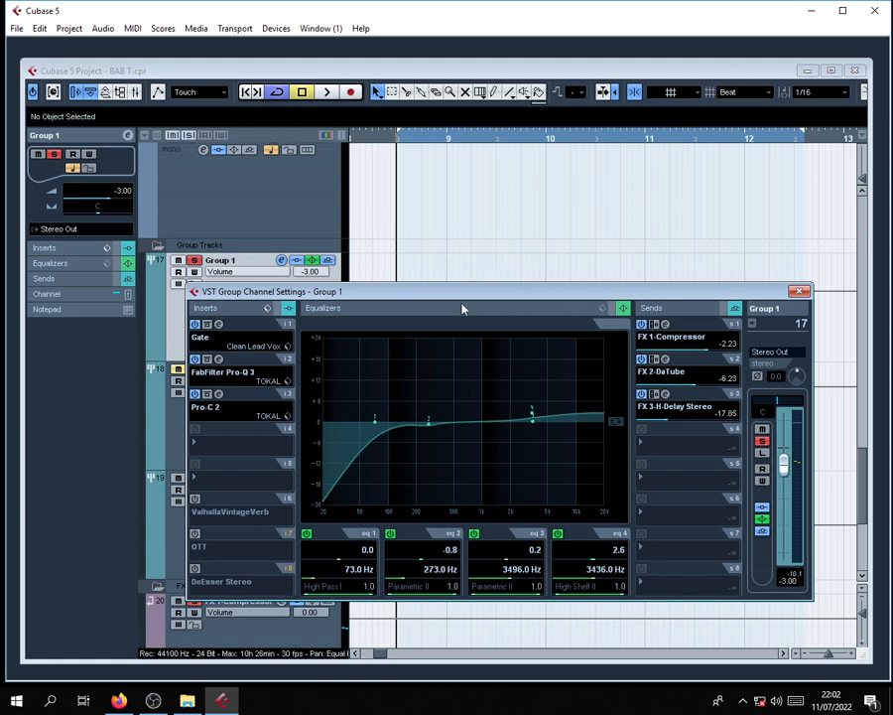
pyautogui.press('space')
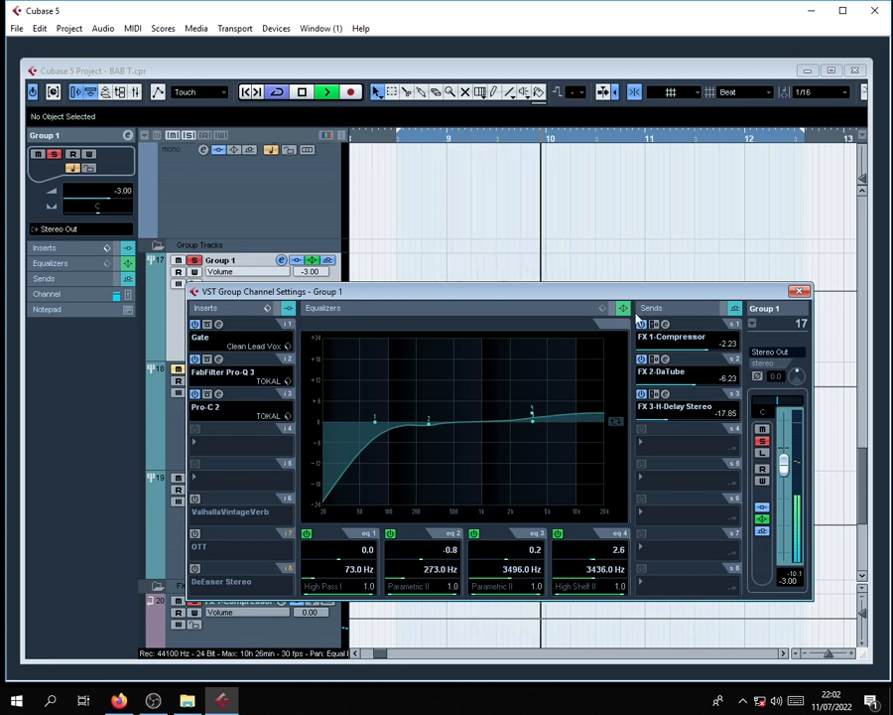
pyautogui.press('space')
pyautogui.click(612, 309)
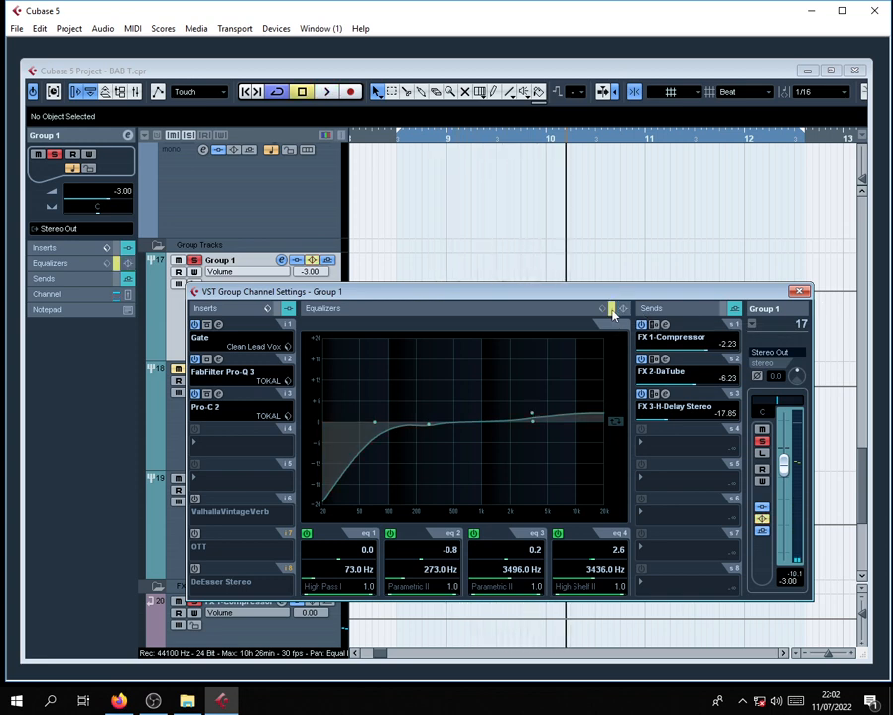
pyautogui.press('KP_1')
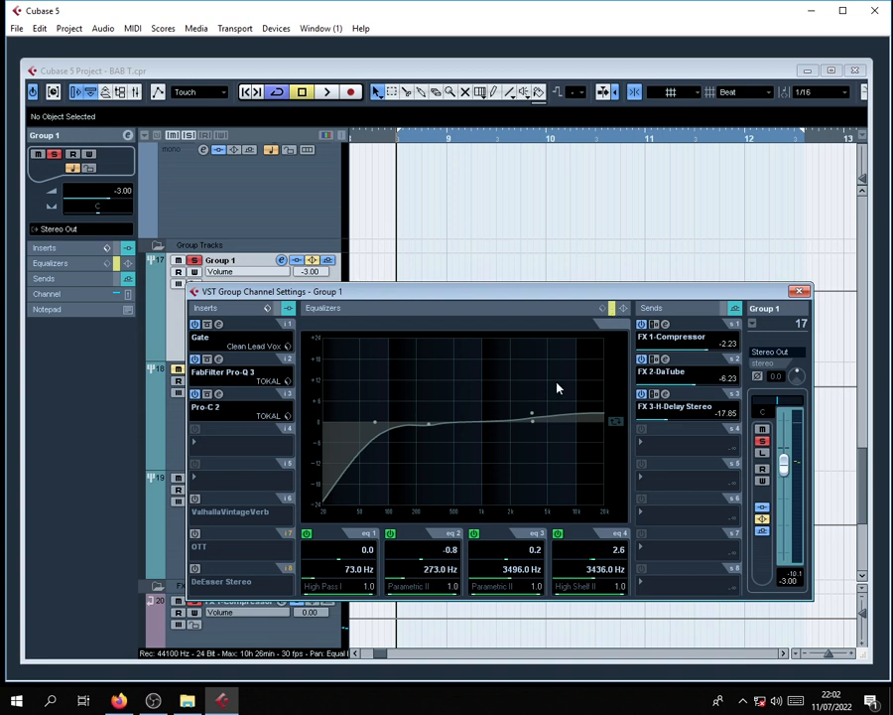
pyautogui.press('space')
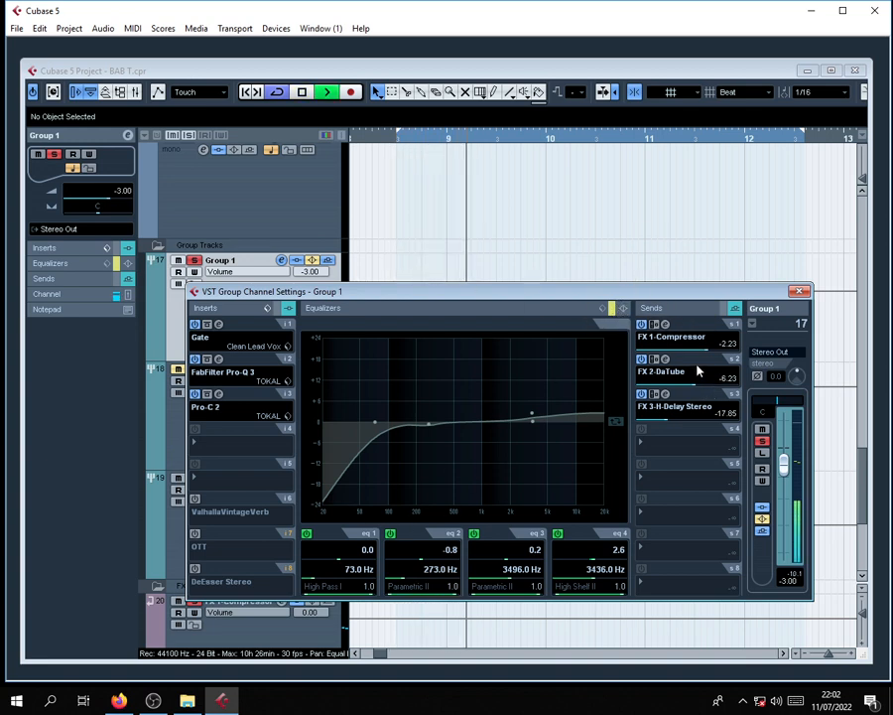
pyautogui.click(612, 308)
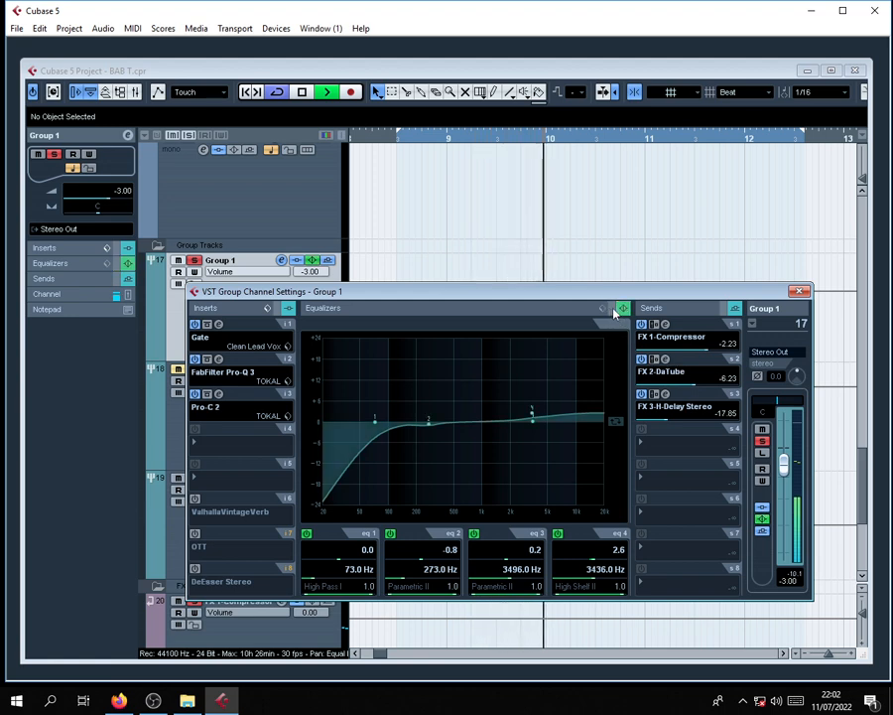
pyautogui.press('space')
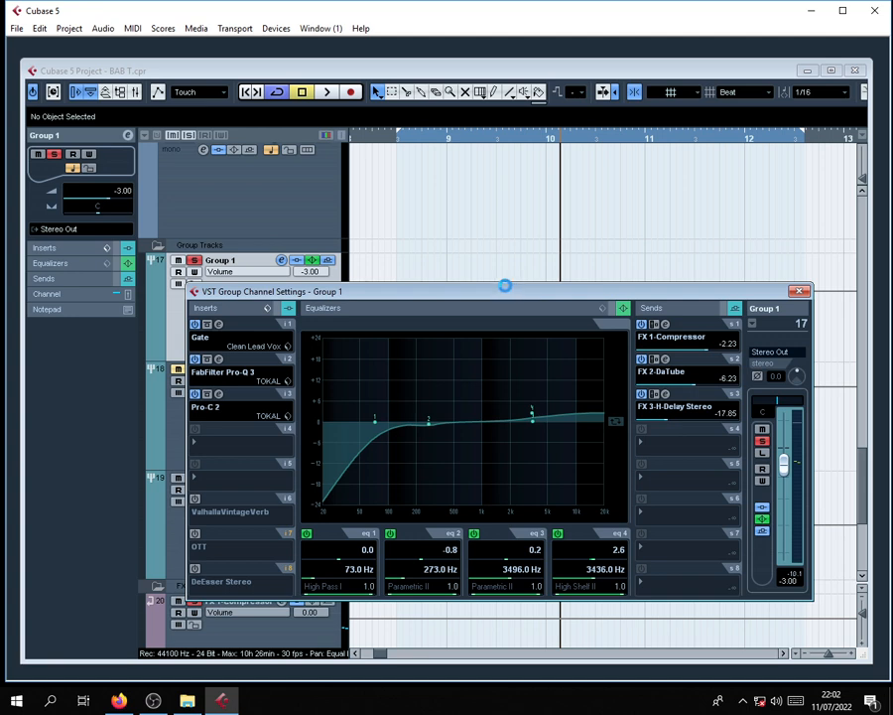
# Return playback to the loop start, activate Group 1's ValhallaVintageVerb insert, and open its editor to review the settings before closing it.
pyautogui.press('KP_1')
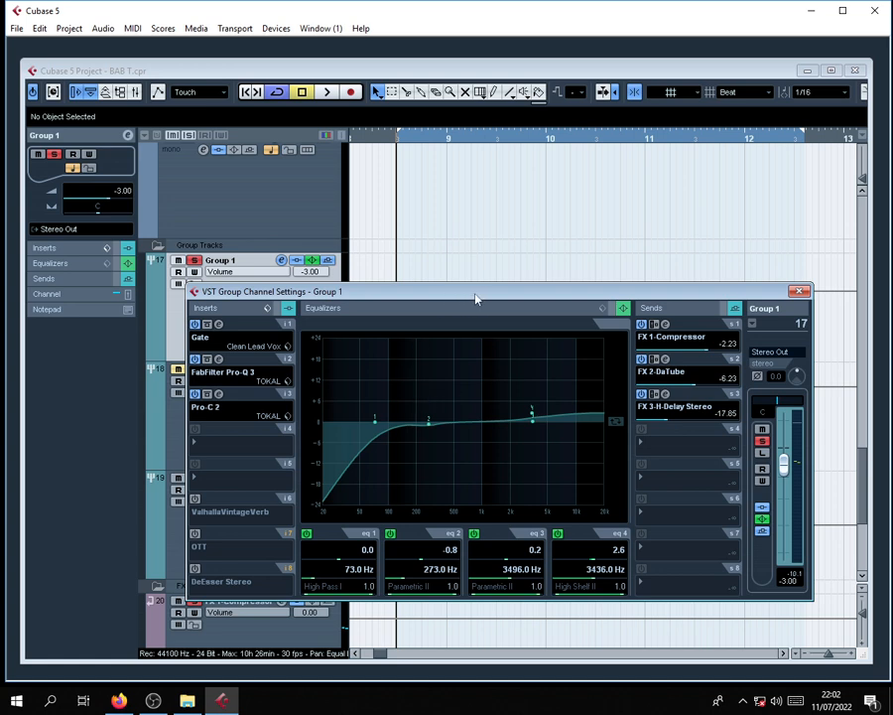
pyautogui.moveTo(476, 297); pyautogui.dragTo(447, 300)
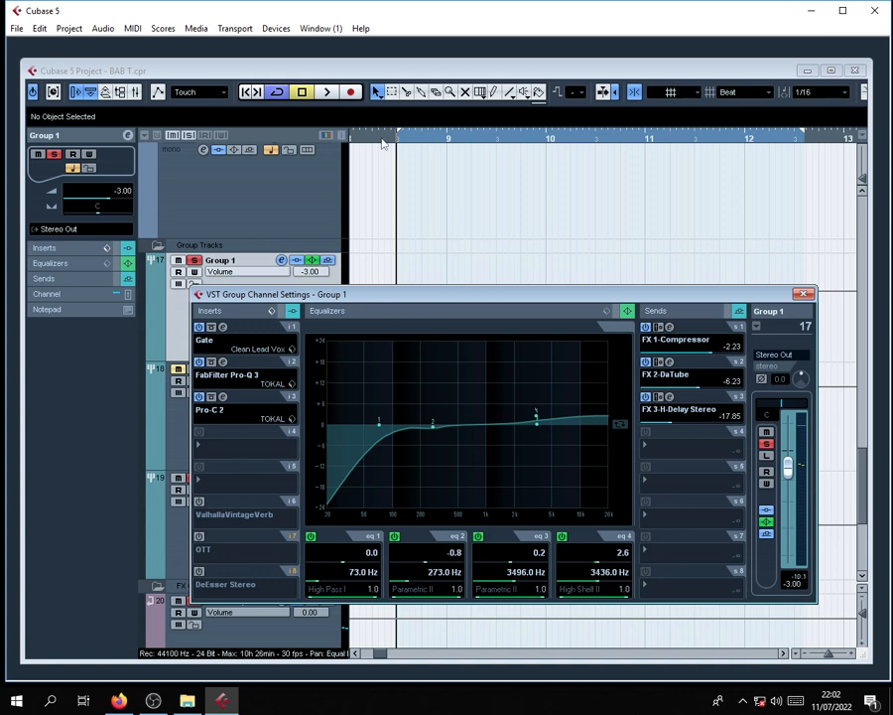
pyautogui.moveTo(396, 295); pyautogui.dragTo(405, 263)
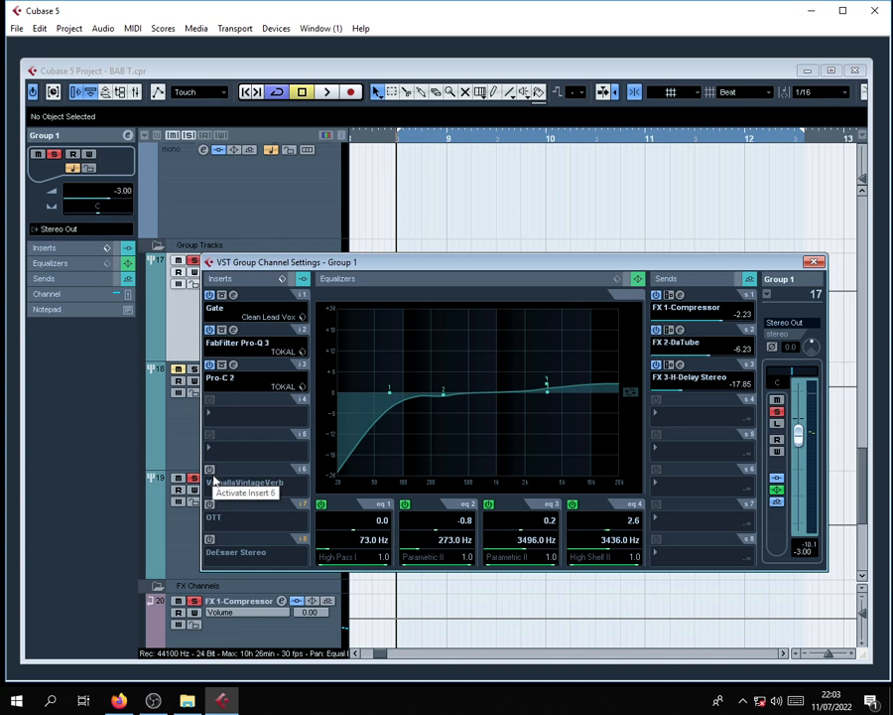
pyautogui.click(210, 472)
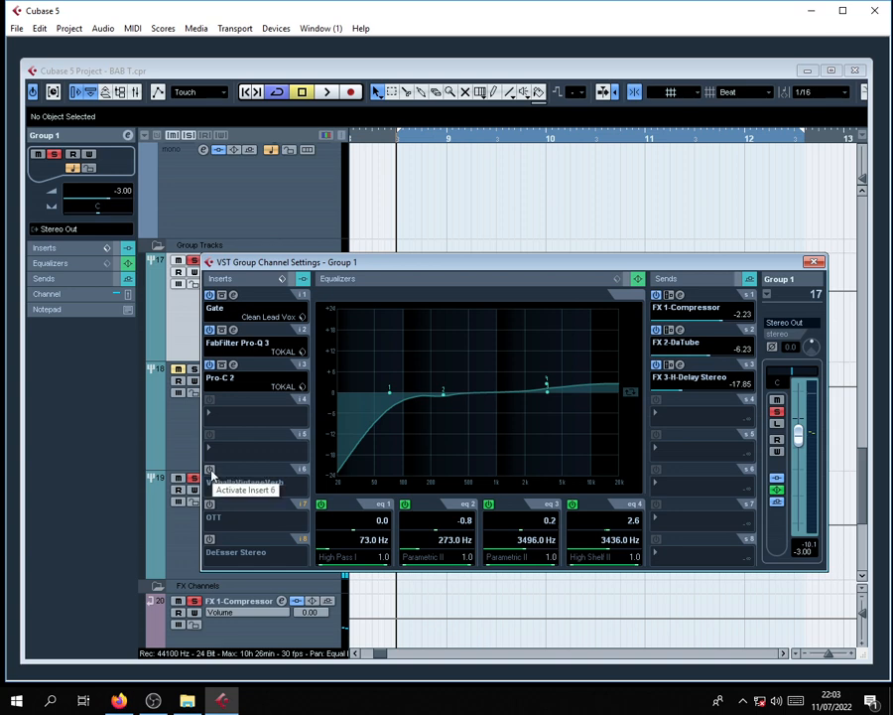
pyautogui.moveTo(463, 264); pyautogui.dragTo(435, 250)
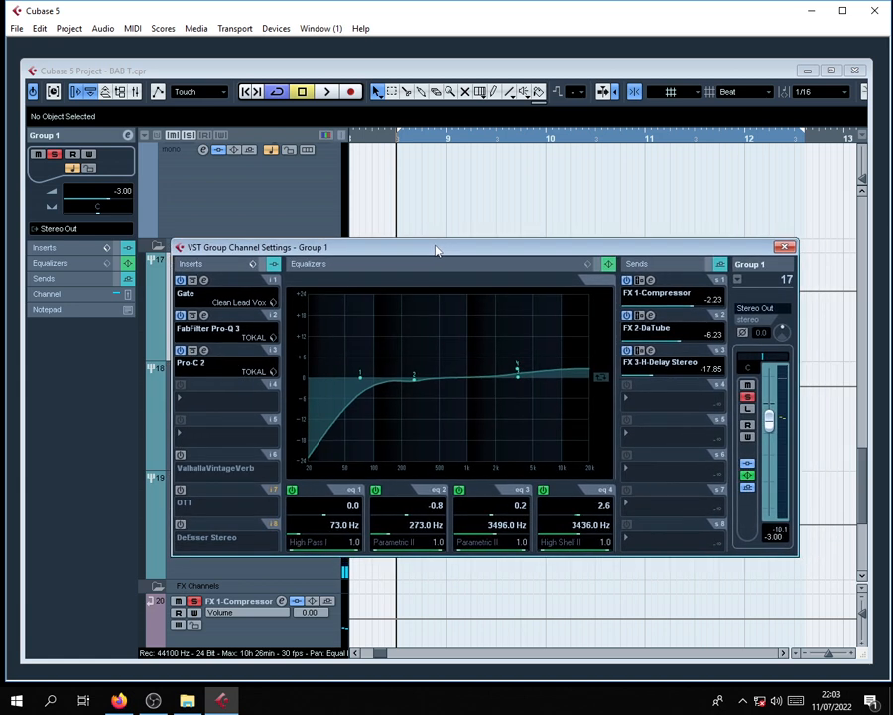
pyautogui.click(205, 454)
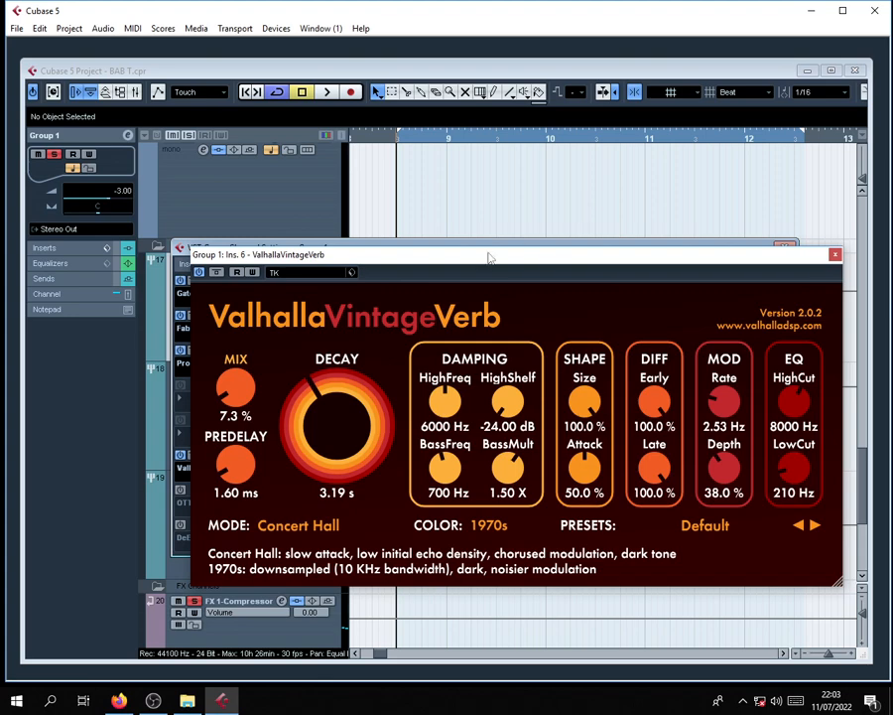
pyautogui.moveTo(478, 254)
pyautogui.mouseDown()
pyautogui.moveTo(520, 234)
pyautogui.moveTo(477, 256)
pyautogui.moveTo(473, 249)
pyautogui.mouseUp()
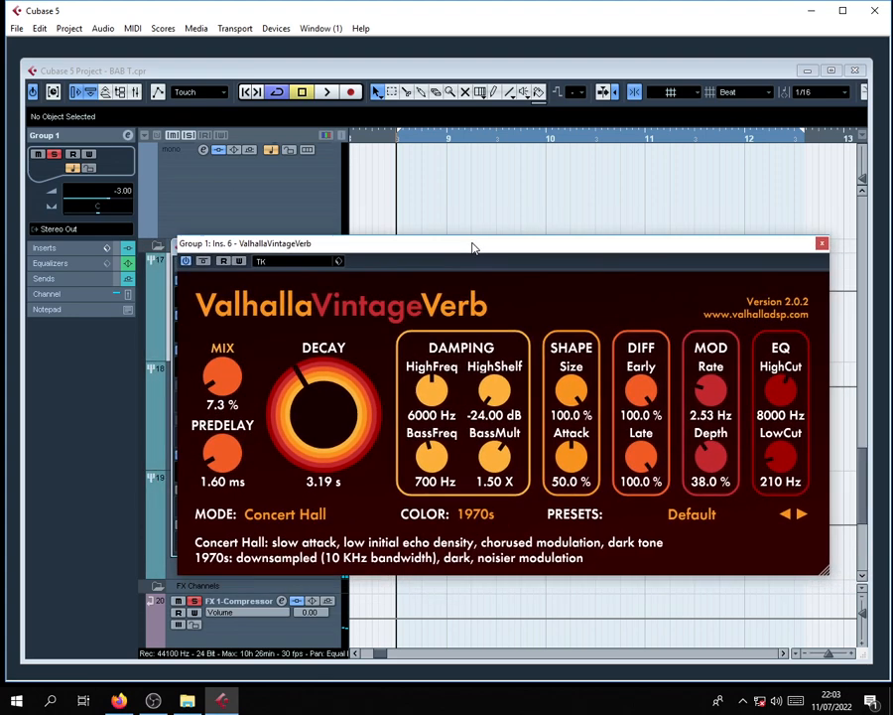
pyautogui.click(821, 244)
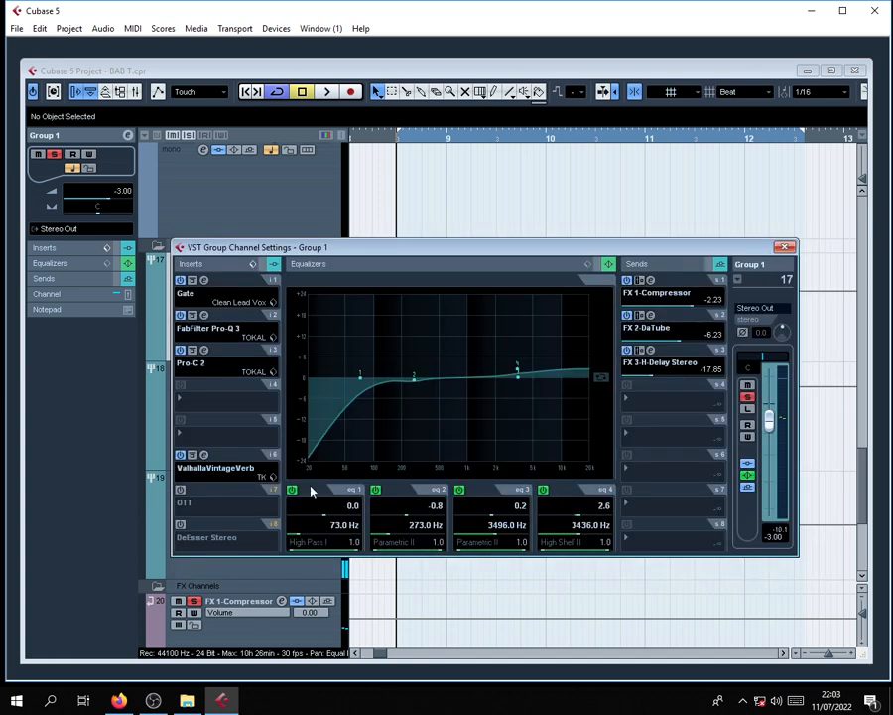
# Browse the ValhallaDSP plug-ins available for an empty insert slot, reopen the ValhallaVintageVerb editor, and audition the loop.
pyautogui.click(194, 441)
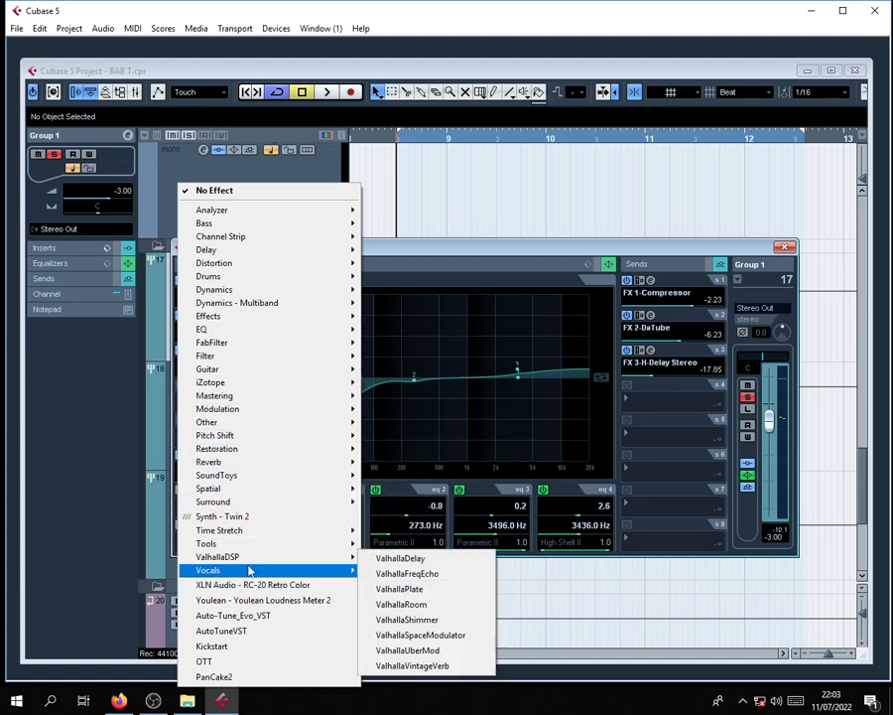
pyautogui.click(385, 175)
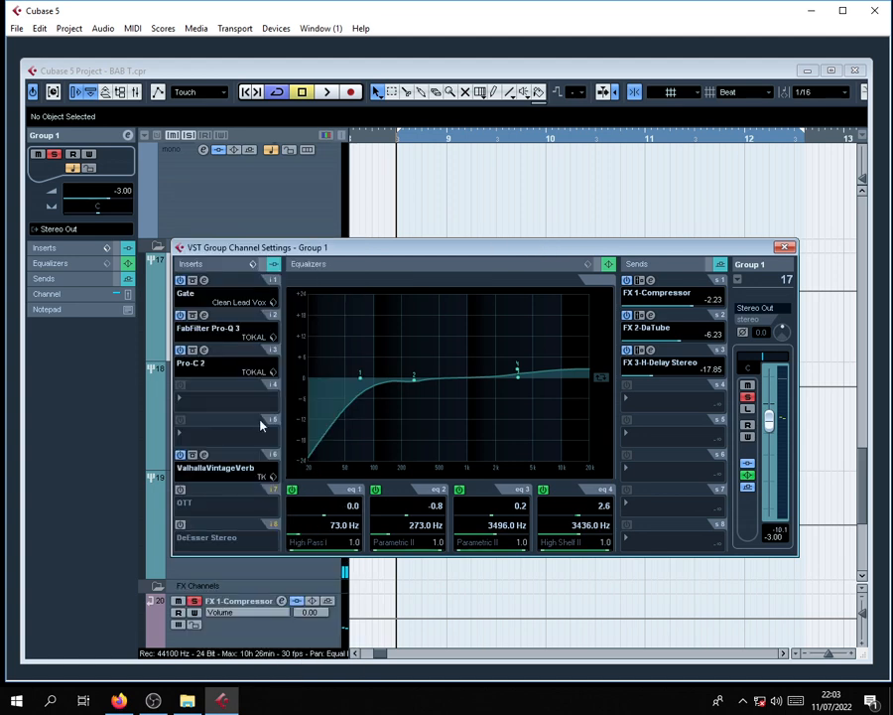
pyautogui.click(204, 453)
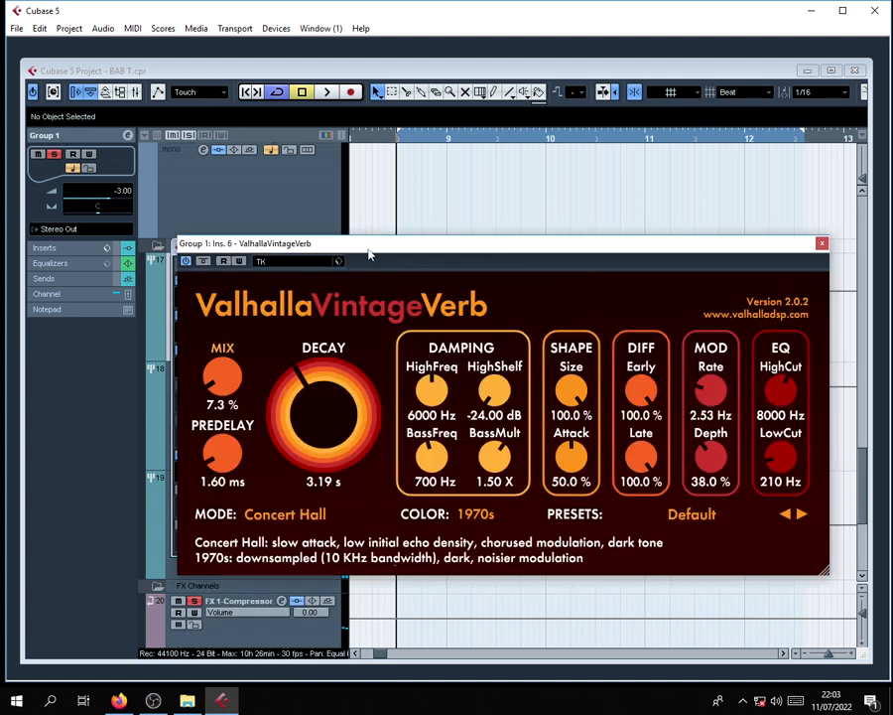
pyautogui.moveTo(368, 250); pyautogui.dragTo(384, 307)
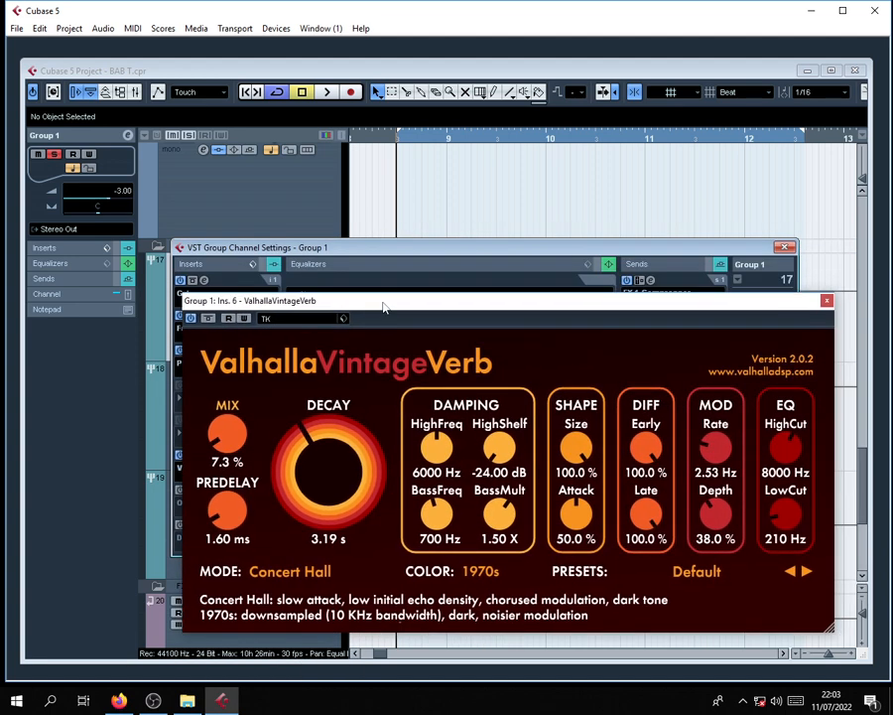
pyautogui.press('space')
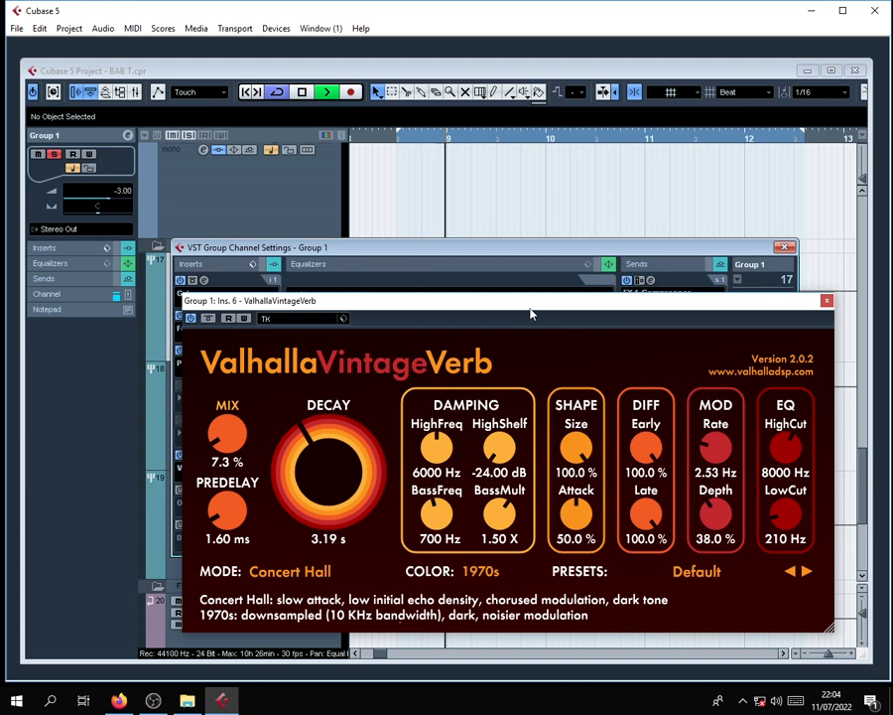
pyautogui.press('space')
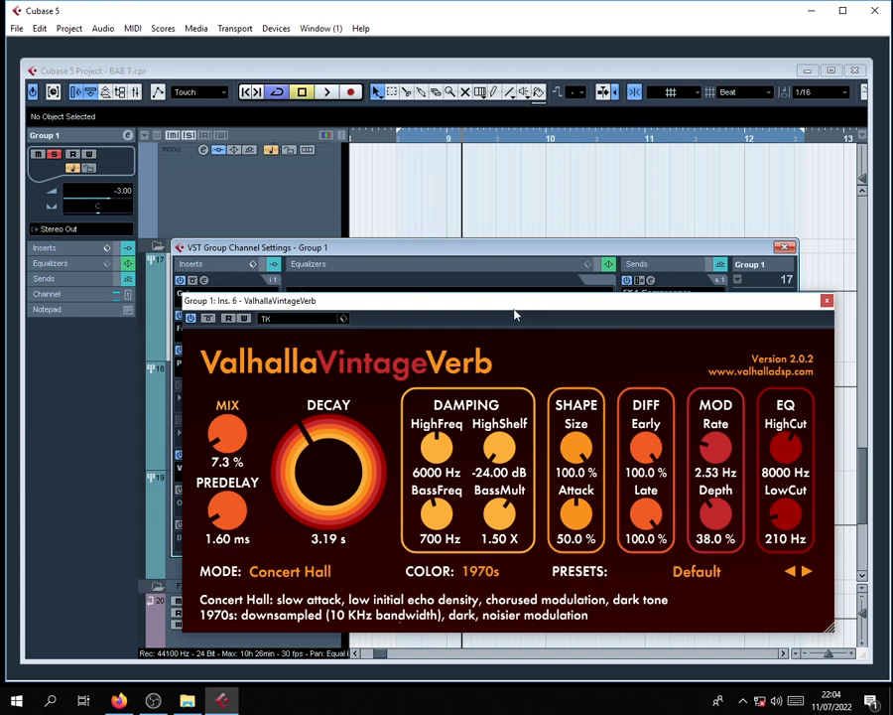
# Try the ValhallaVintageVerb mix at 34.1 % and 41.7 %, audition the loop, and set the mix to 7.3 %.
pyautogui.moveTo(226, 436)
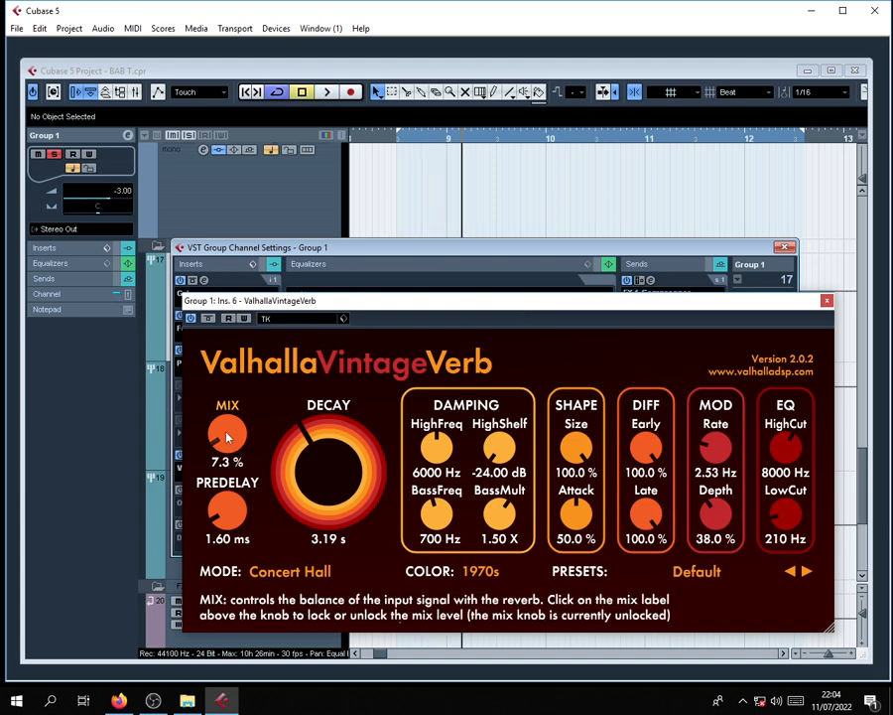
pyautogui.moveTo(239, 406)
pyautogui.moveTo(229, 439); pyautogui.dragTo(229, 439)
pyautogui.moveTo(235, 444); pyautogui.dragTo(247, 397)
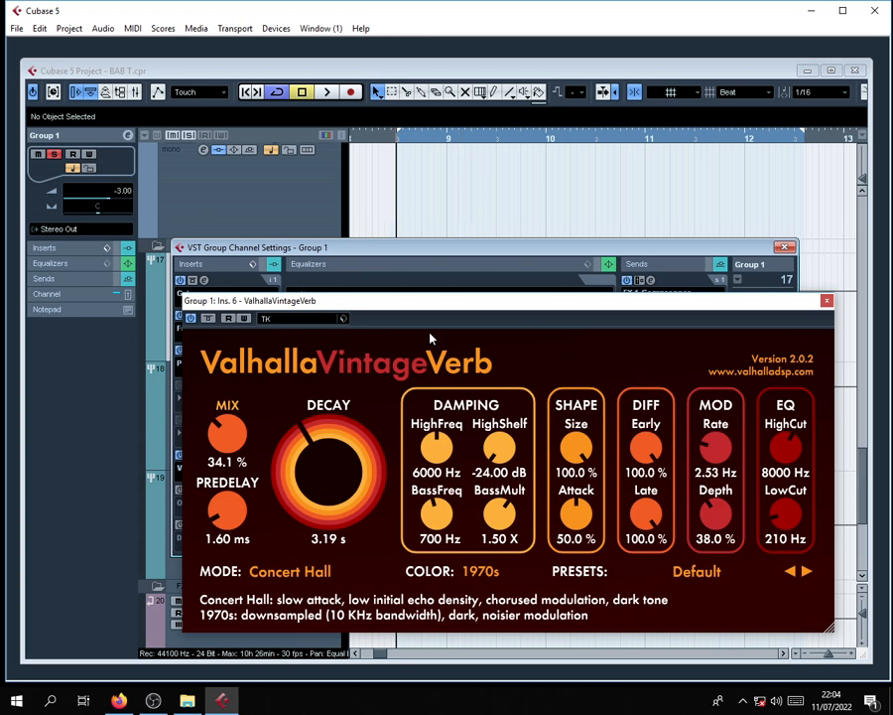
pyautogui.moveTo(234, 432); pyautogui.dragTo(238, 418)
pyautogui.press('space')
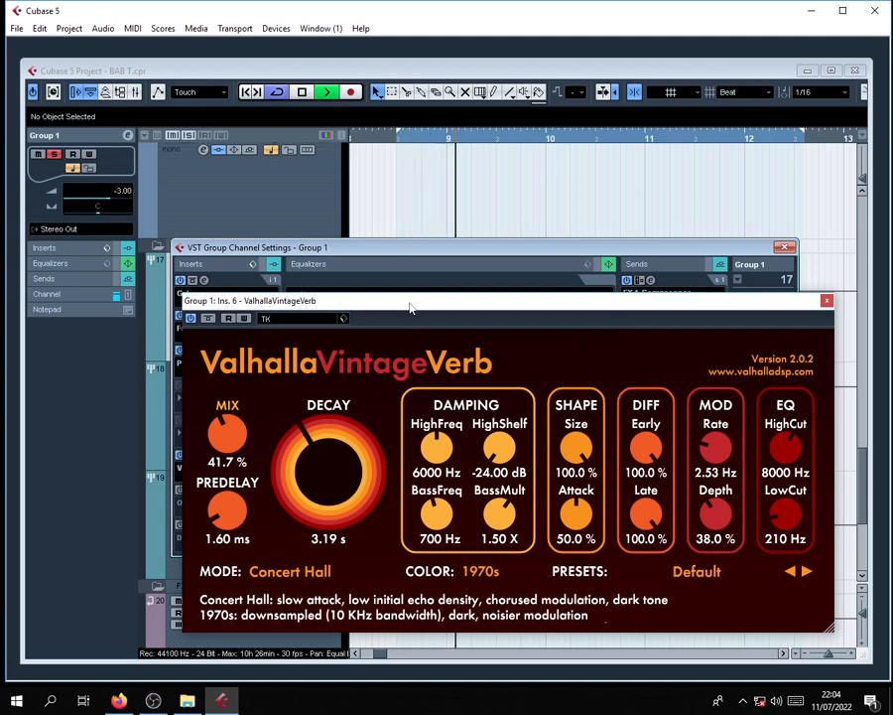
pyautogui.press('space')
pyautogui.moveTo(228, 430)
pyautogui.mouseDown()
pyautogui.moveTo(228, 463)
pyautogui.moveTo(233, 449)
pyautogui.mouseUp()
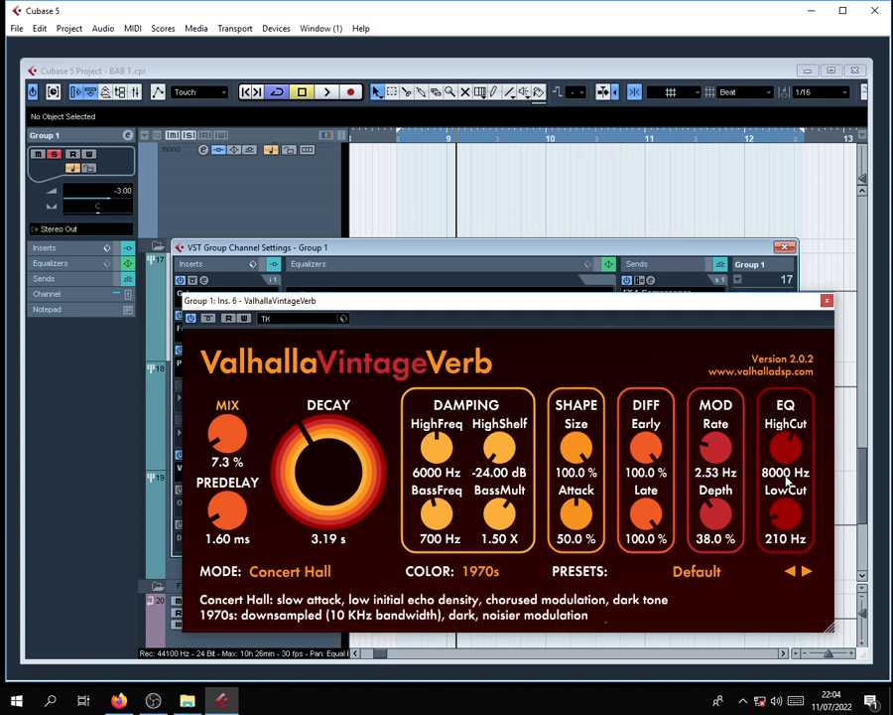
# Replay the loop from its start through ValhallaVintageVerb, stop playback, and close the reverb's editor.
pyautogui.moveTo(560, 305); pyautogui.dragTo(535, 294)
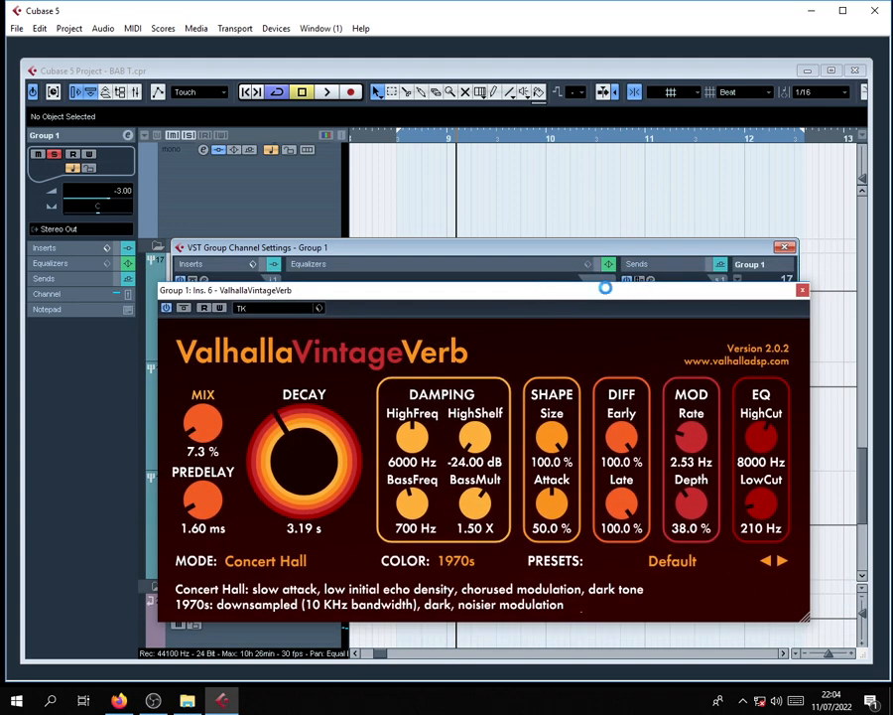
pyautogui.moveTo(483, 295); pyautogui.dragTo(477, 289)
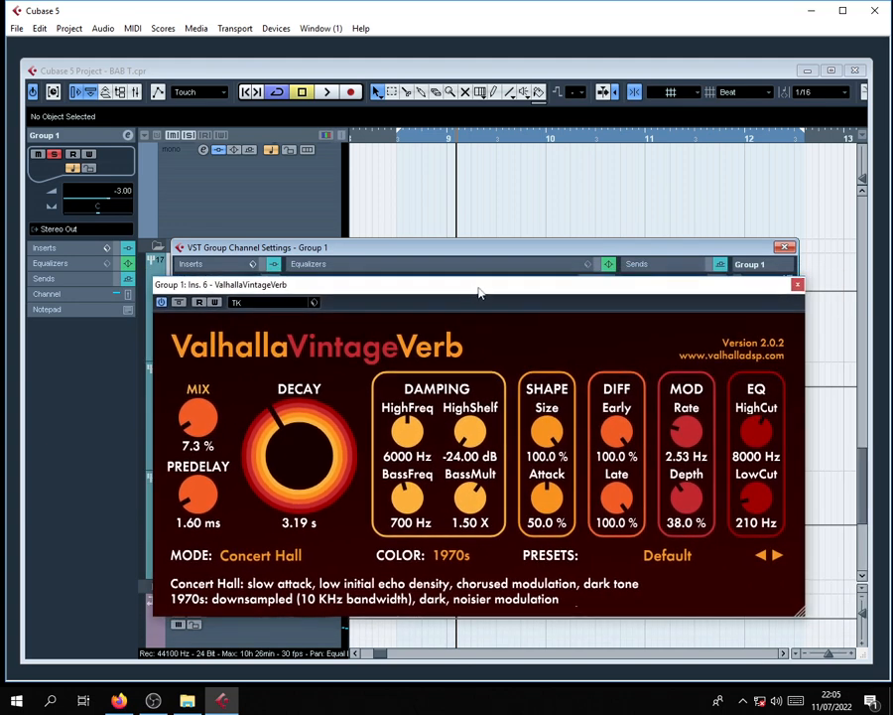
pyautogui.press('KP_1')
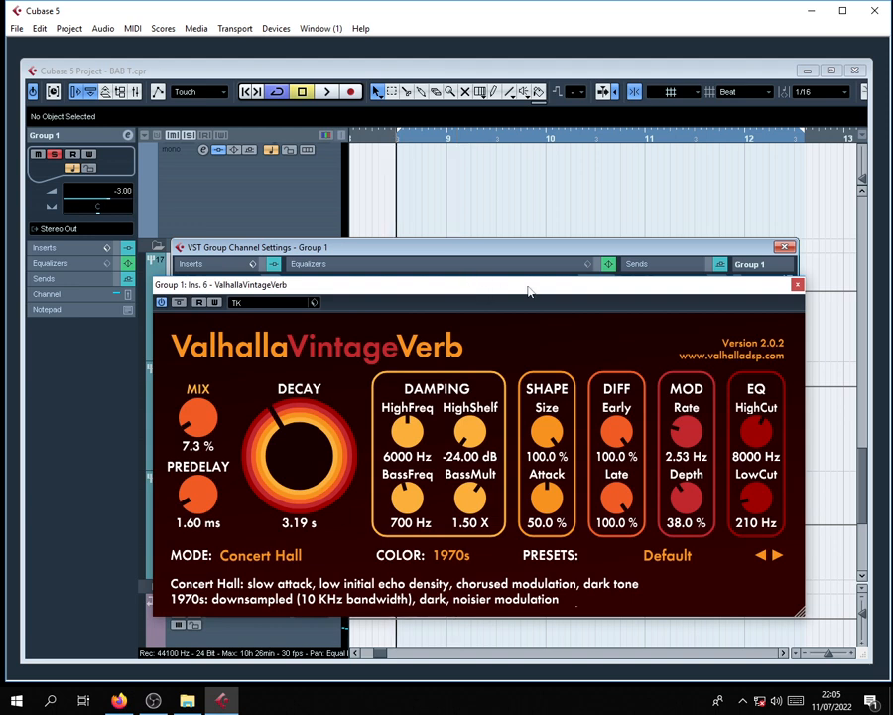
pyautogui.press('space')
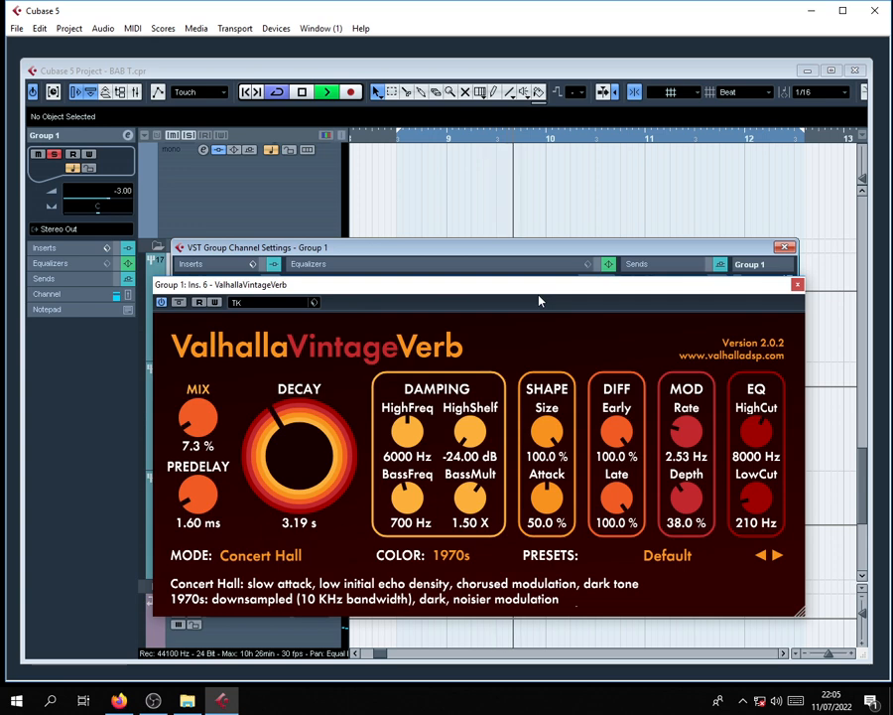
pyautogui.press('space')
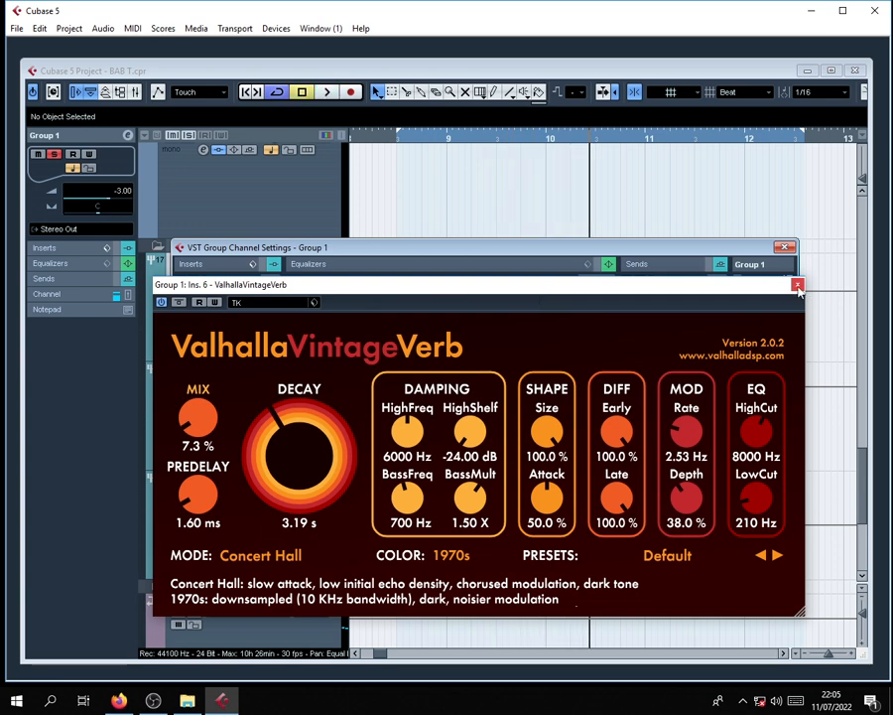
pyautogui.click(797, 285)
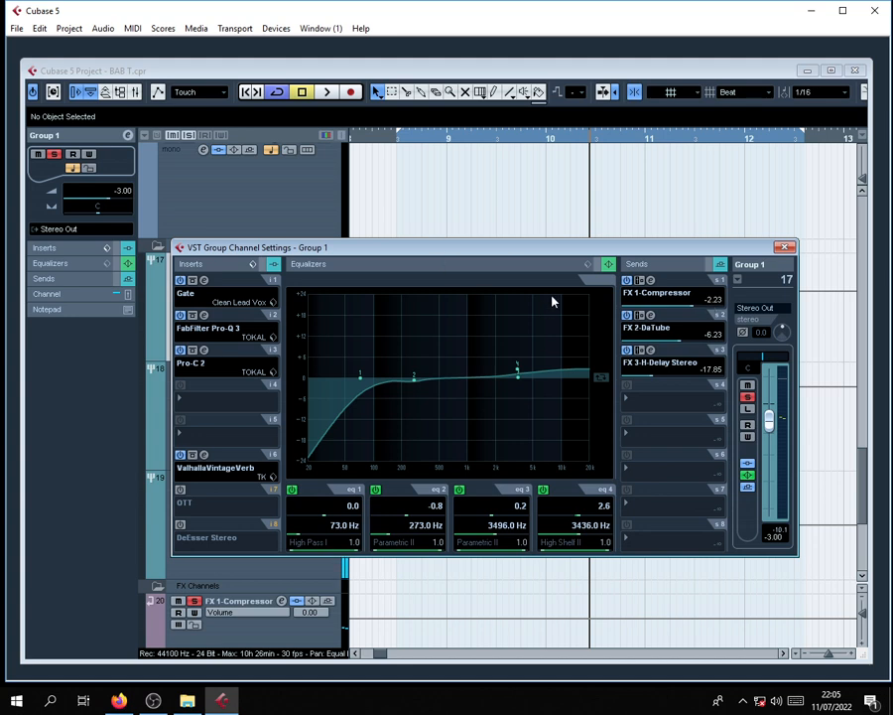
# Activate Group 1's OTT insert and open its editor over the channel settings.
pyautogui.moveTo(444, 253); pyautogui.dragTo(463, 248)
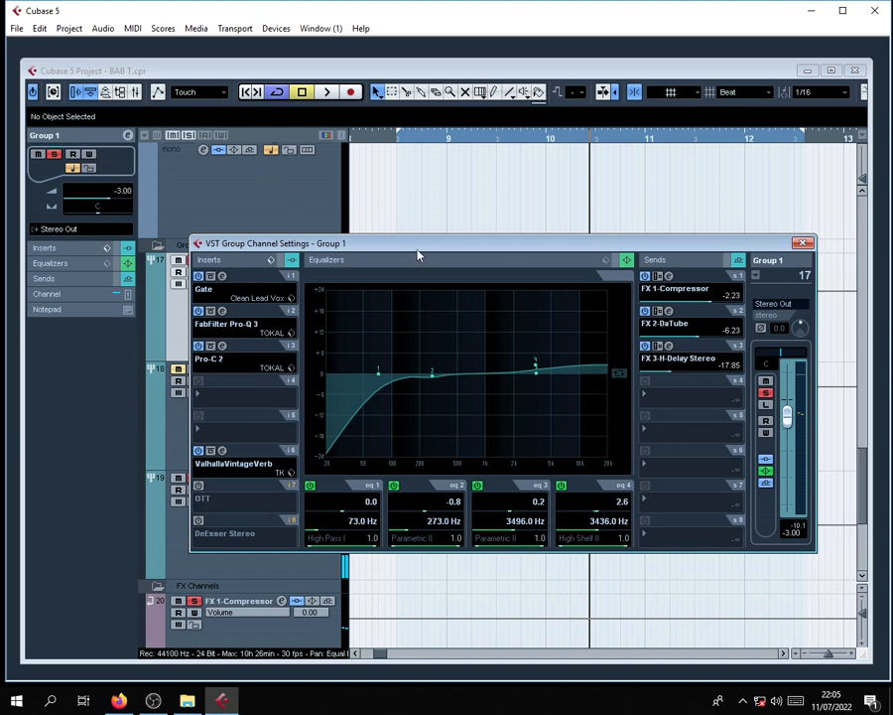
pyautogui.moveTo(418, 255); pyautogui.dragTo(393, 259)
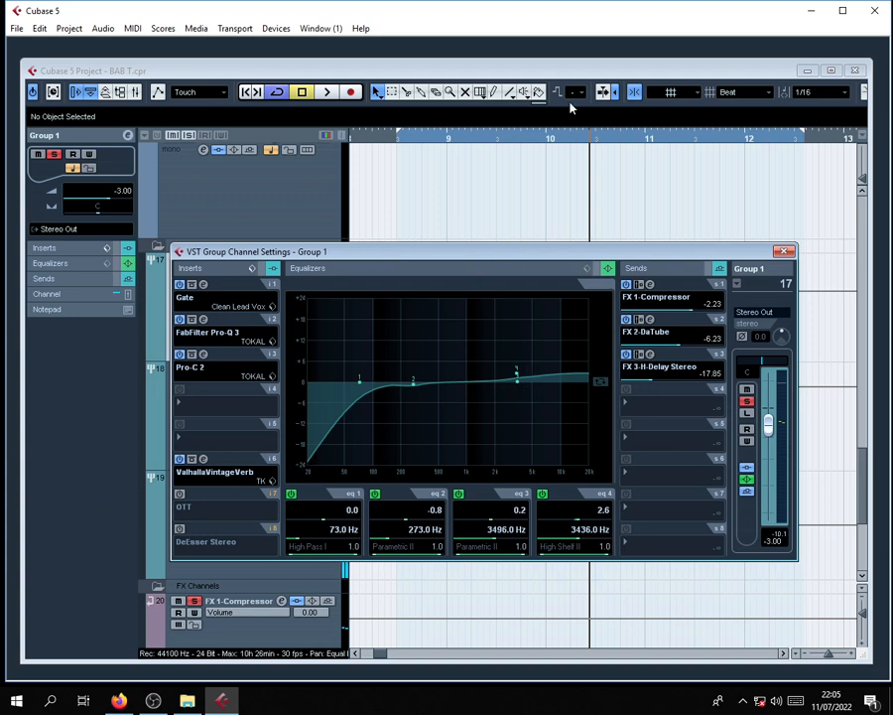
pyautogui.click(180, 495)
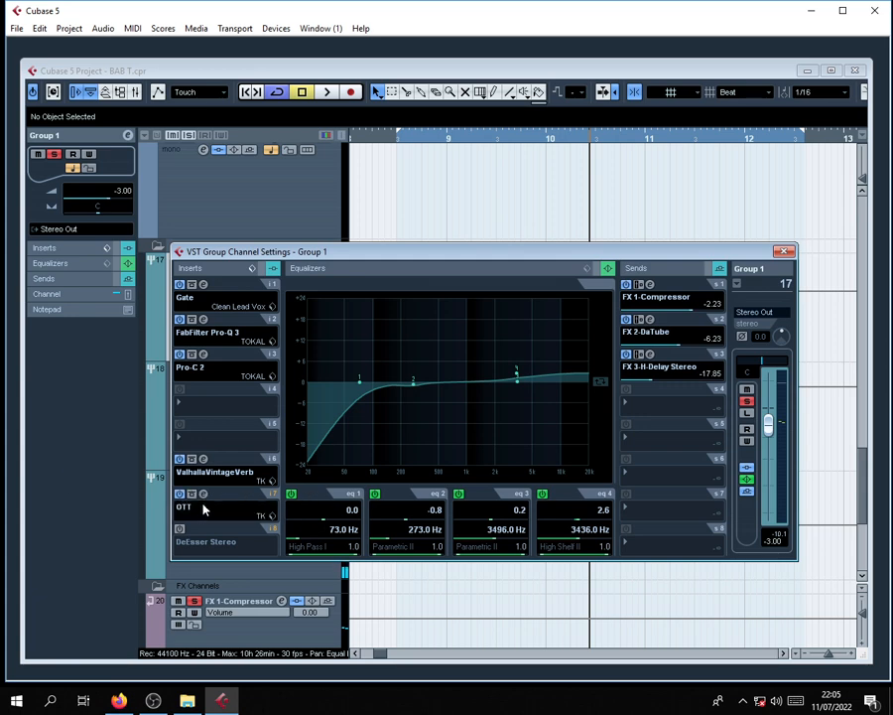
pyautogui.click(203, 496)
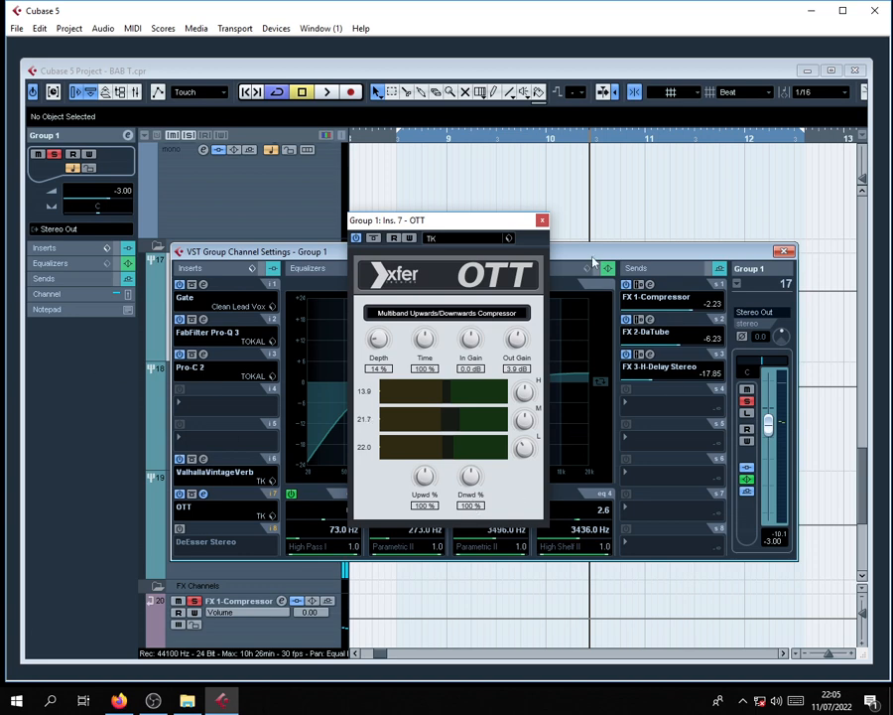
pyautogui.moveTo(440, 227); pyautogui.dragTo(446, 237)
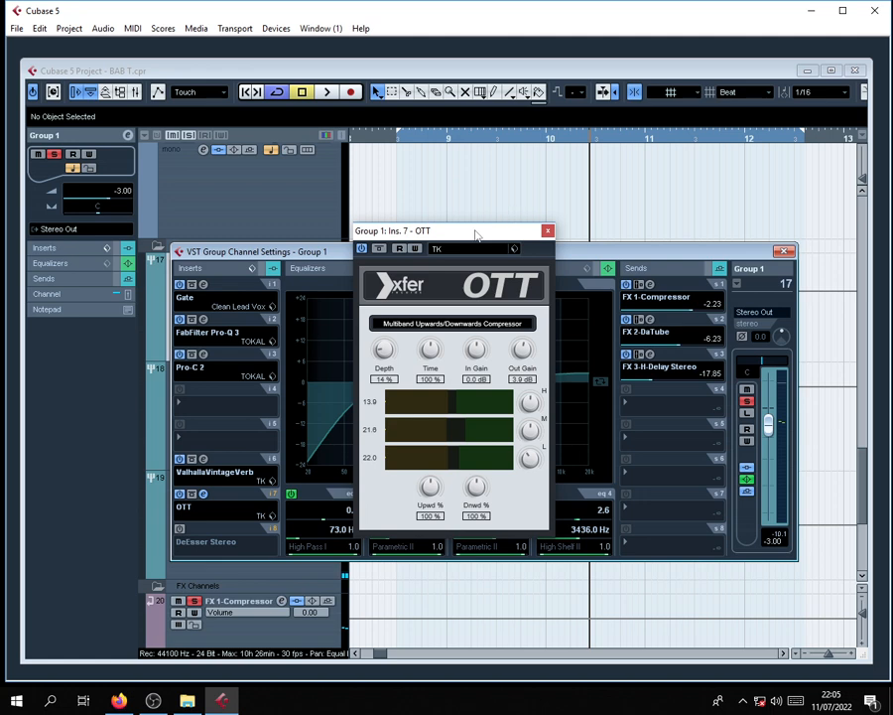
pyautogui.moveTo(474, 230); pyautogui.dragTo(473, 227)
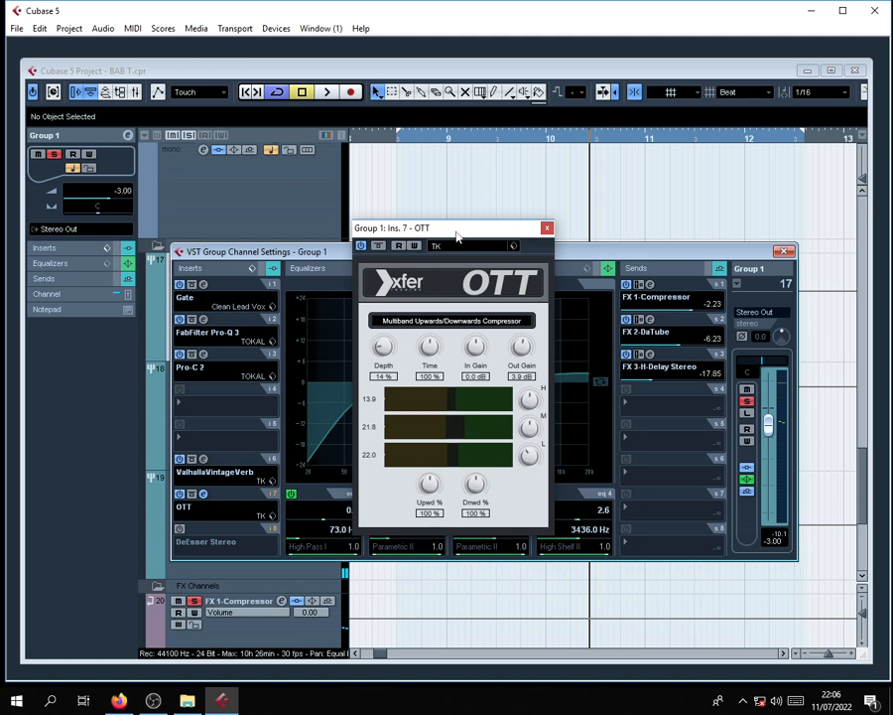
# Audition the loop from its start with OTT deactivated, return to the loop start, and reactivate OTT.
pyautogui.press('KP_1')
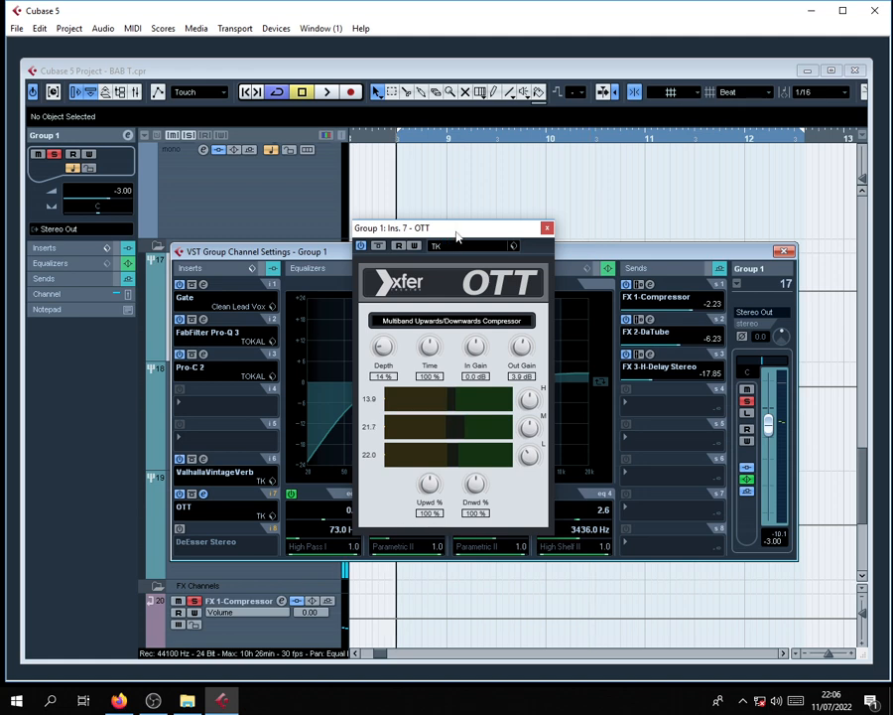
pyautogui.click(360, 246)
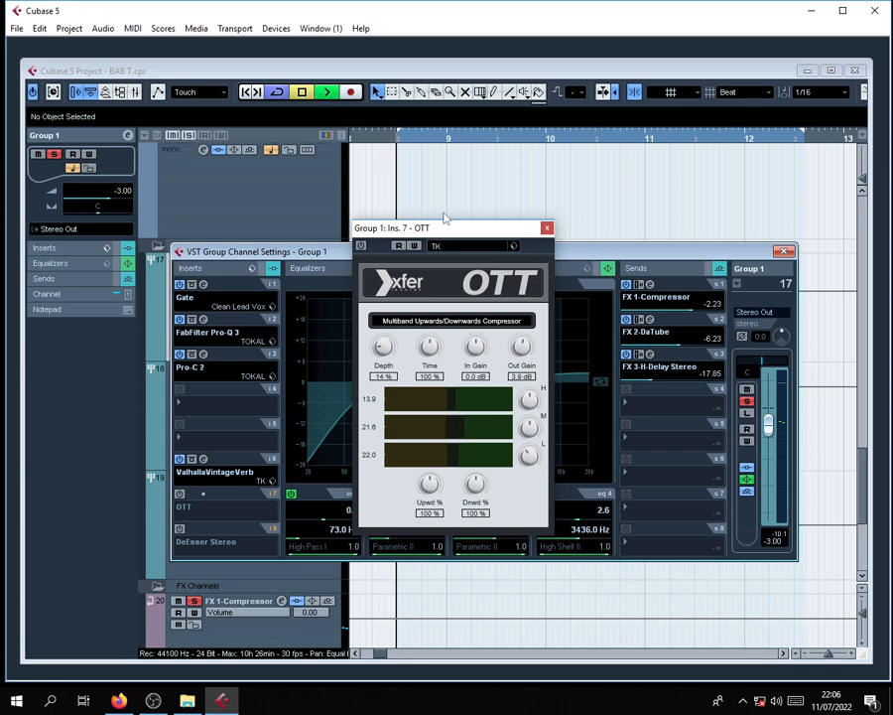
pyautogui.press('space')
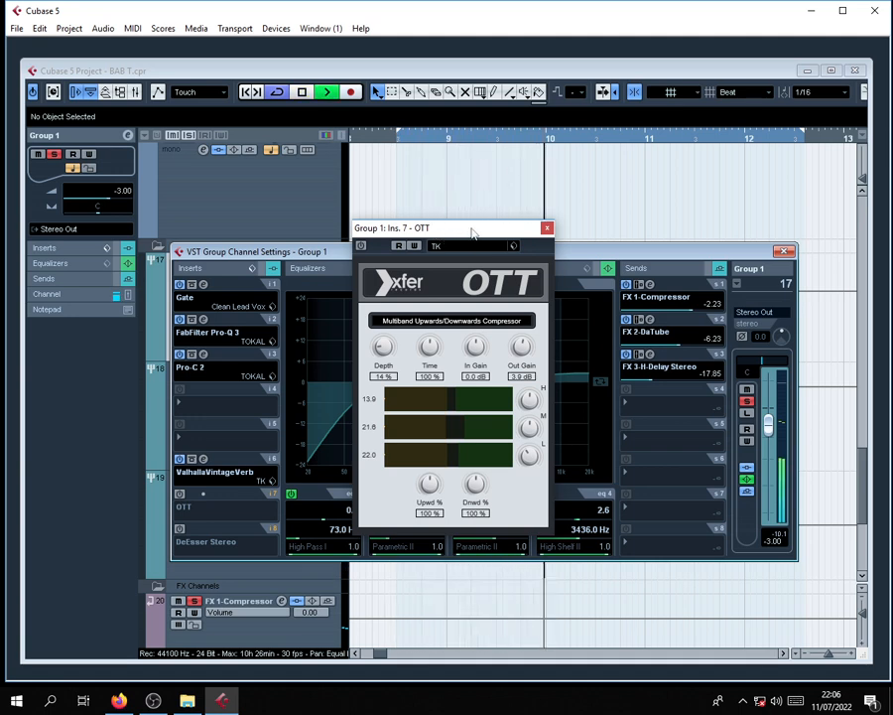
pyautogui.press('space')
pyautogui.press('KP_1')
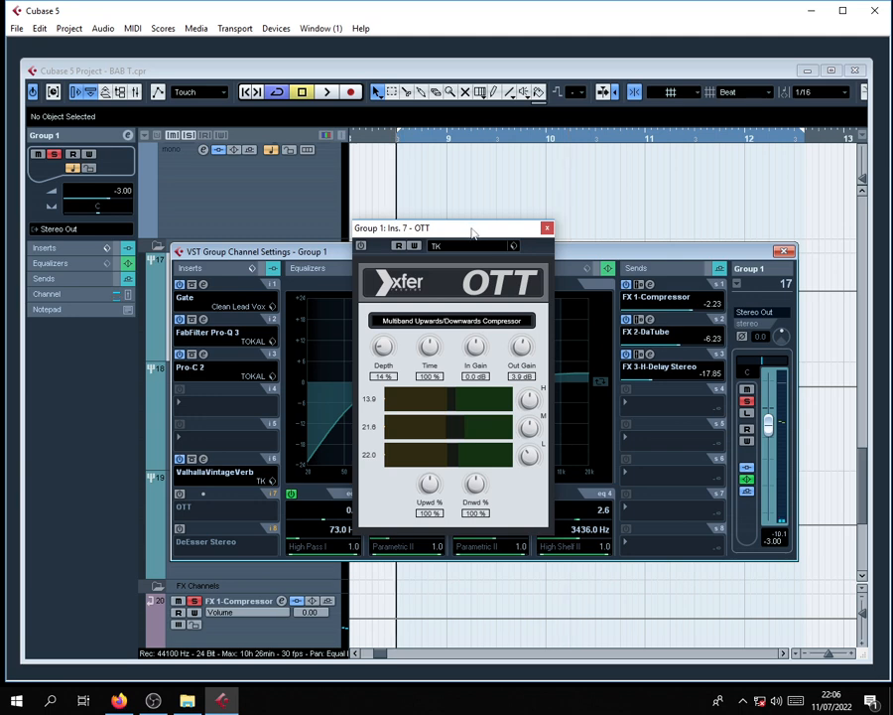
pyautogui.click(361, 246)
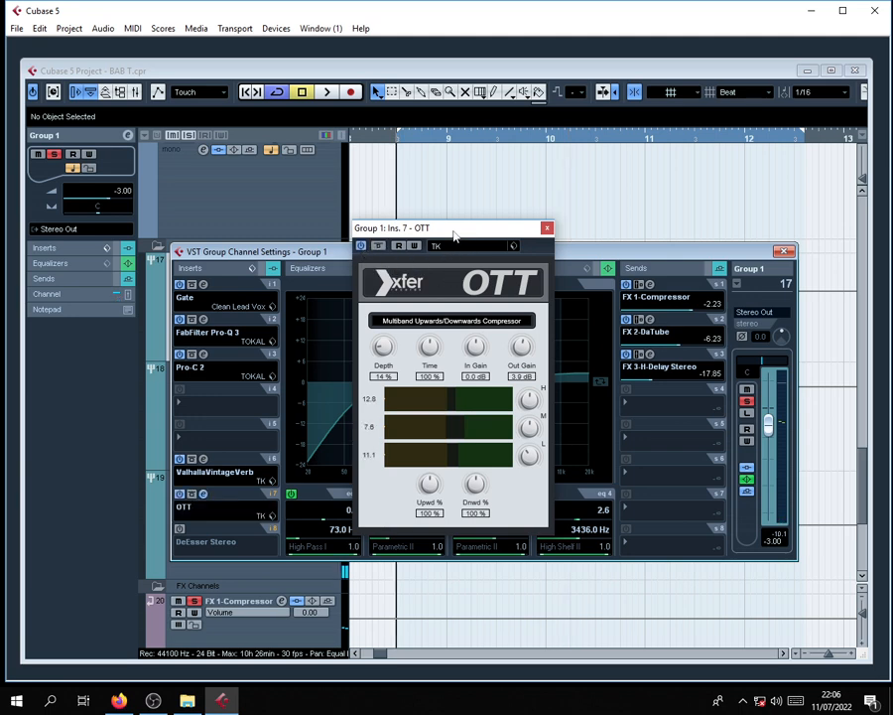
# Replay the loop through Group 1's OTT, stop playback, close the OTT editor, and return to the loop start.
pyautogui.press('space')
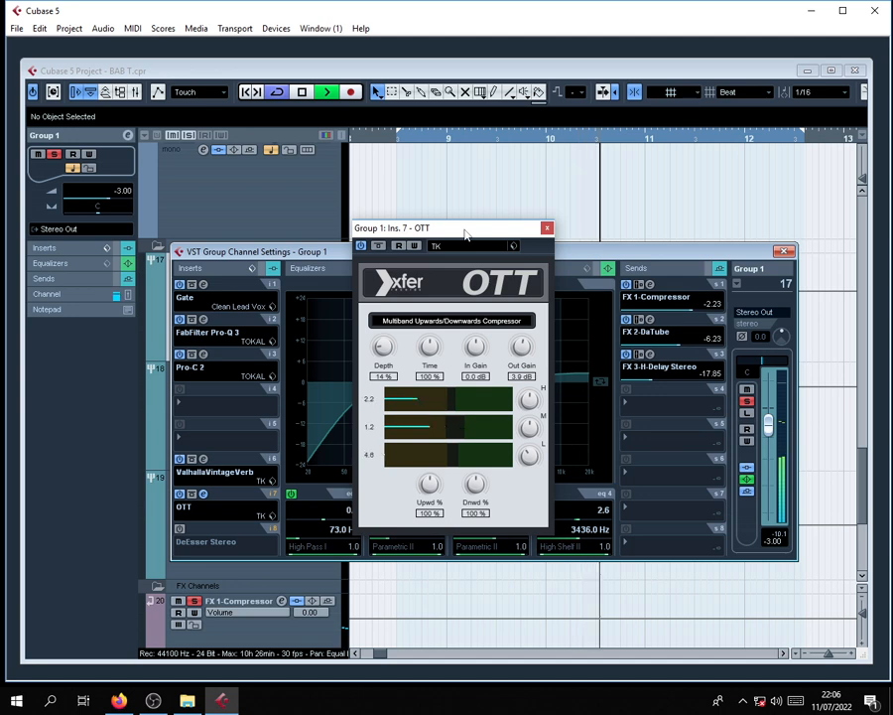
pyautogui.press('space')
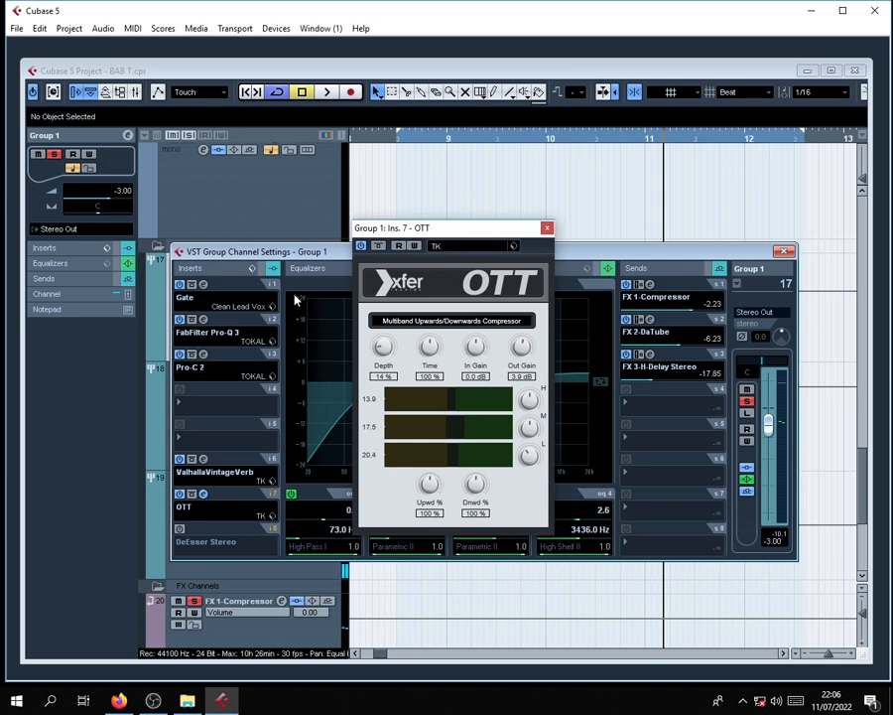
pyautogui.moveTo(454, 236)
pyautogui.mouseDown()
pyautogui.moveTo(463, 236)
pyautogui.moveTo(443, 256)
pyautogui.moveTo(478, 265)
pyautogui.moveTo(518, 253)
pyautogui.moveTo(438, 263)
pyautogui.moveTo(488, 263)
pyautogui.moveTo(469, 251)
pyautogui.mouseUp()
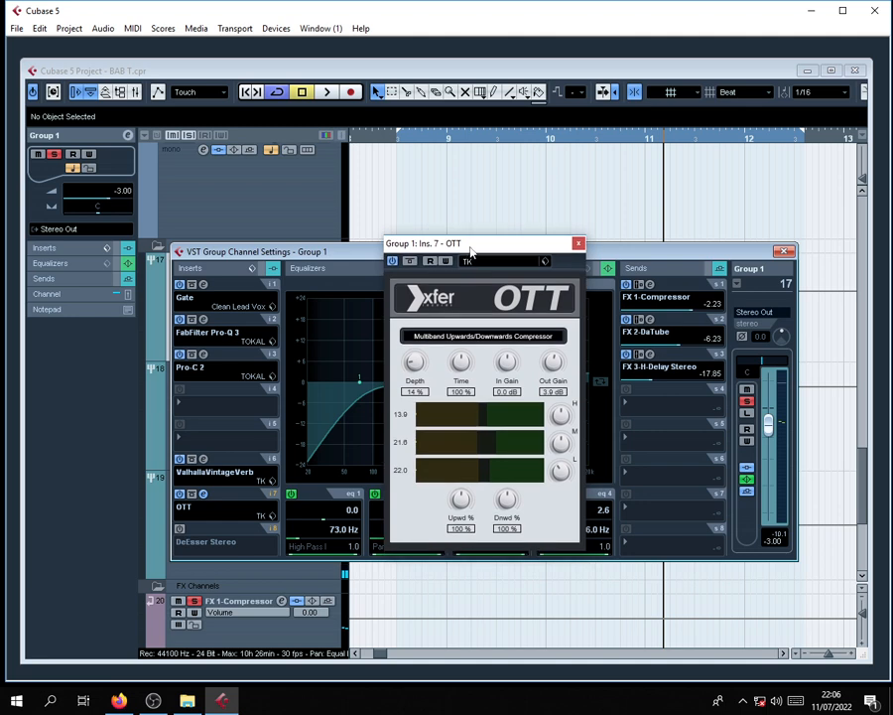
pyautogui.click(578, 244)
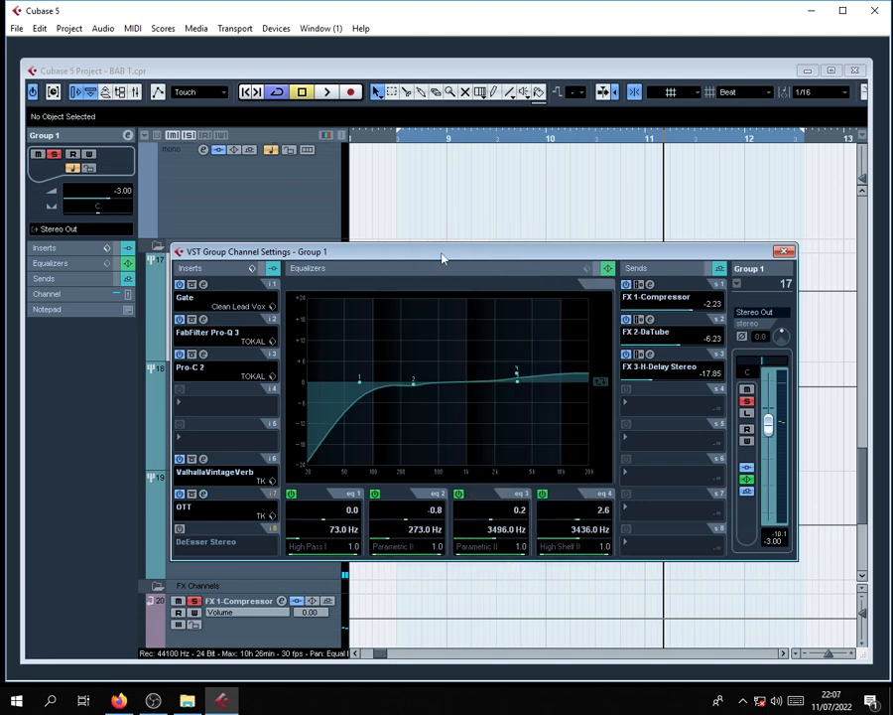
pyautogui.press('KP_1')
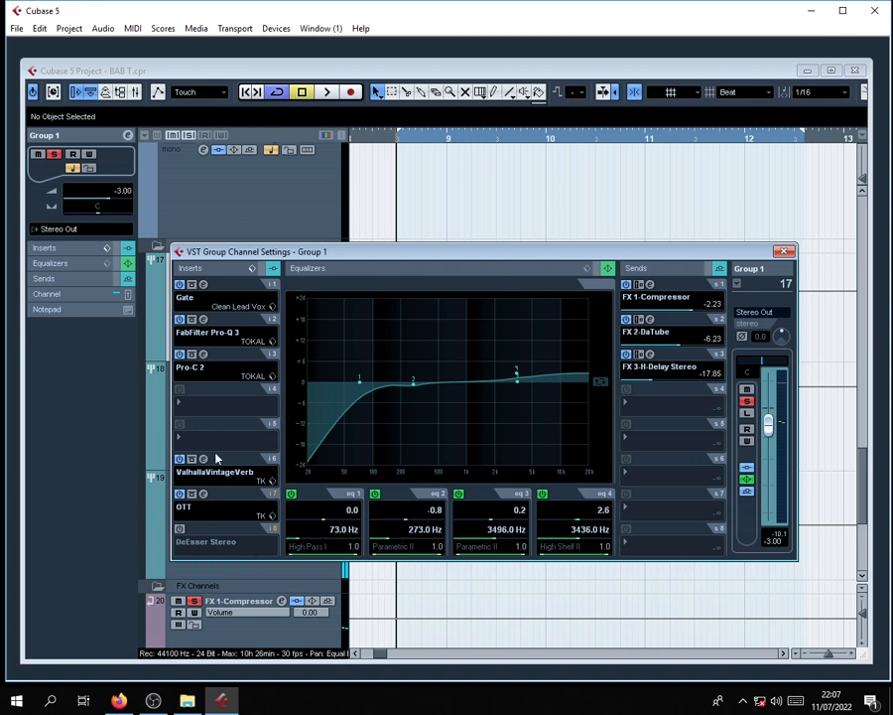
# Activate Group 1's DeEsser Stereo insert, open its editor over the channel settings, and load the Male Ess preset.
pyautogui.click(180, 530)
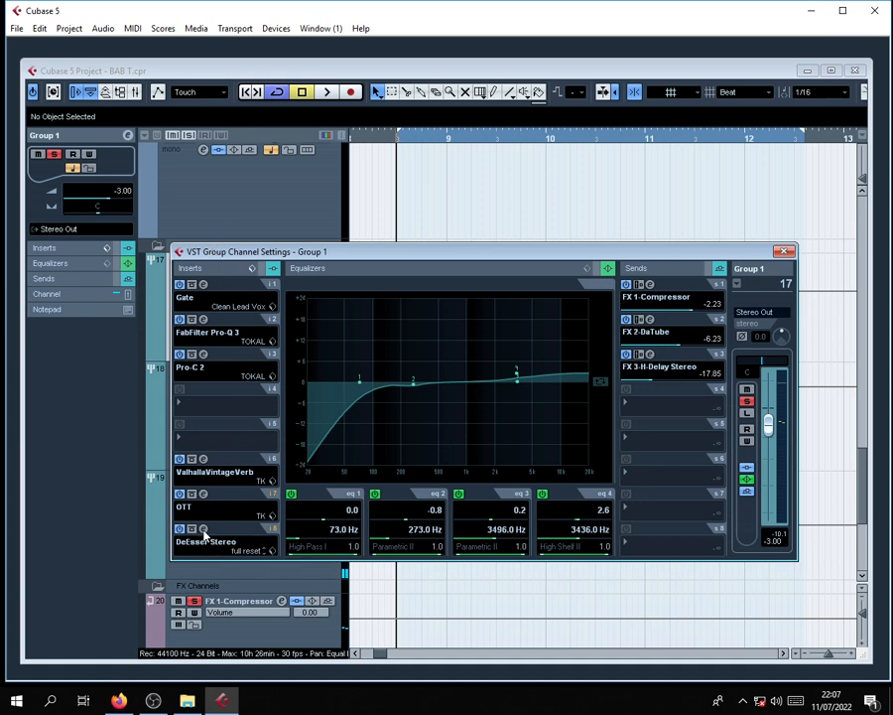
pyautogui.click(204, 530)
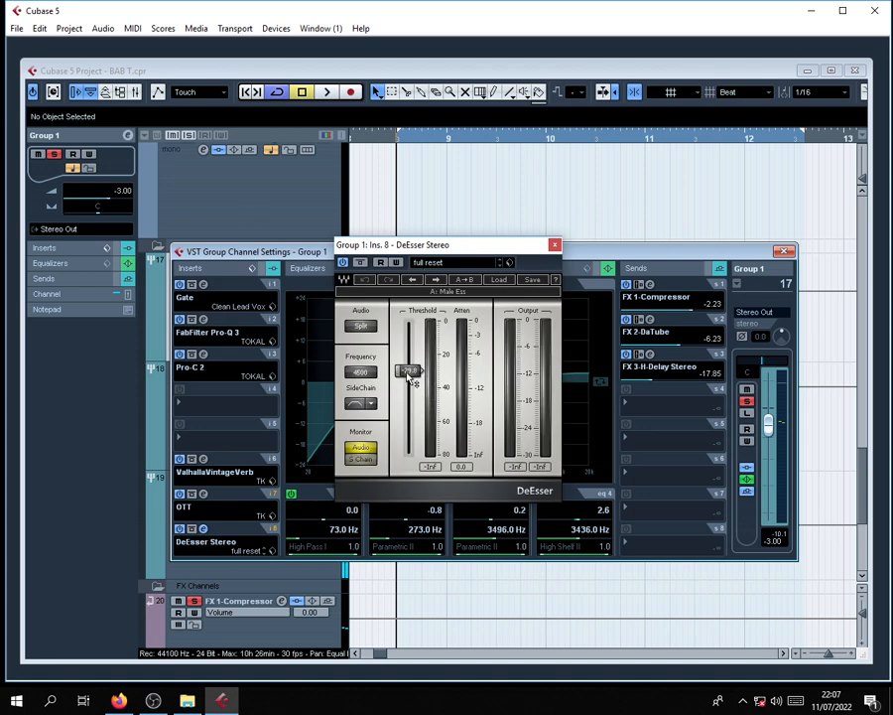
pyautogui.click(445, 263)
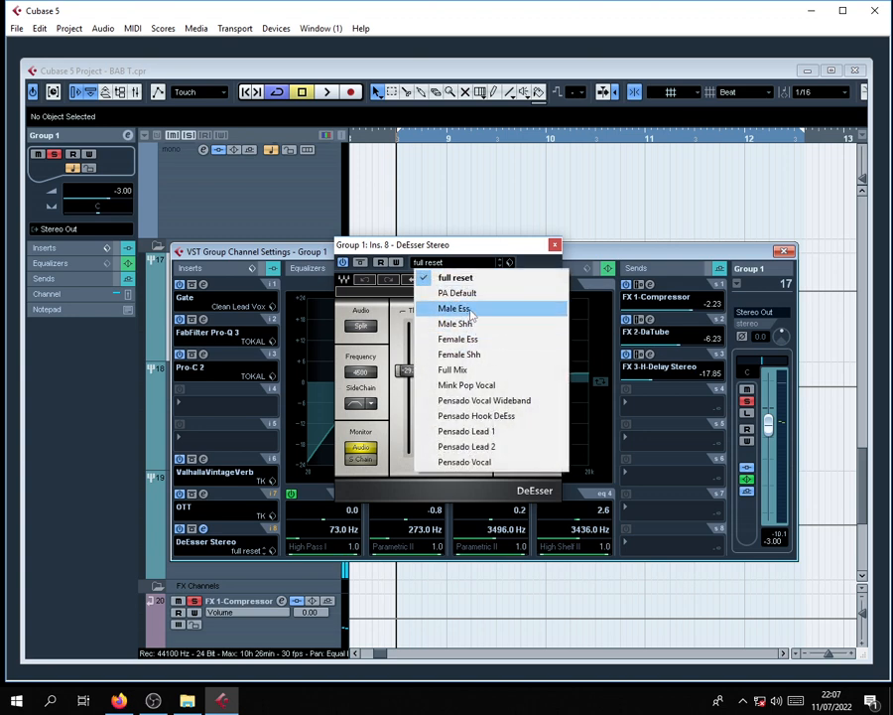
pyautogui.click(473, 310)
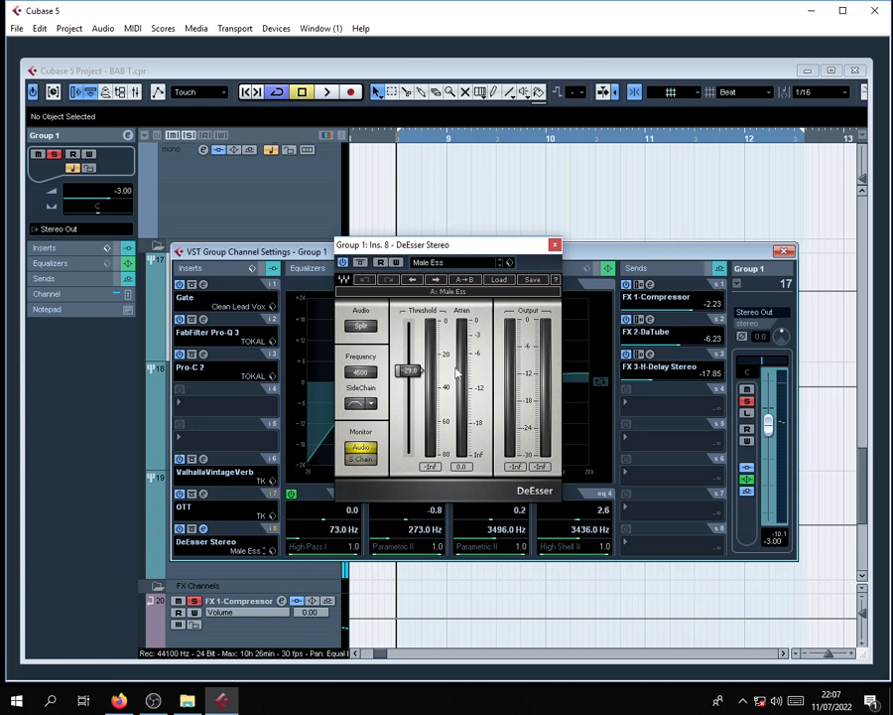
pyautogui.moveTo(451, 249)
pyautogui.mouseDown()
pyautogui.moveTo(488, 257)
pyautogui.moveTo(439, 260)
pyautogui.moveTo(448, 257)
pyautogui.mouseUp()
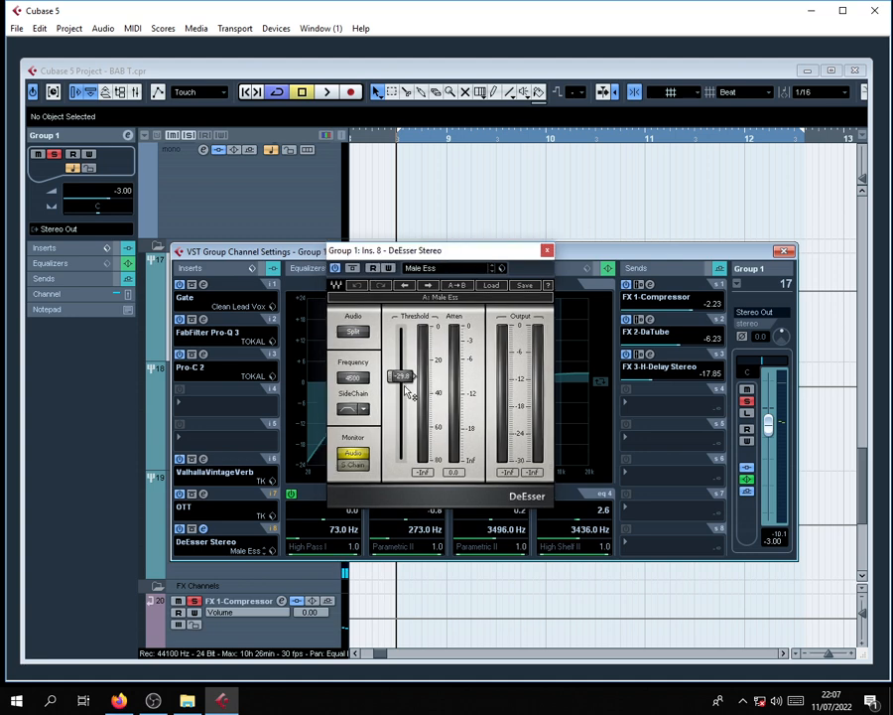
pyautogui.moveTo(446, 254); pyautogui.dragTo(451, 256)
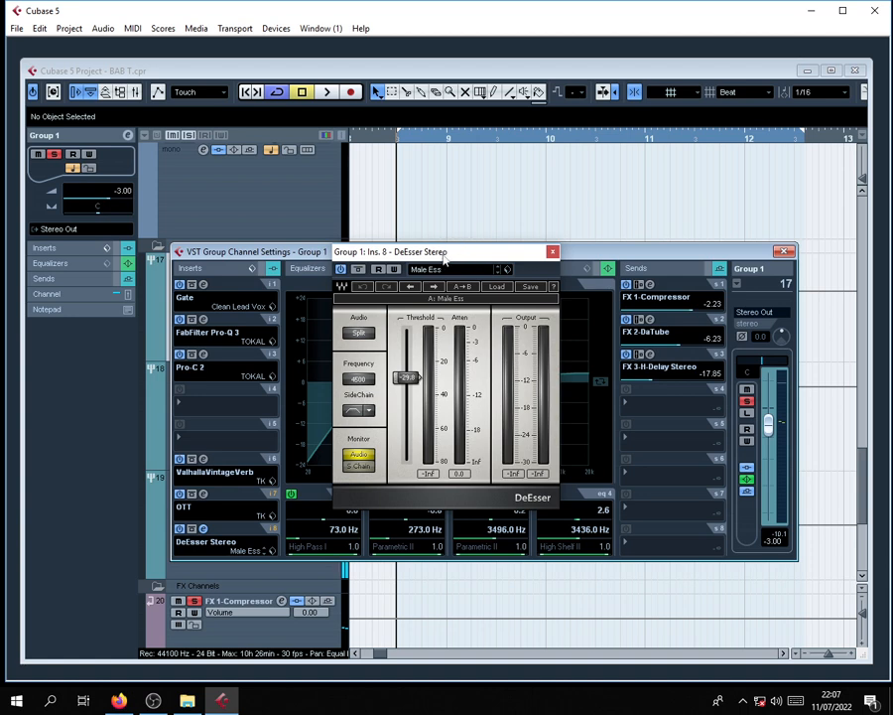
pyautogui.moveTo(465, 253)
pyautogui.mouseDown()
pyautogui.moveTo(491, 248)
pyautogui.moveTo(454, 253)
pyautogui.moveTo(484, 239)
pyautogui.moveTo(458, 247)
pyautogui.mouseUp()
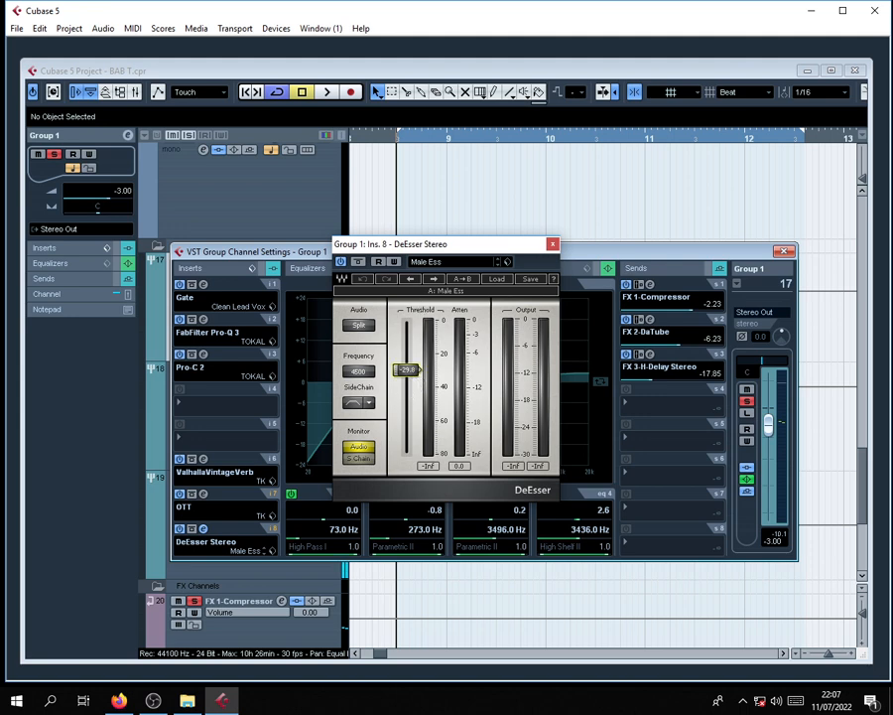
pyautogui.moveTo(444, 245); pyautogui.dragTo(444, 248)
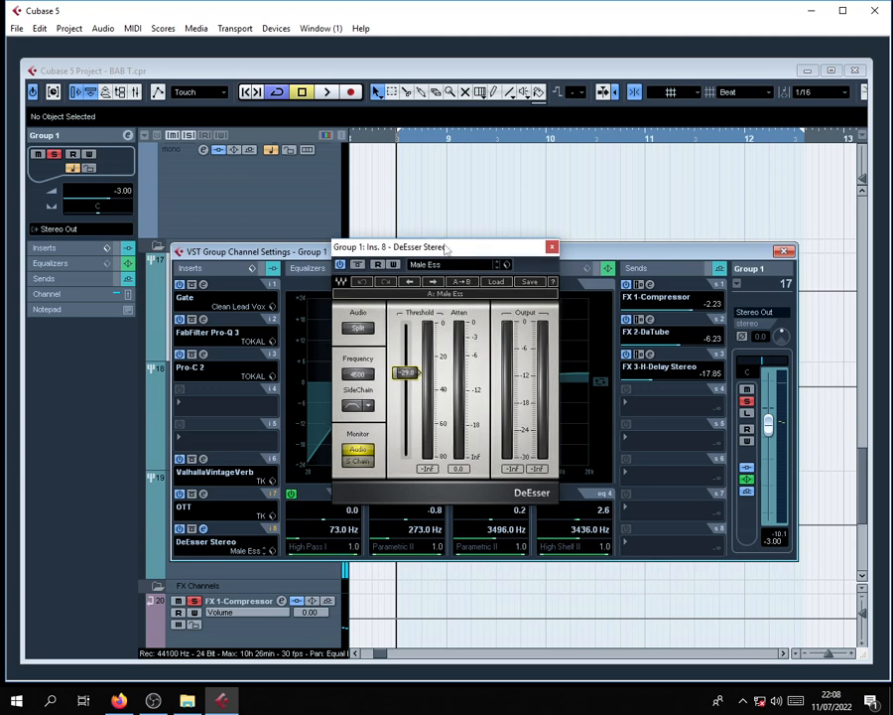
# Compare the start of the loop with DeEsser Stereo deactivated and reactivated, leaving the plug-in active.
pyautogui.click(341, 265)
pyautogui.press('space')
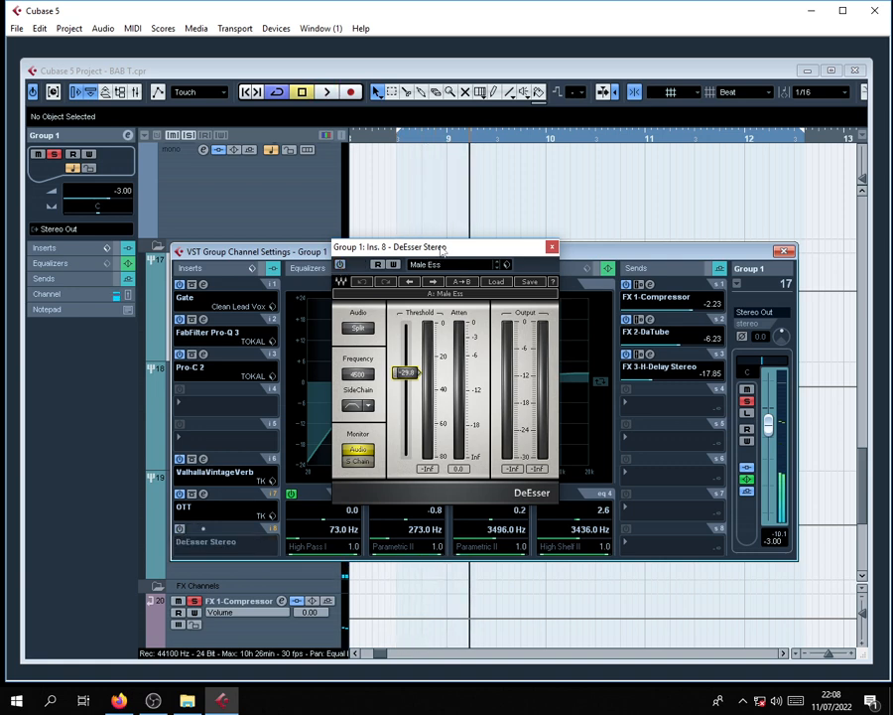
pyautogui.press('space')
pyautogui.click(341, 265)
pyautogui.press('space')
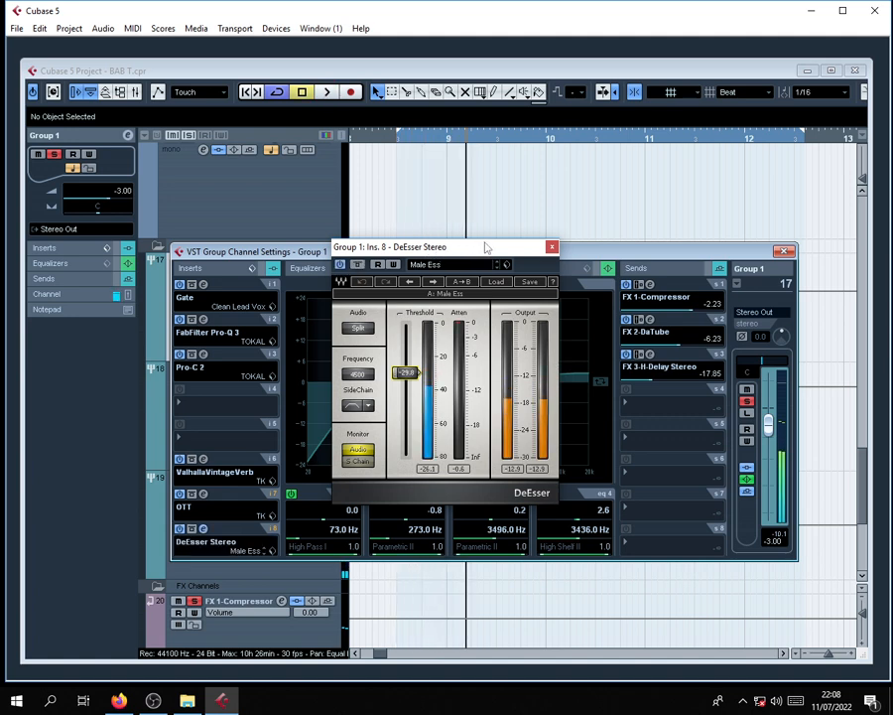
pyautogui.press('space')
# Lower the DeEsser threshold to -31.8 and further to -33.8, and audition the loop from its start.
pyautogui.moveTo(401, 372); pyautogui.dragTo(415, 385)
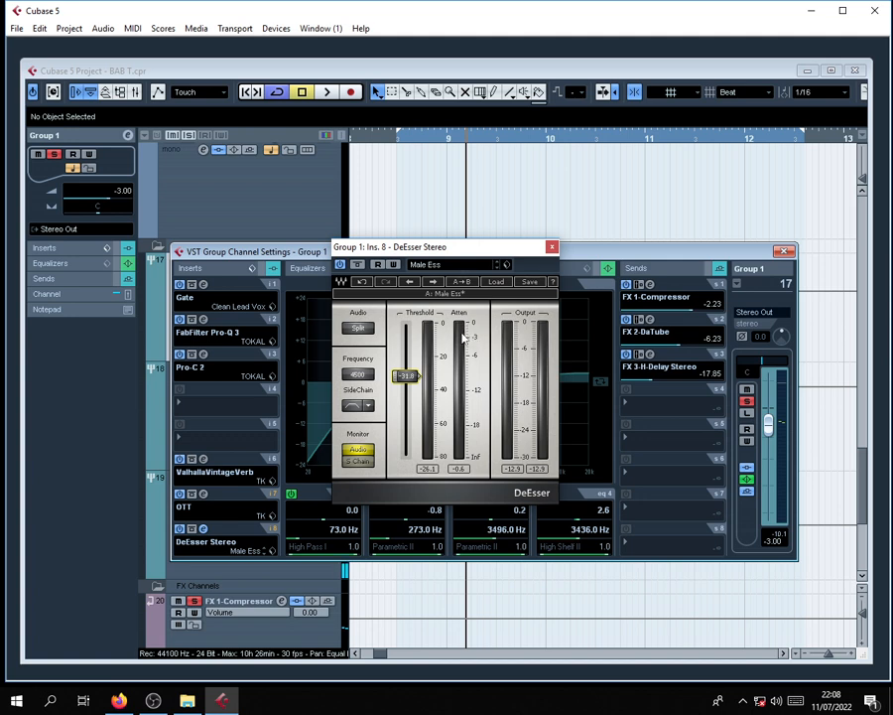
pyautogui.moveTo(478, 257); pyautogui.dragTo(502, 258)
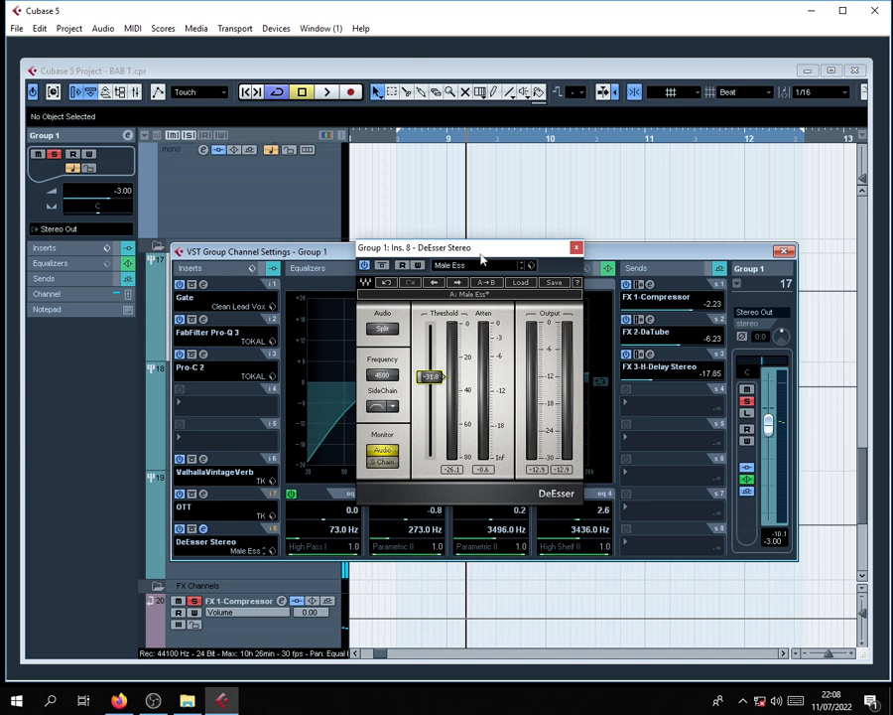
pyautogui.press('KP_0')
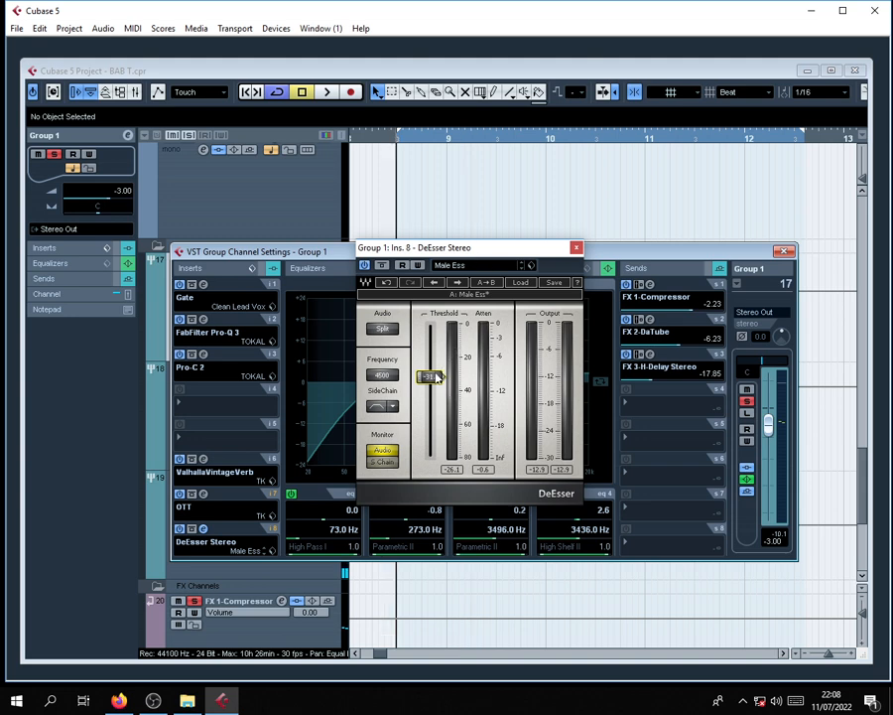
pyautogui.moveTo(437, 379); pyautogui.dragTo(437, 381)
pyautogui.moveTo(489, 255); pyautogui.dragTo(486, 259)
pyautogui.press('space')
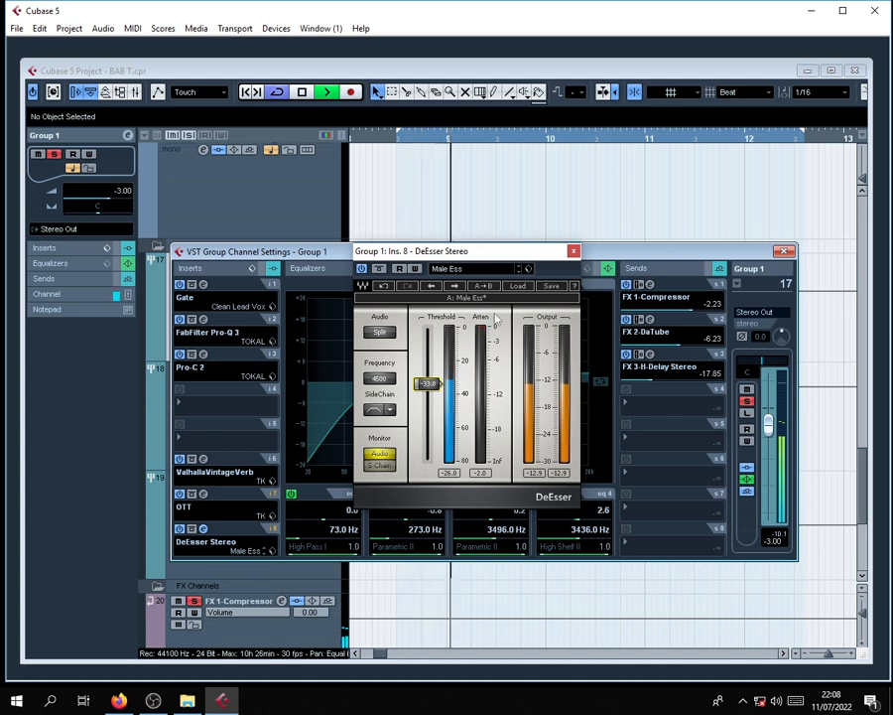
pyautogui.press('space')
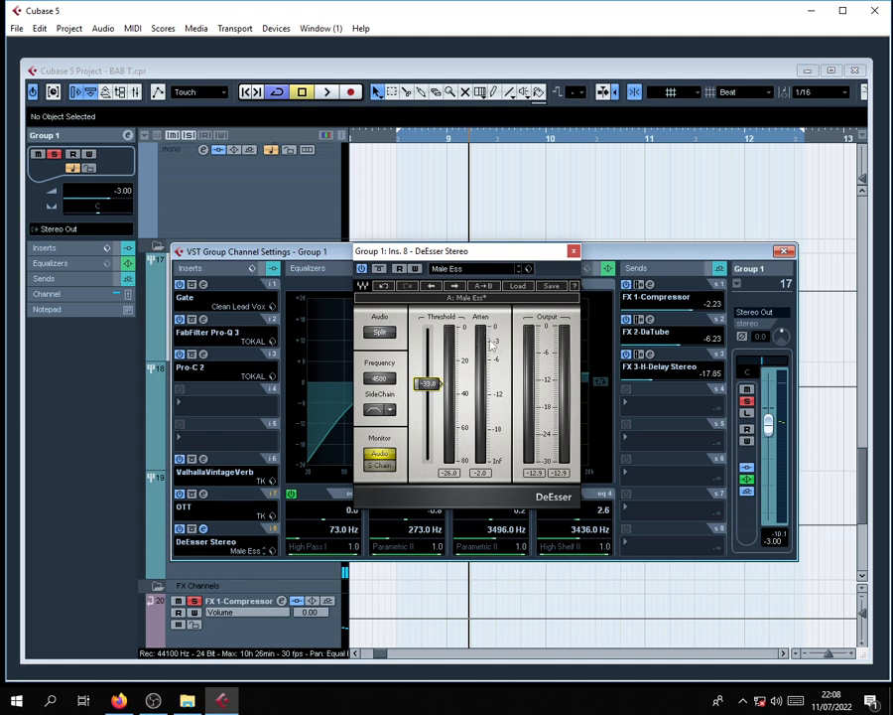
# Replay the loop with the DeEsser threshold at -33.3, stop playback, and close the plug-in's editor.
pyautogui.press('space')
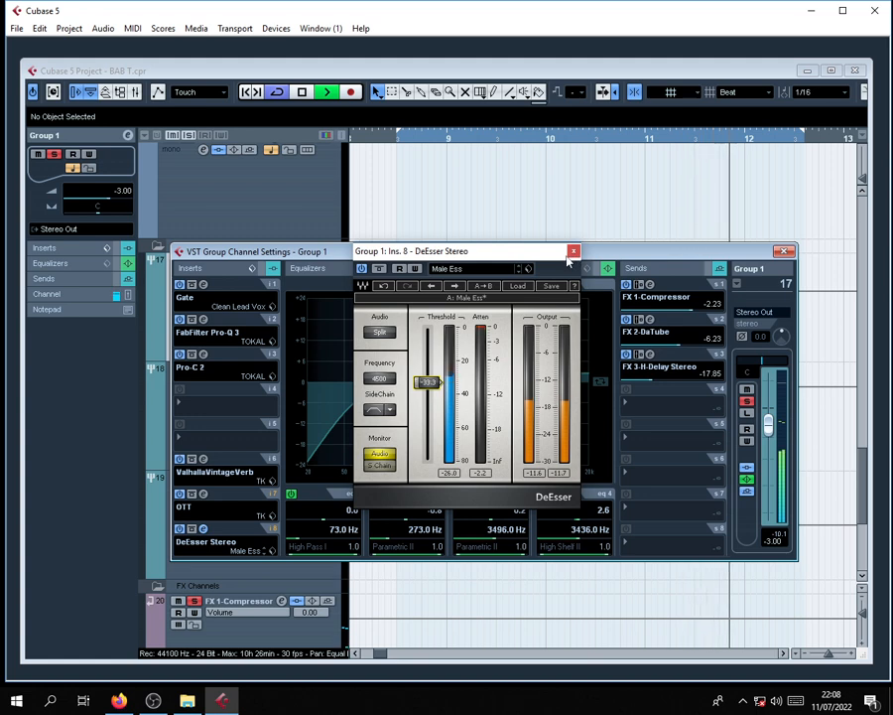
pyautogui.press('space')
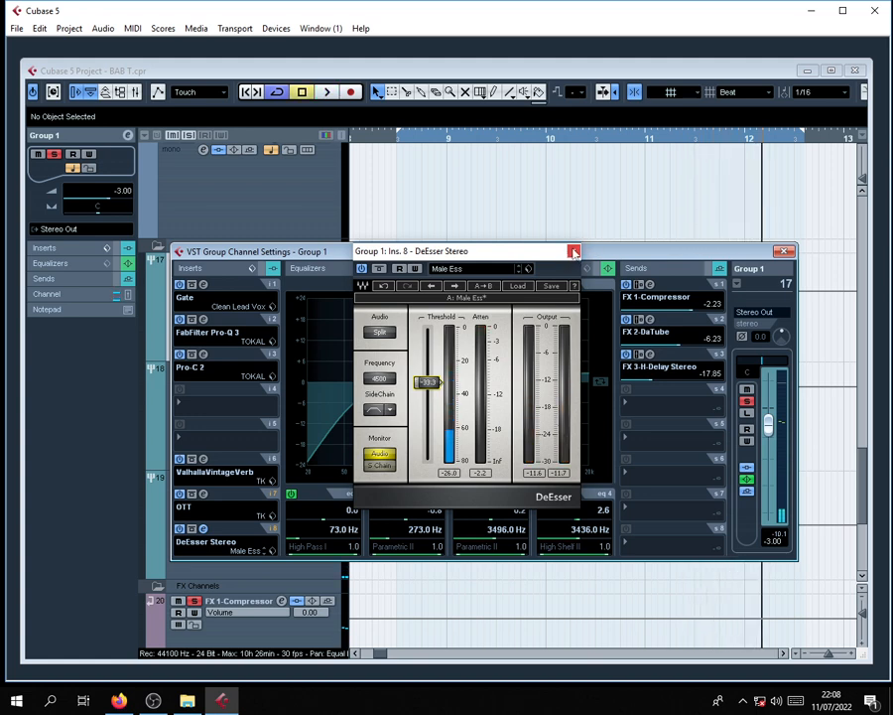
pyautogui.click(573, 252)
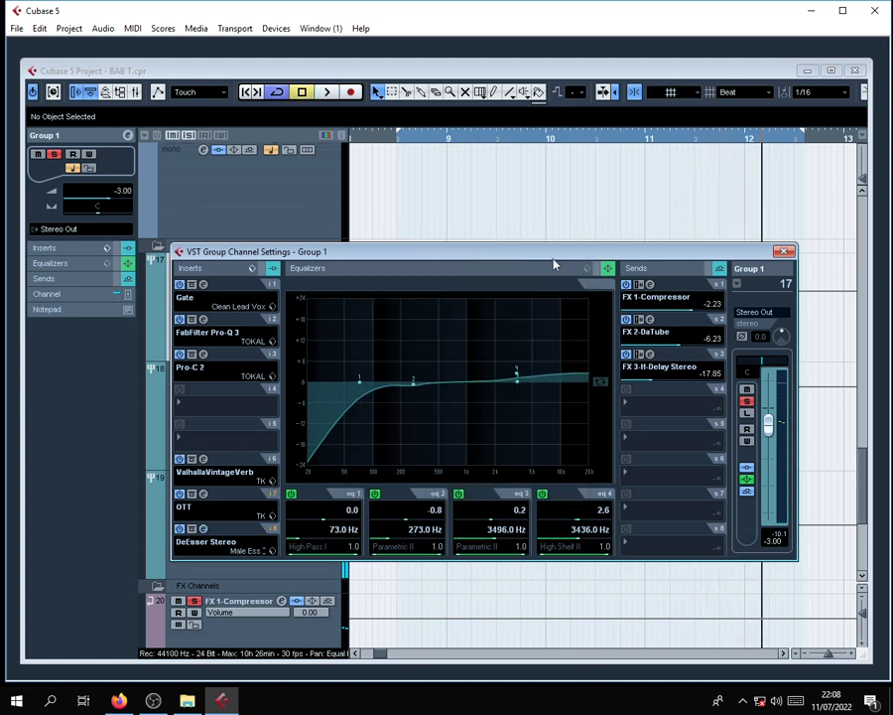
# Bypass Group 1's inserts, sends and equalizers, and close its channel settings.
pyautogui.click(261, 269)
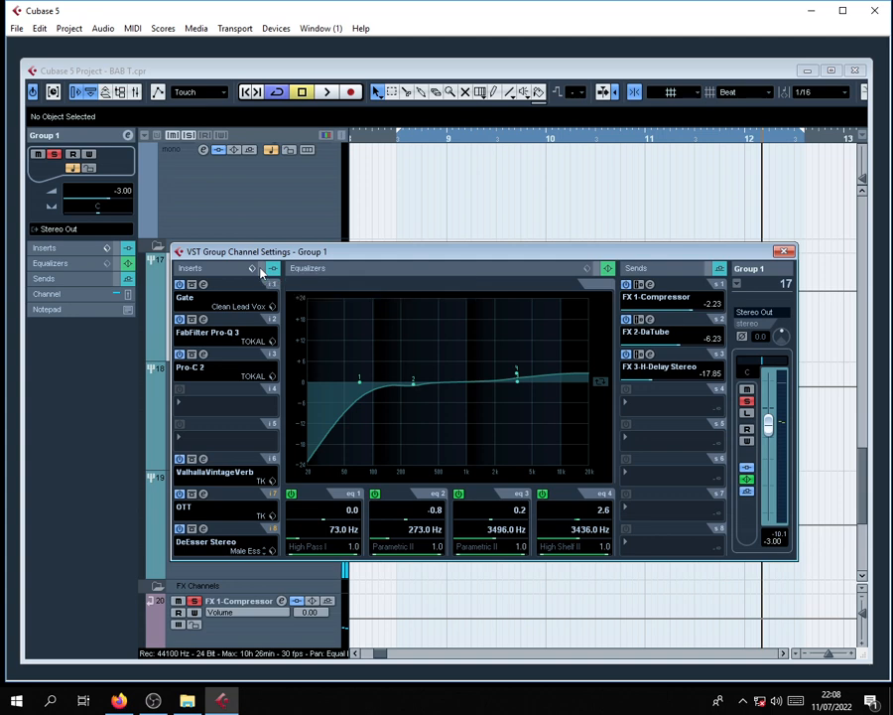
pyautogui.click(708, 269)
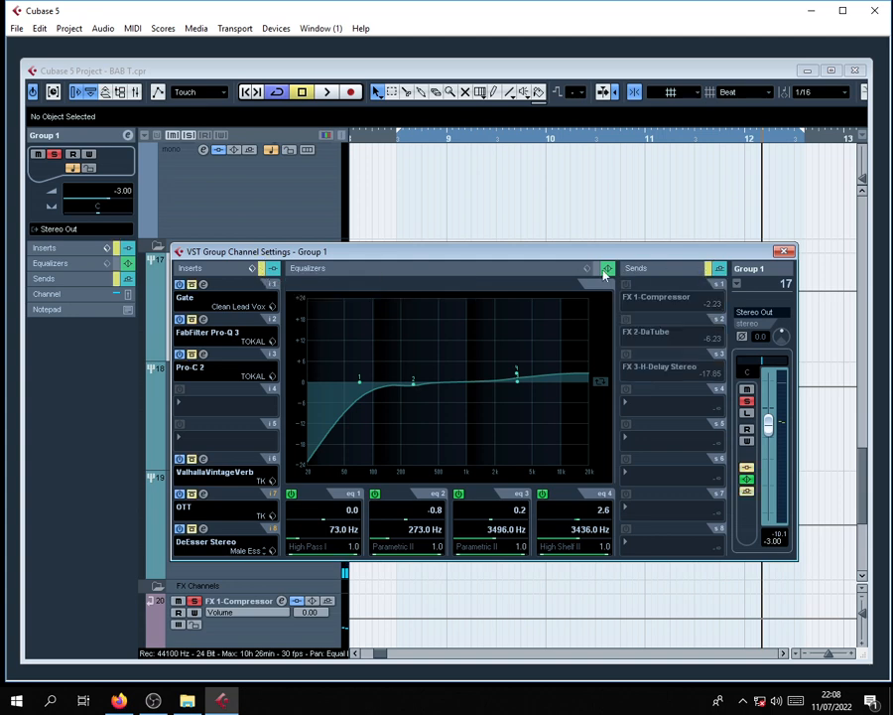
pyautogui.click(596, 268)
pyautogui.click(784, 251)
# Bypass all inserts in the VERSE track's channel settings and audition the unprocessed loop from its start.
pyautogui.scroll(10, 534, 409)
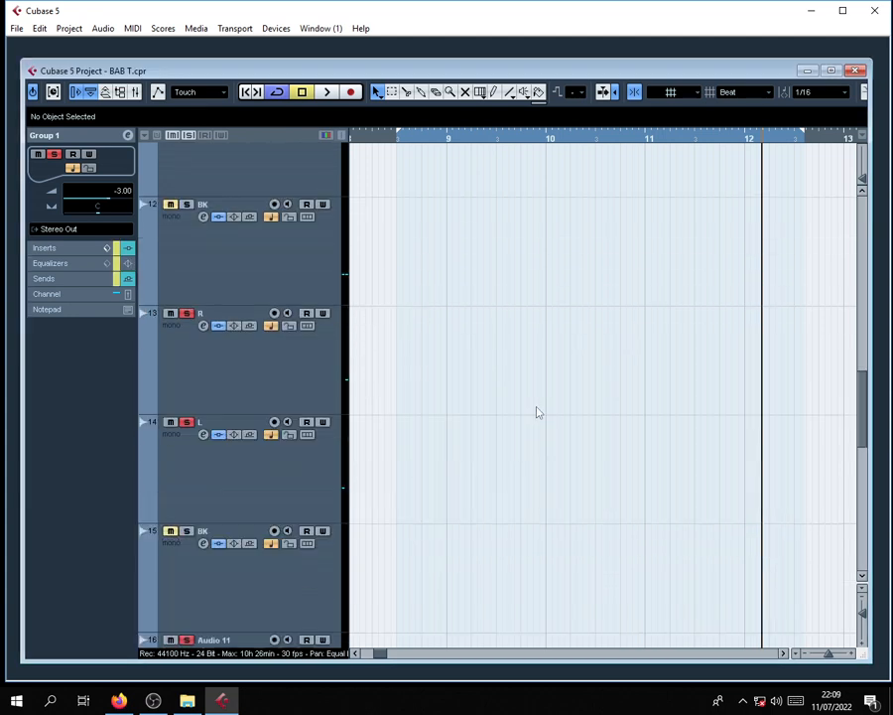
pyautogui.scroll(3, 319, 349)
pyautogui.click(257, 398)
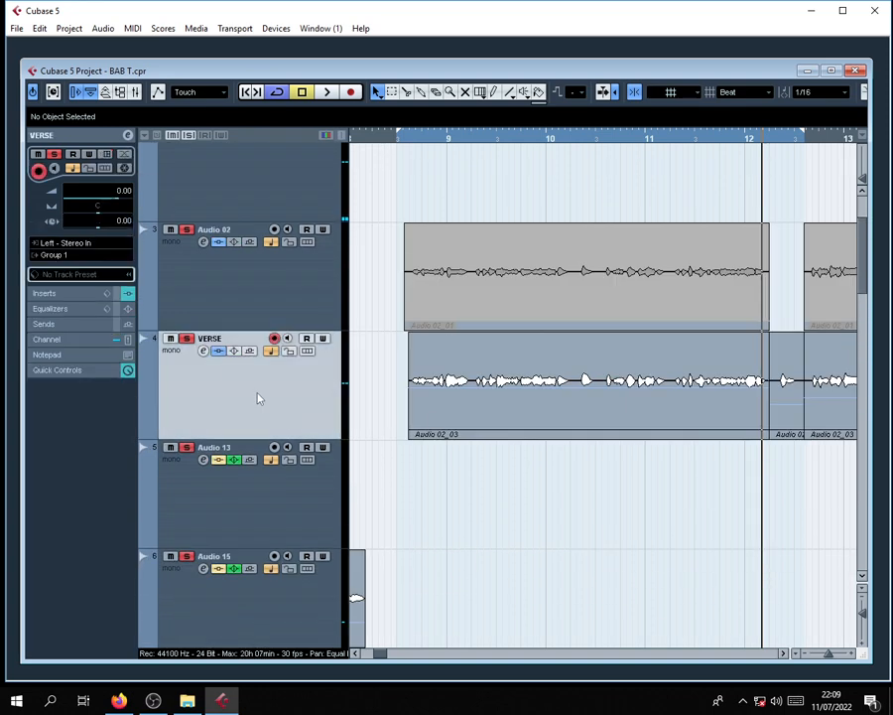
pyautogui.click(203, 352)
pyautogui.click(261, 268)
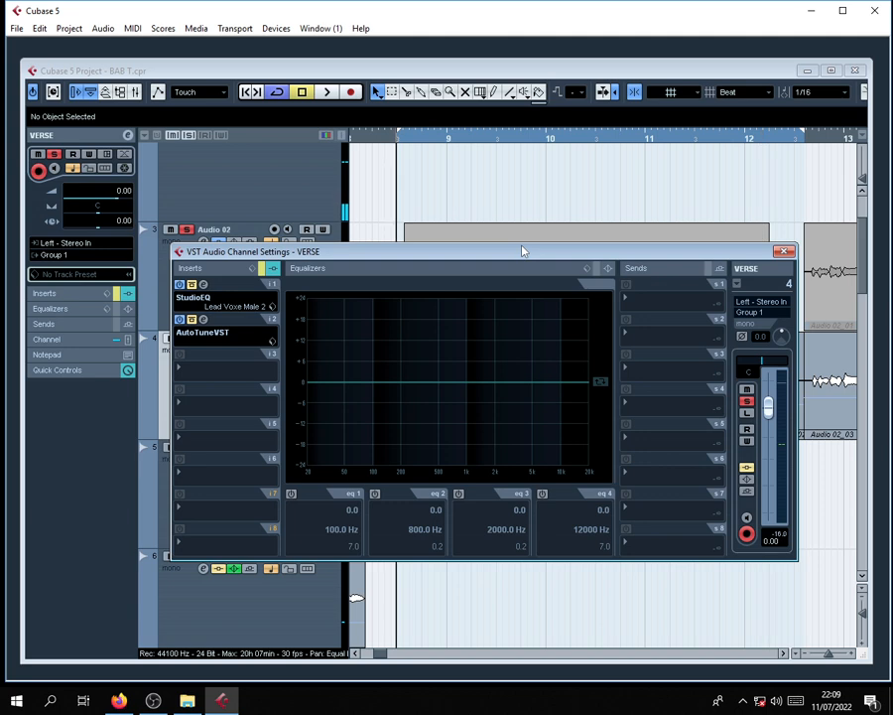
pyautogui.press('space')
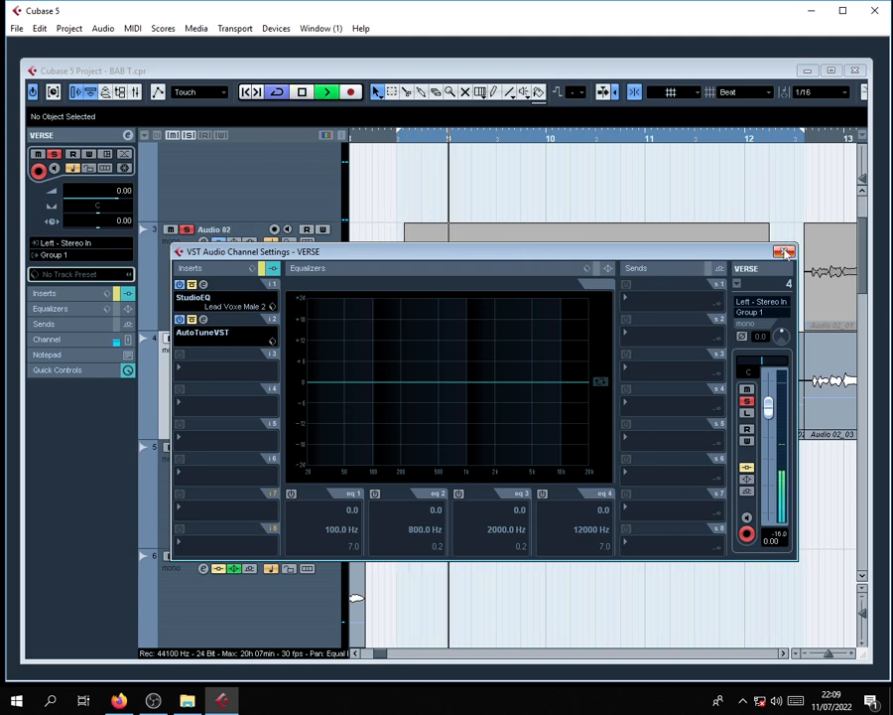
pyautogui.press('space')
pyautogui.press('space')
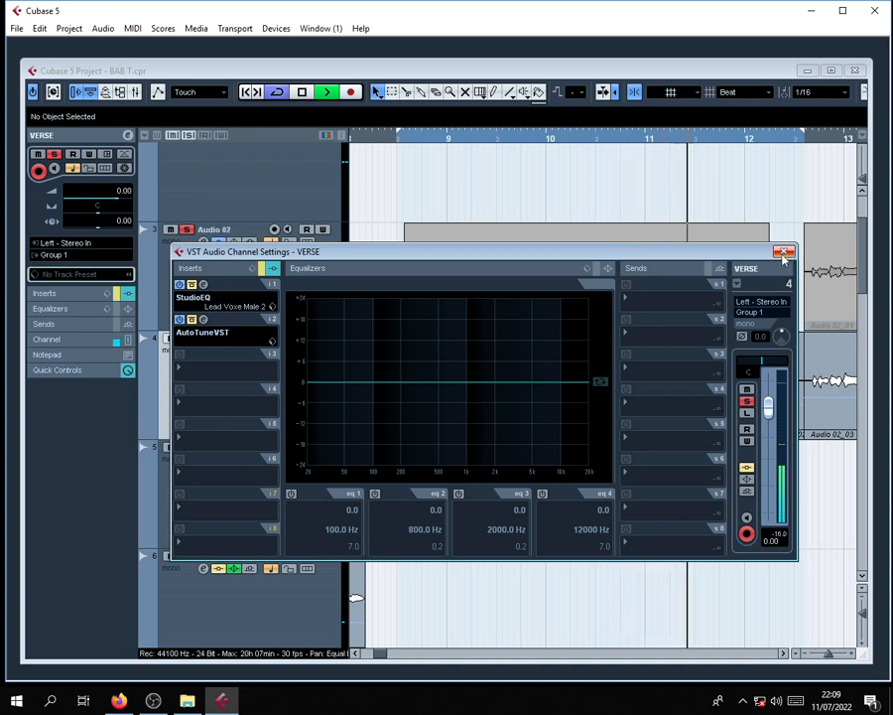
pyautogui.press('space')
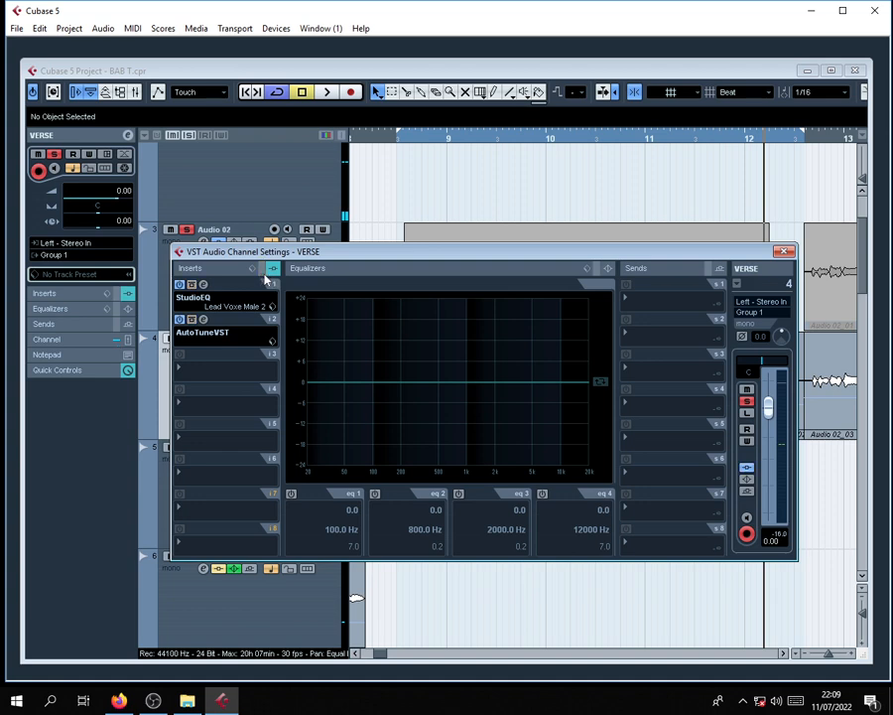
# Re-enable the inserts on VERSE, and the inserts, equalizers and sends in Group 1's channel settings.
pyautogui.click(785, 251)
pyautogui.scroll(-5, 580, 512)
pyautogui.scroll(-5, 583, 517)
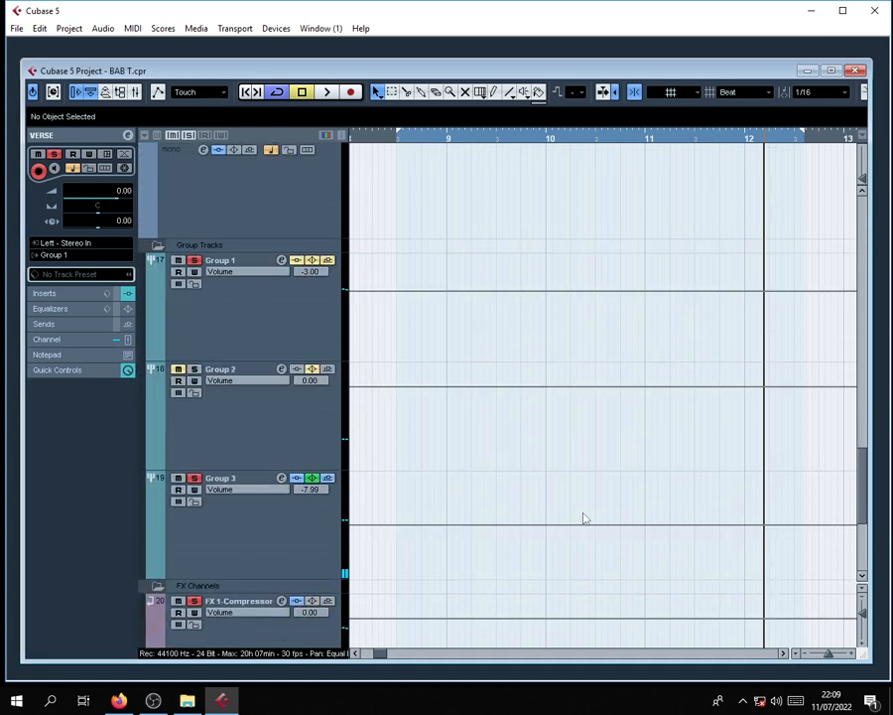
pyautogui.click(278, 334)
pyautogui.click(281, 260)
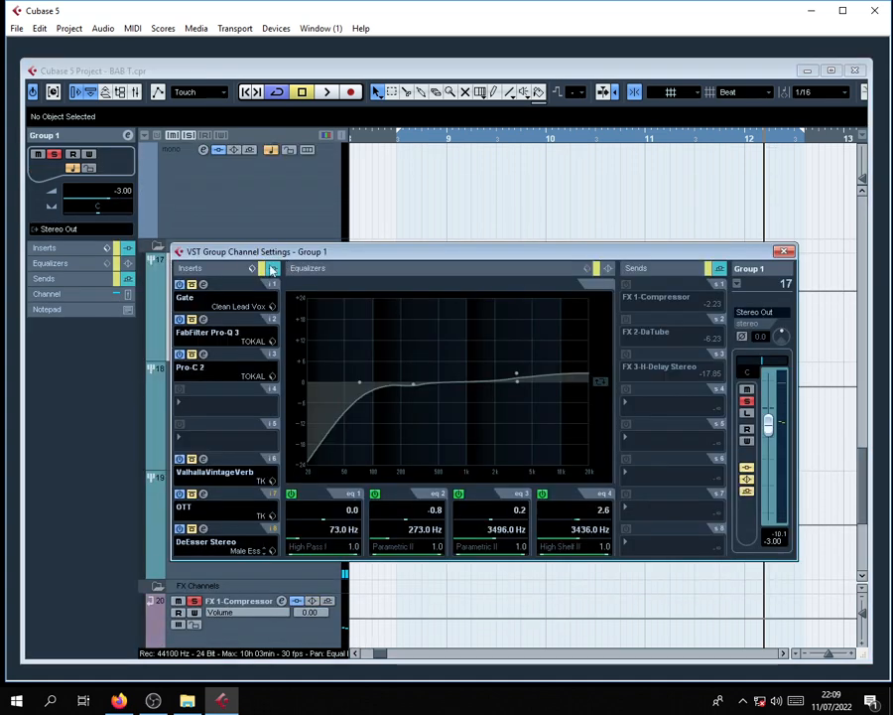
pyautogui.click(604, 269)
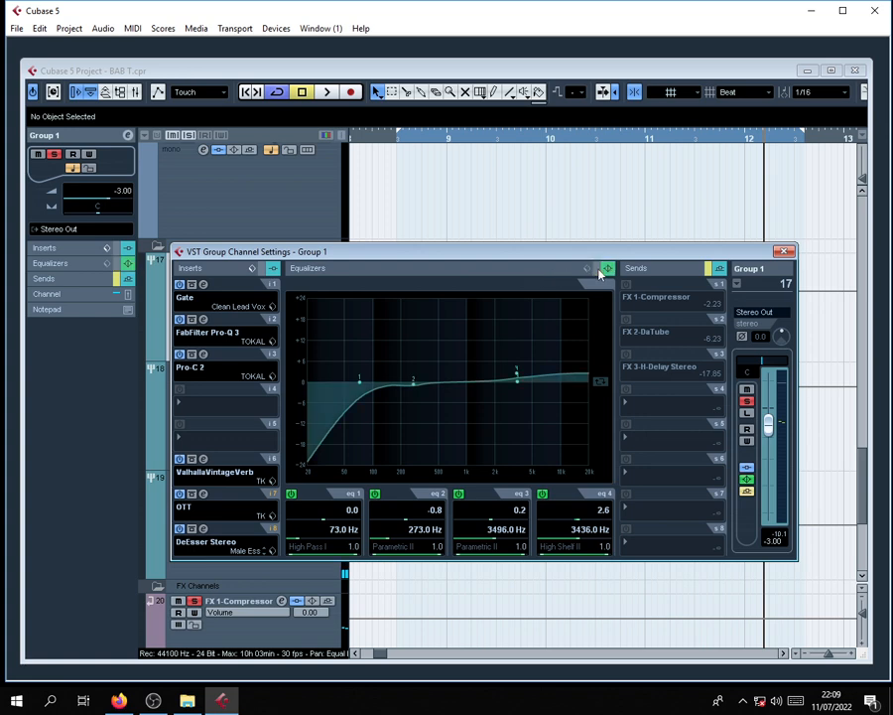
pyautogui.click(705, 269)
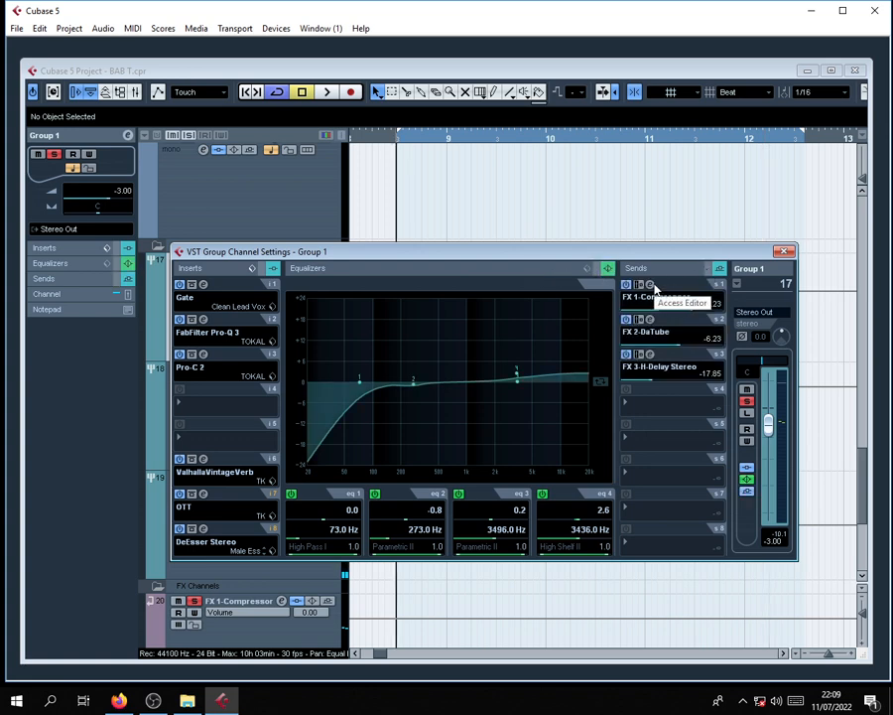
# Audition the soloed vocal with Group 1's full processing, stop playback, and close its channel settings.
pyautogui.press('space')
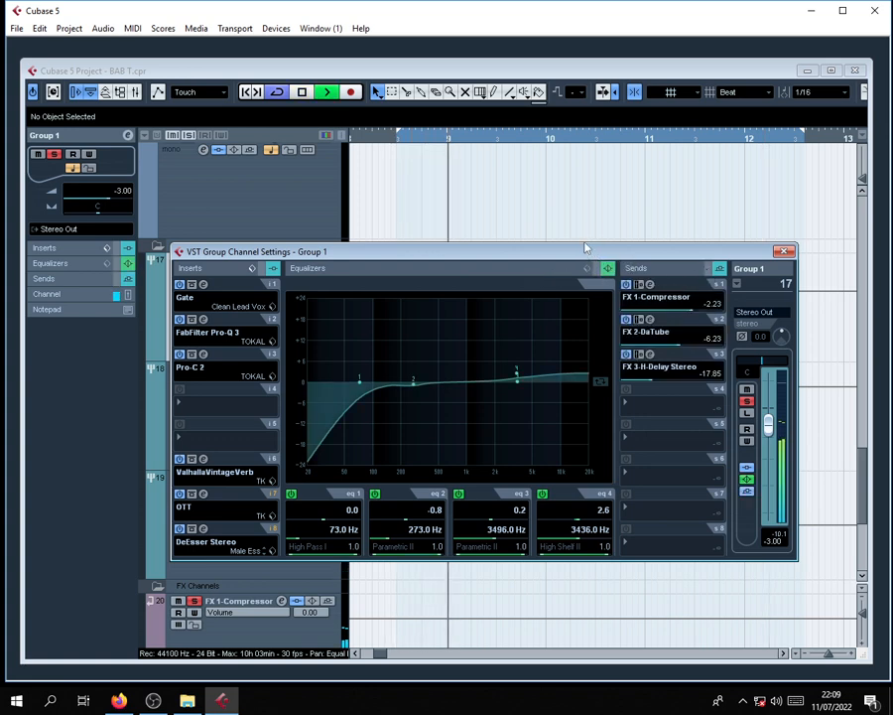
pyautogui.press('space')
pyautogui.click(784, 252)
# Unmute the beat event on Audio 01 with the Mute tool, switch back to Object Selection, and clear all track solos.
pyautogui.scroll(10, 520, 399)
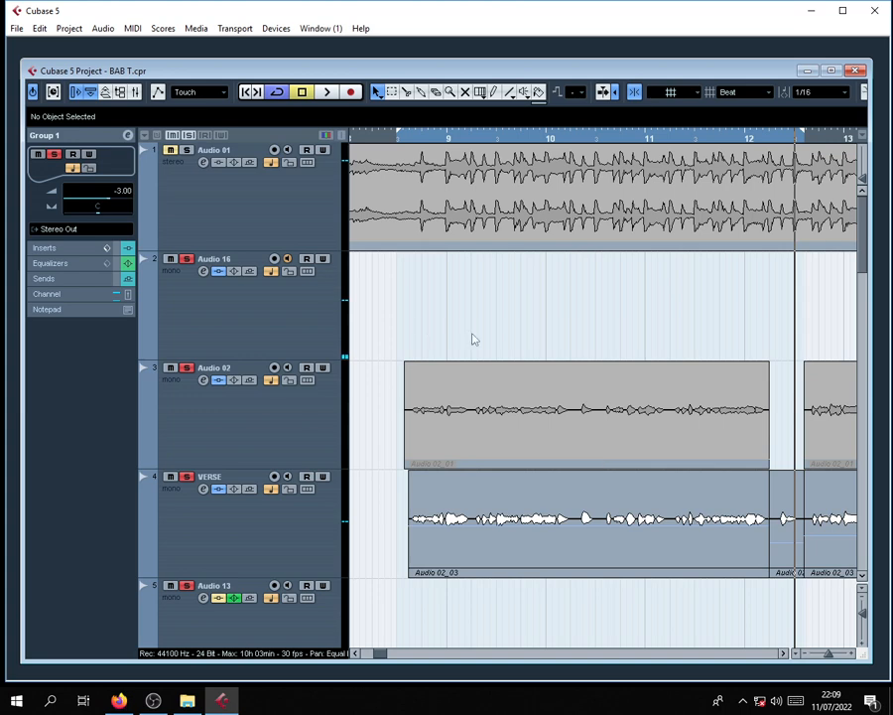
pyautogui.rightClick(512, 281)
pyautogui.click(517, 299)
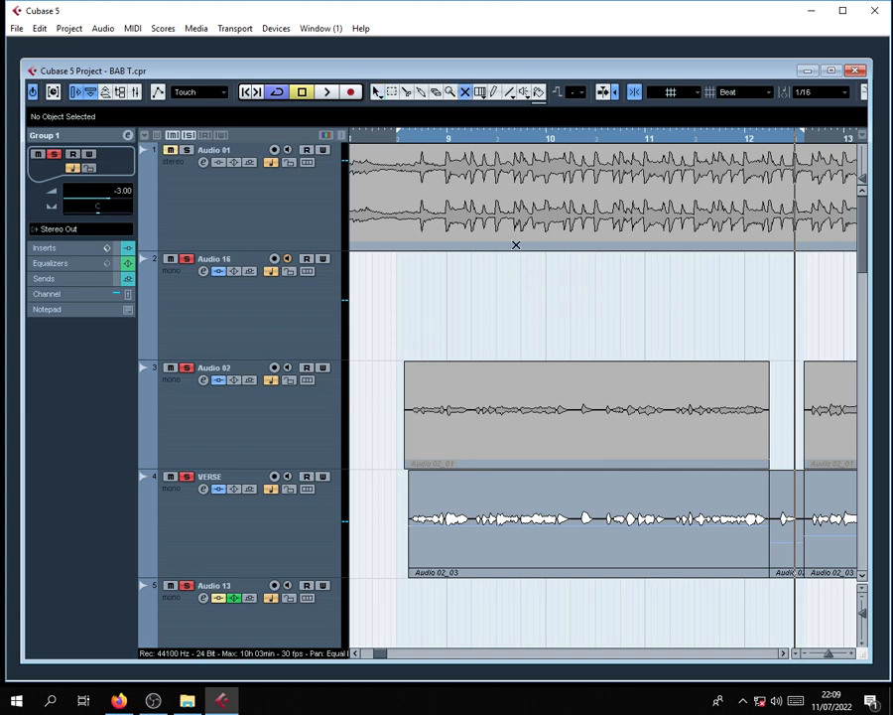
pyautogui.click(512, 224)
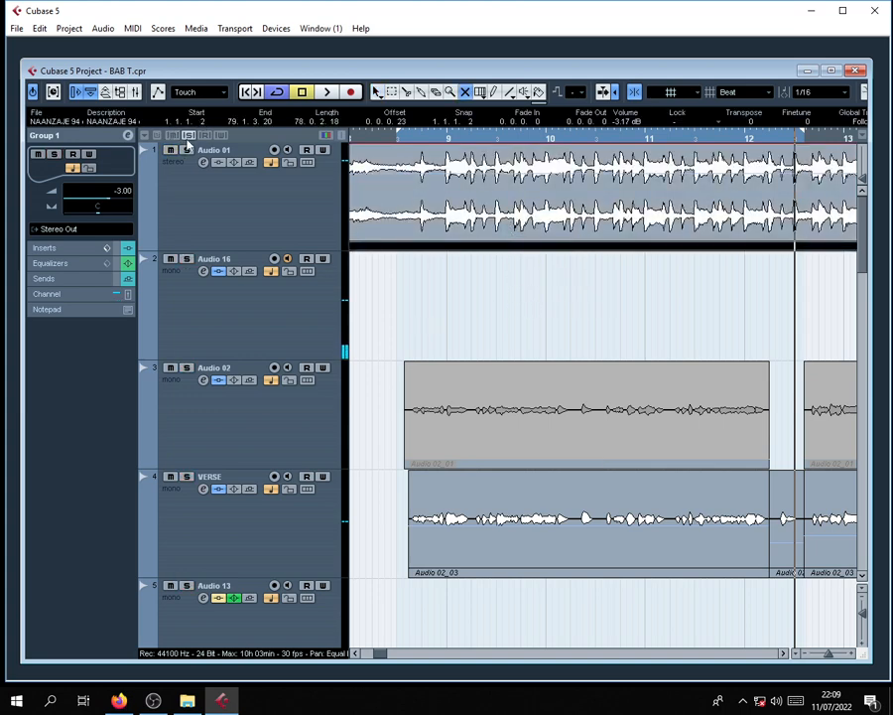
pyautogui.press('1')
pyautogui.click(537, 287)
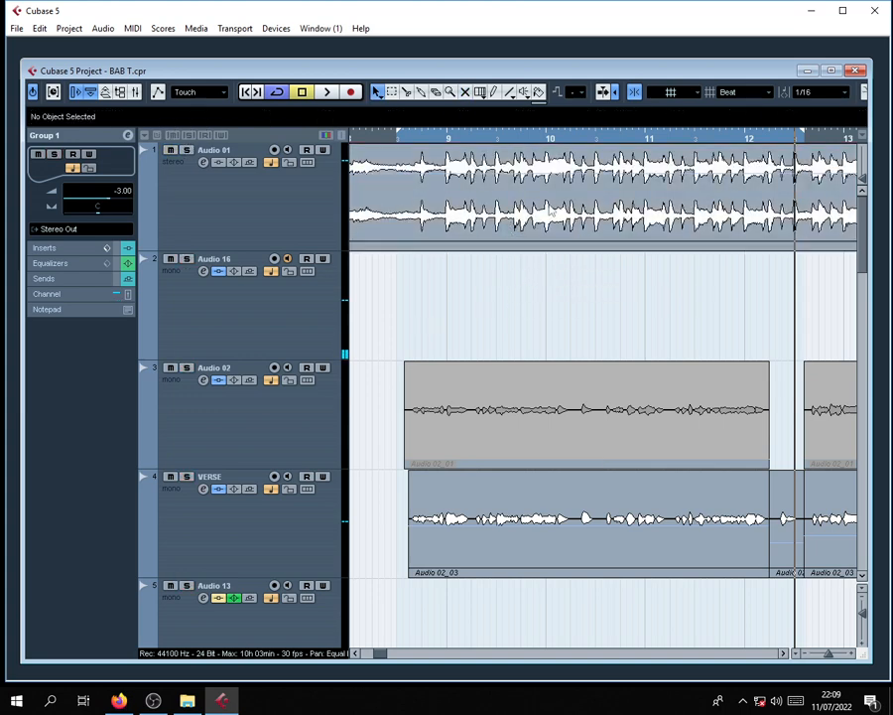
# Audition the processed vocal together with the beat from the loop's start, and stop playback.
pyautogui.click(398, 144)
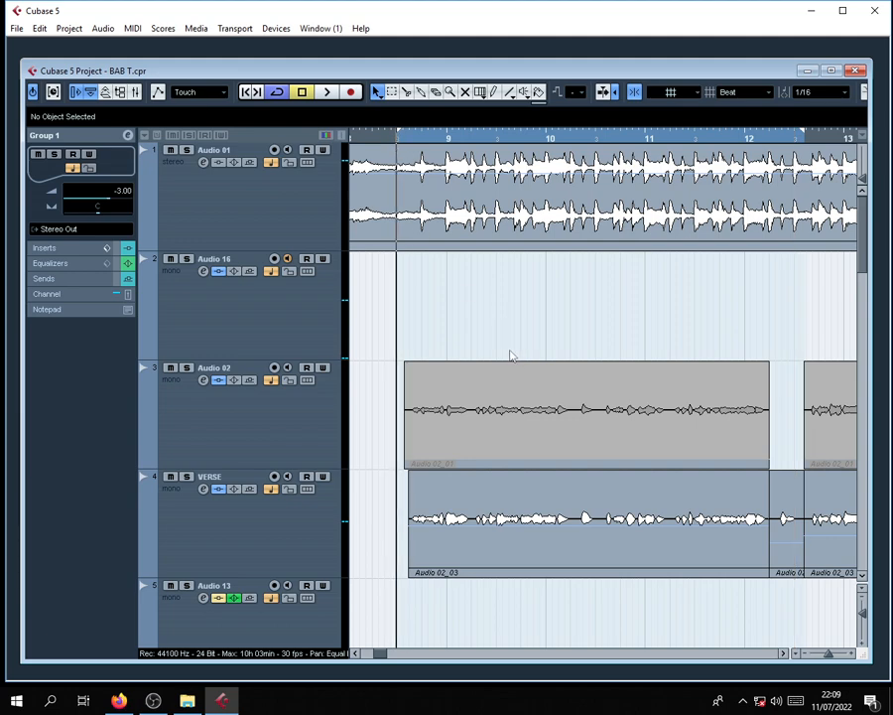
pyautogui.press('g')
pyautogui.press('g')
pyautogui.press('g')
pyautogui.press('g')
pyautogui.press('g')
pyautogui.press('g')
pyautogui.press('g')
pyautogui.press('g')
pyautogui.press('g')
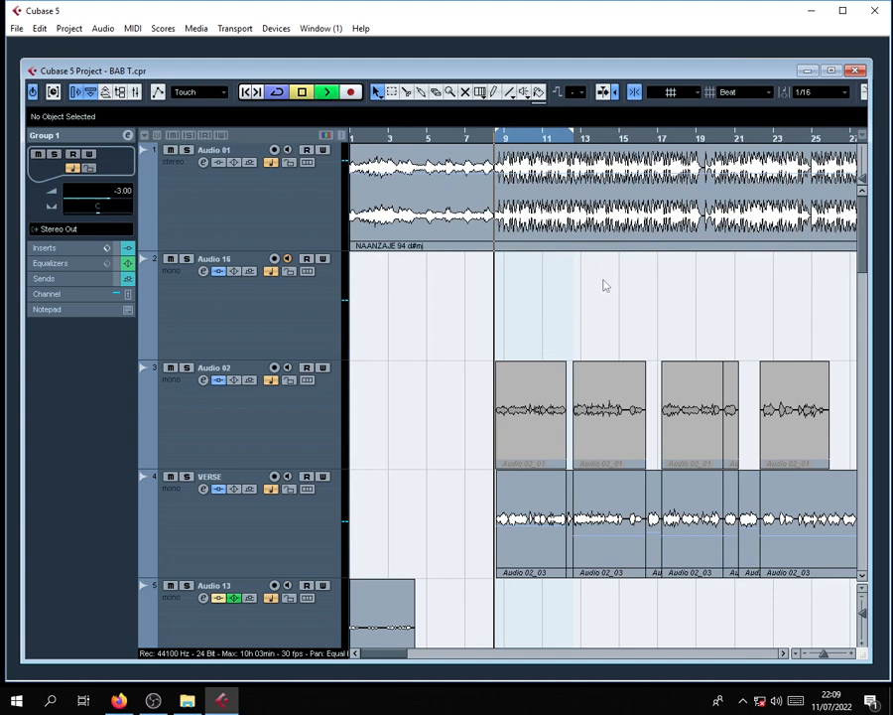
pyautogui.press('space')
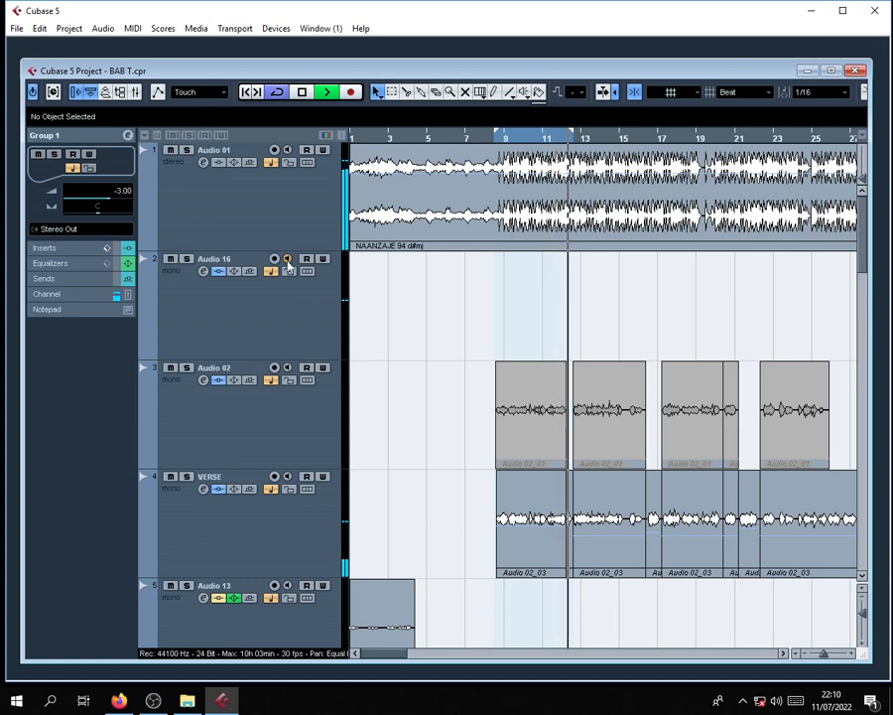
pyautogui.press('space')
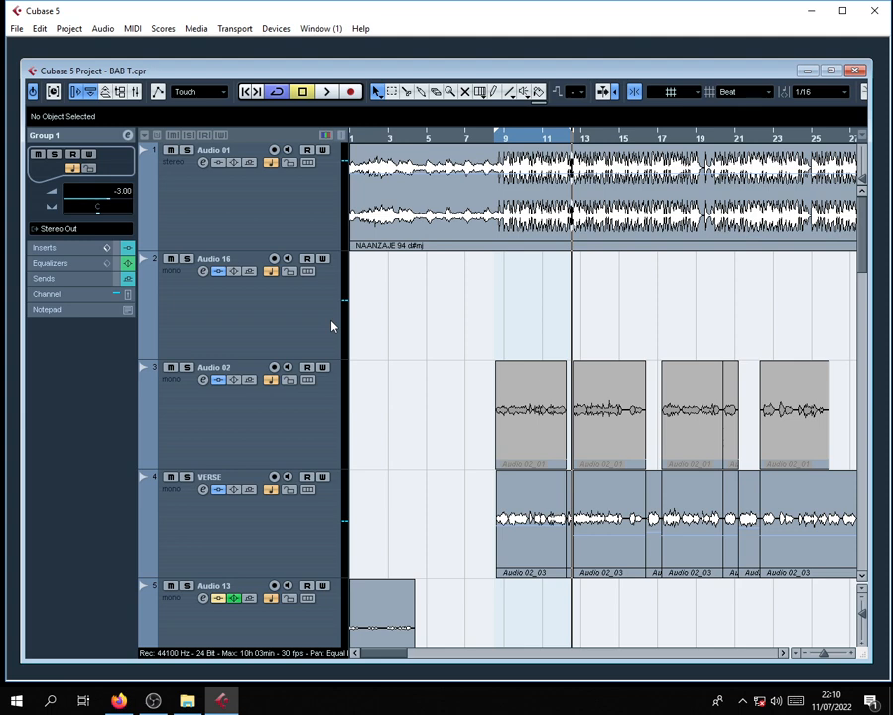
# Replay the vocal and beat, stop playback, and return the cursor to the loop's start.
pyautogui.press('space')
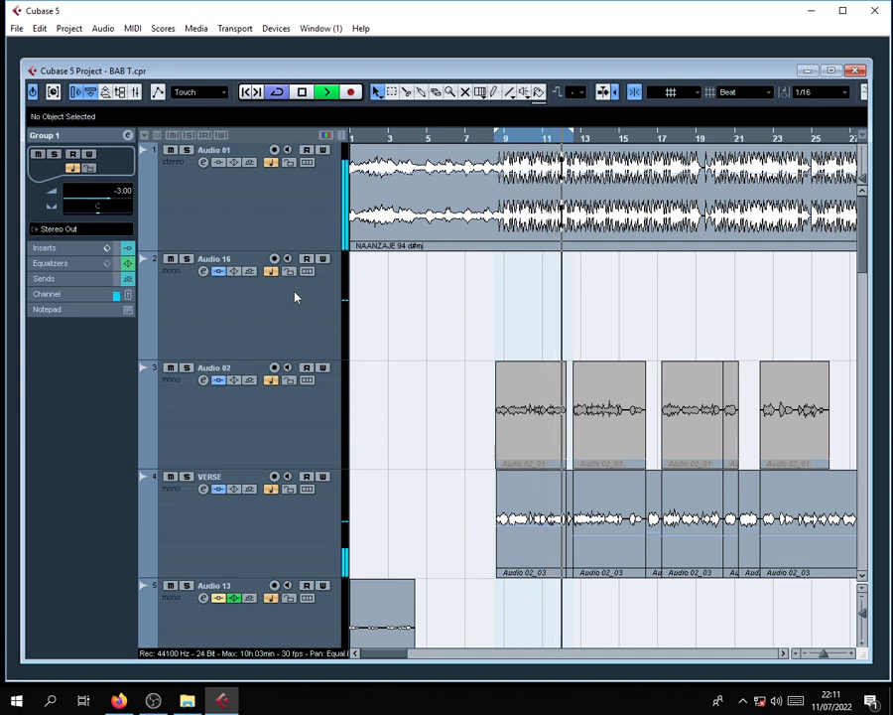
pyautogui.press('space')
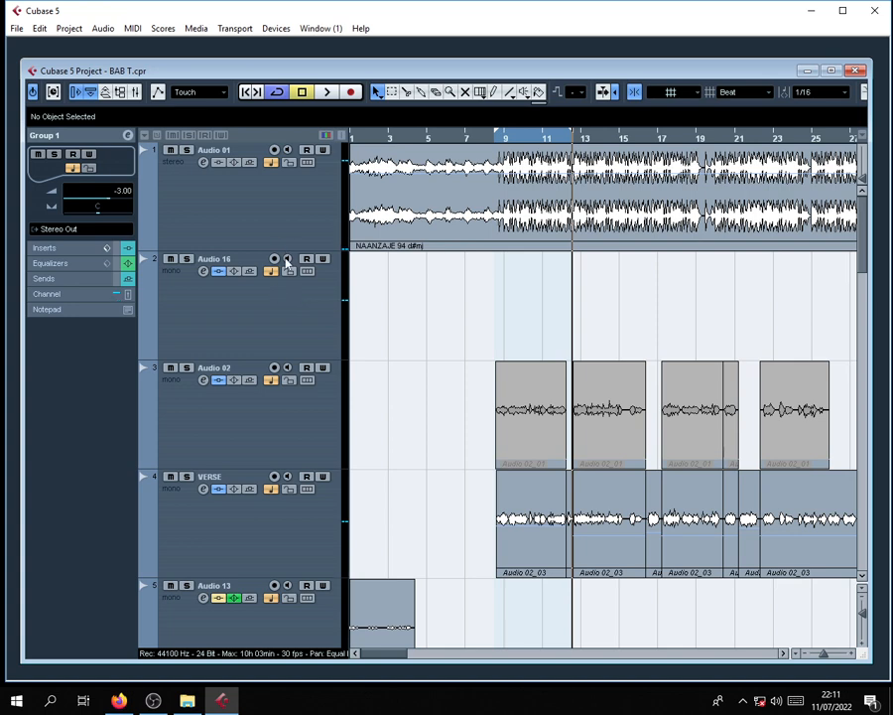
pyautogui.click(496, 139)
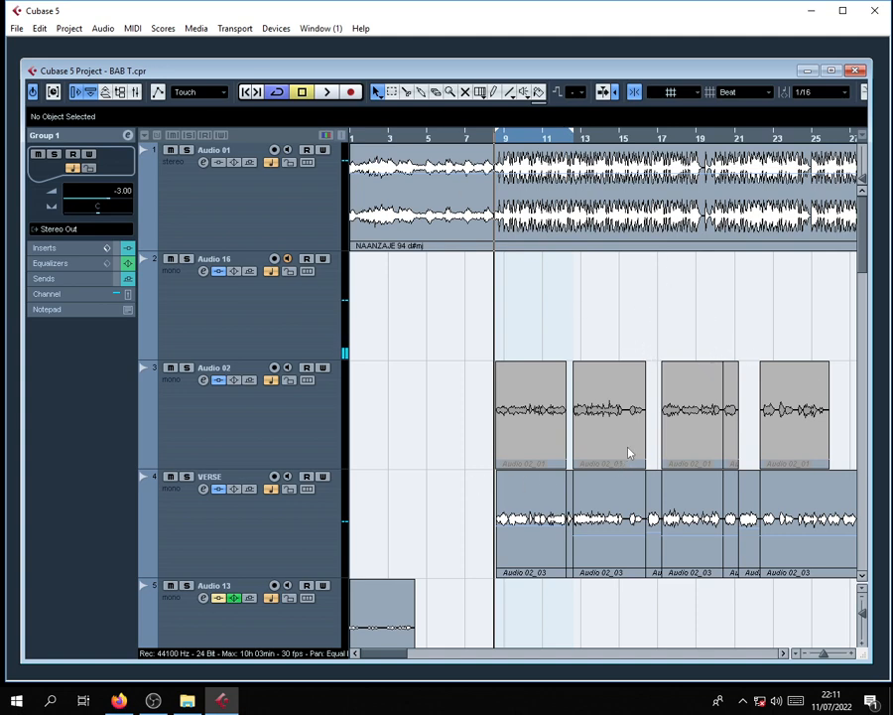
# Select the VERSE track, review its inserts in the channel settings, and close them.
pyautogui.scroll(-1, 625, 455)
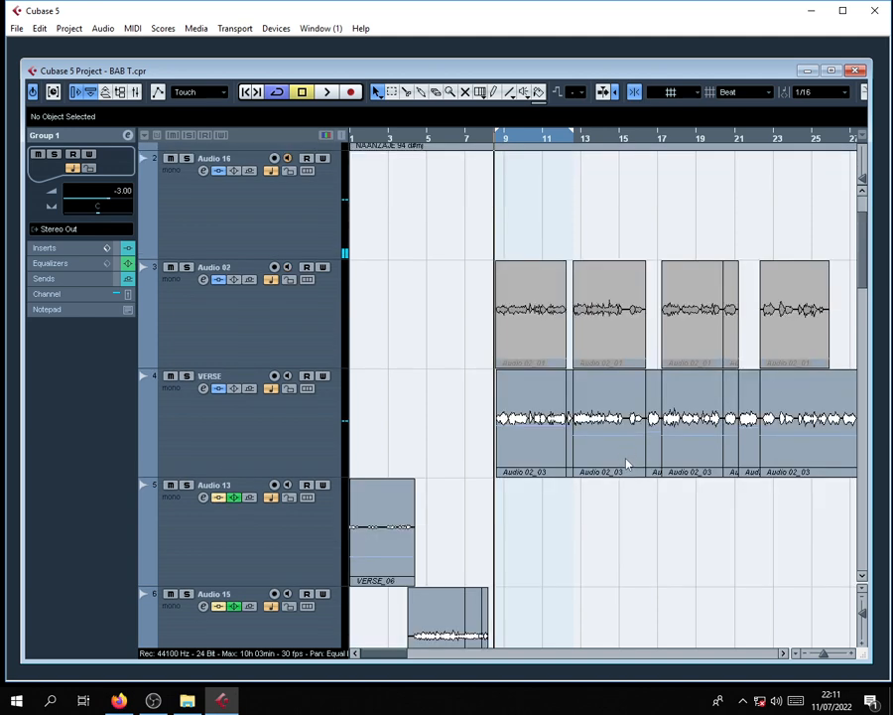
pyautogui.click(294, 455)
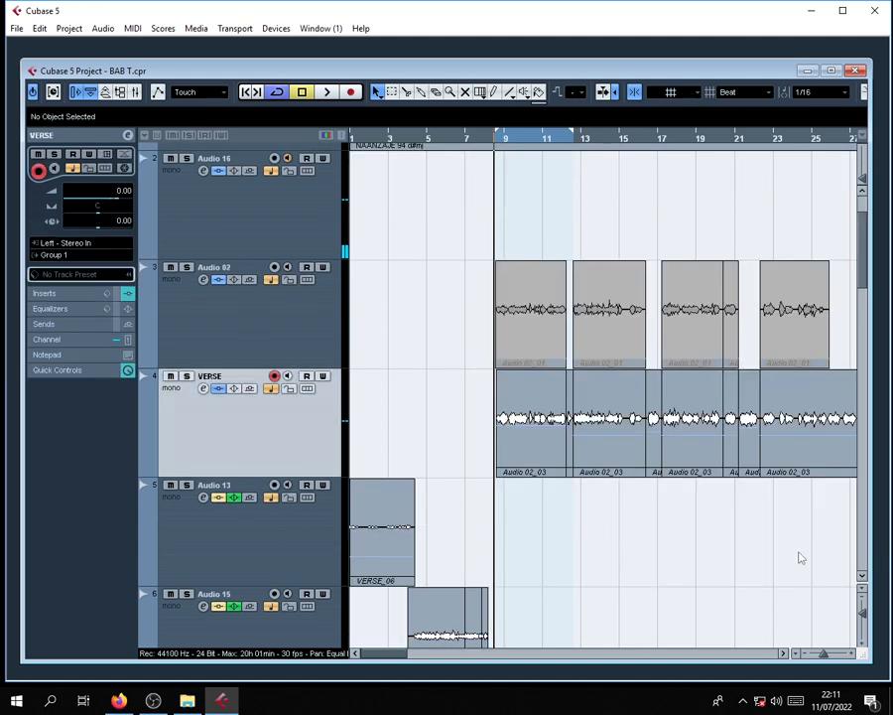
pyautogui.click(204, 389)
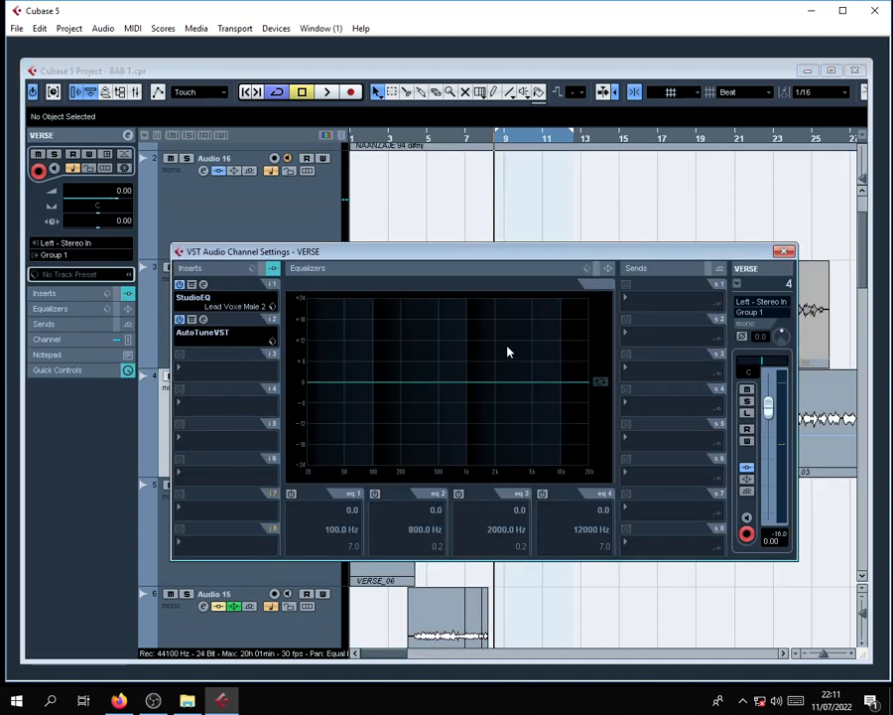
pyautogui.click(784, 251)
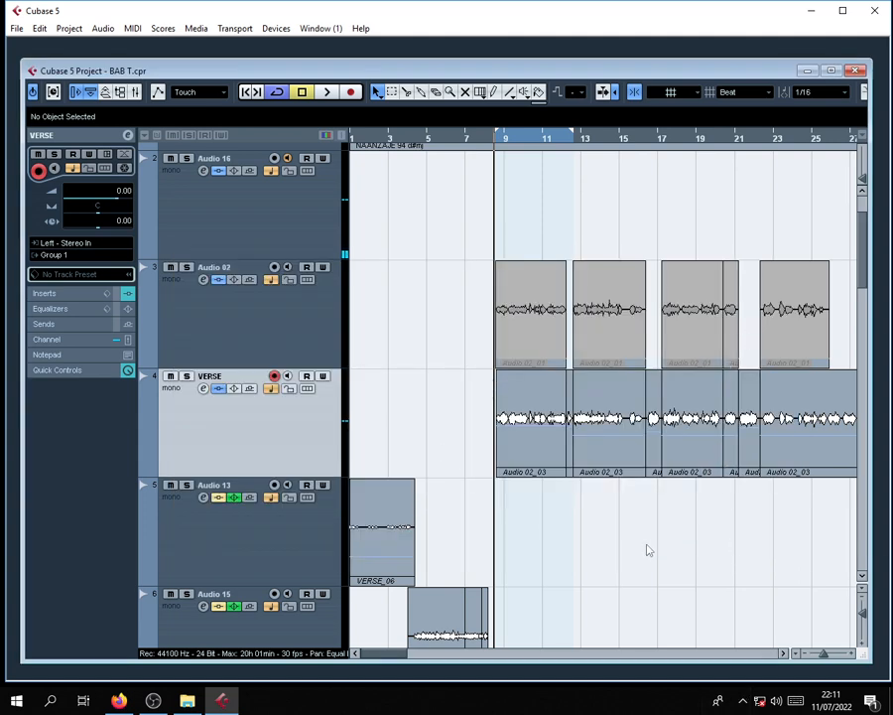
# Play the looped section with the beat, soloing the VERSE track for a moment during playback.
pyautogui.scroll(2, 658, 583)
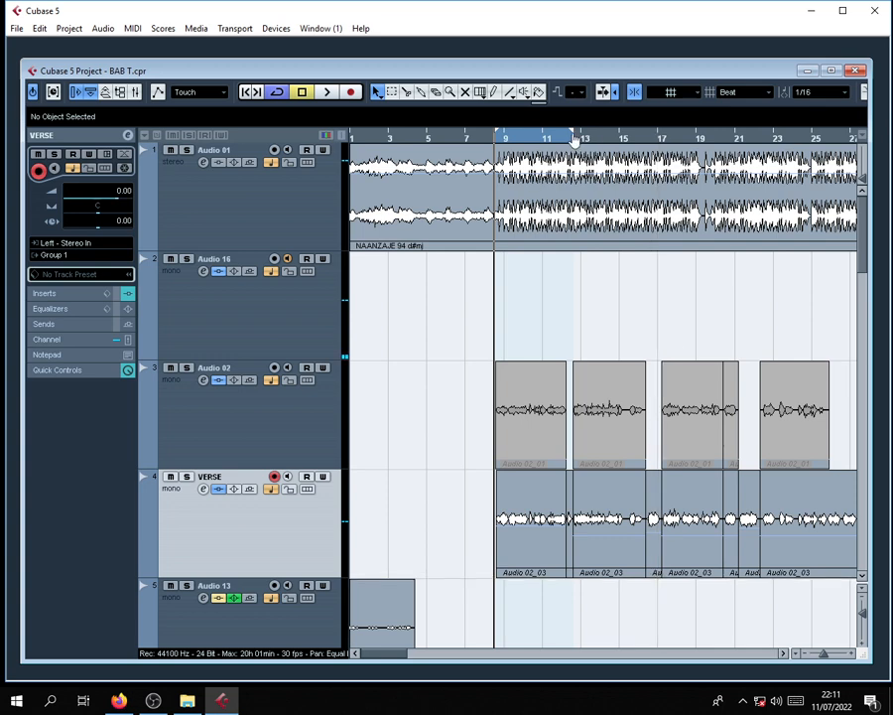
pyautogui.click(594, 206)
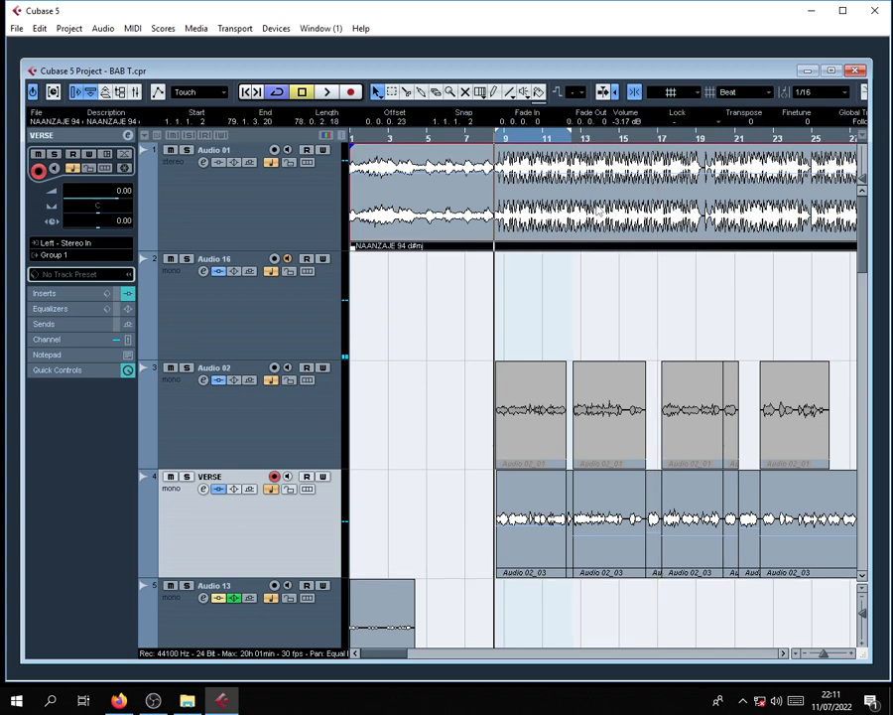
pyautogui.click(635, 319)
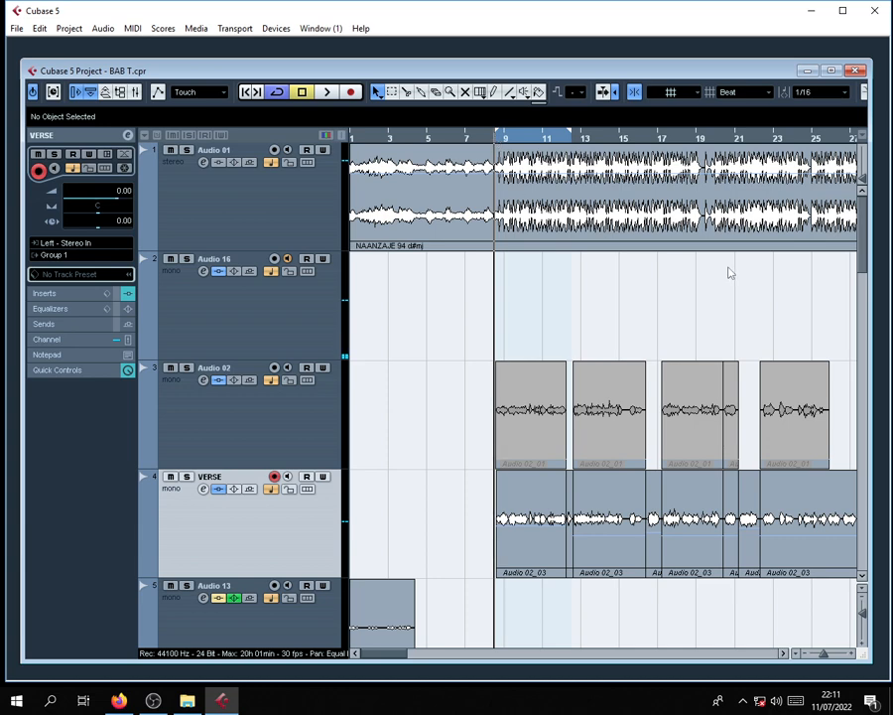
pyautogui.press('space')
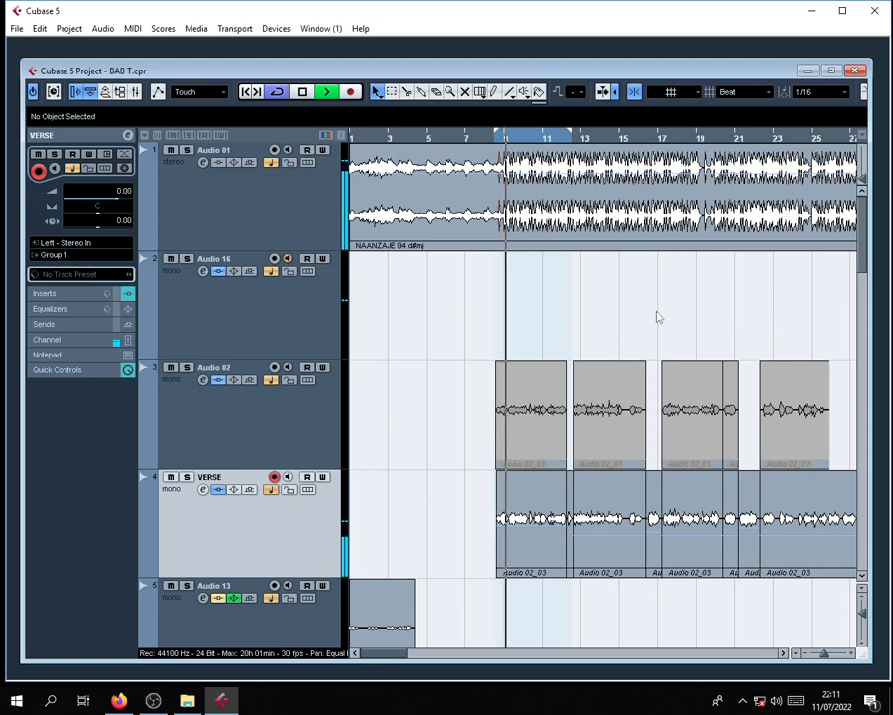
pyautogui.scroll(-3, 656, 317)
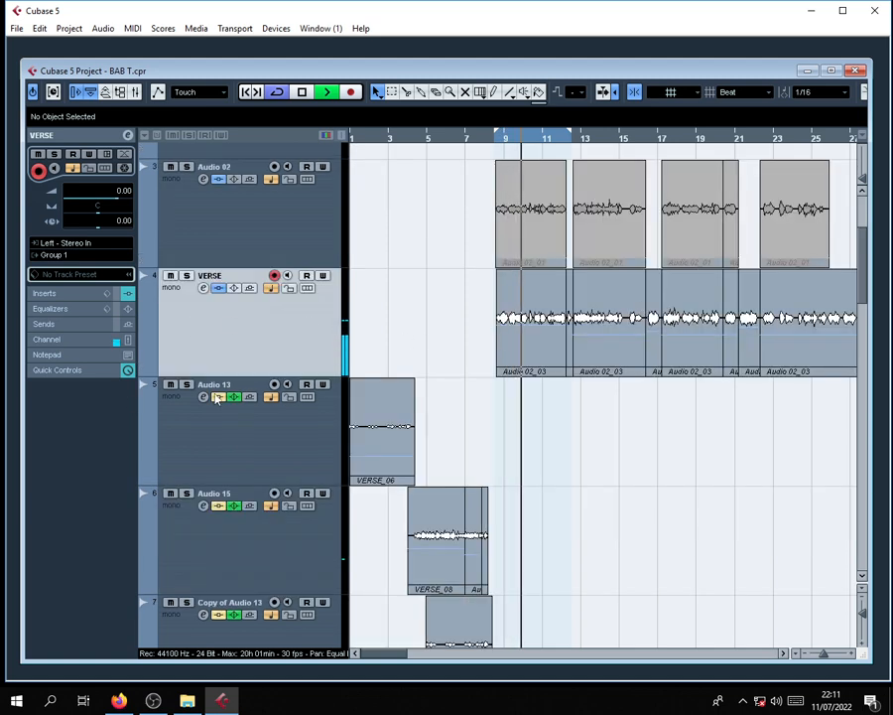
pyautogui.click(187, 276)
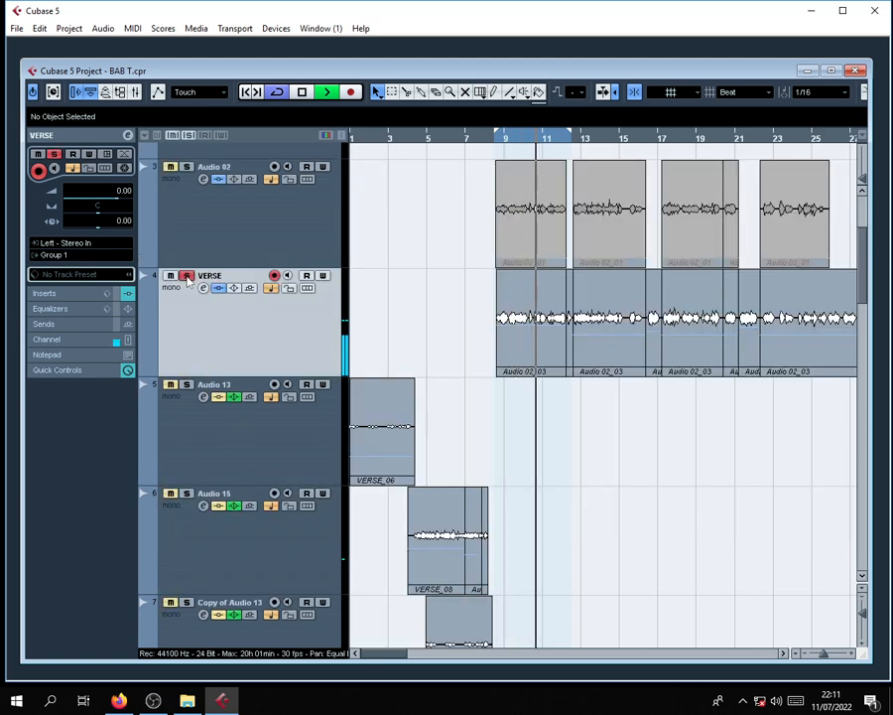
pyautogui.scroll(3, 670, 534)
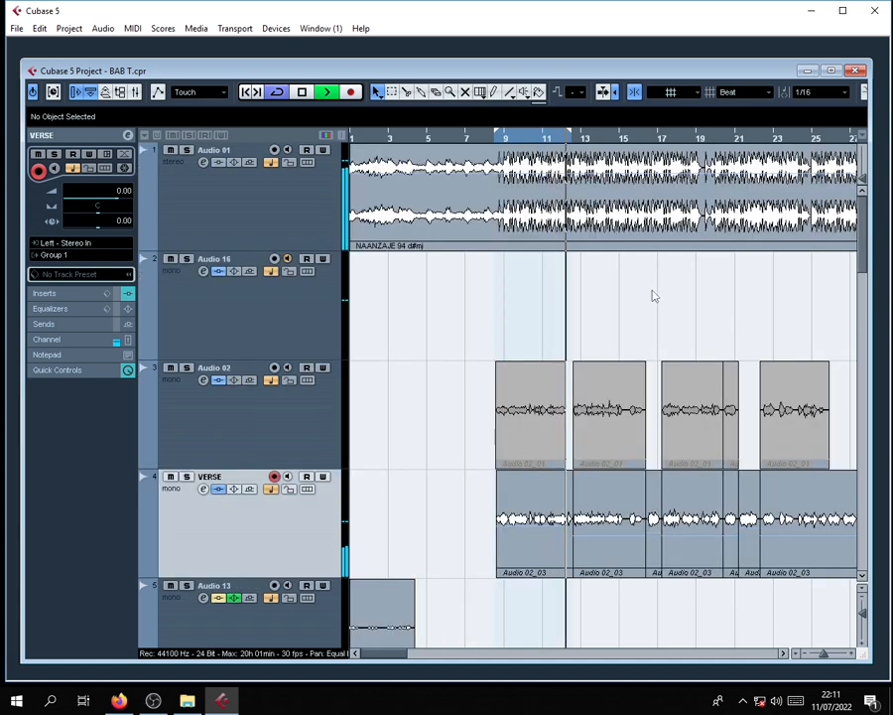
# Collapse the loop range at its end point past bar 12, and select the Audio 16 track.
pyautogui.click(573, 130)
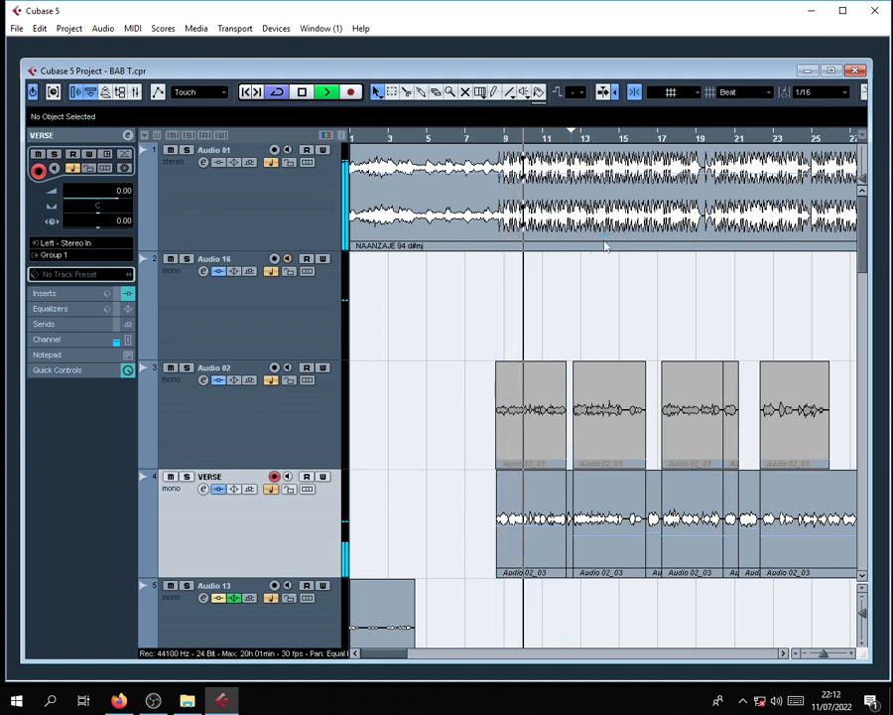
pyautogui.press('g')
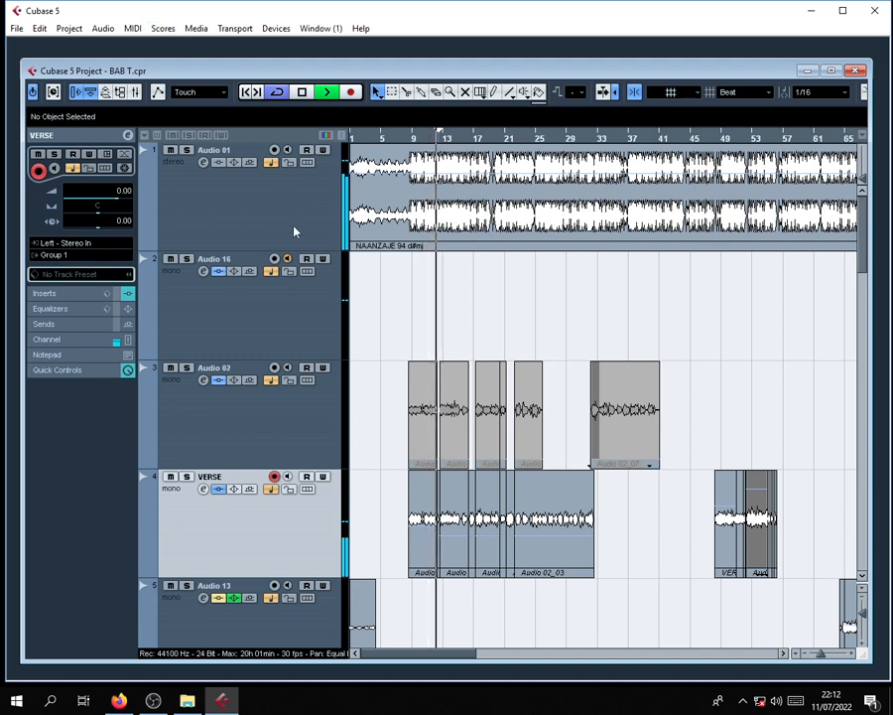
pyautogui.click(288, 298)
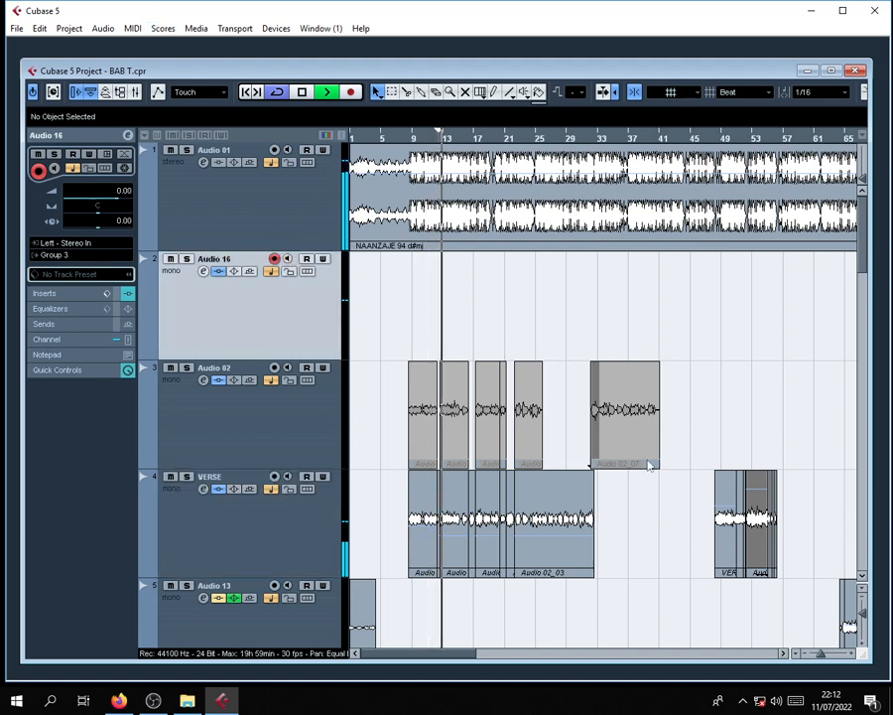